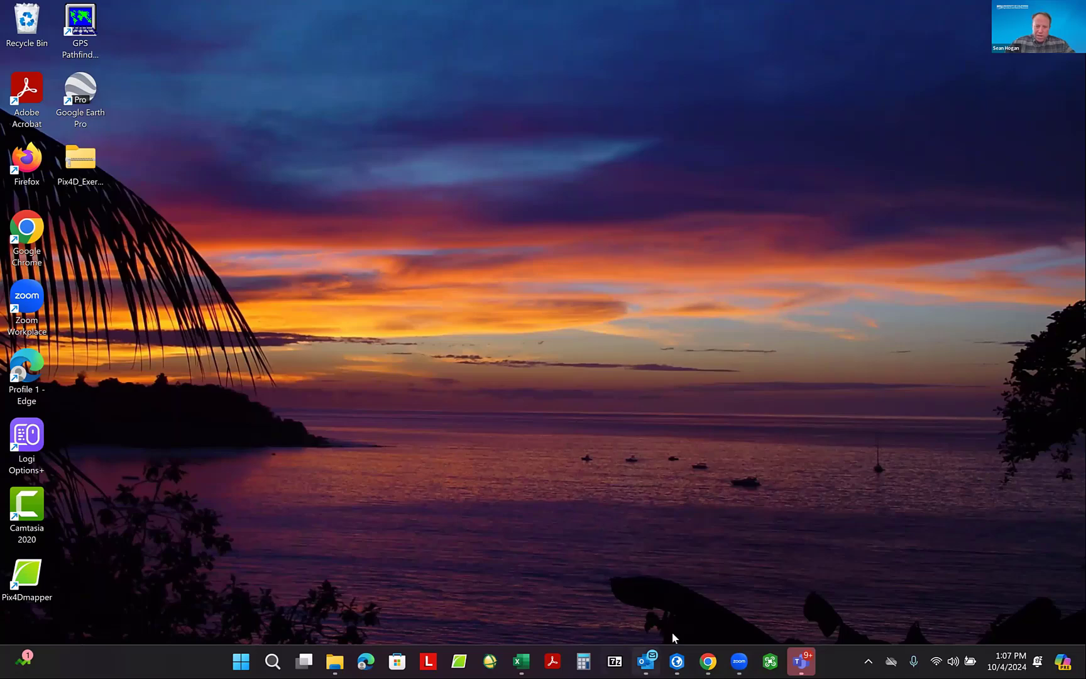
- Find the Pix4Dmapper app on the computer and launch it
mouse_move(677, 660)
click(272, 660)
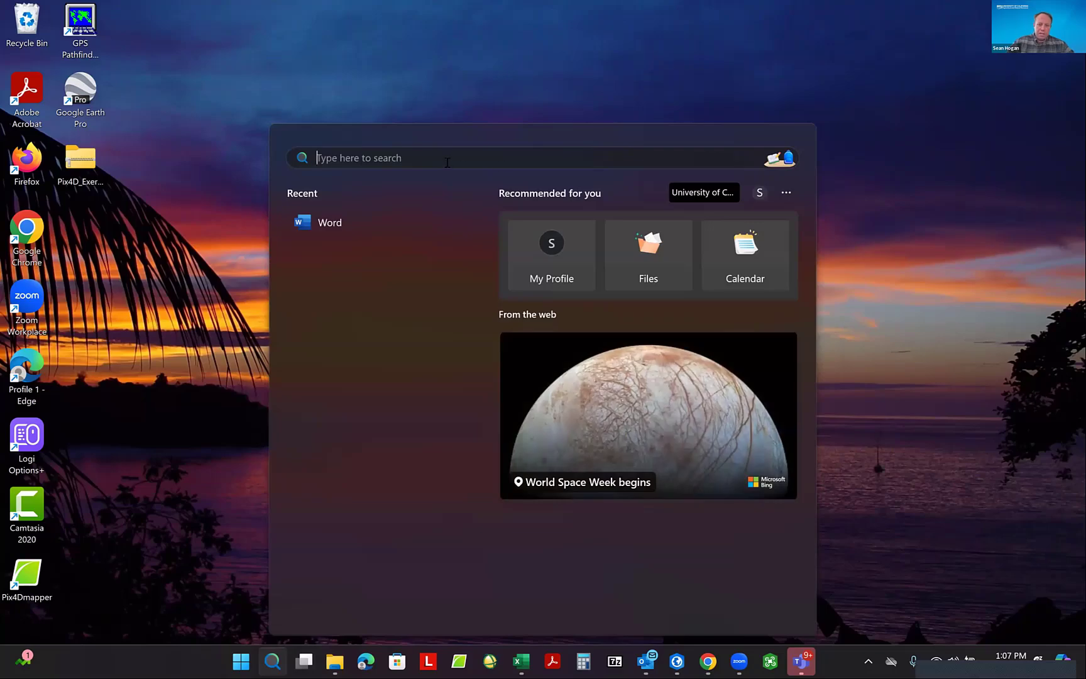
text(pix4Dmapper)
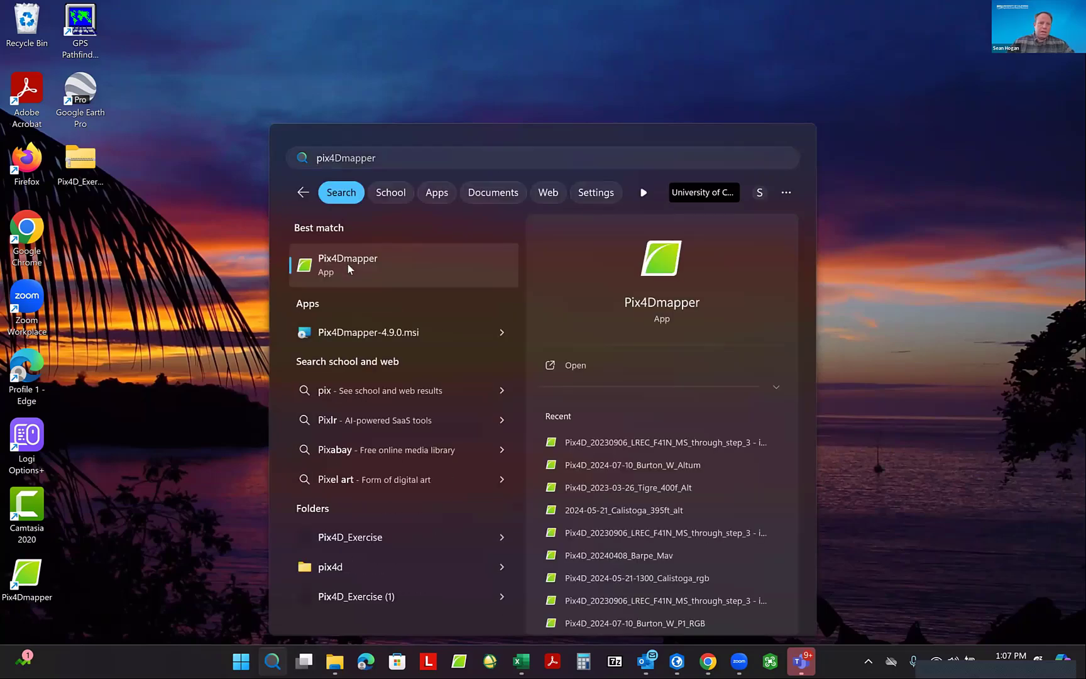
click(348, 265)
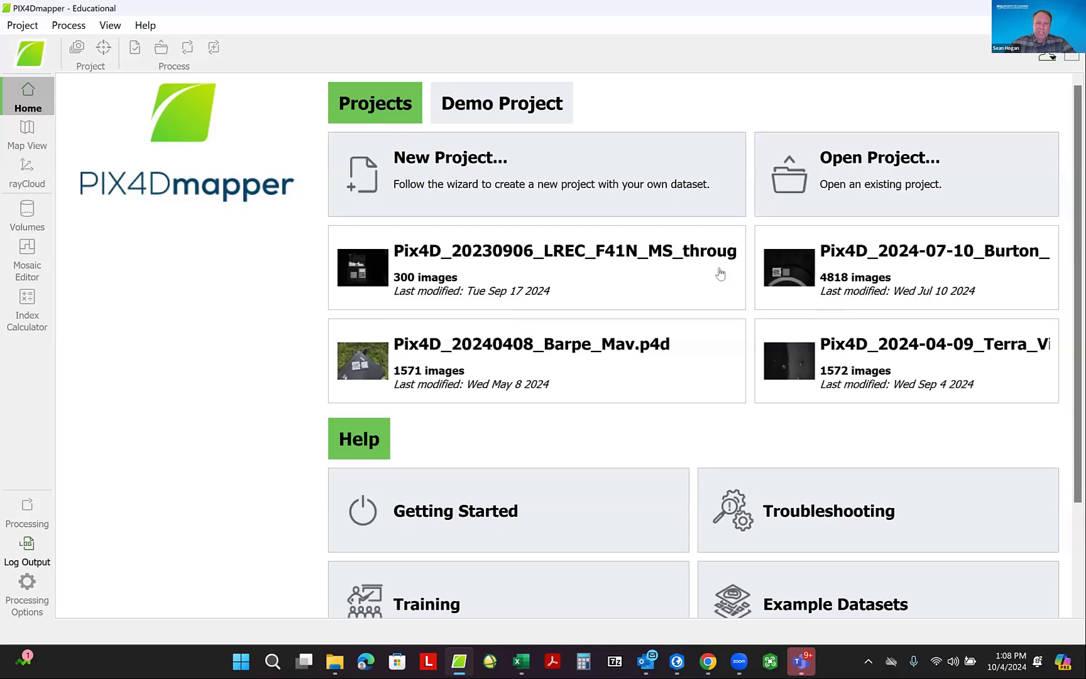
- Start a new project, set its location to C:/Pix4D_Exercise, and make that folder the default project location
scroll(613, 327, down, 1)
scroll(613, 327, down, 2)
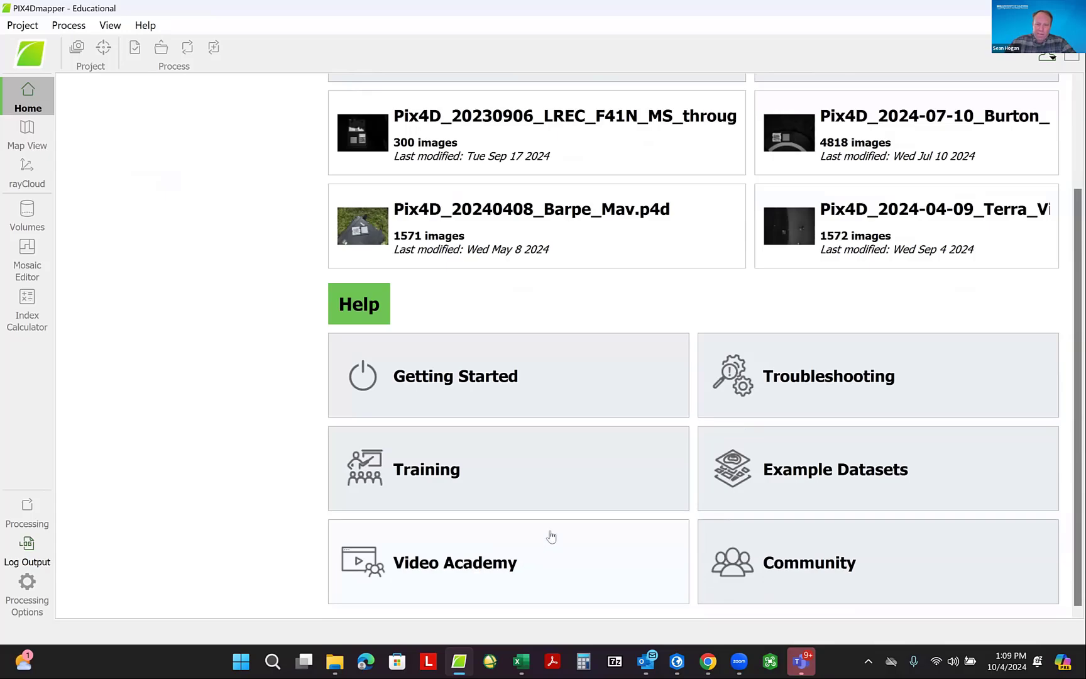
scroll(691, 457, up, 2)
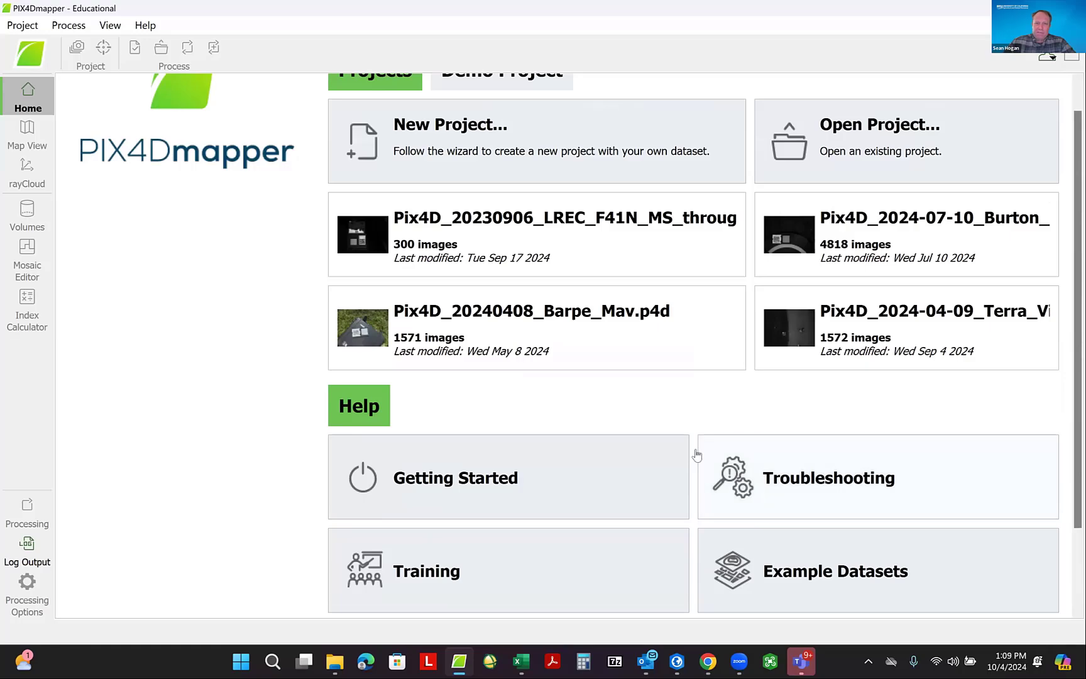
scroll(696, 451, up, 1)
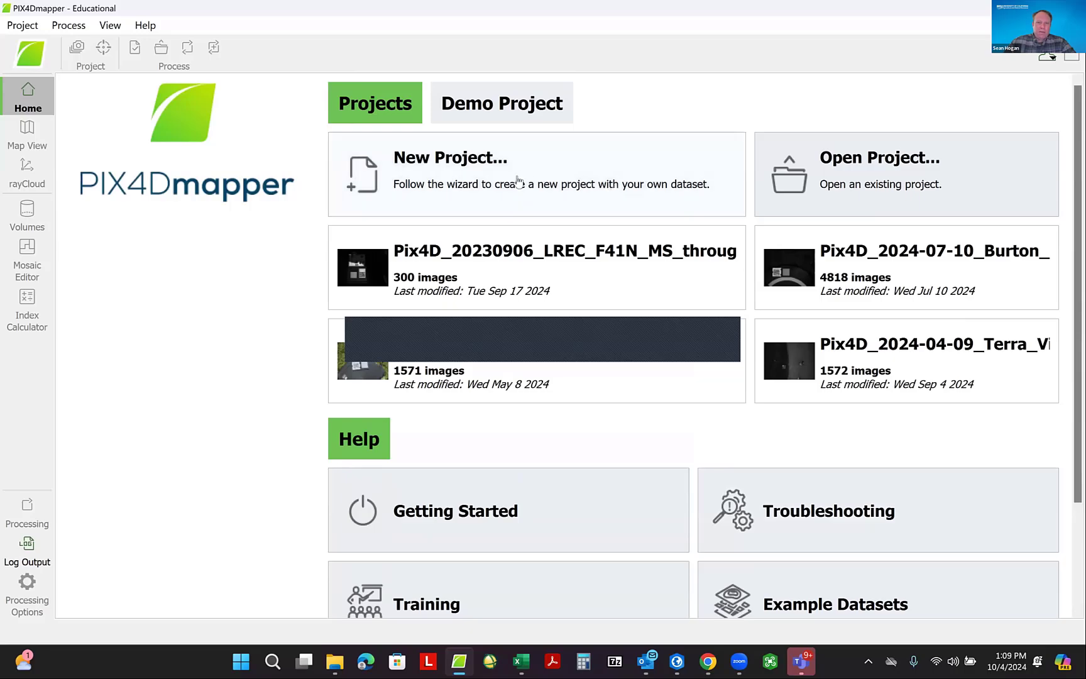
click(479, 183)
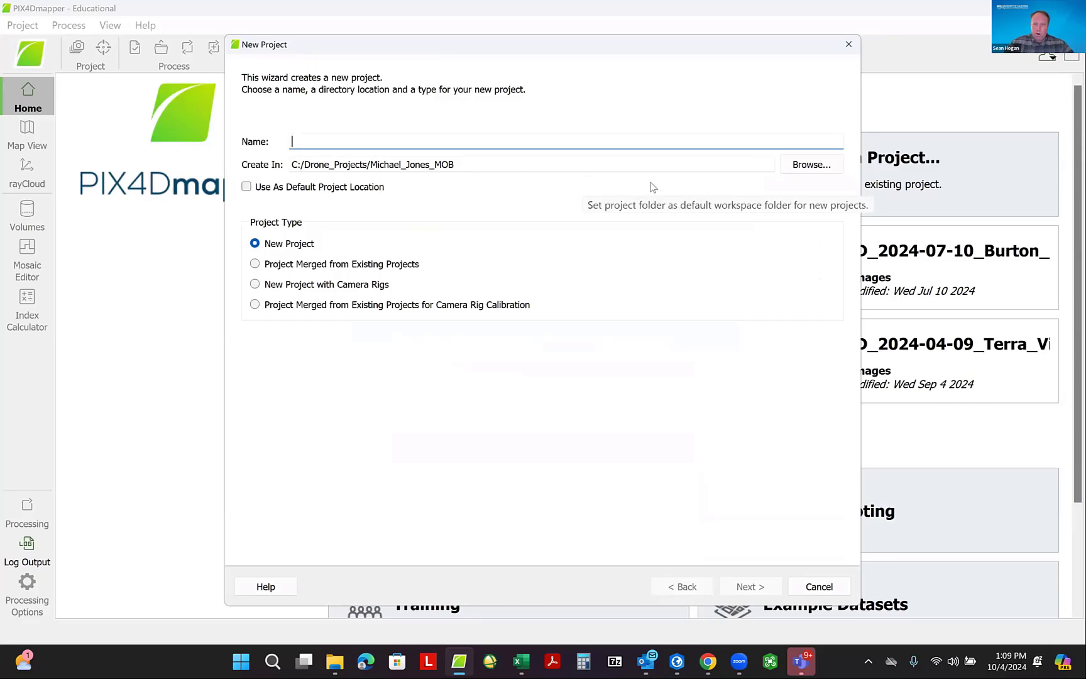
click(805, 166)
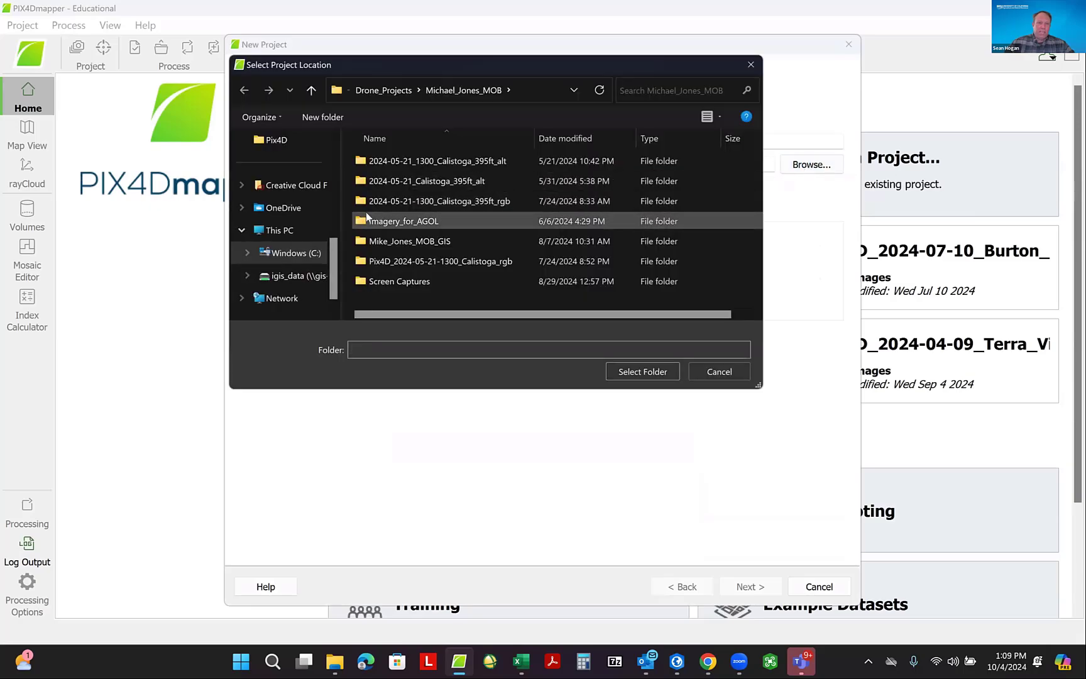
click(294, 252)
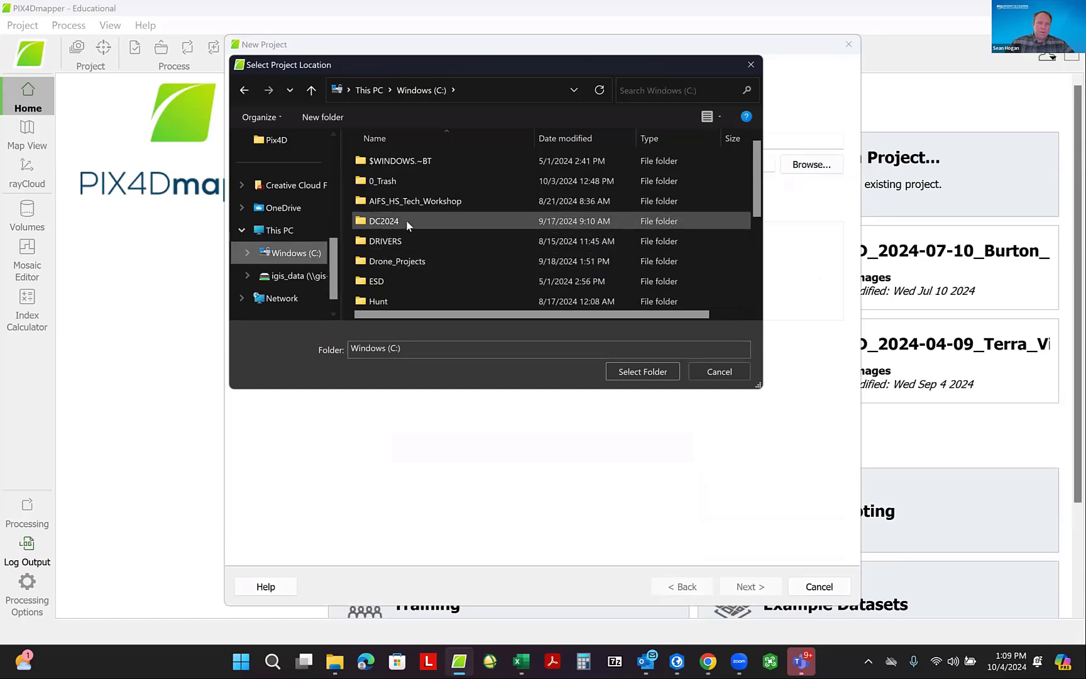
scroll(418, 227, down, 3)
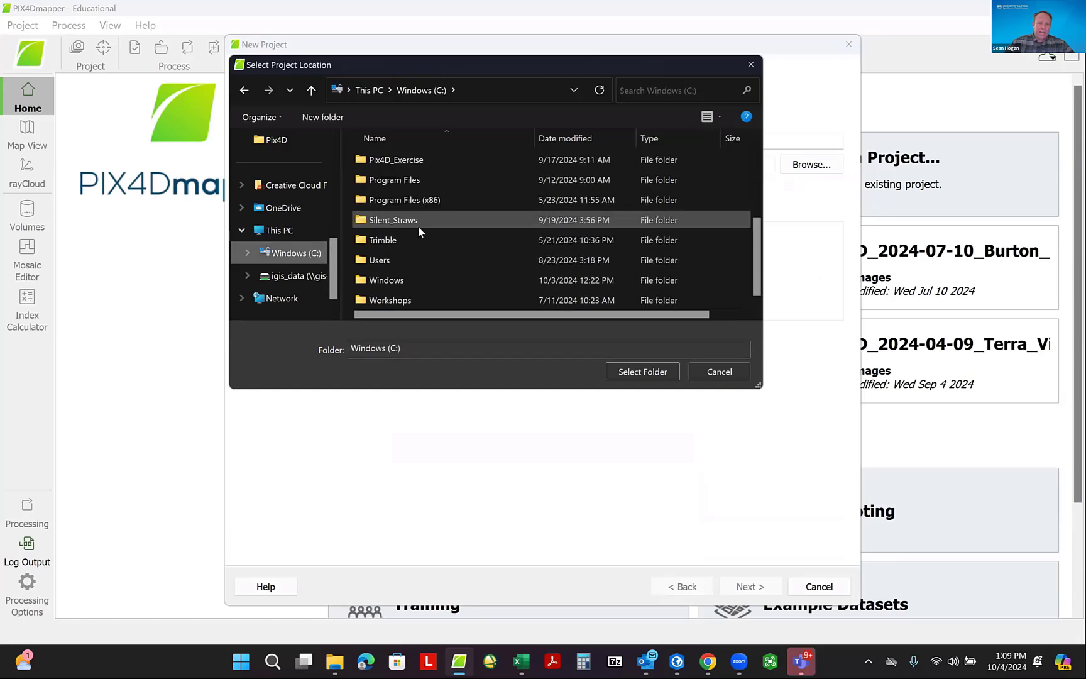
click(406, 159)
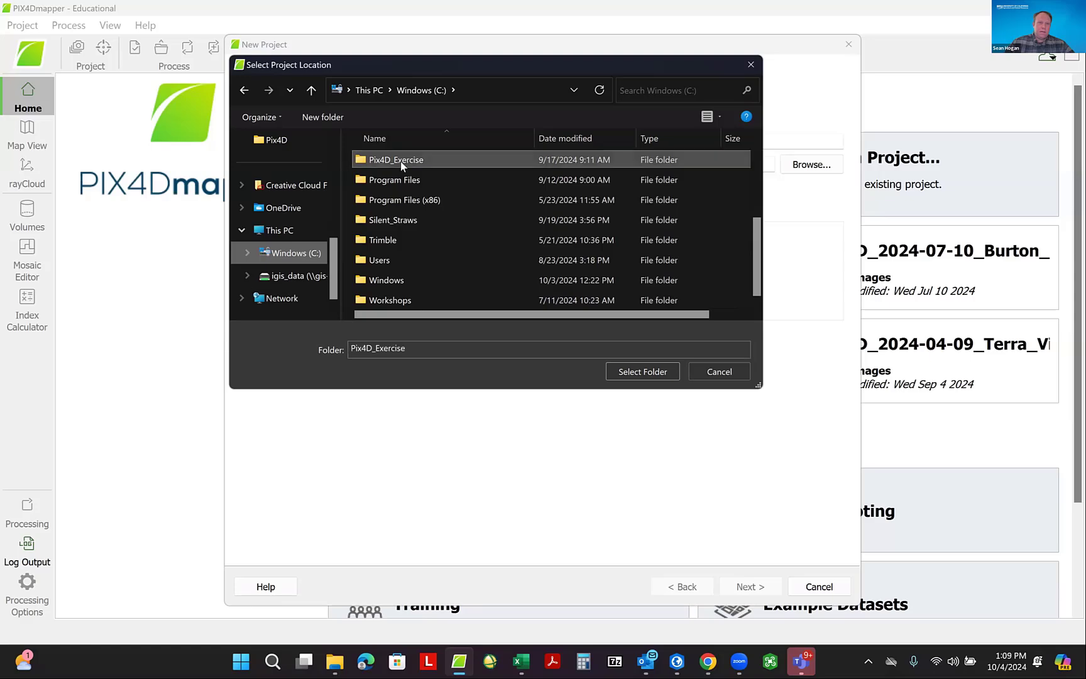
click(648, 371)
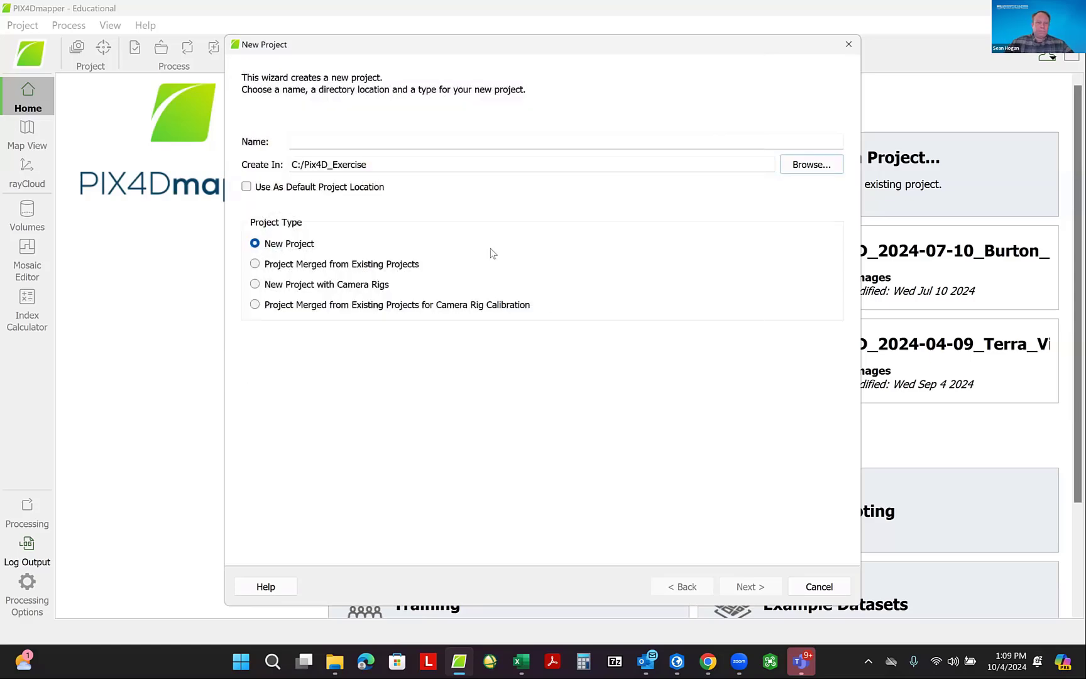
click(247, 187)
- Name the project Pix4d_20230906_LREC_MS_390ft and continue to the image selection
click(332, 151)
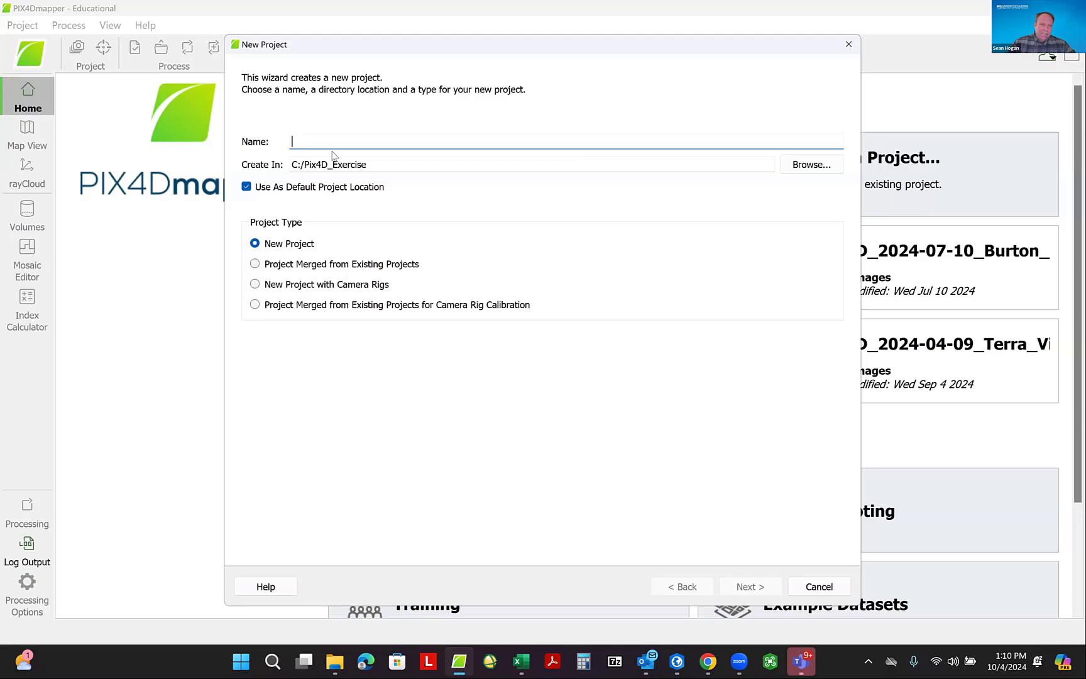
text(Pix)
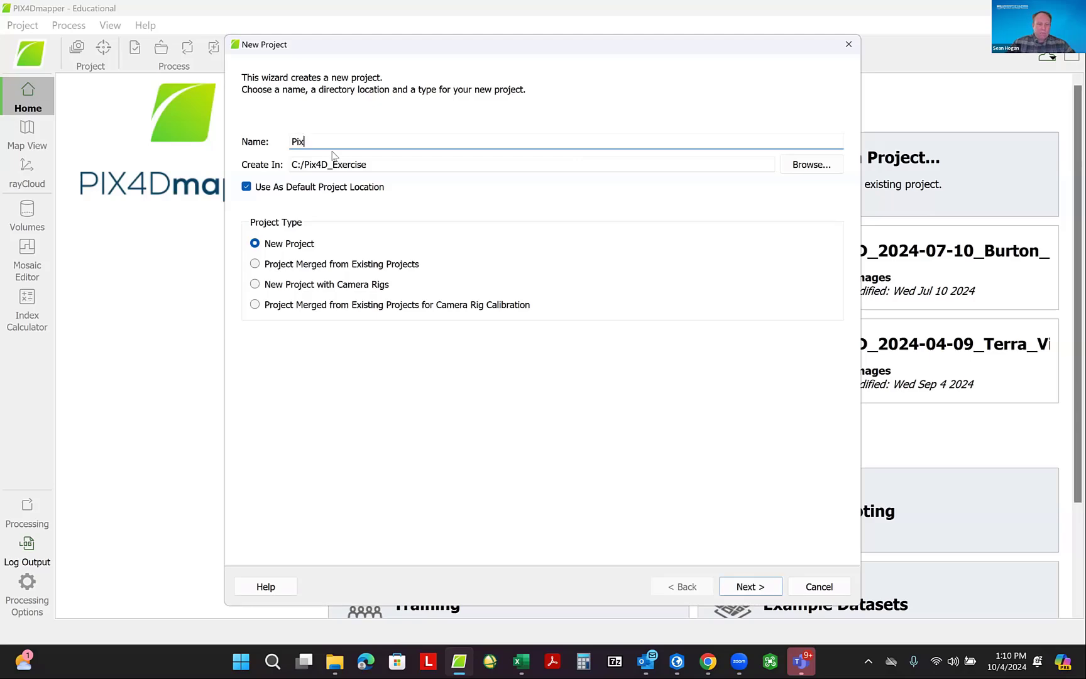
text(4d_)
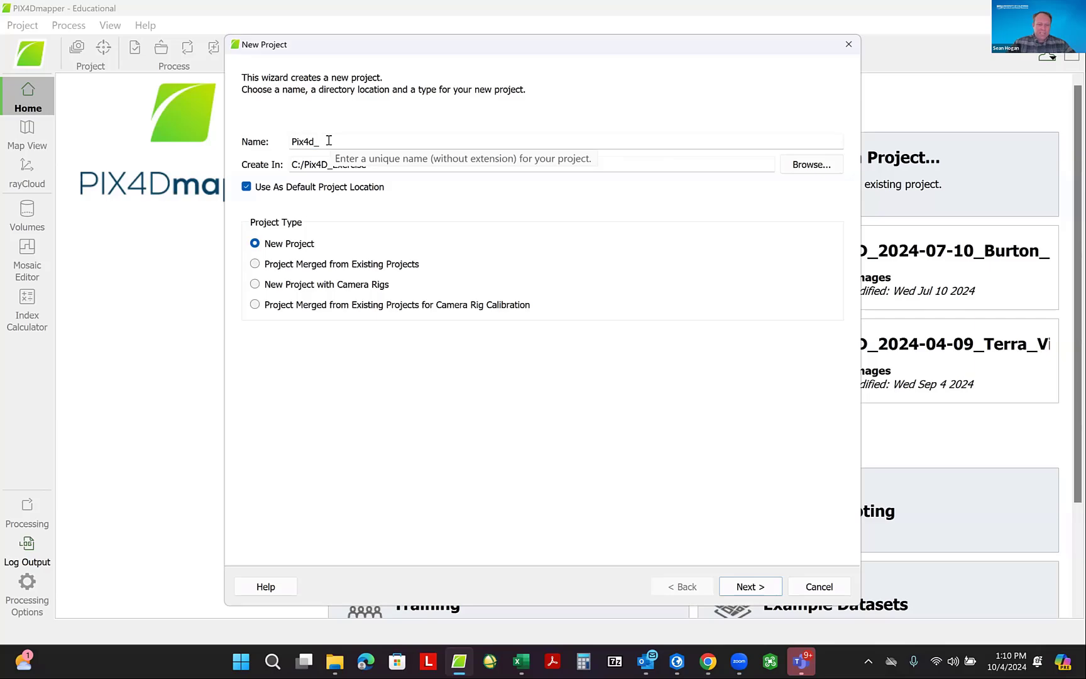
text(2023)
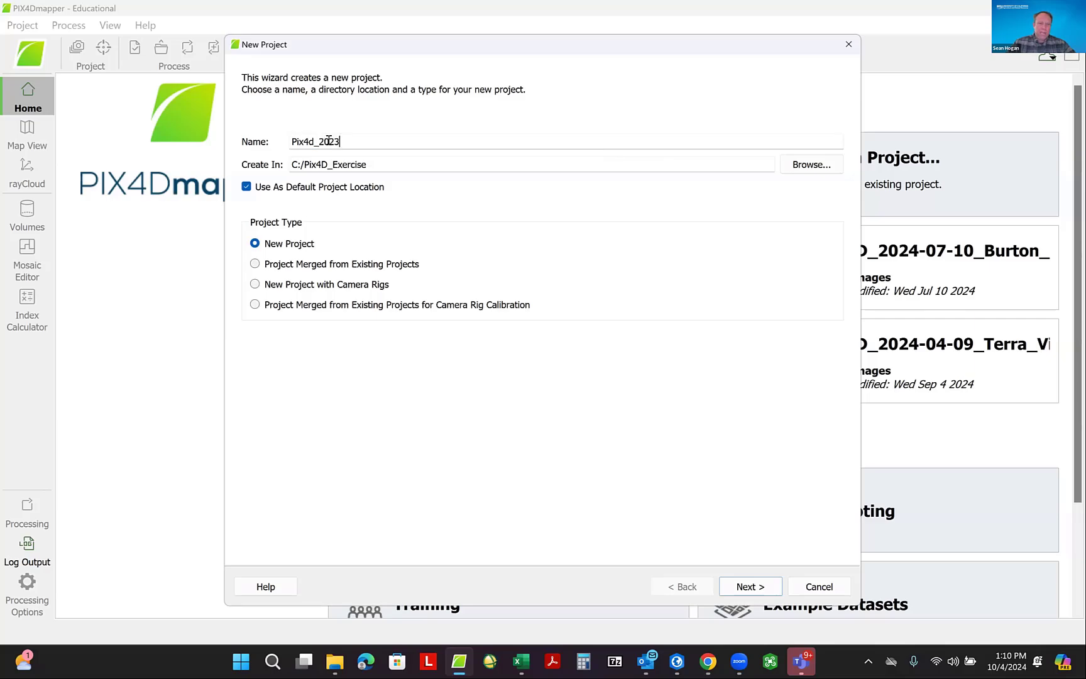
text(0906_LREC_)
text(MS_390)
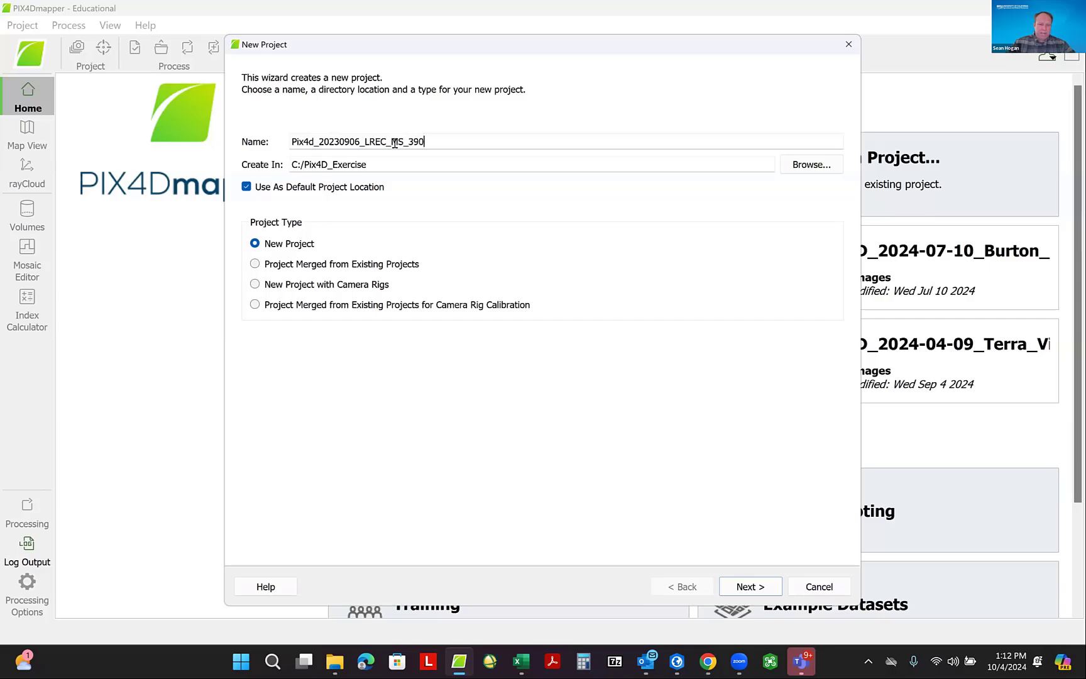
text(ft)
drag(319, 142, 360, 142)
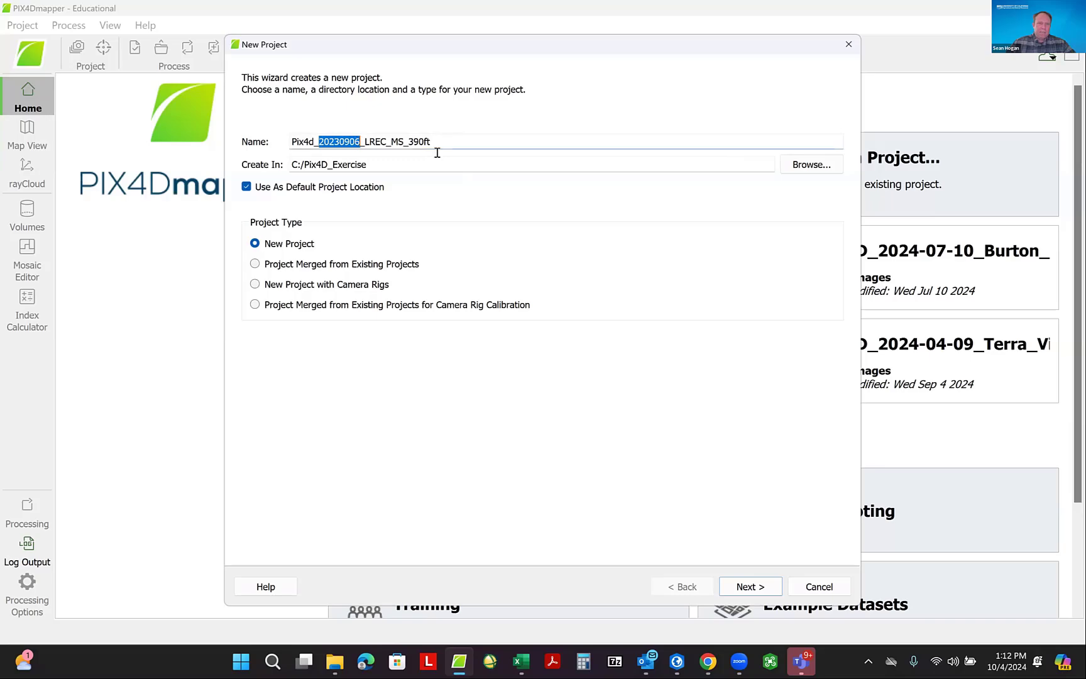
click(440, 143)
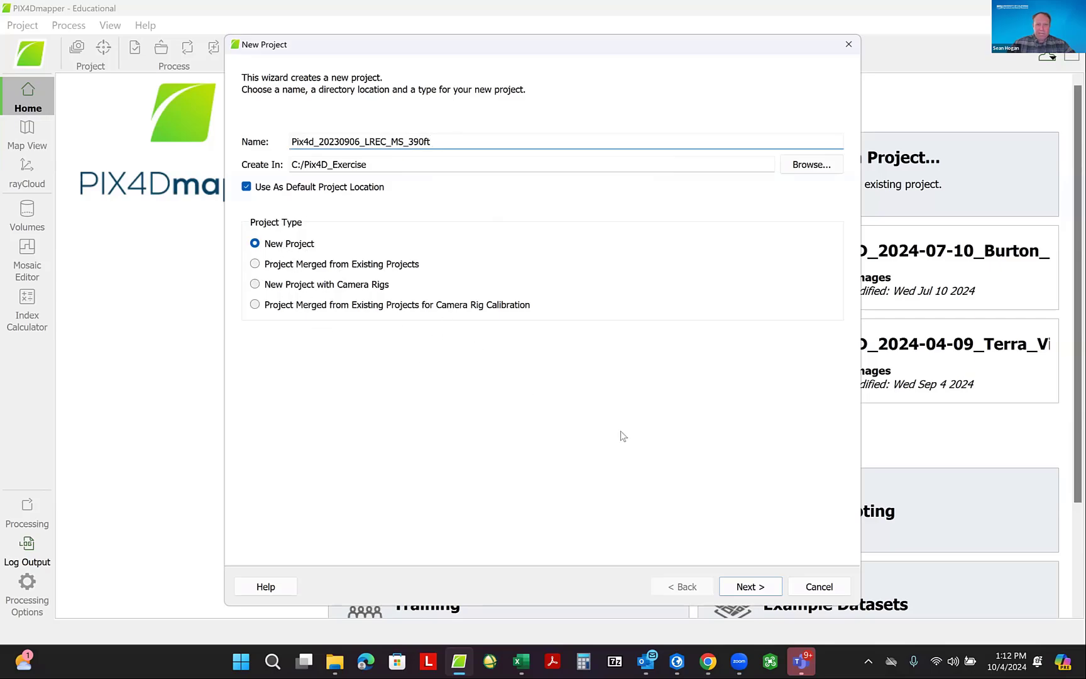
click(749, 587)
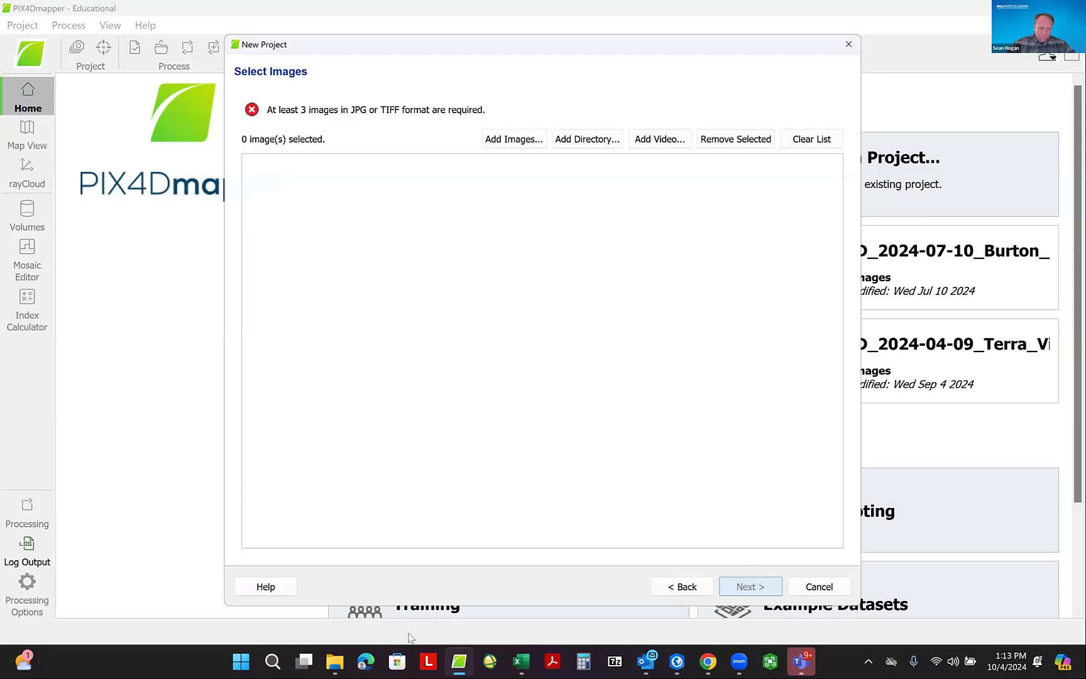
- Switch to File Explorer, open the Data folder inside Pix4D_Exercise, and return to the image selection of the new project
click(335, 662)
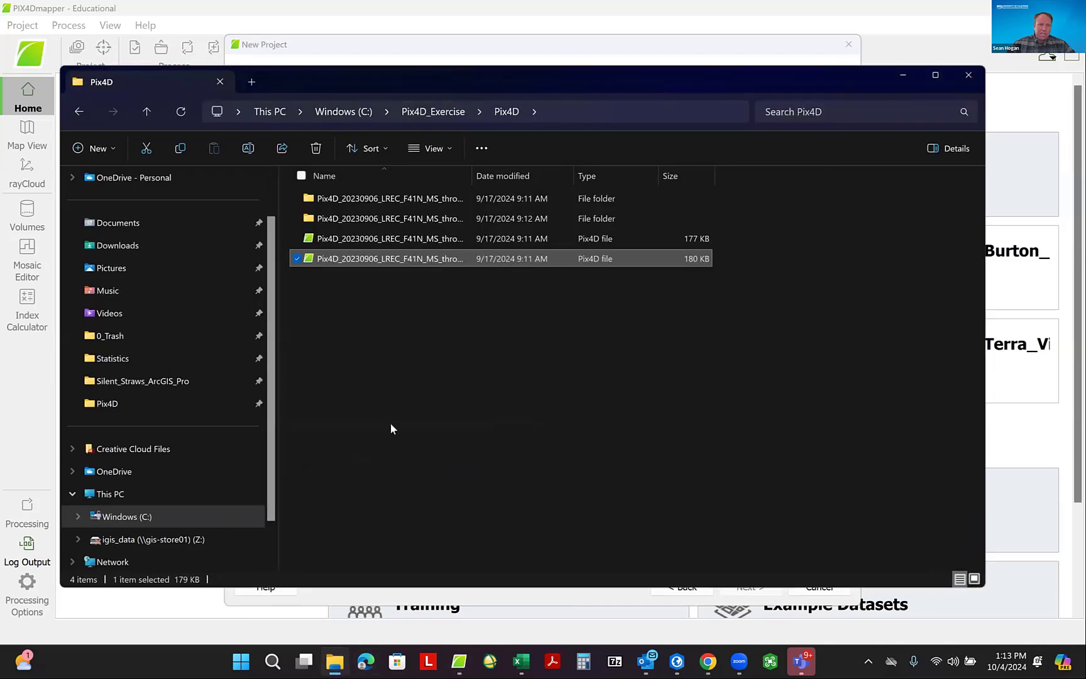
click(433, 111)
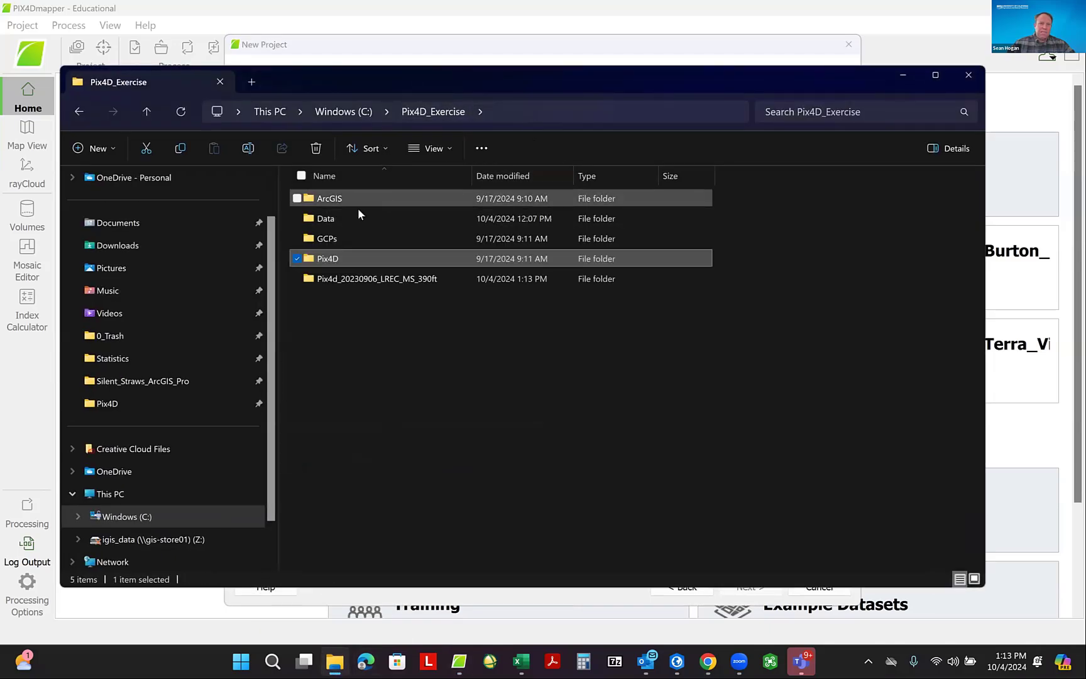
double_click(331, 220)
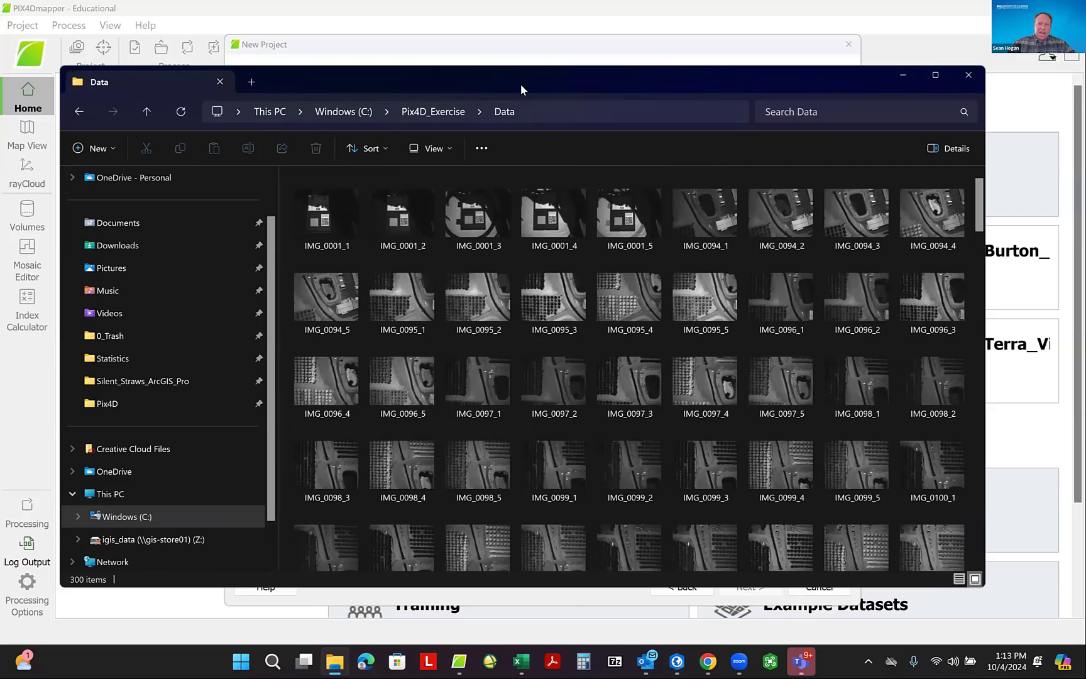
drag(582, 93, 645, 103)
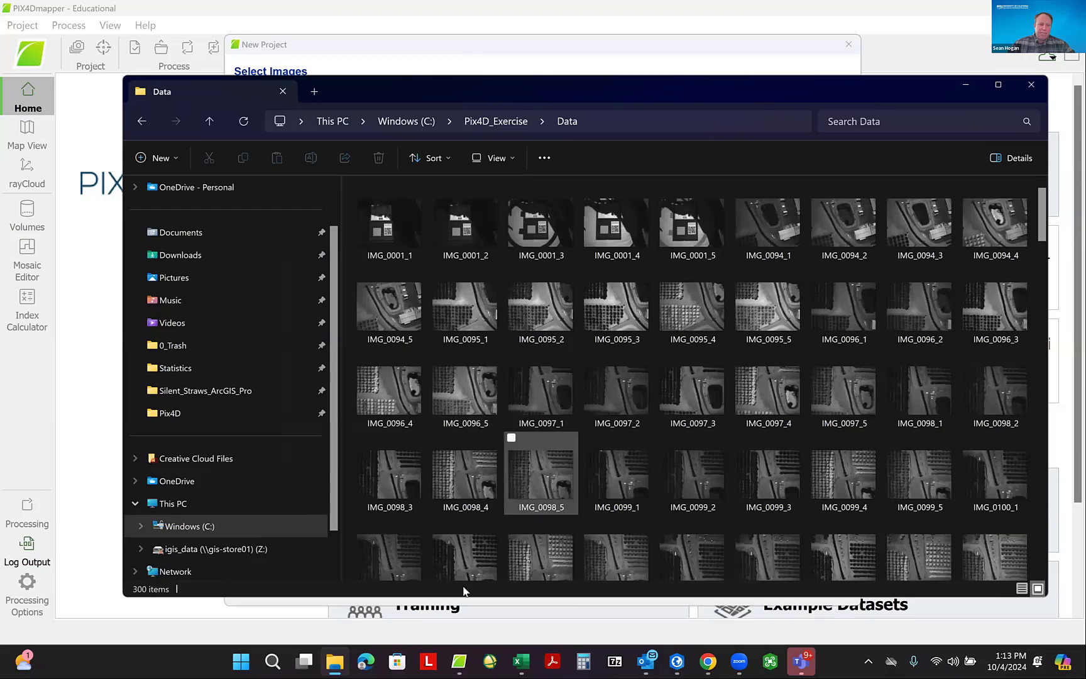
mouse_move(335, 660)
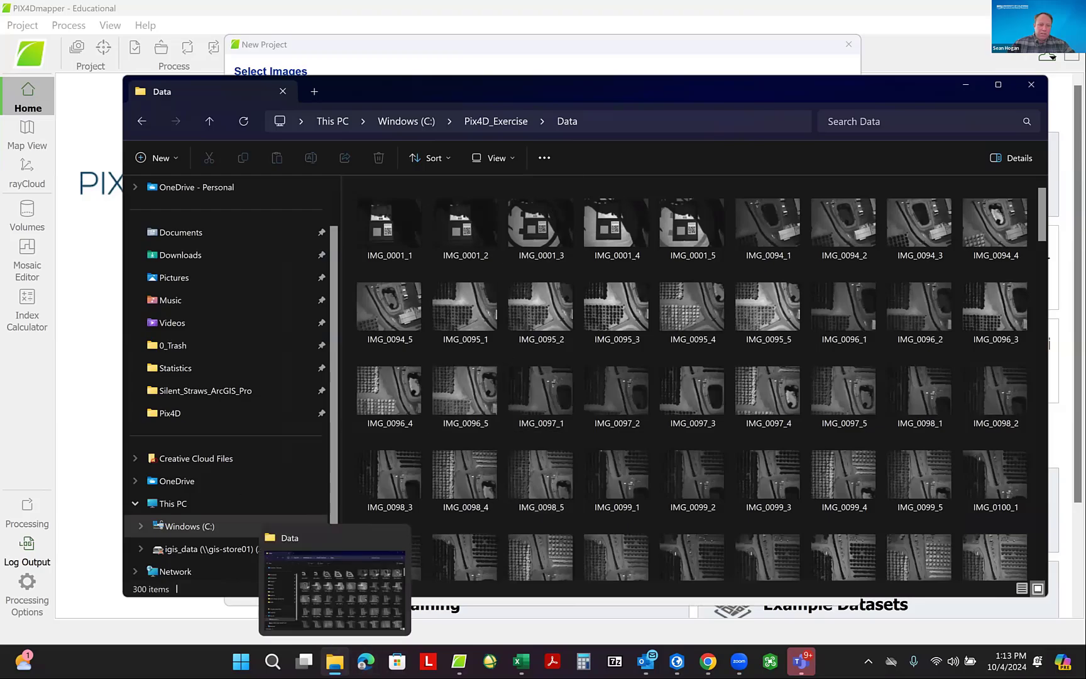
click(334, 660)
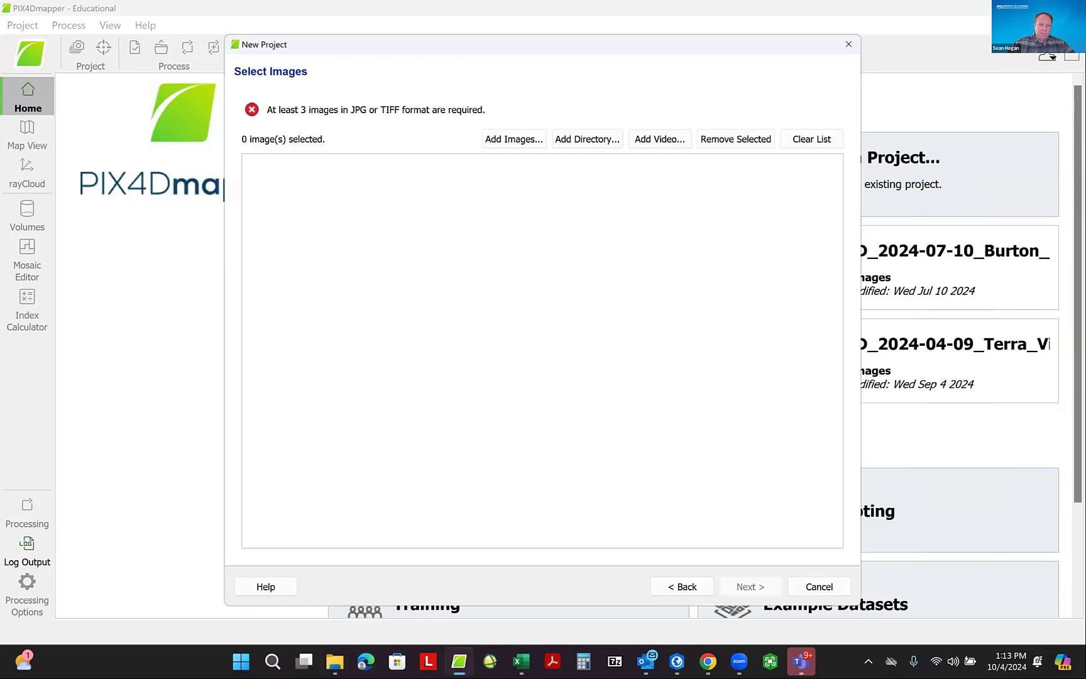
click(334, 660)
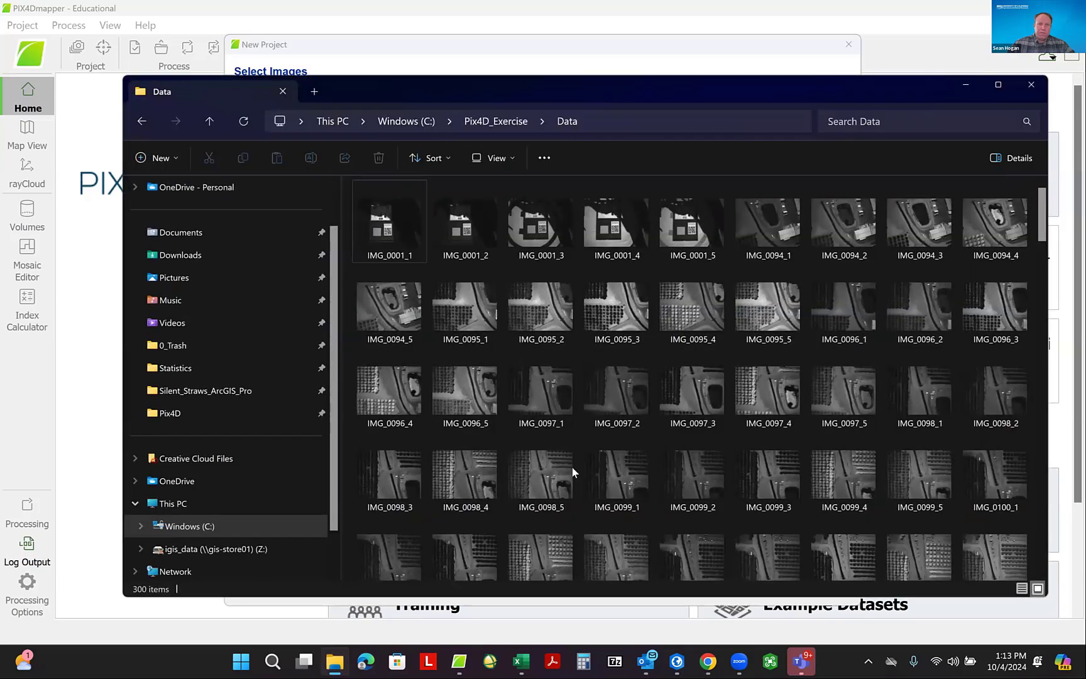
click(968, 86)
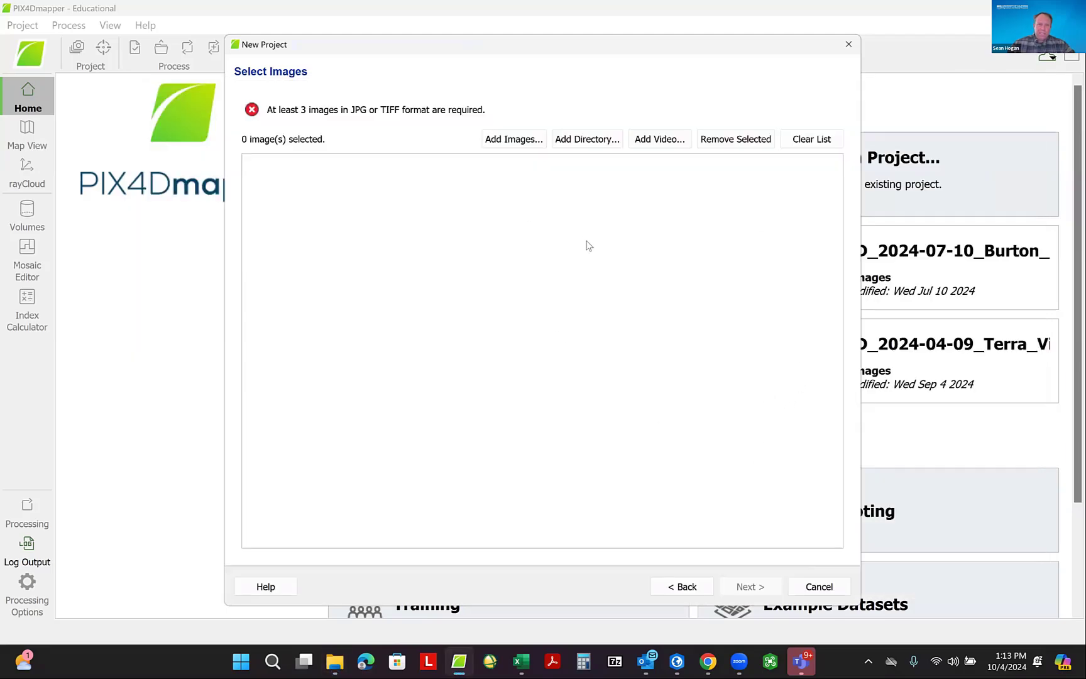
- Add all images from the Data folder in File Explorer to the project's image list, and return to the Pix4D_Exercise folder
click(509, 139)
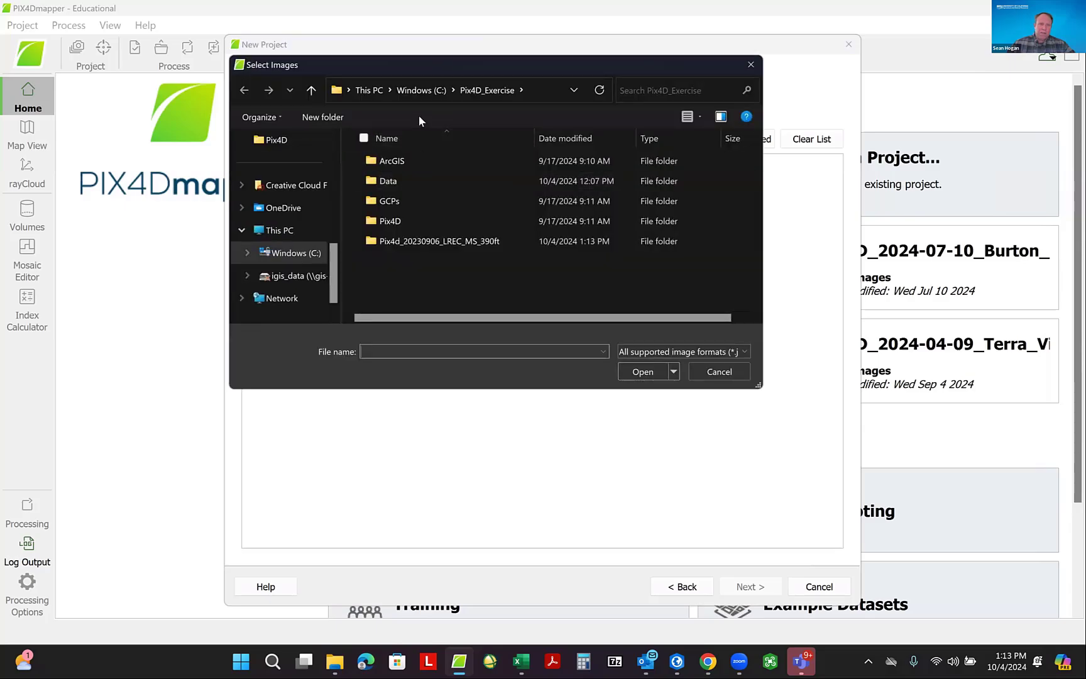
click(751, 65)
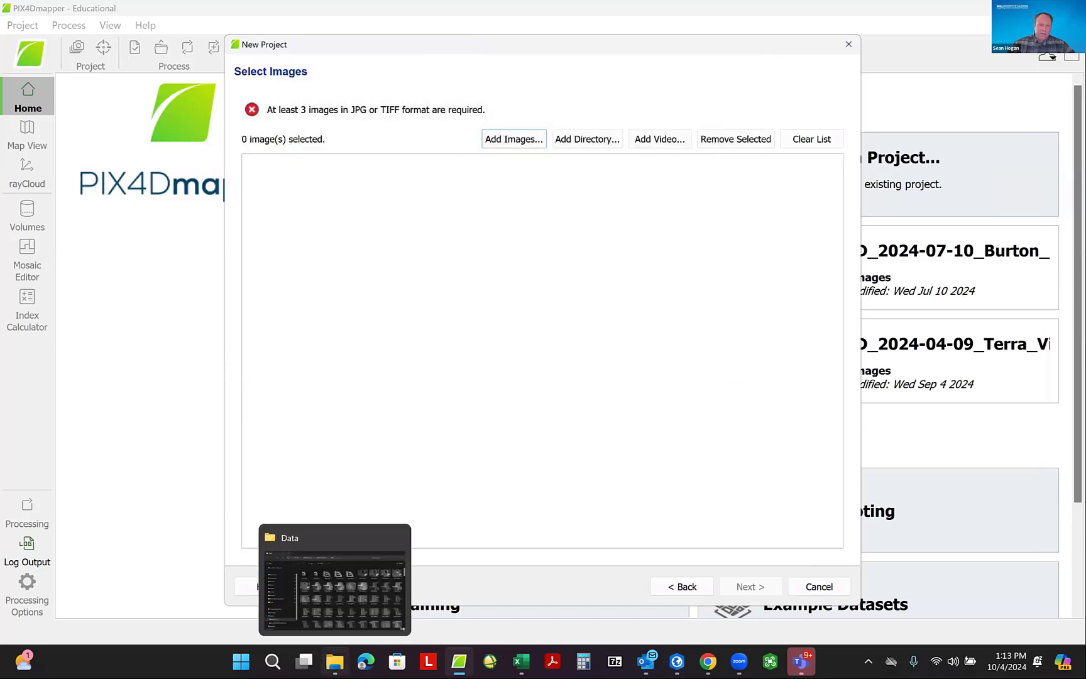
click(334, 660)
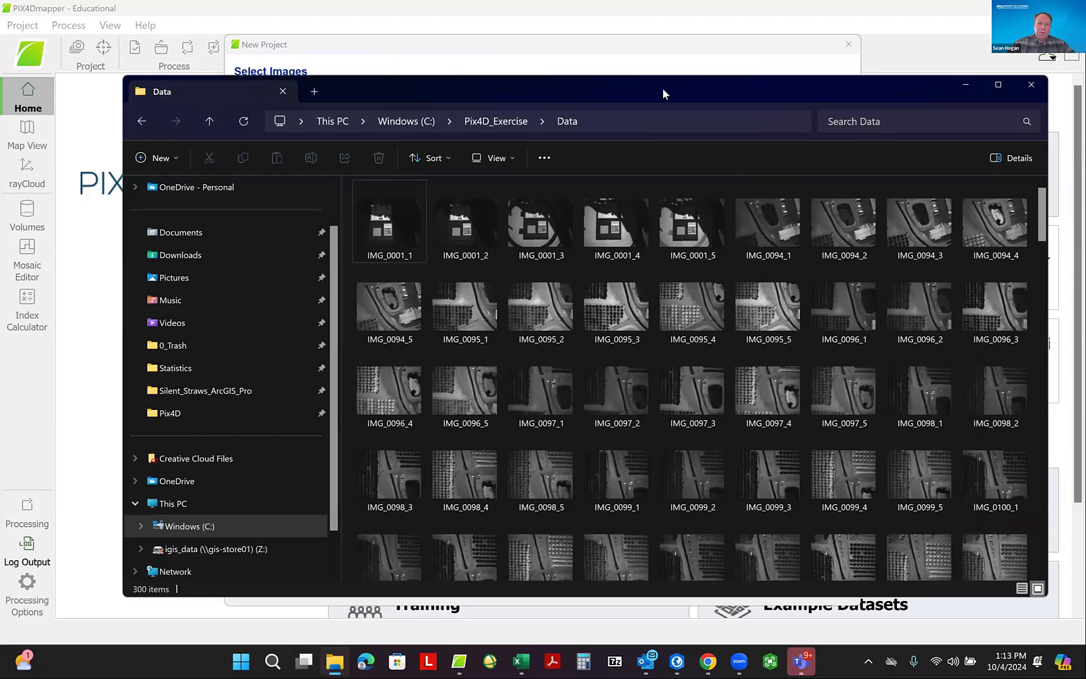
drag(661, 87, 977, 94)
click(718, 231)
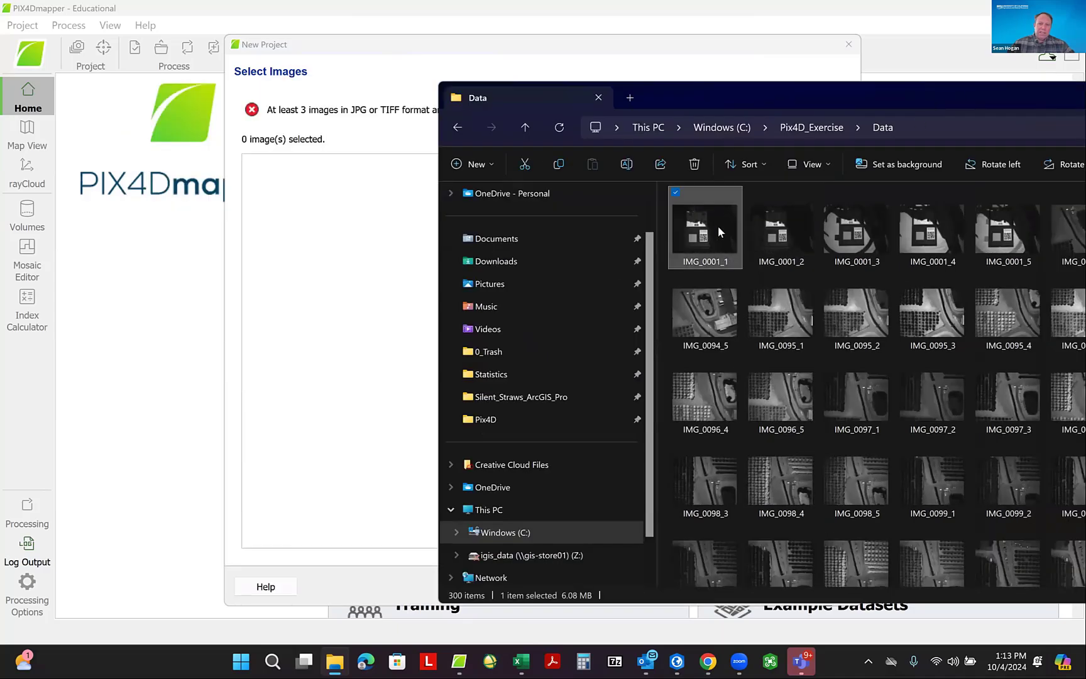
key(ctrl+a)
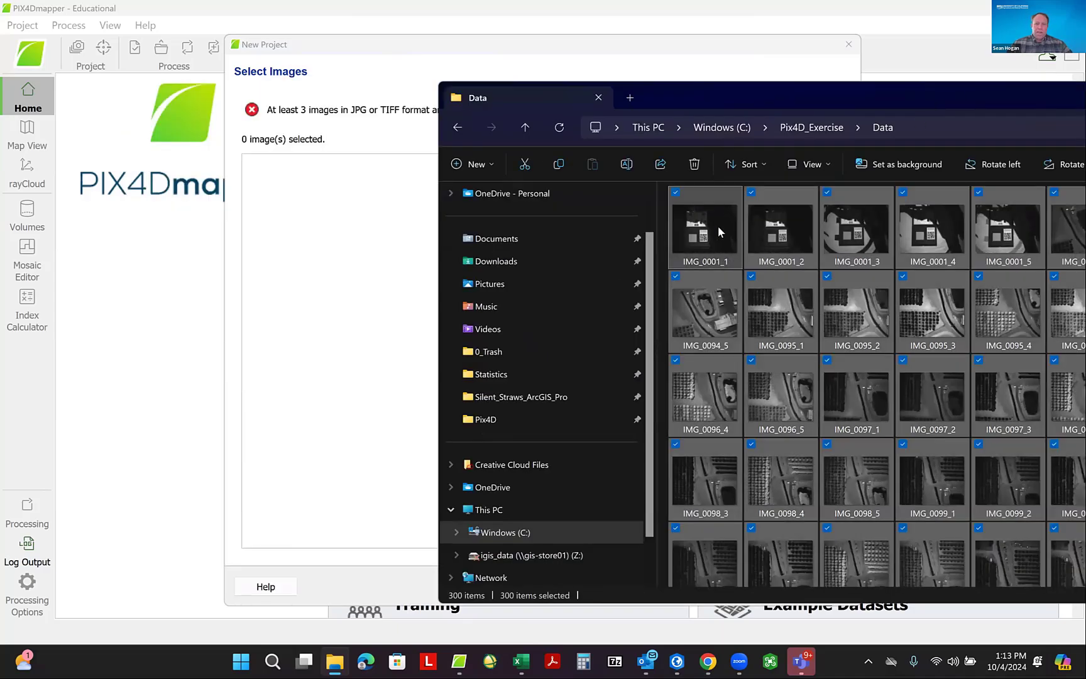
drag(780, 235, 309, 235)
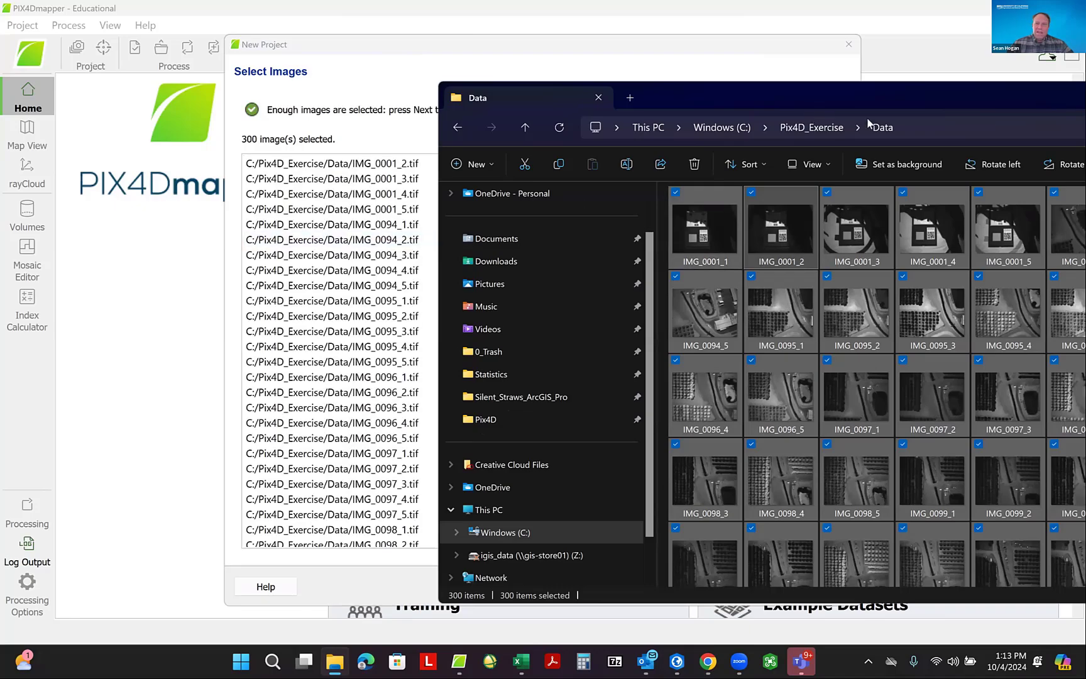
click(820, 127)
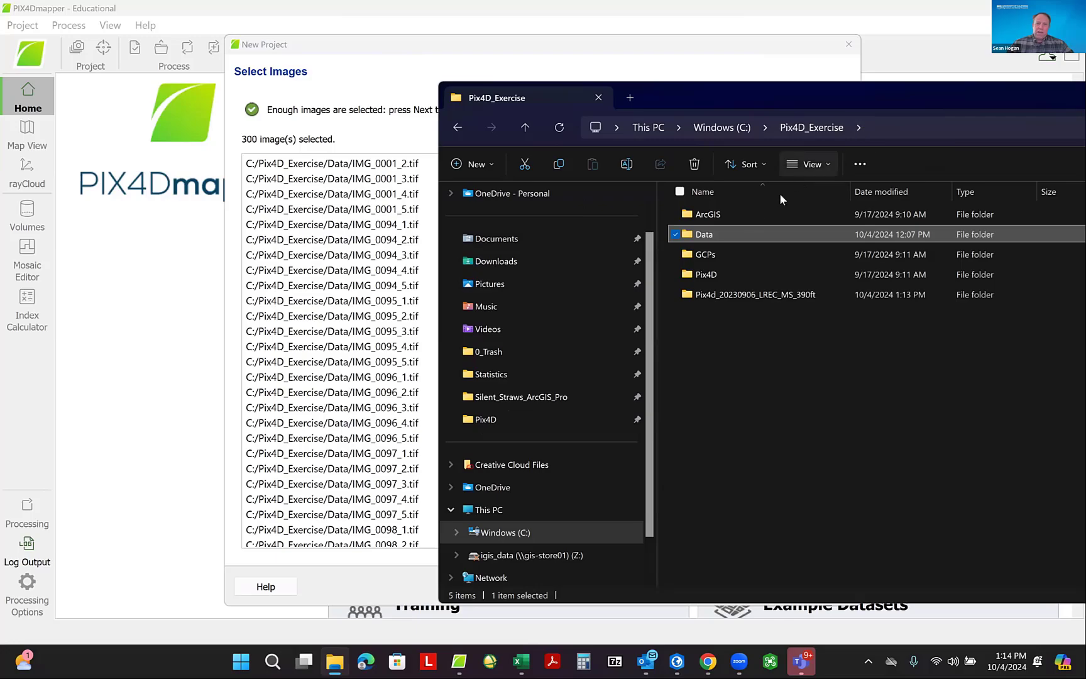
- Switch to the Data folder in File Explorer, select all its images, and return to the new project's image selection
double_click(704, 233)
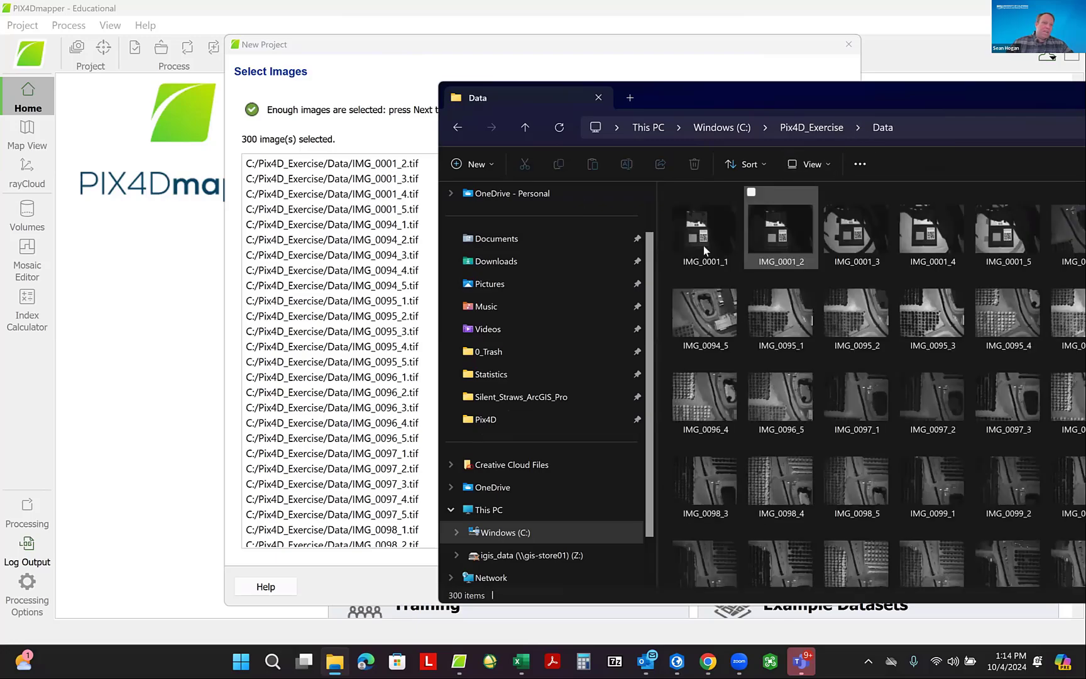
mouse_move(784, 238)
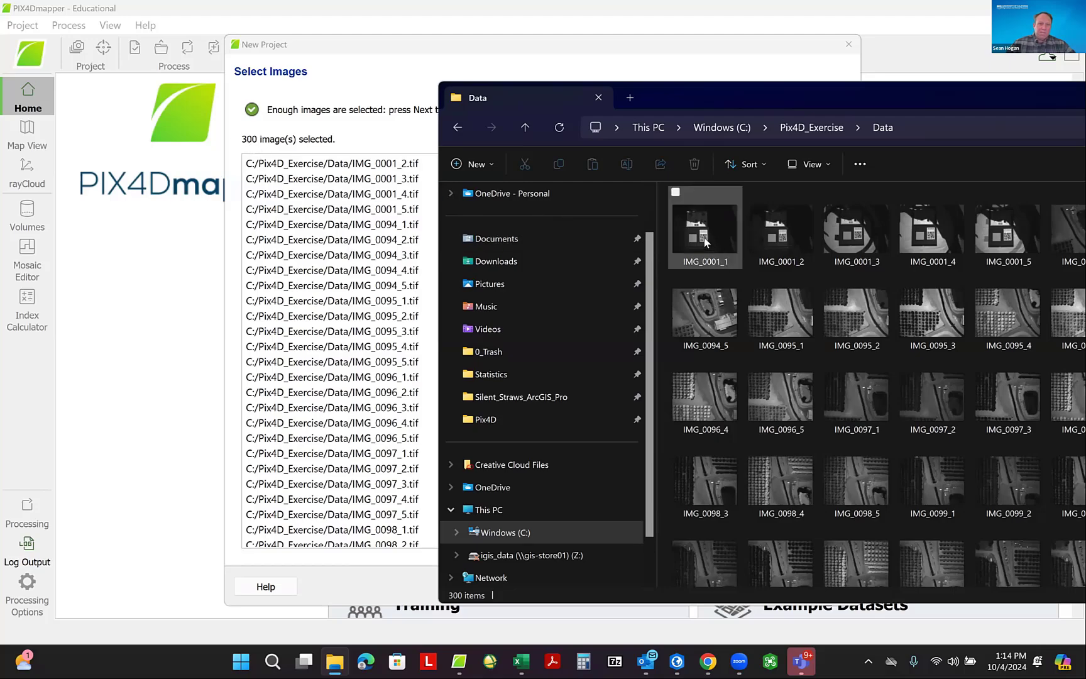
key(ctrl+a)
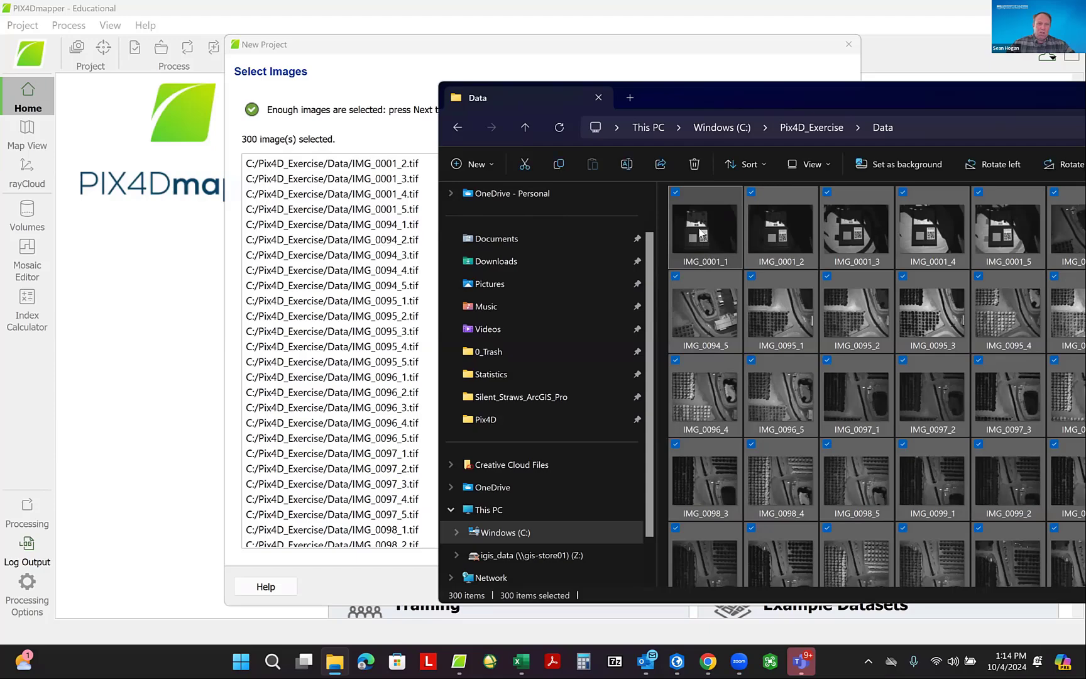
mouse_move(705, 242)
mouse_down()
mouse_move(105, 241)
mouse_move(114, 232)
mouse_move(326, 241)
mouse_move(509, 233)
mouse_move(722, 248)
mouse_move(714, 231)
mouse_up()
drag(920, 88, 587, 74)
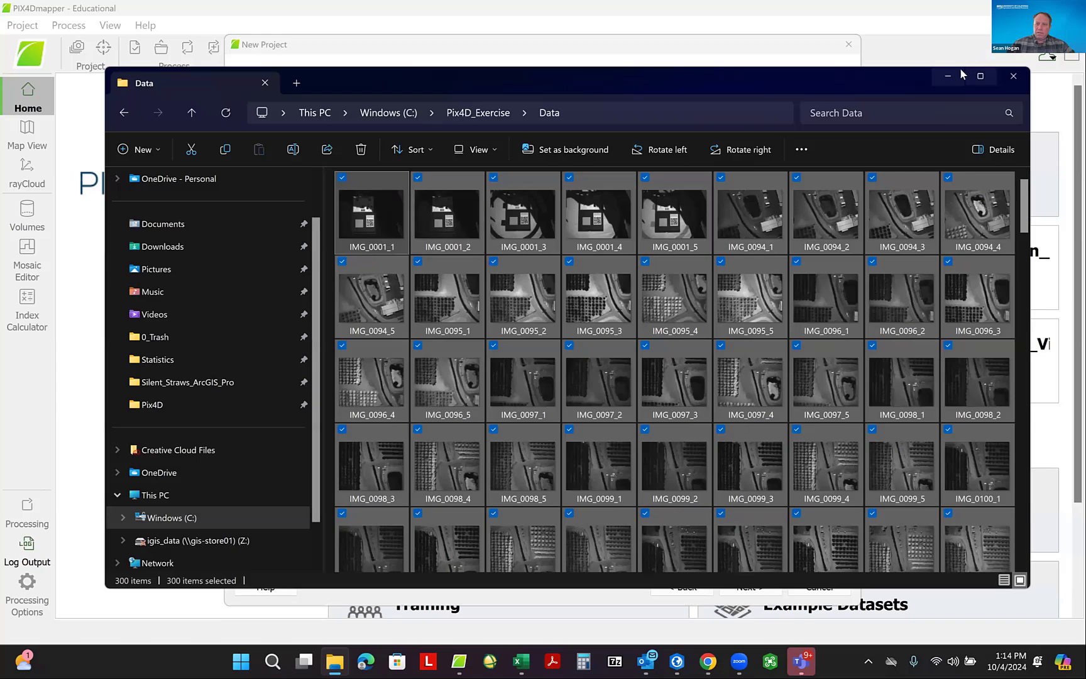
click(948, 79)
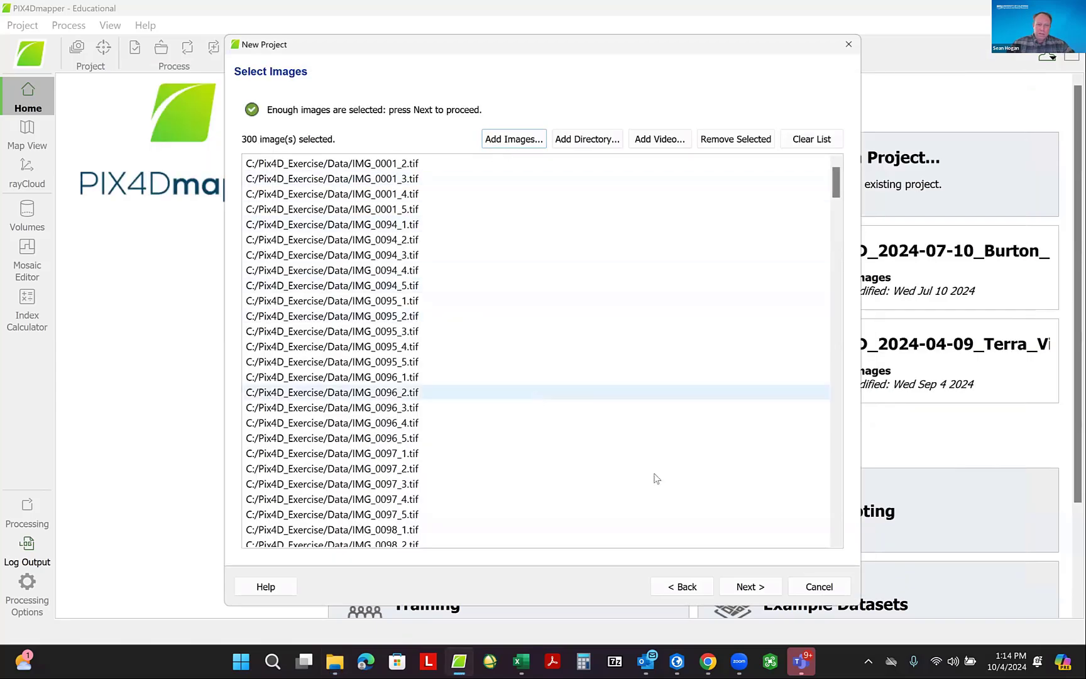
- Continue to the image properties and enlarge the New Project window vertically to show more rows of the image table
click(749, 591)
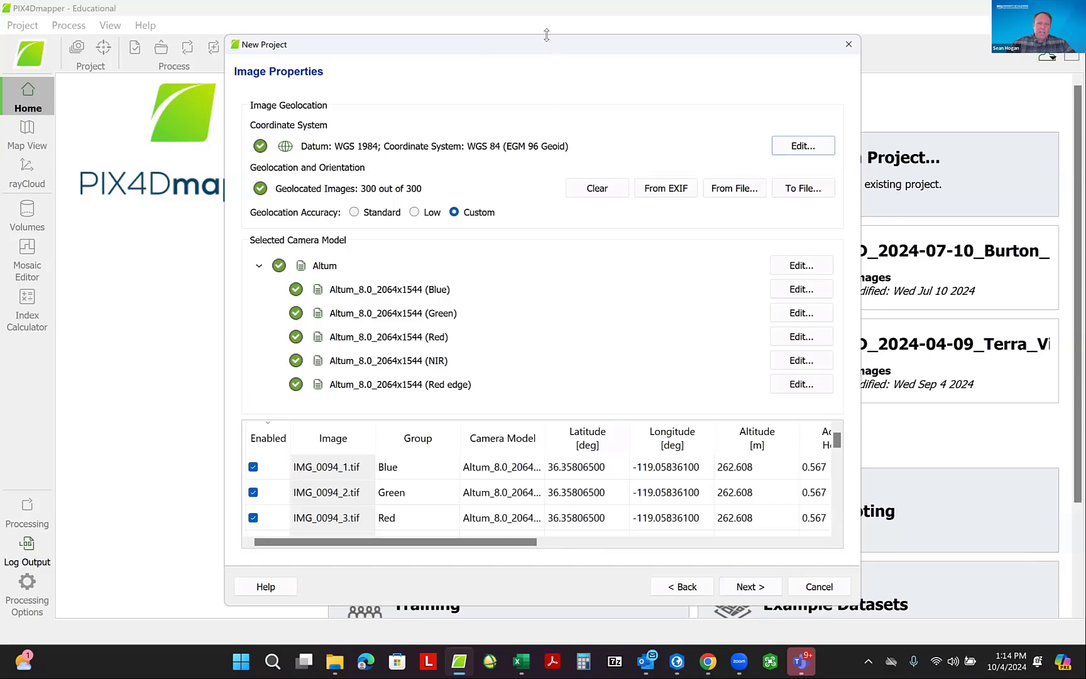
drag(546, 35, 542, 9)
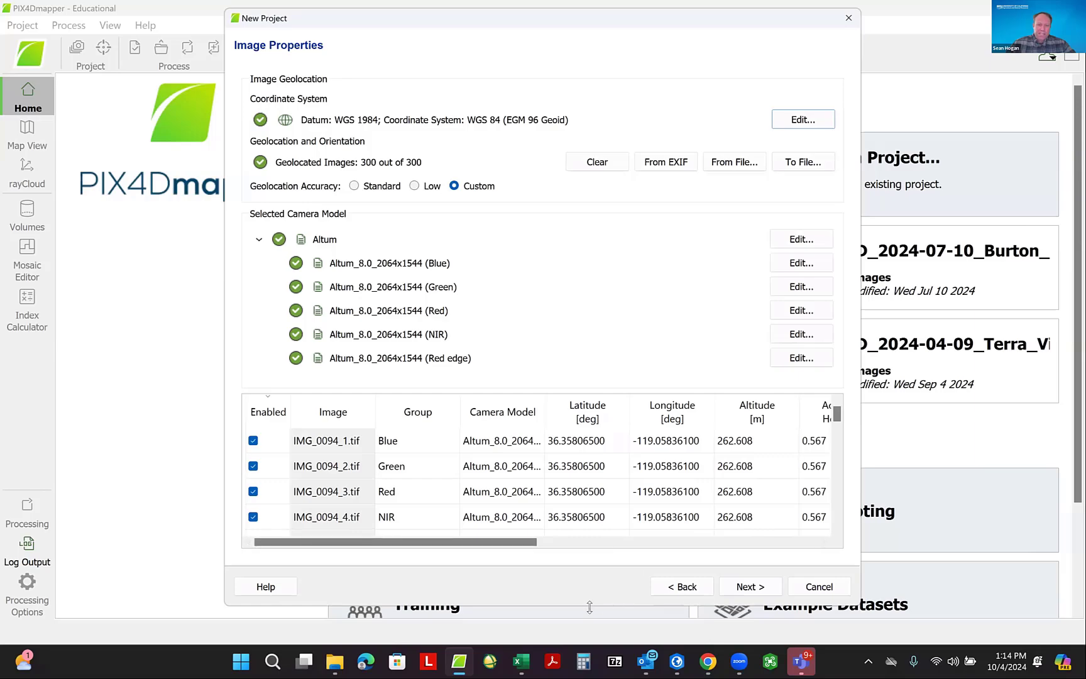
drag(589, 607, 581, 629)
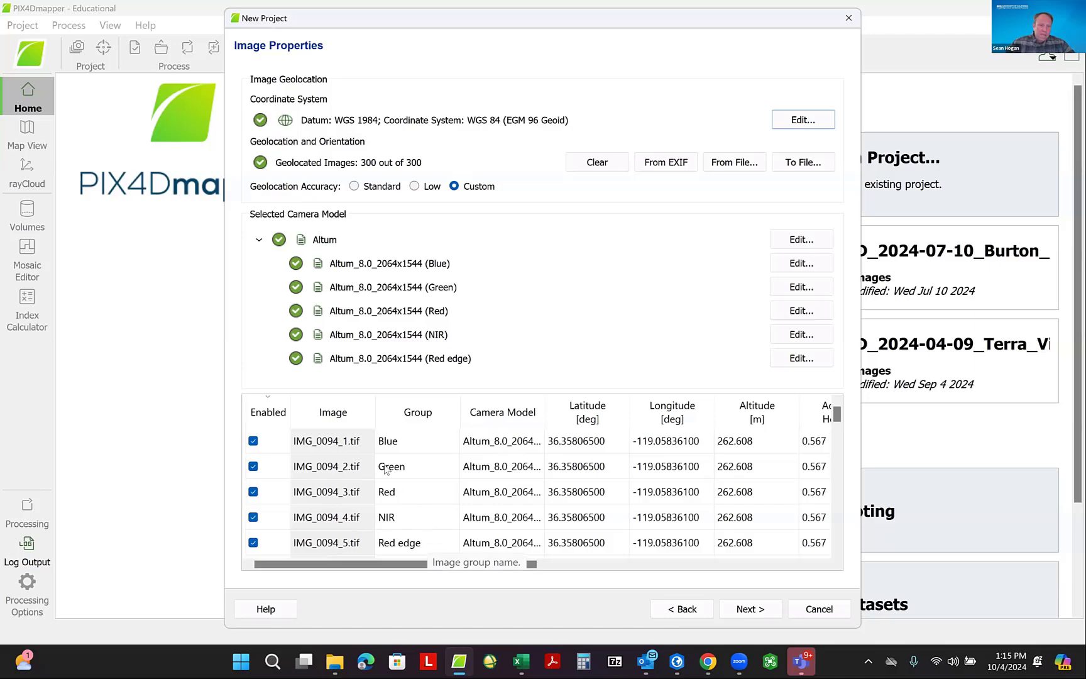
- Examine the image table's band groups, camera models, coordinates, and horizontal and vertical accuracy
scroll(386, 469, down, 2)
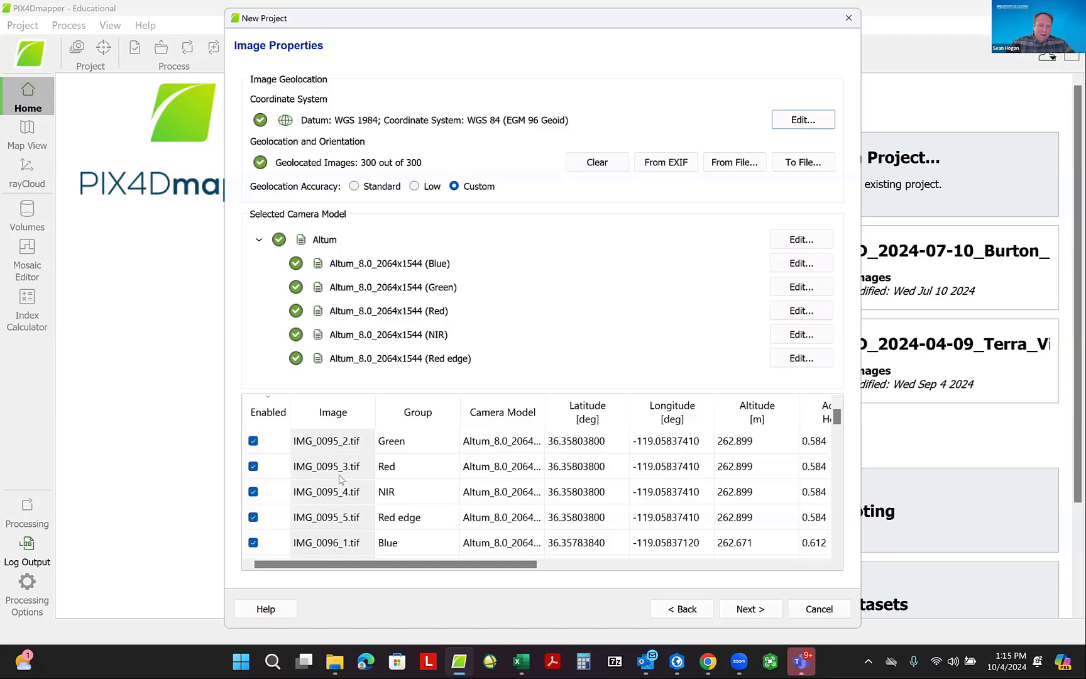
scroll(340, 483, down, 1)
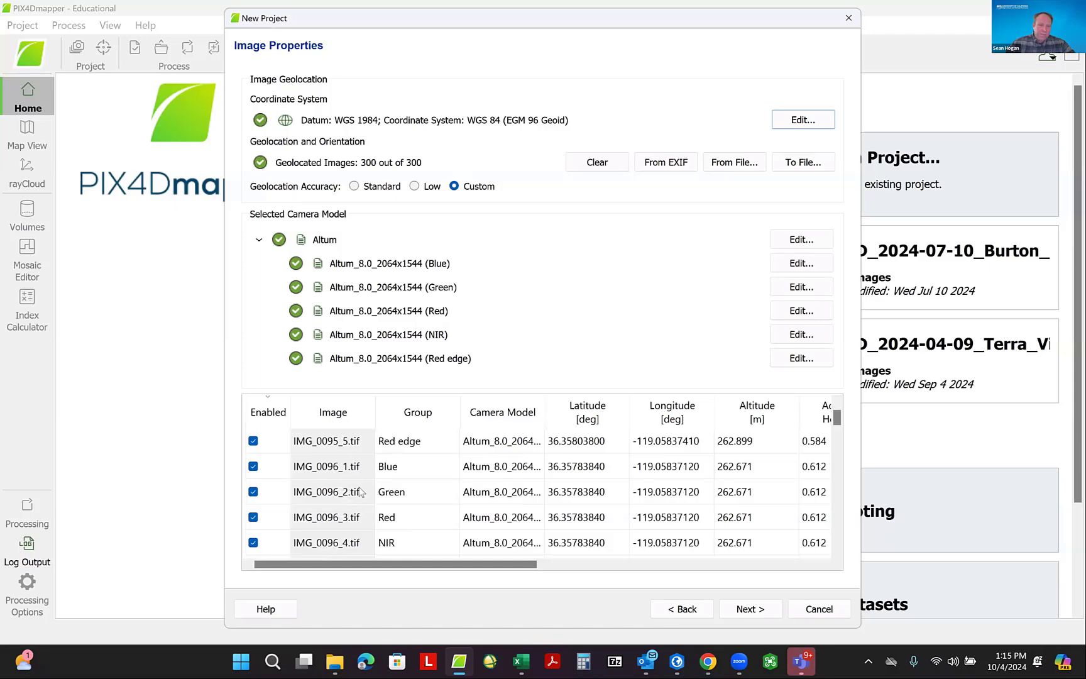
scroll(319, 513, down, 2)
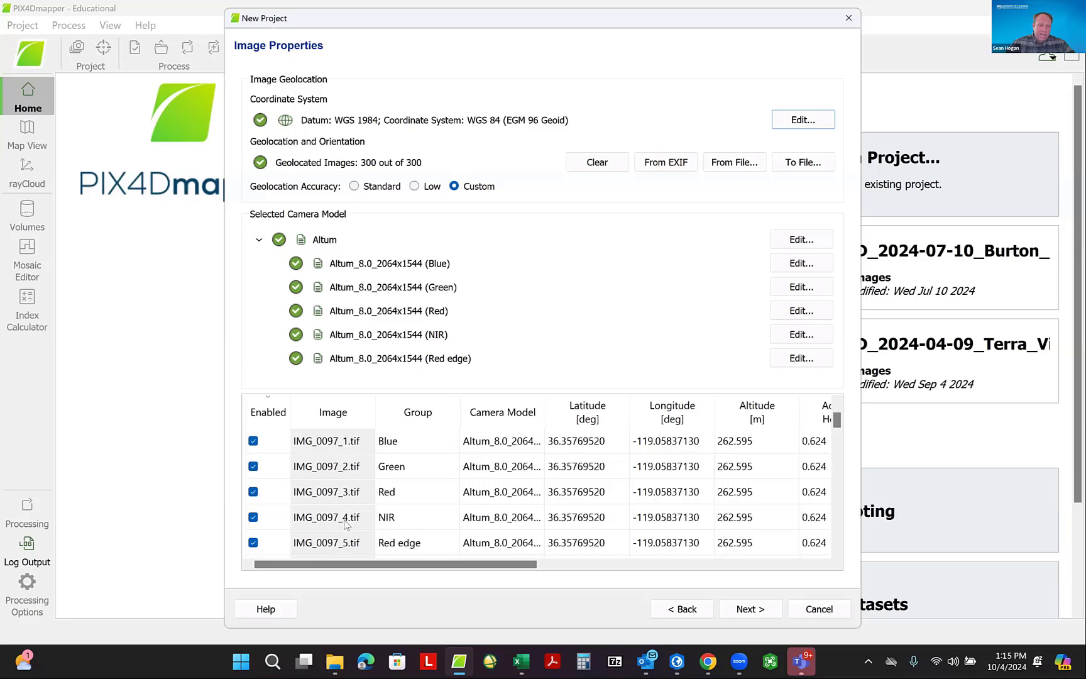
scroll(345, 523, down, 1)
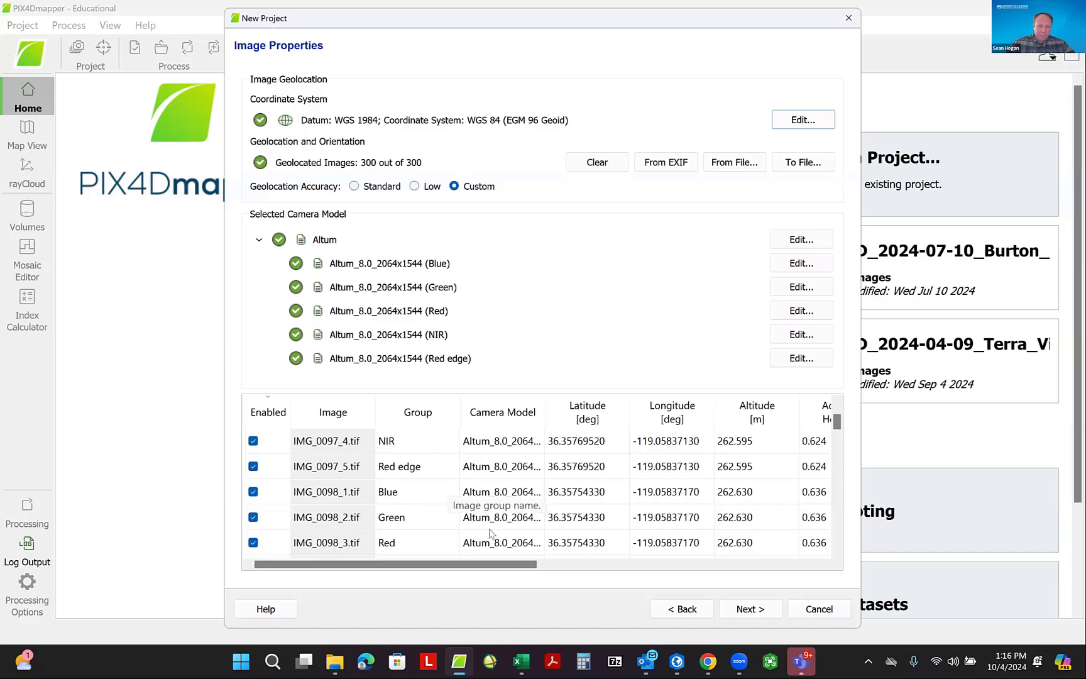
scroll(419, 561, right, 1)
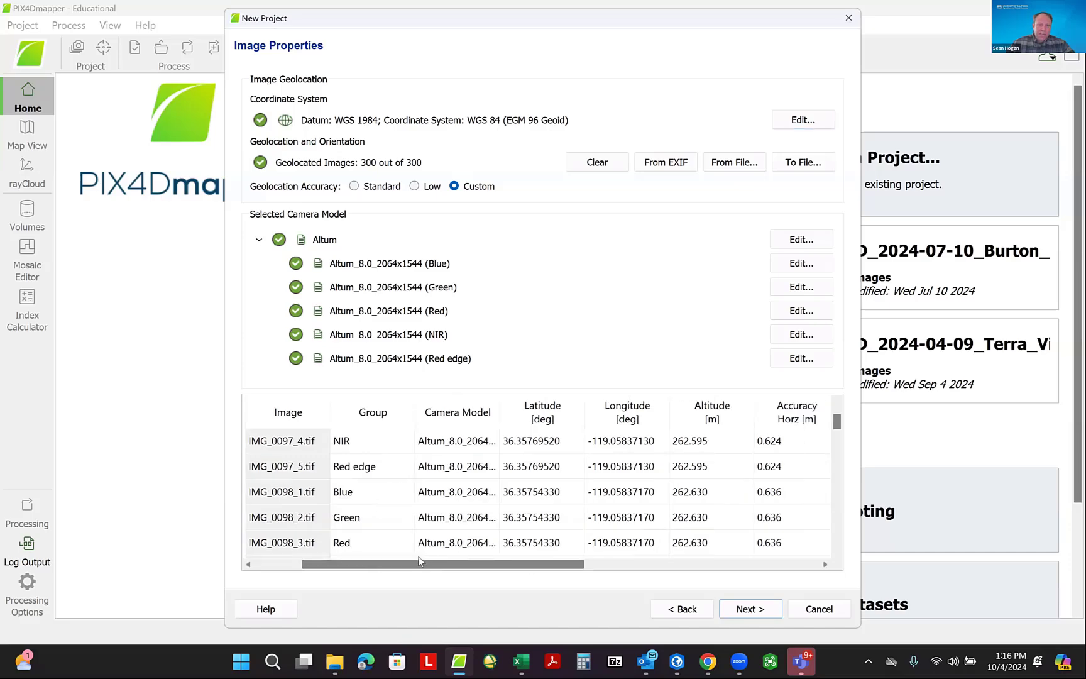
scroll(420, 561, left, 1)
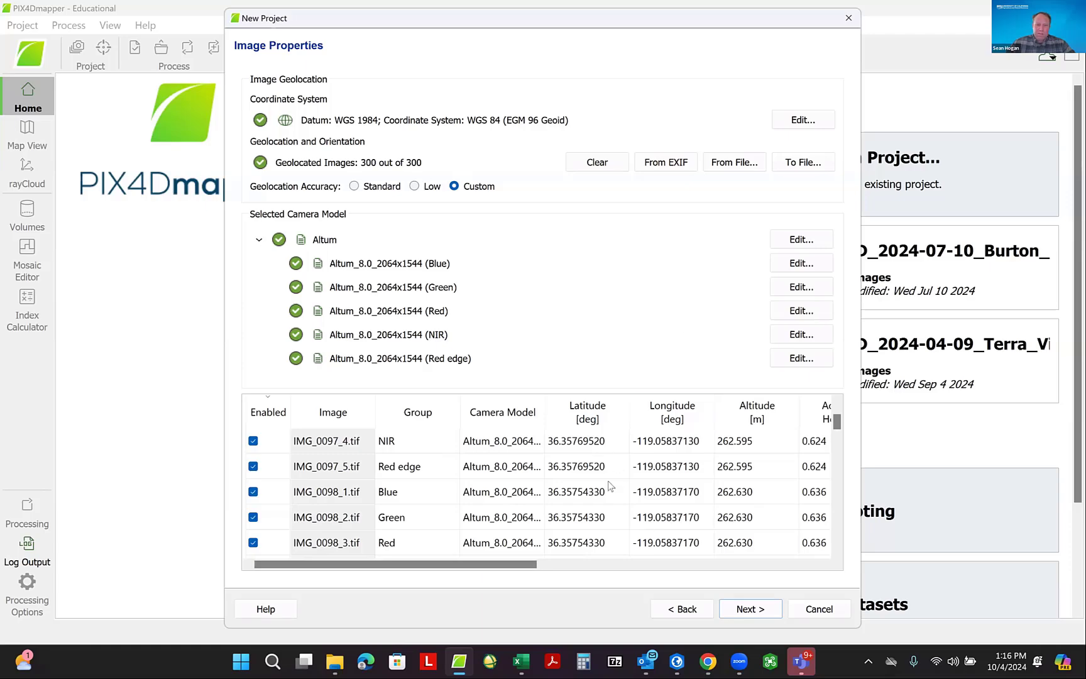
drag(419, 570, 578, 585)
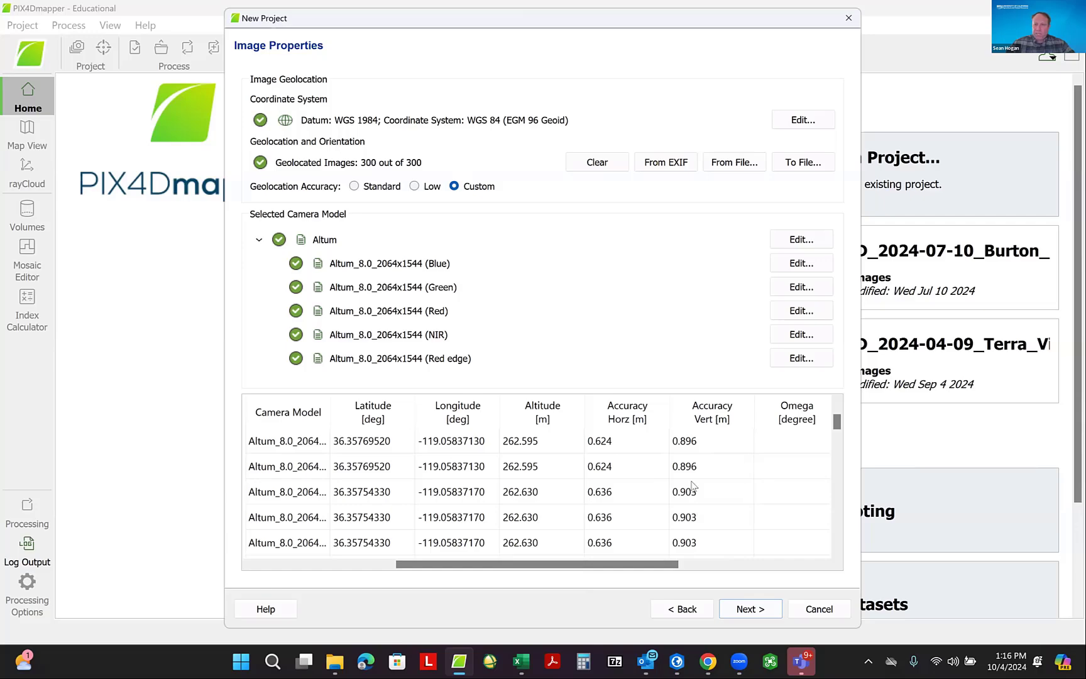
- Start exporting the image geolocation, copy the Pix4d_20230906_LREC_MS_390ft folder's name, and open that folder as the destination
click(804, 162)
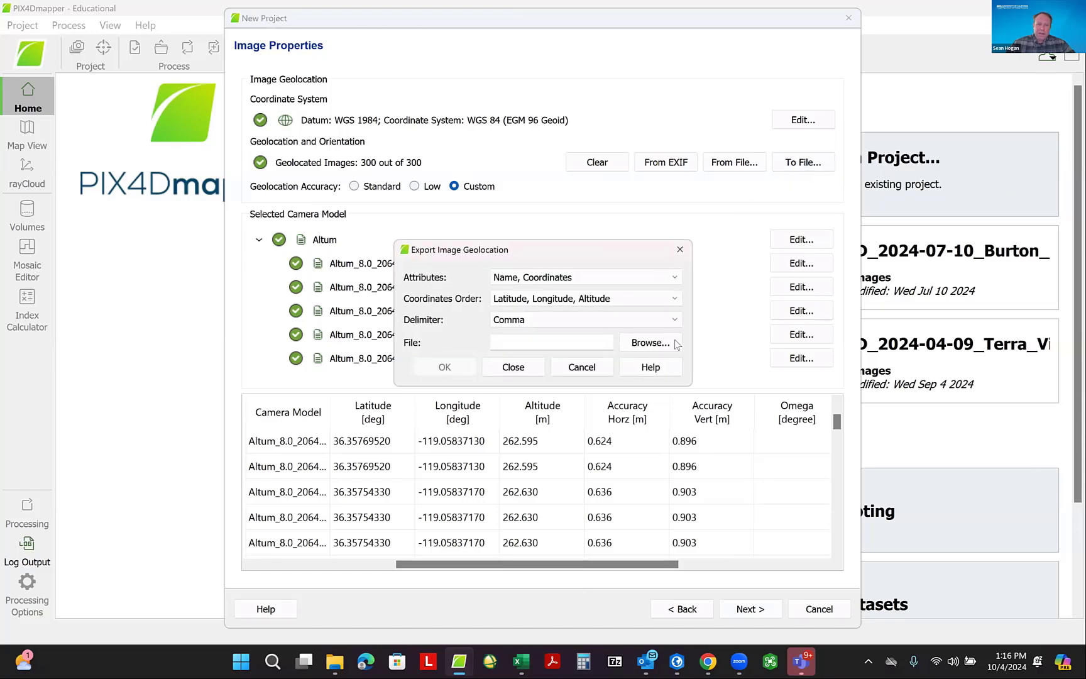
click(648, 345)
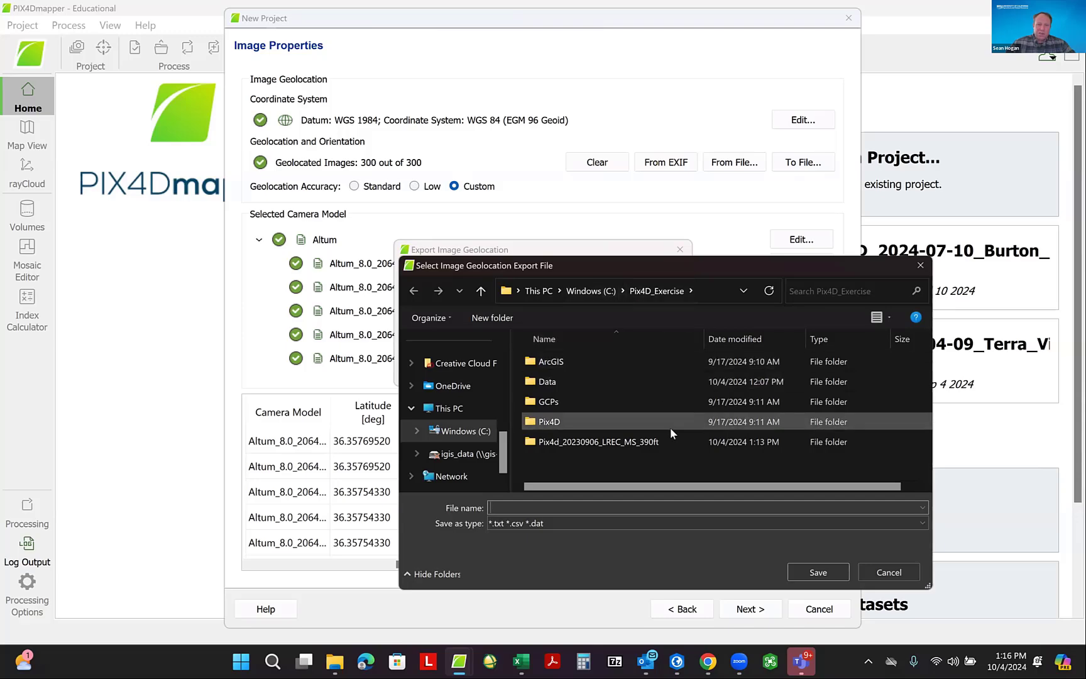
click(607, 443)
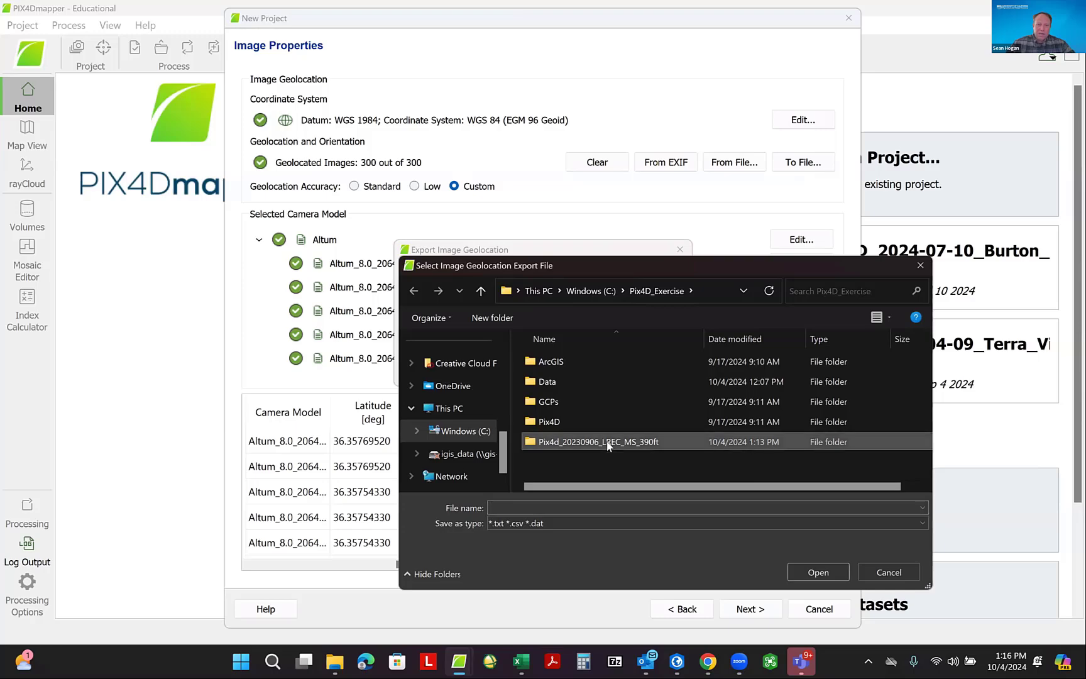
click(608, 443)
key(ctrl+c)
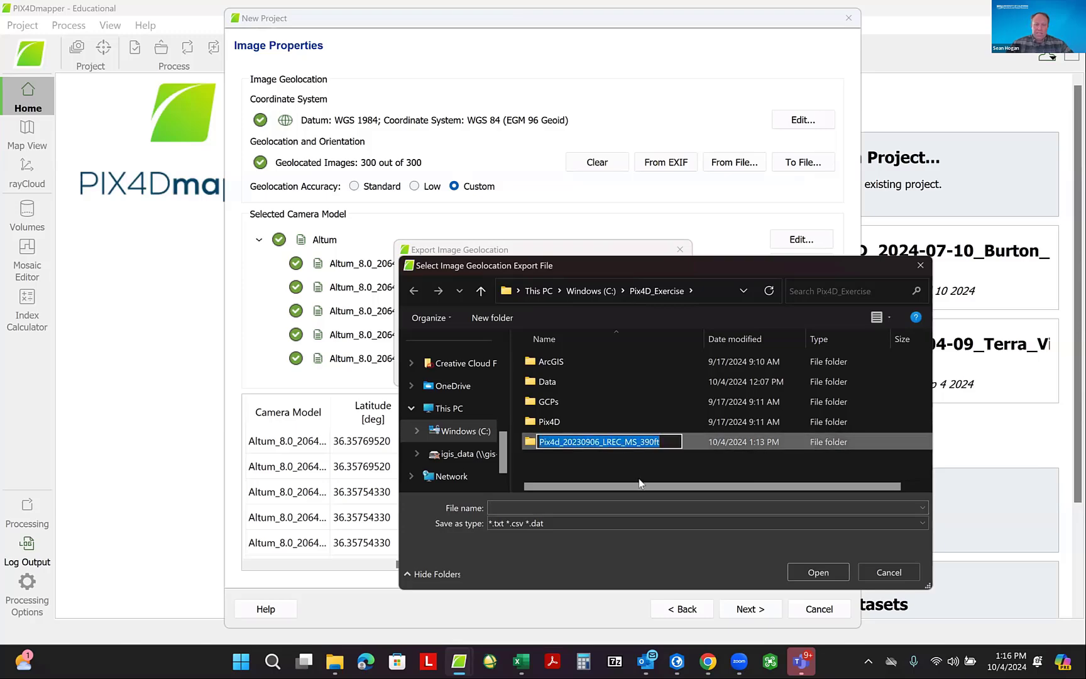
click(594, 505)
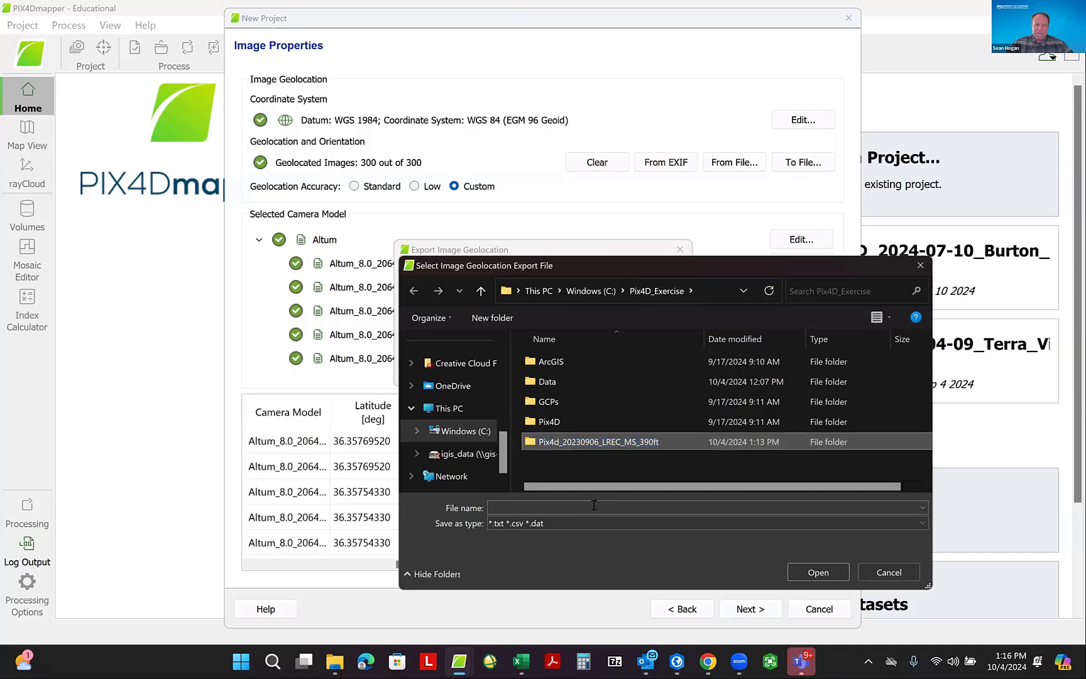
double_click(595, 442)
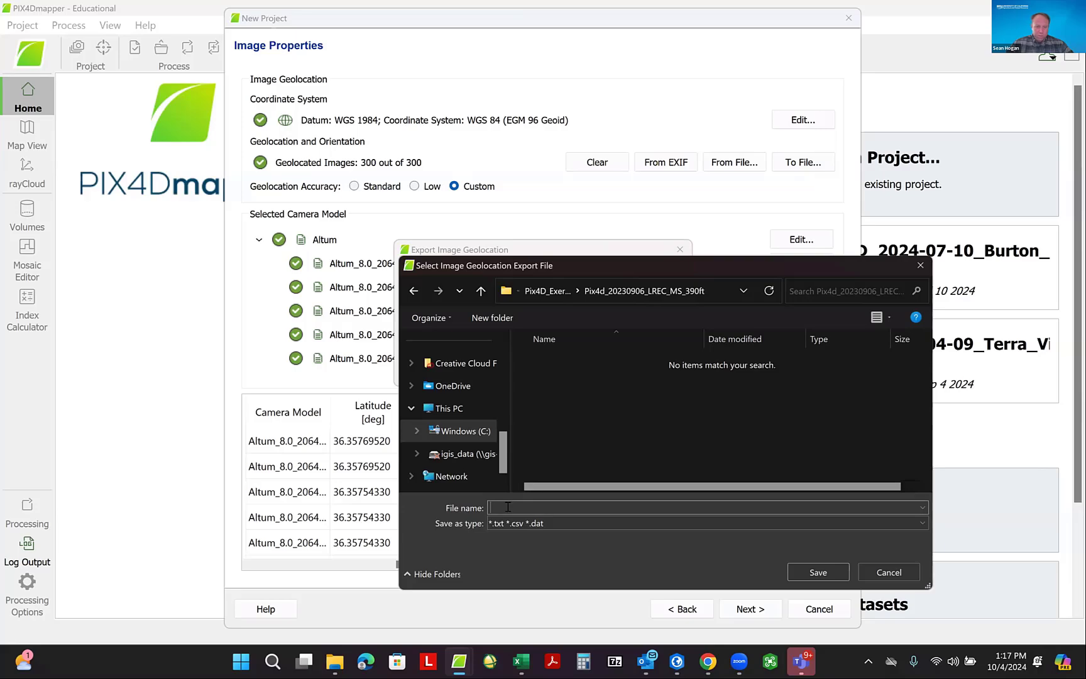
- Name the geolocation file Pix4d_20230906_LREC_MS_390ft_Photopoints and export it with name and coordinates as comma-delimited text
key(ctrl+v)
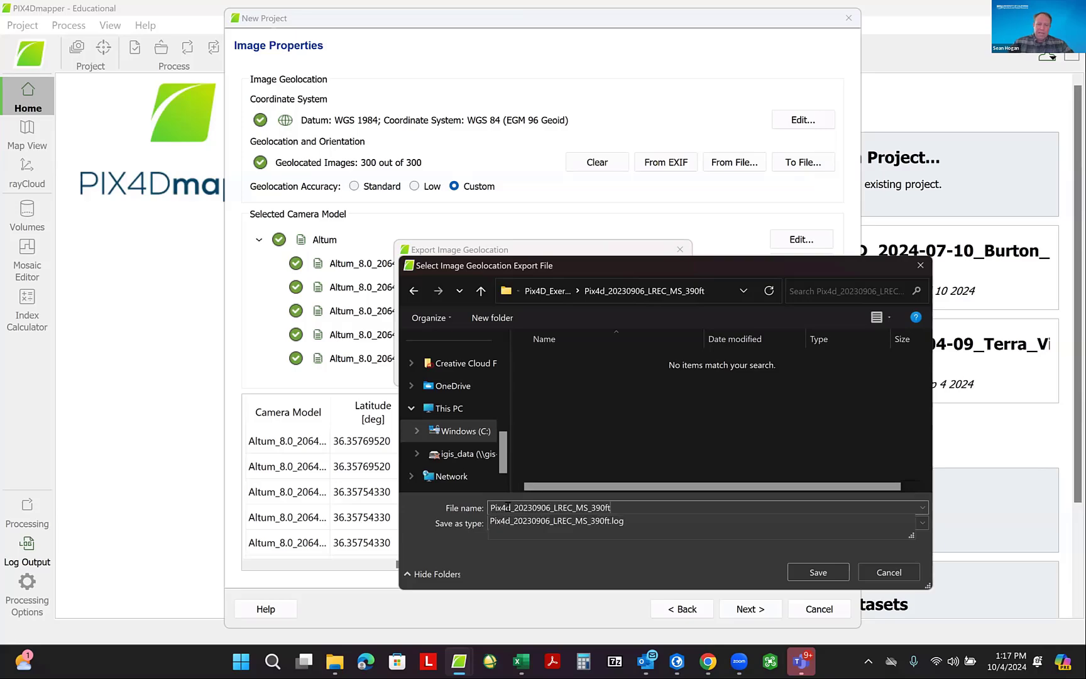
text(_)
text(Ph)
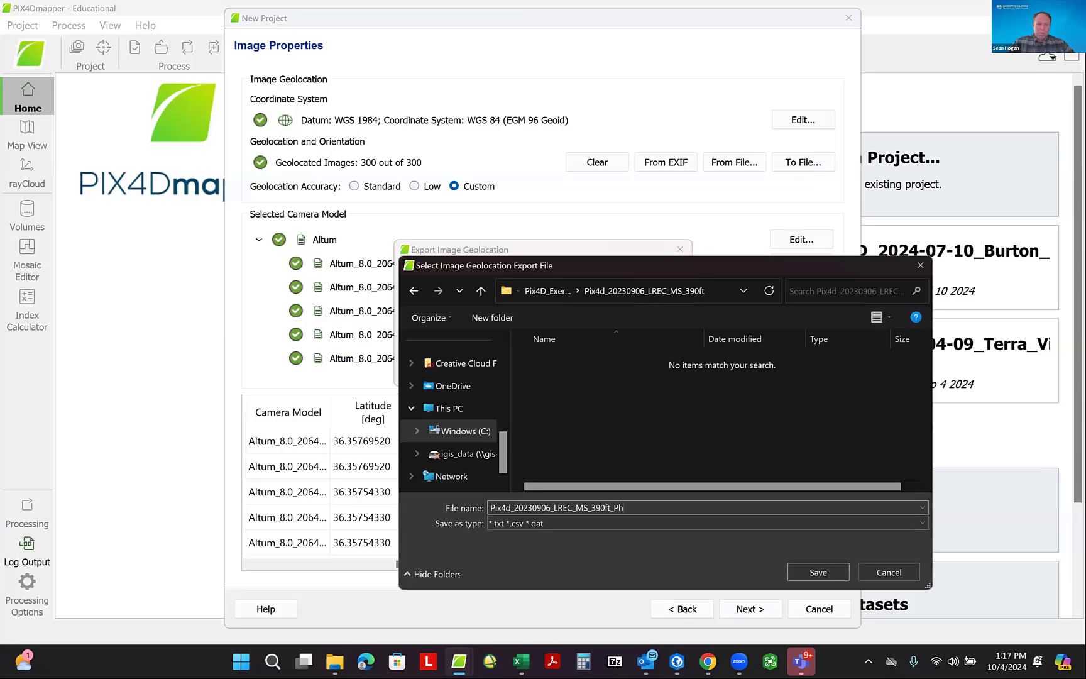
text(otopoints)
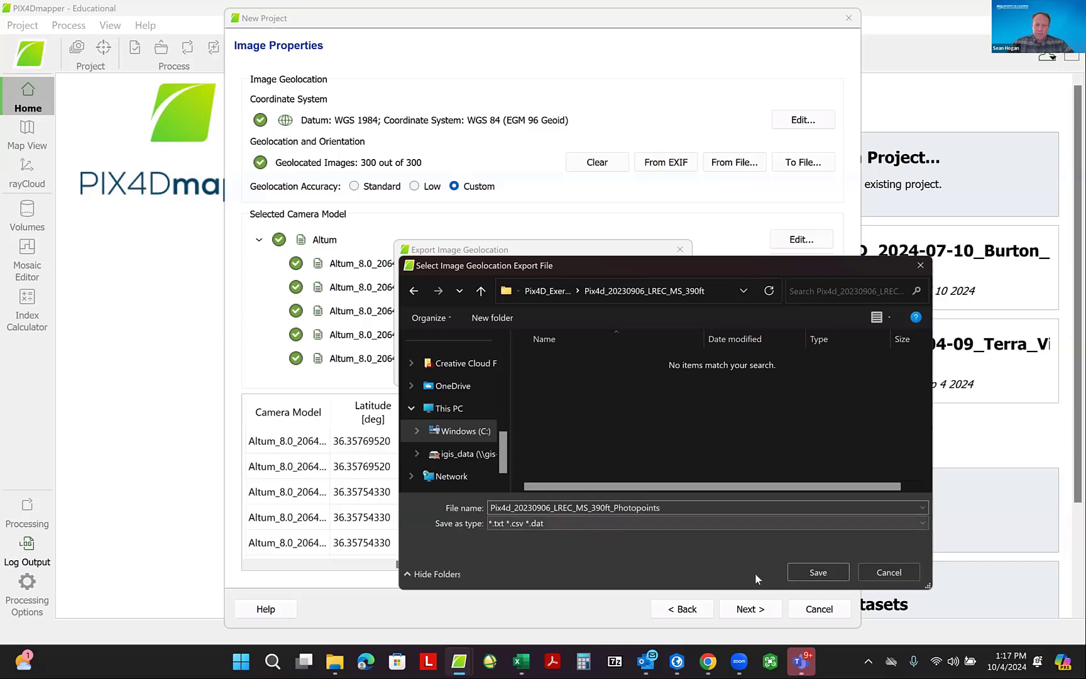
click(814, 572)
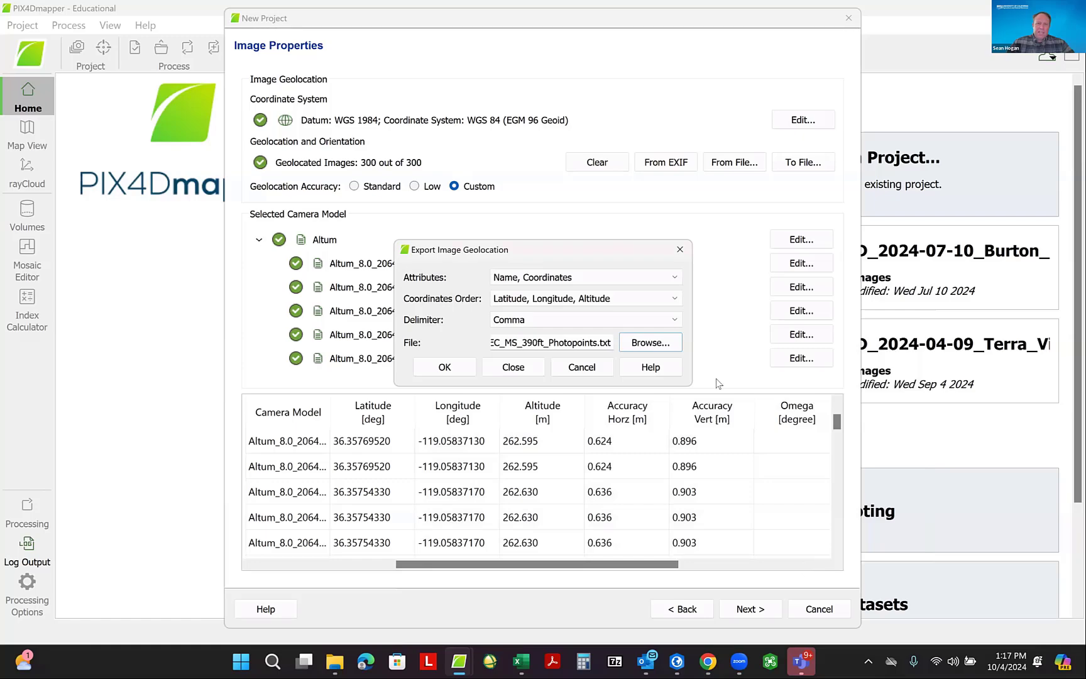
click(442, 369)
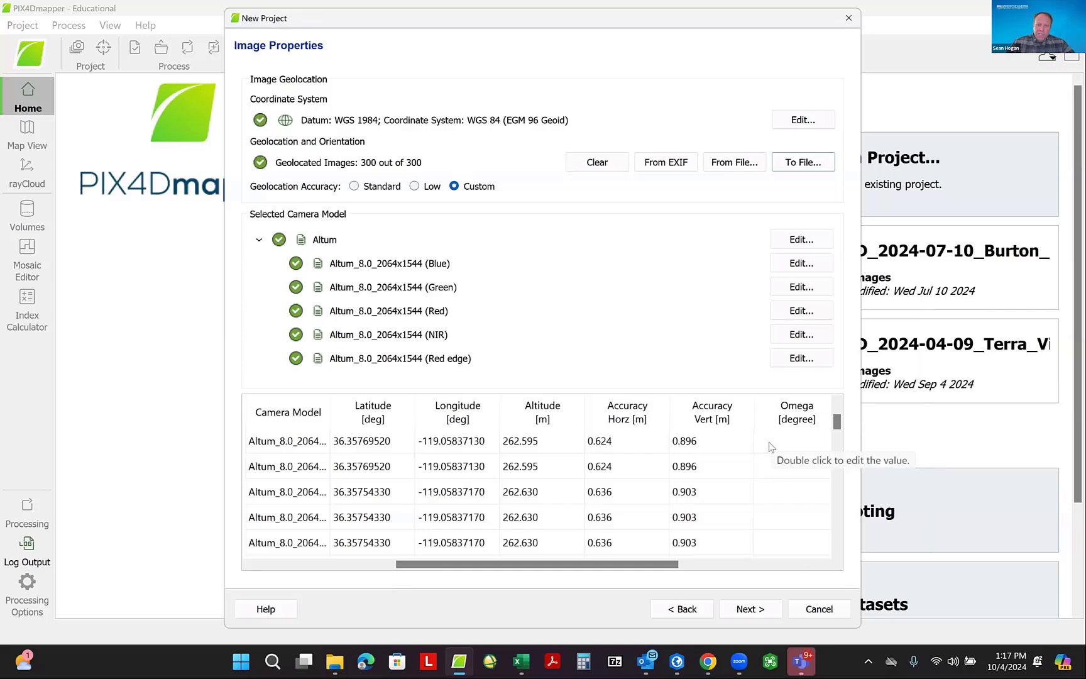
- Accept the image properties and the auto-detected WGS 84 / UTM zone 11N output coordinate system, continuing to the processing templates
click(745, 610)
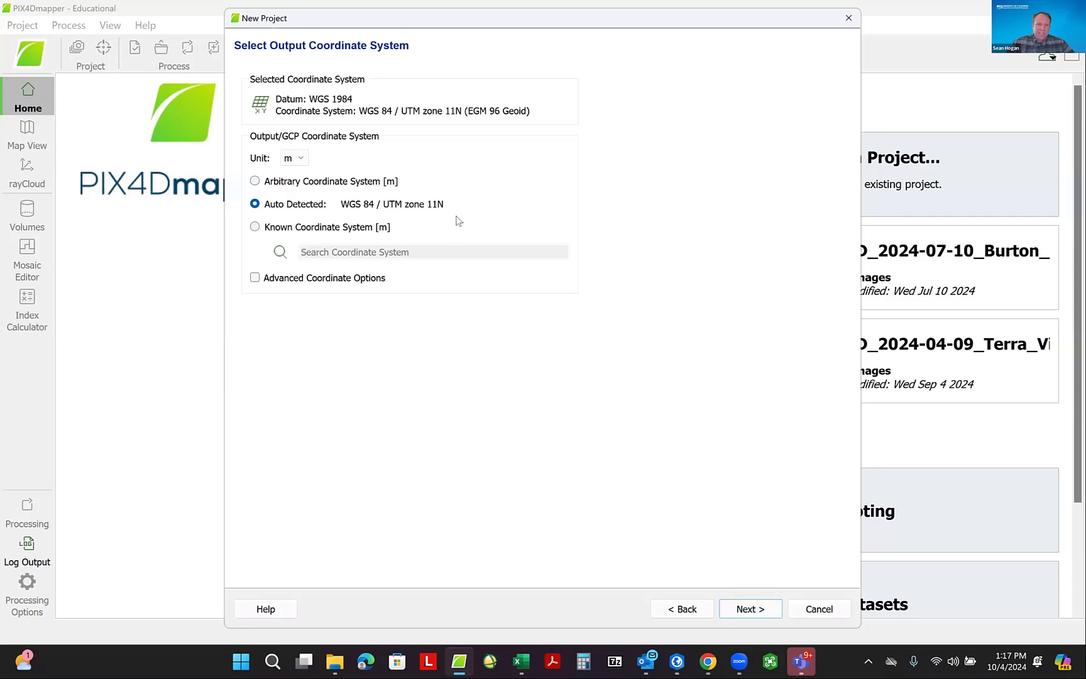
click(751, 610)
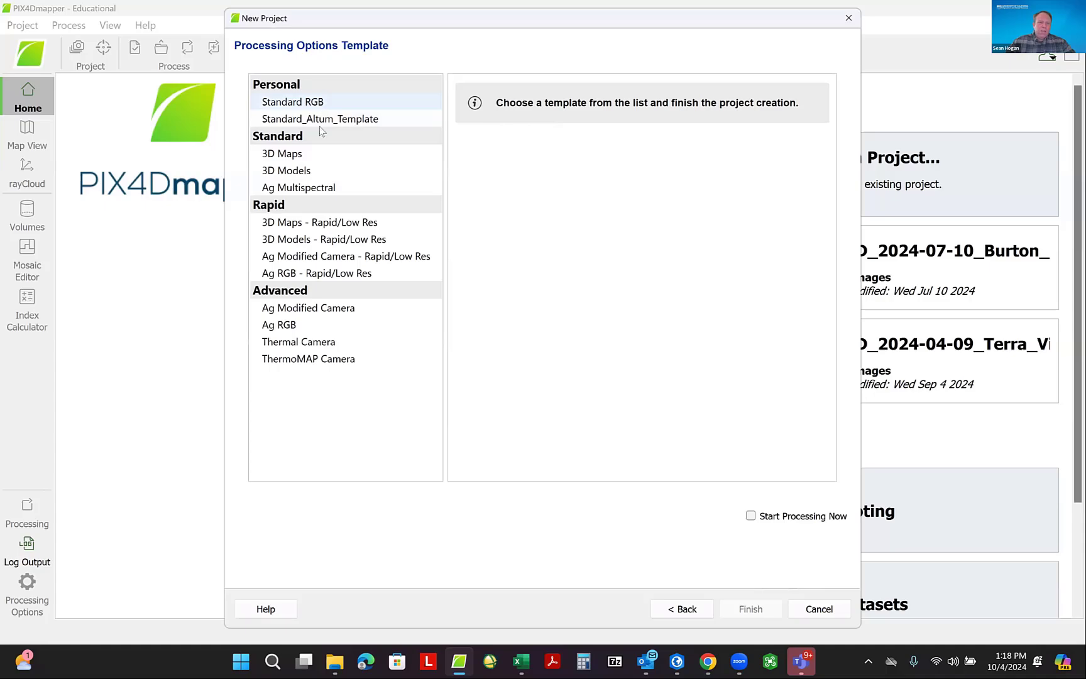
- Review the descriptions and generated outputs of the 3D Maps, 3D Models, Ag Multispectral, and 3D Maps - Rapid/Low Res templates
click(291, 157)
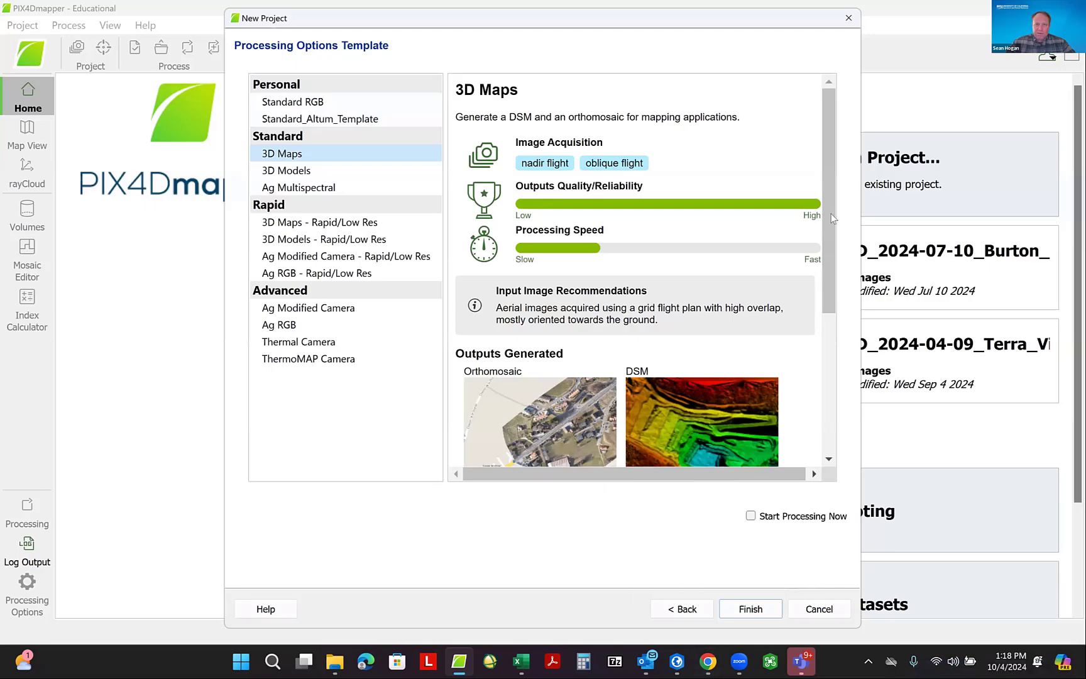
drag(831, 218, 854, 313)
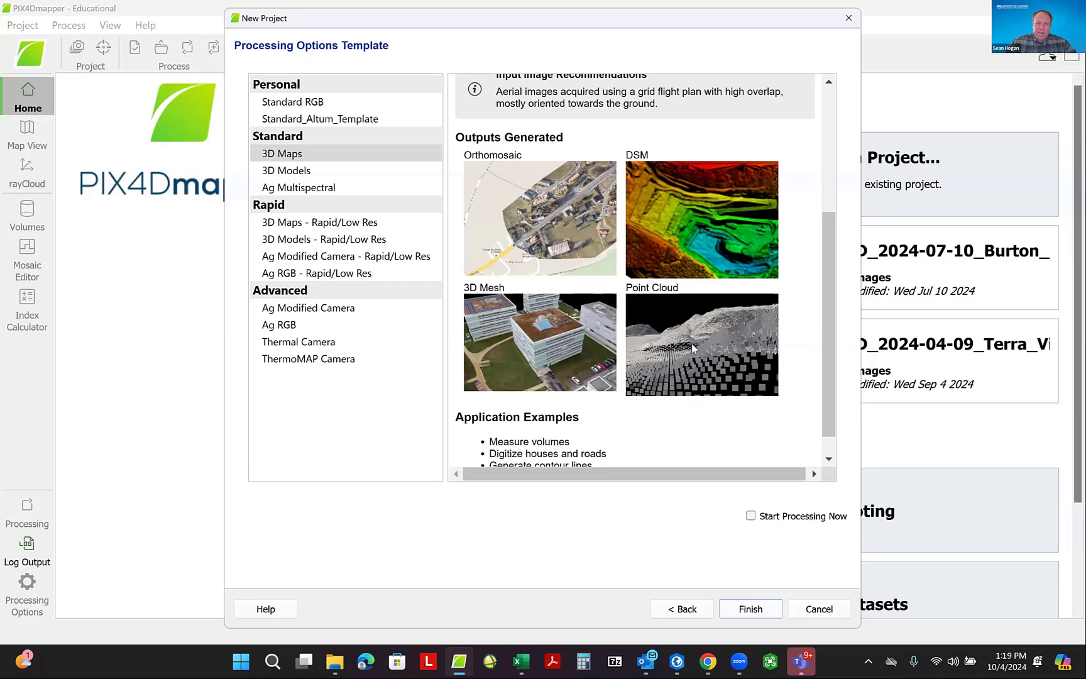
scroll(699, 343, down, 1)
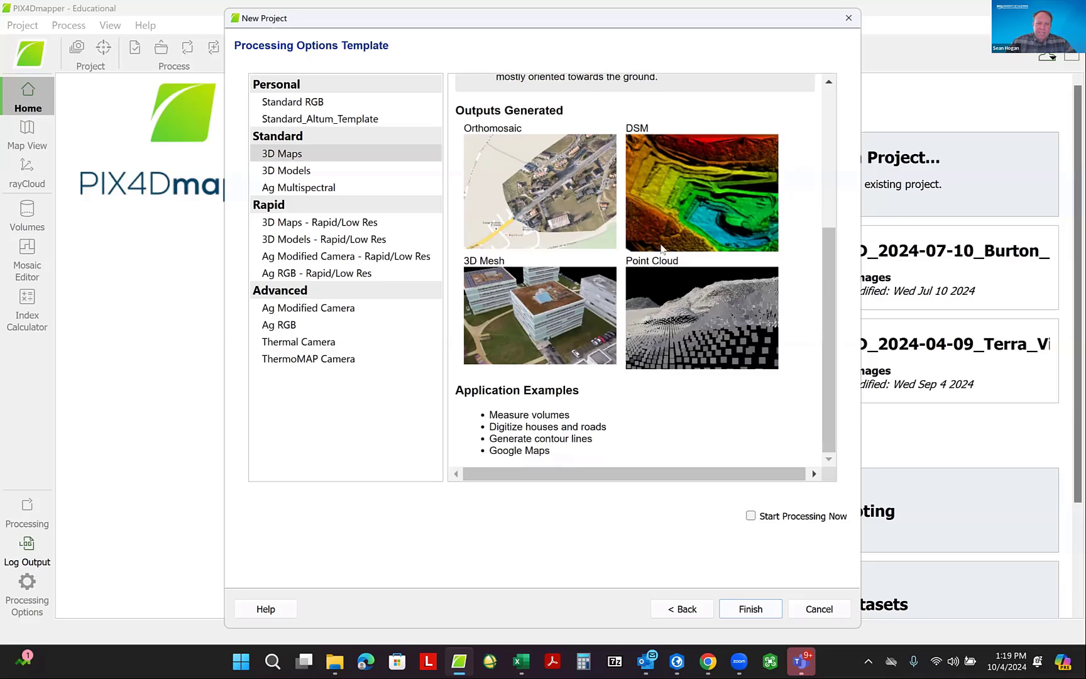
click(371, 158)
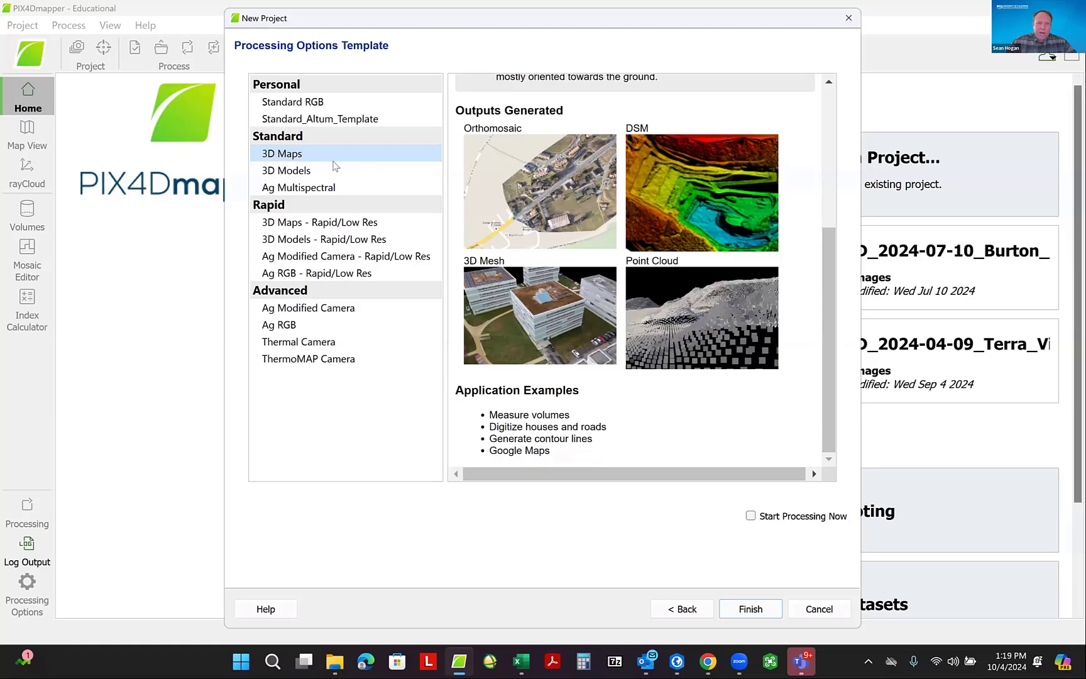
click(295, 175)
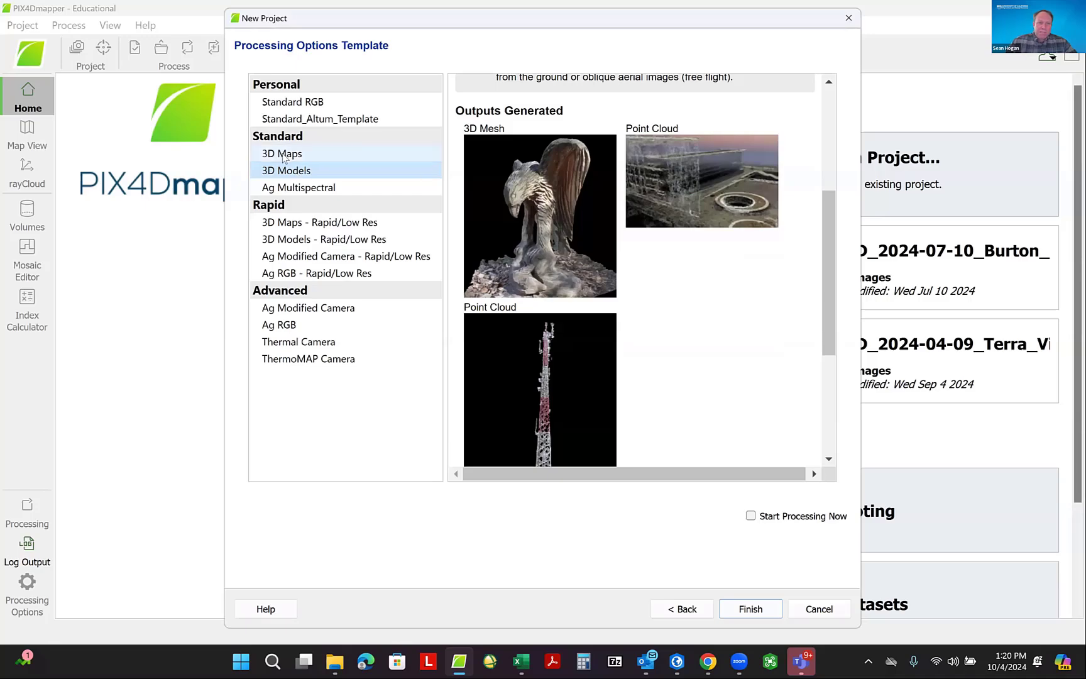
click(284, 190)
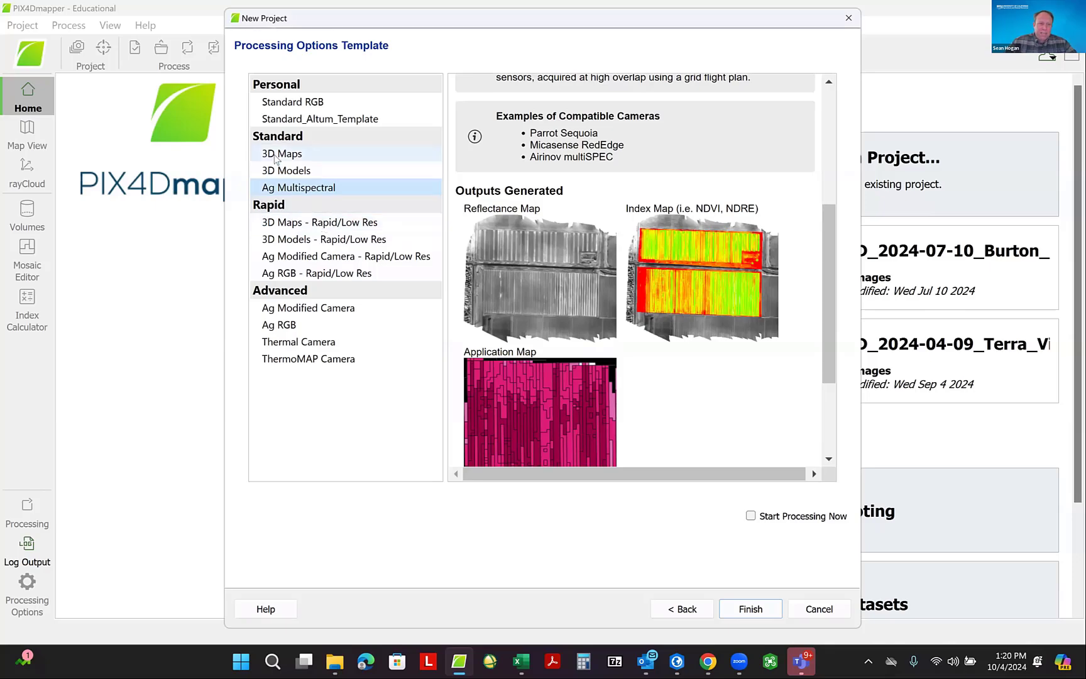
click(300, 224)
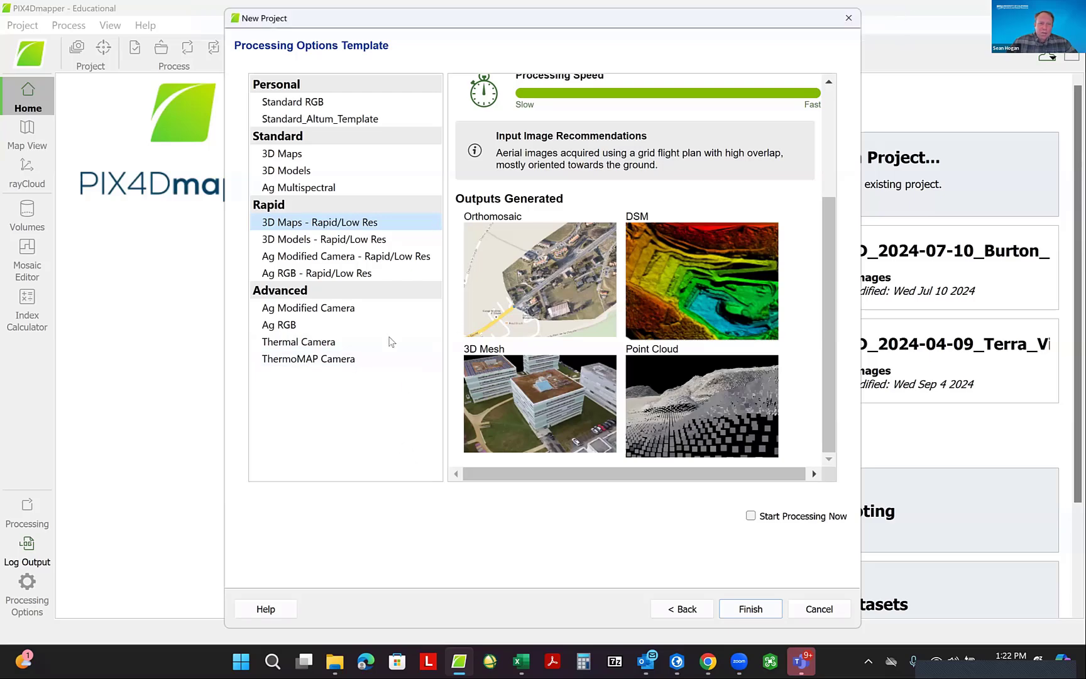
- Choose the standard 3D Maps processing template and finish creating the project without starting processing
click(286, 154)
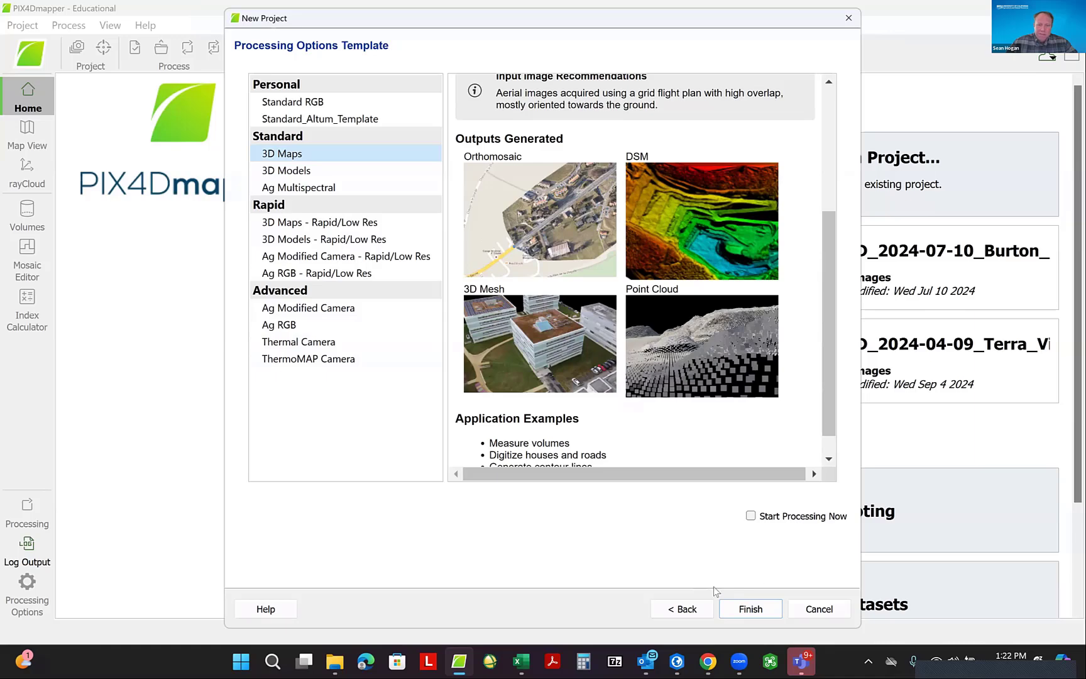
click(743, 615)
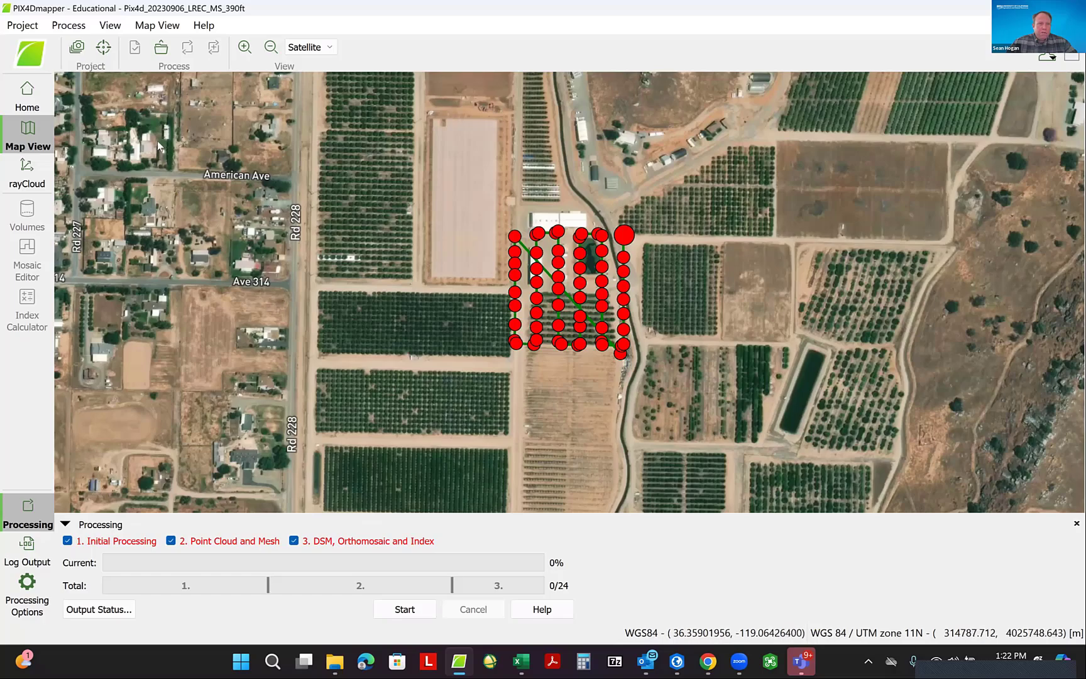
- Review the commands available for managing the project, processing it, and switching between its views
click(23, 25)
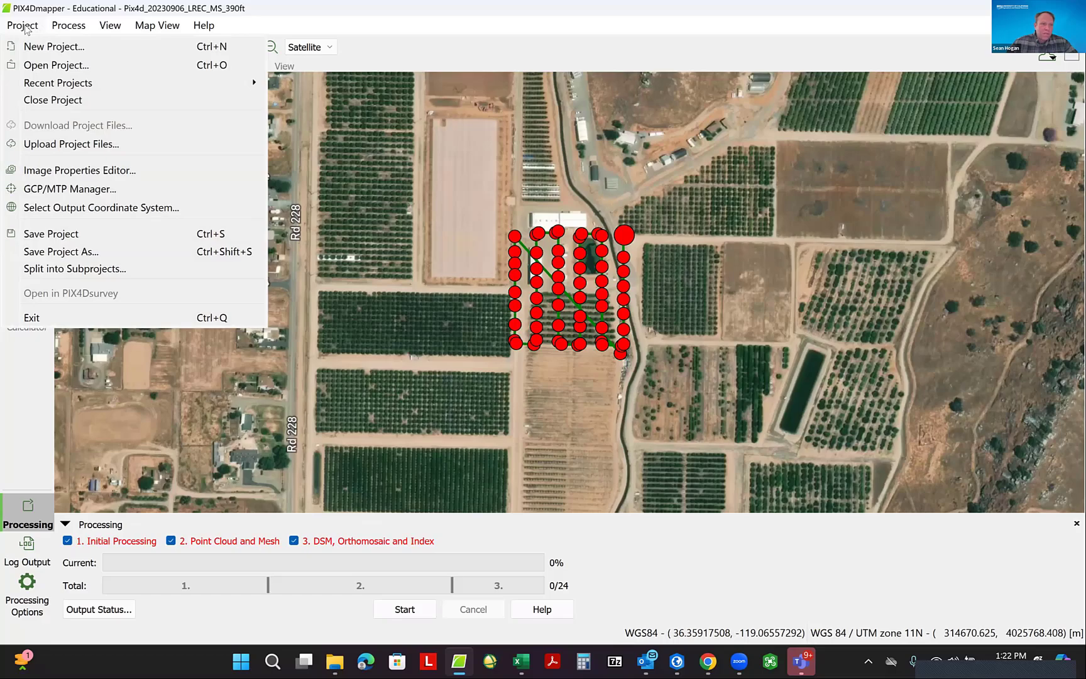
mouse_move(63, 29)
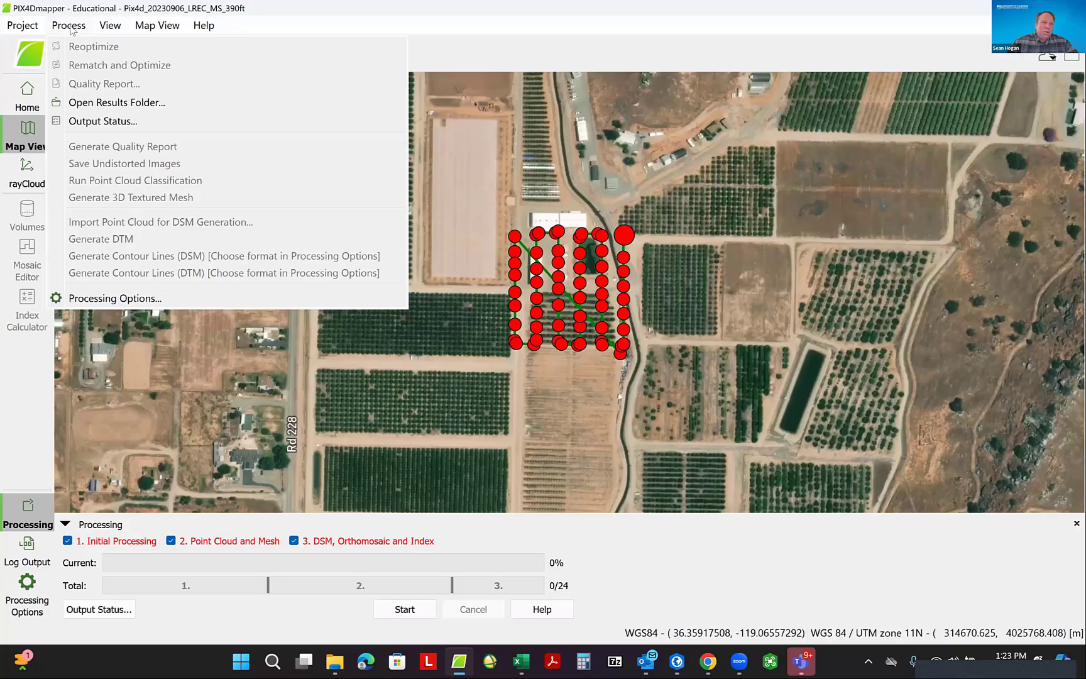
click(184, 11)
click(73, 22)
click(467, 13)
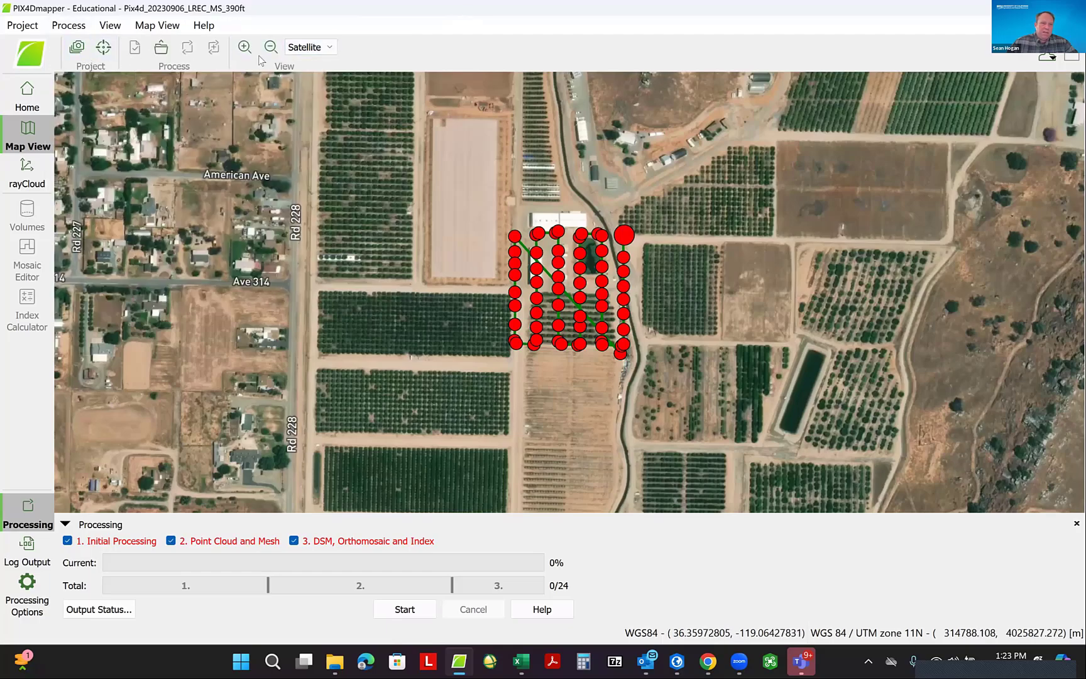
click(70, 29)
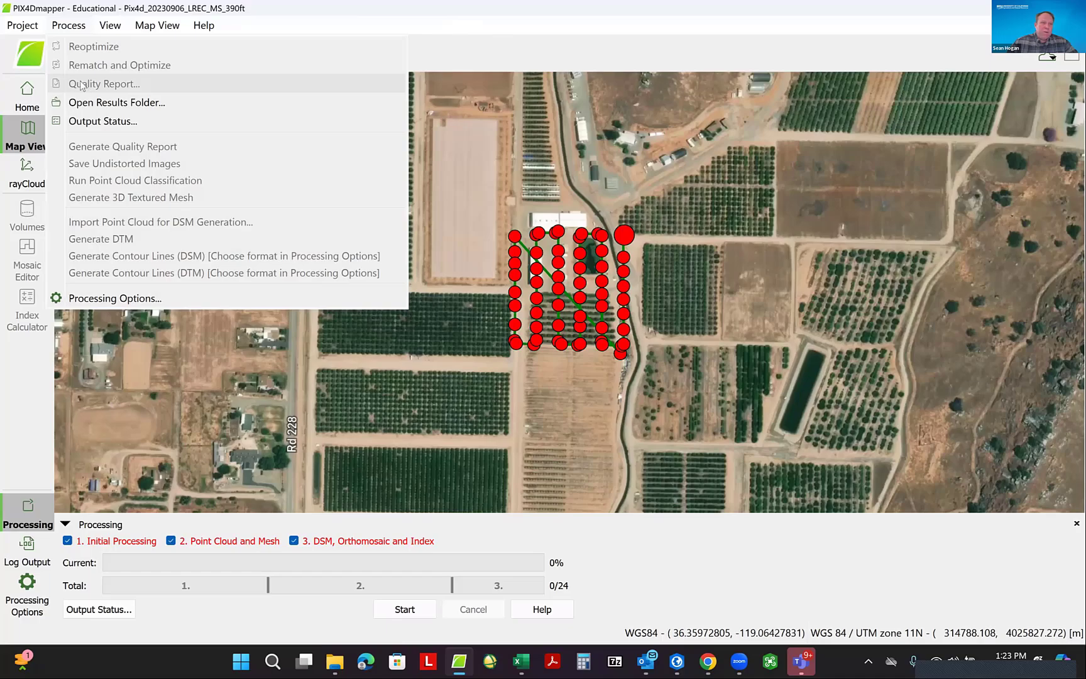
click(71, 28)
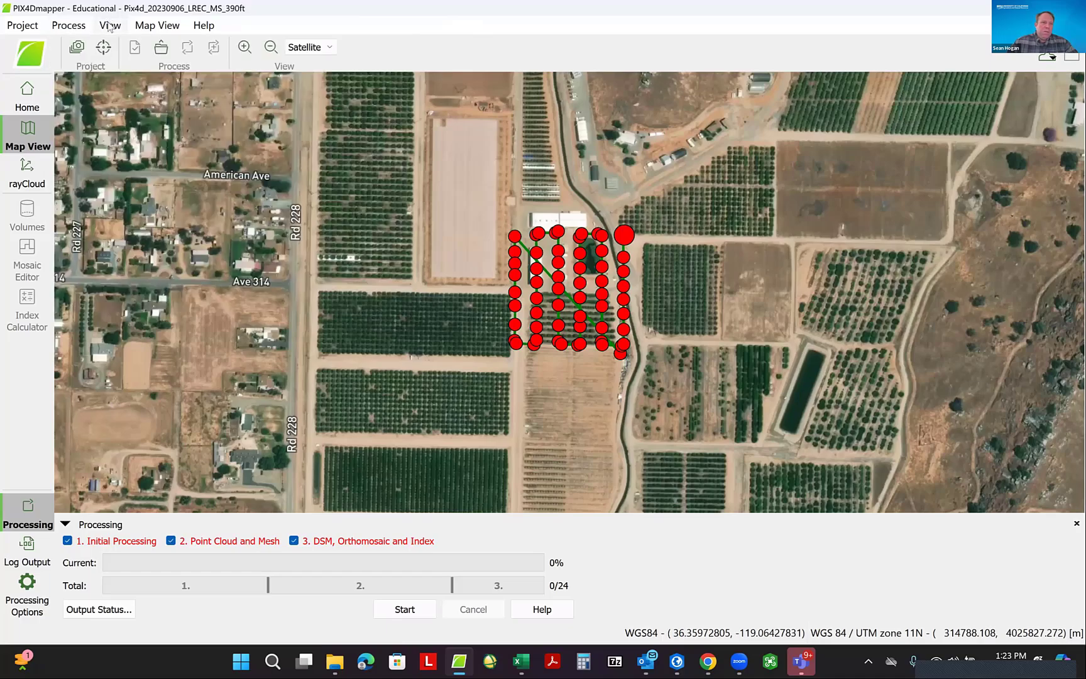
click(110, 27)
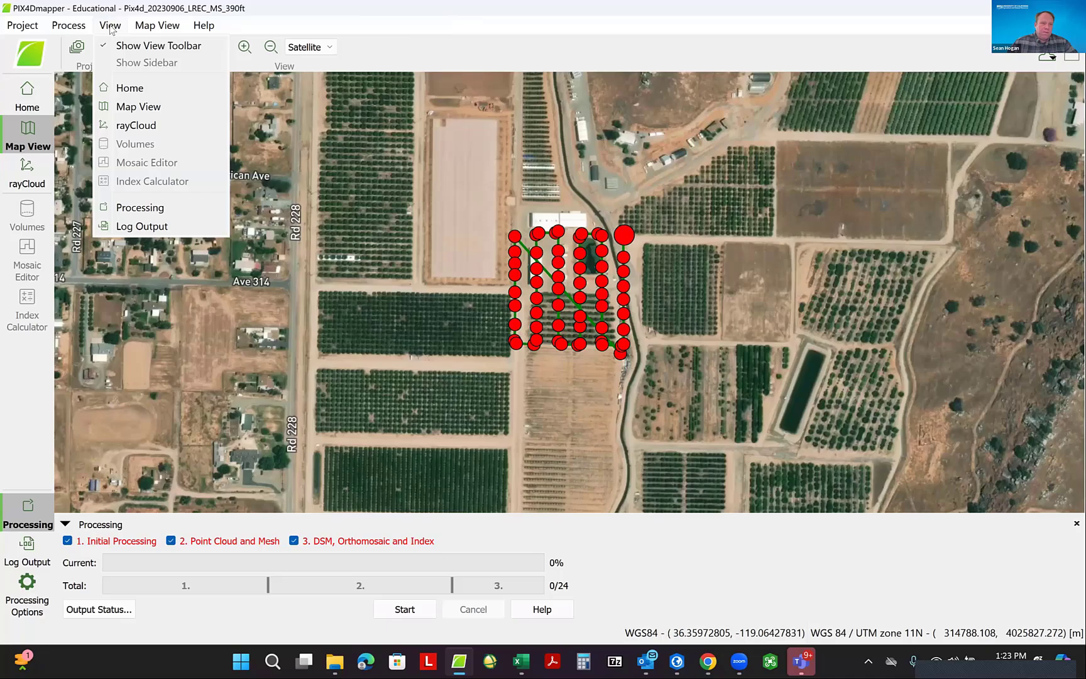
- Draw a four-cornered processing area around the flight lines on the map, enclosing nearly all image positions
mouse_move(158, 28)
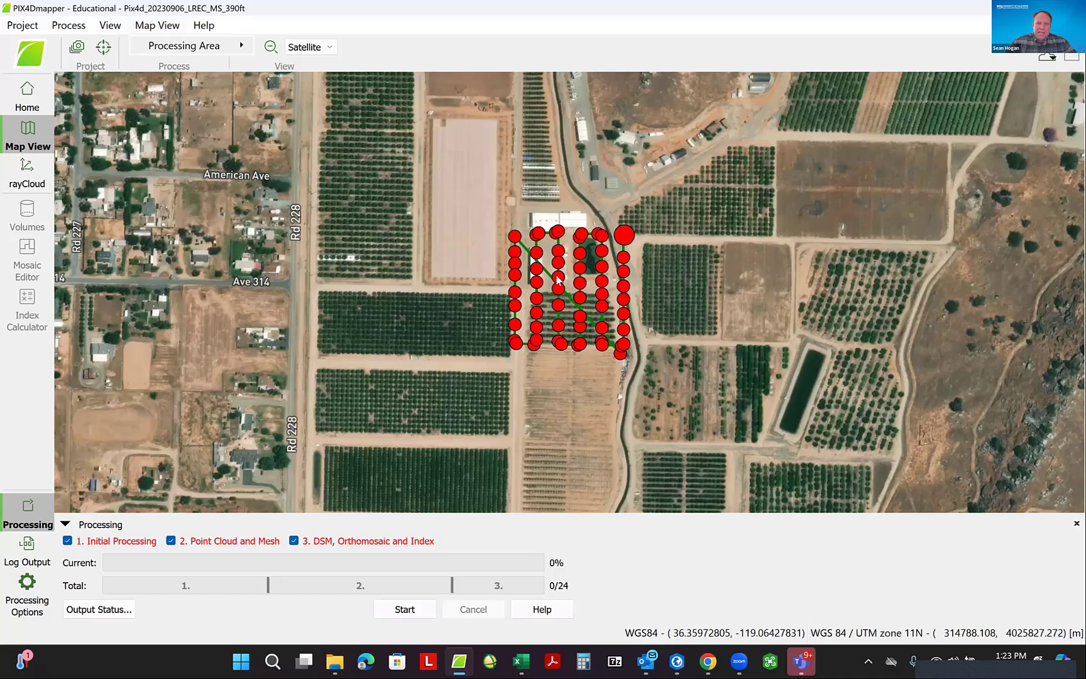
scroll(587, 291, up, 1)
scroll(587, 291, up, 2)
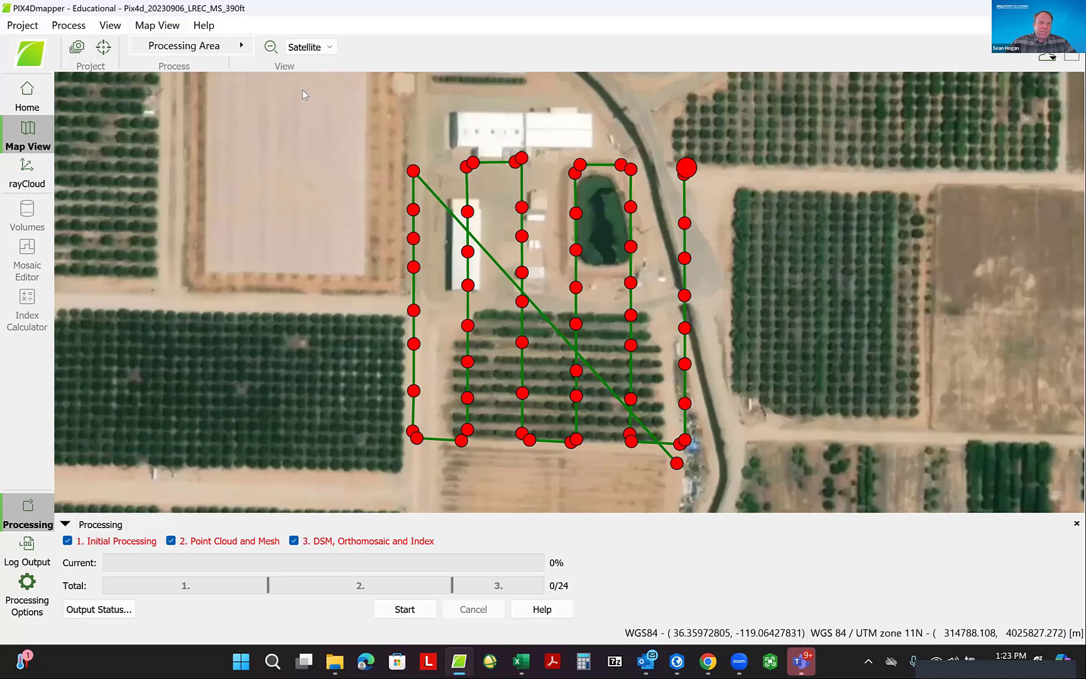
click(110, 25)
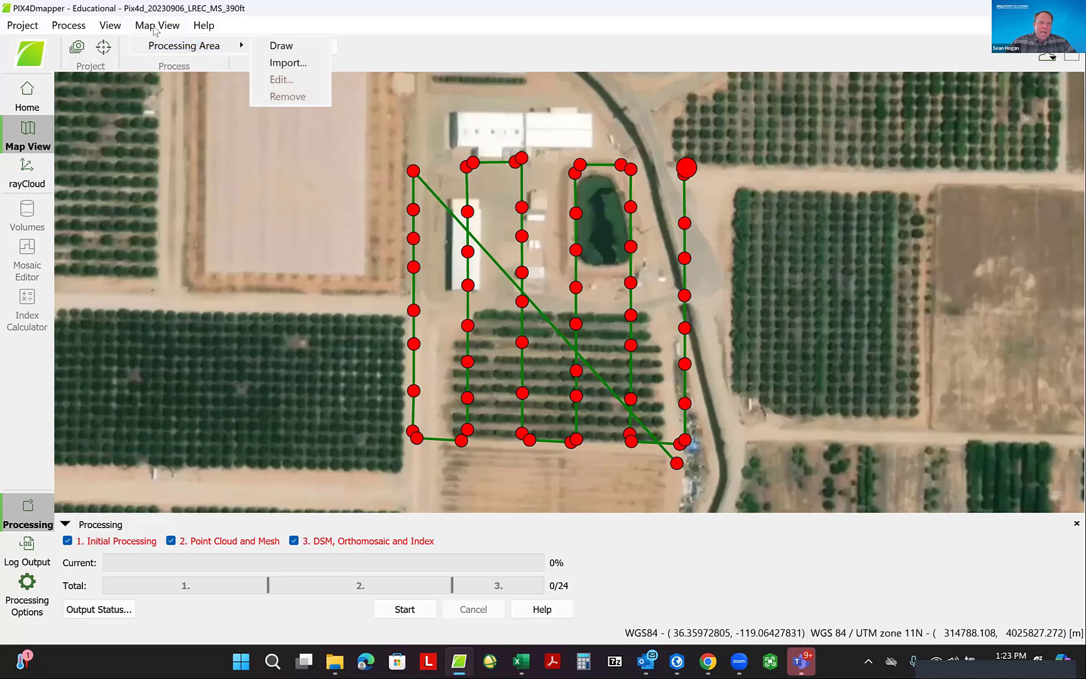
click(152, 26)
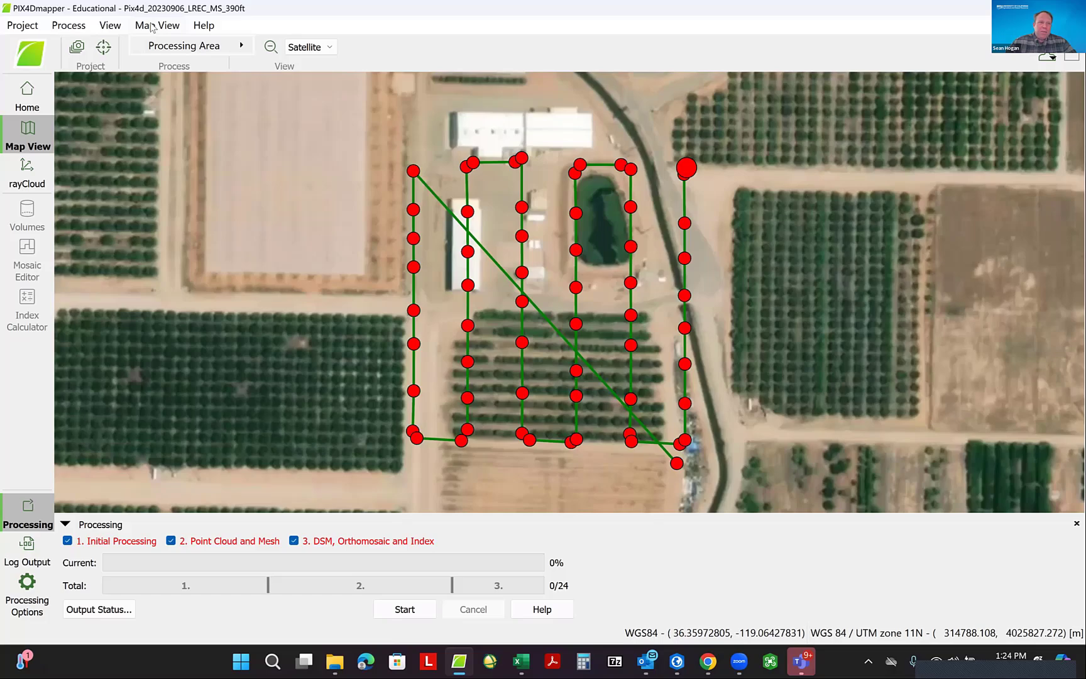
click(211, 49)
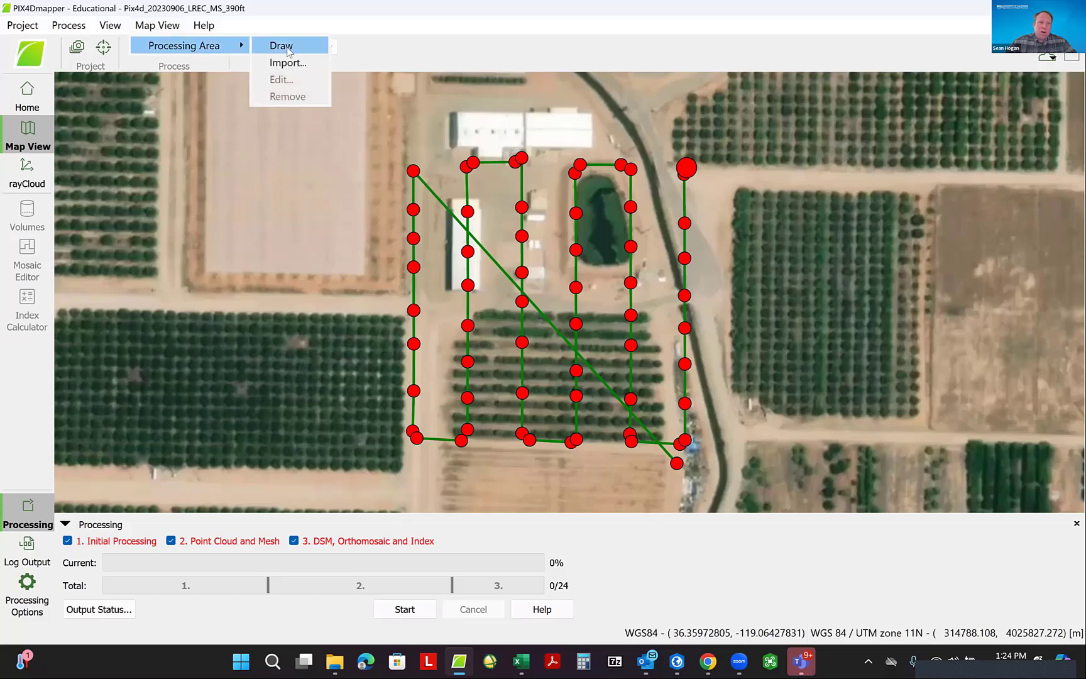
click(277, 46)
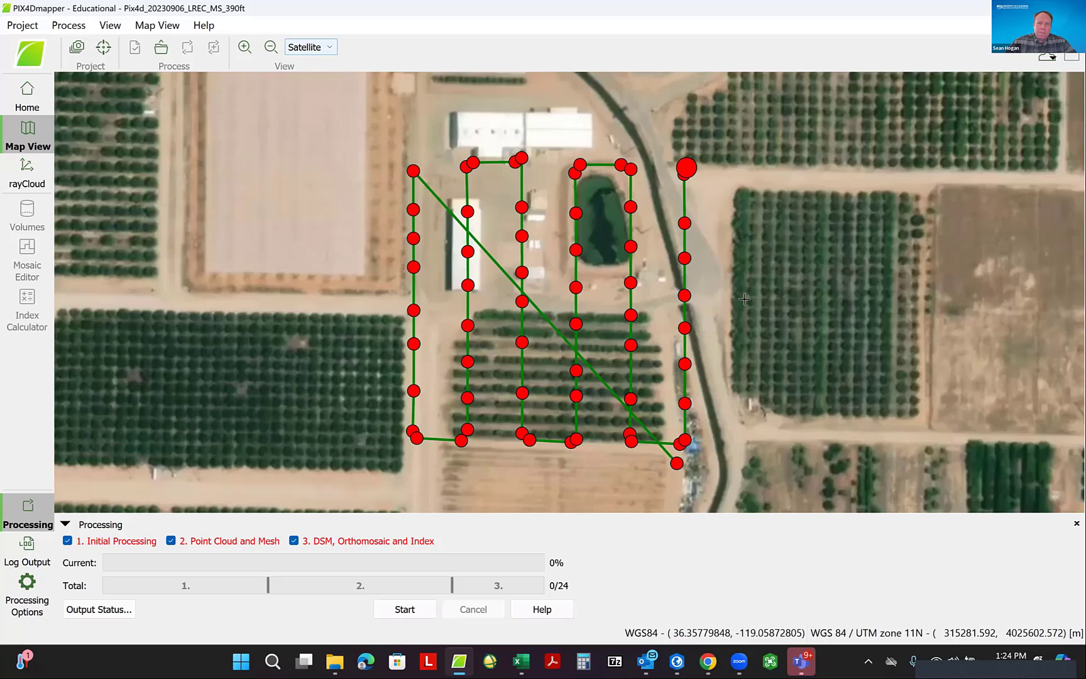
click(409, 440)
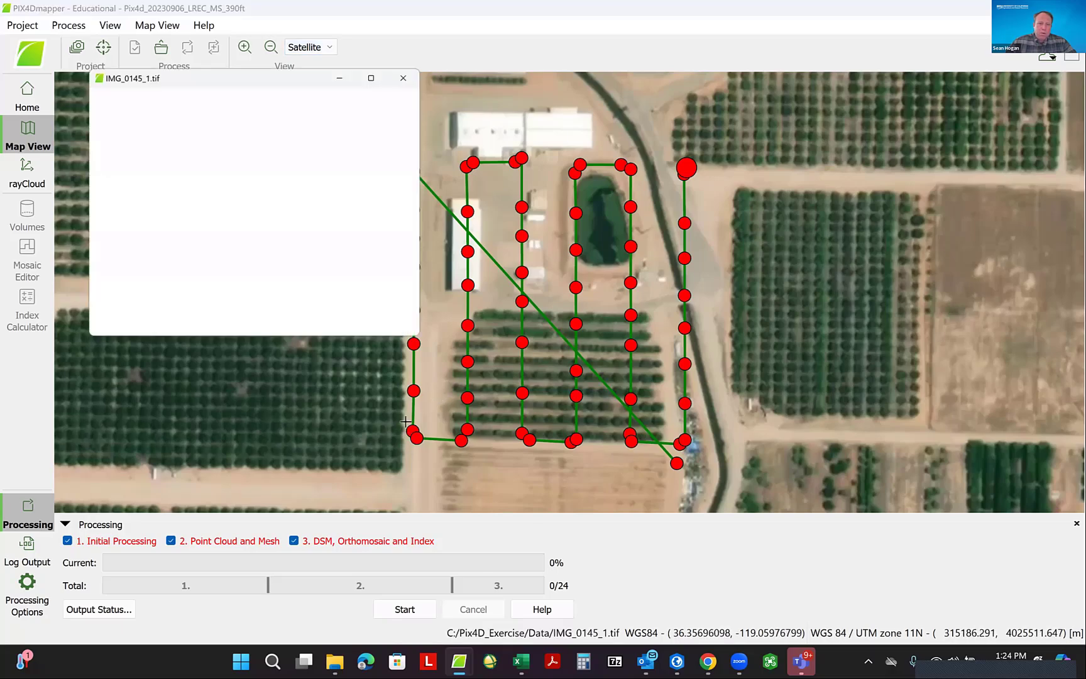
click(408, 76)
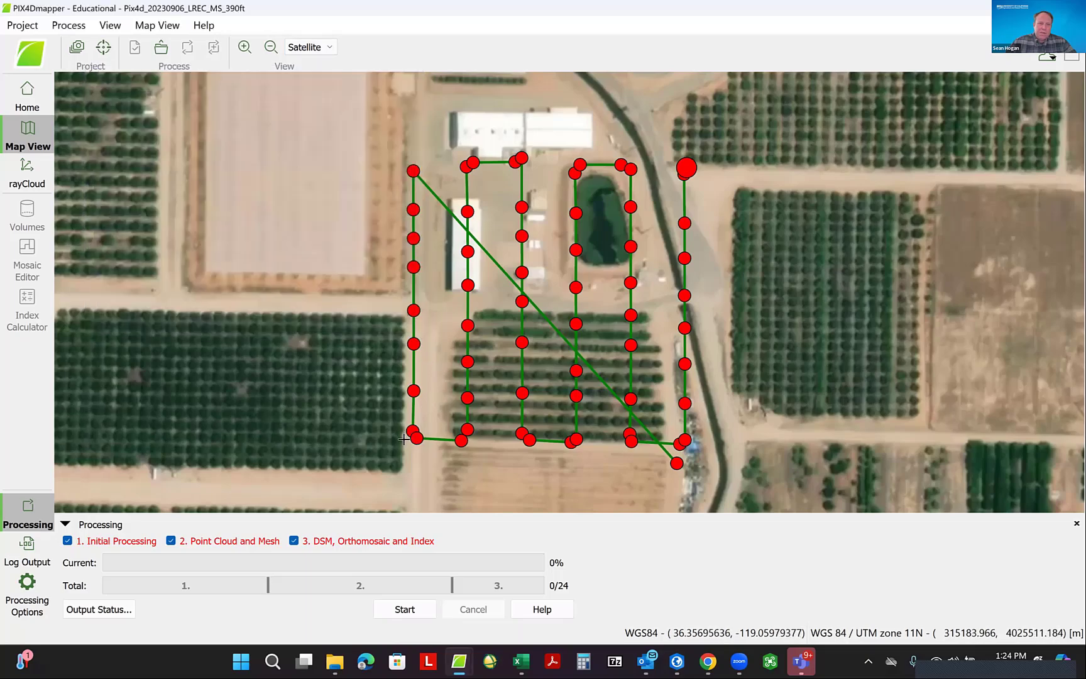
mouse_move(404, 438)
mouse_down()
mouse_move(403, 158)
mouse_move(695, 153)
mouse_up()
click(698, 158)
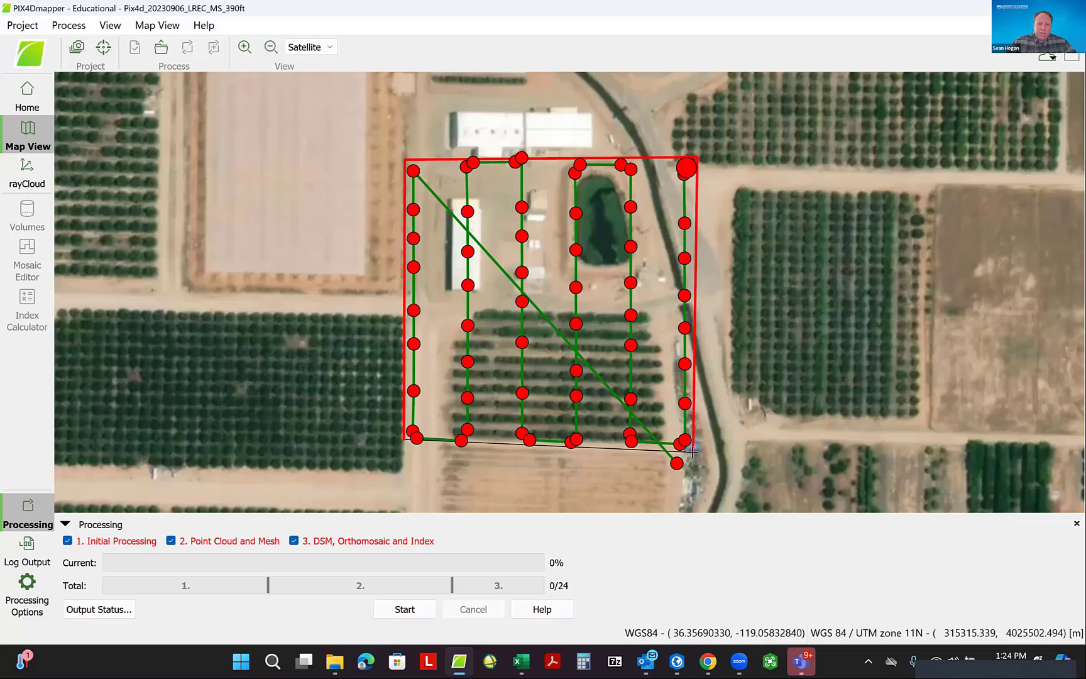
right_click(693, 451)
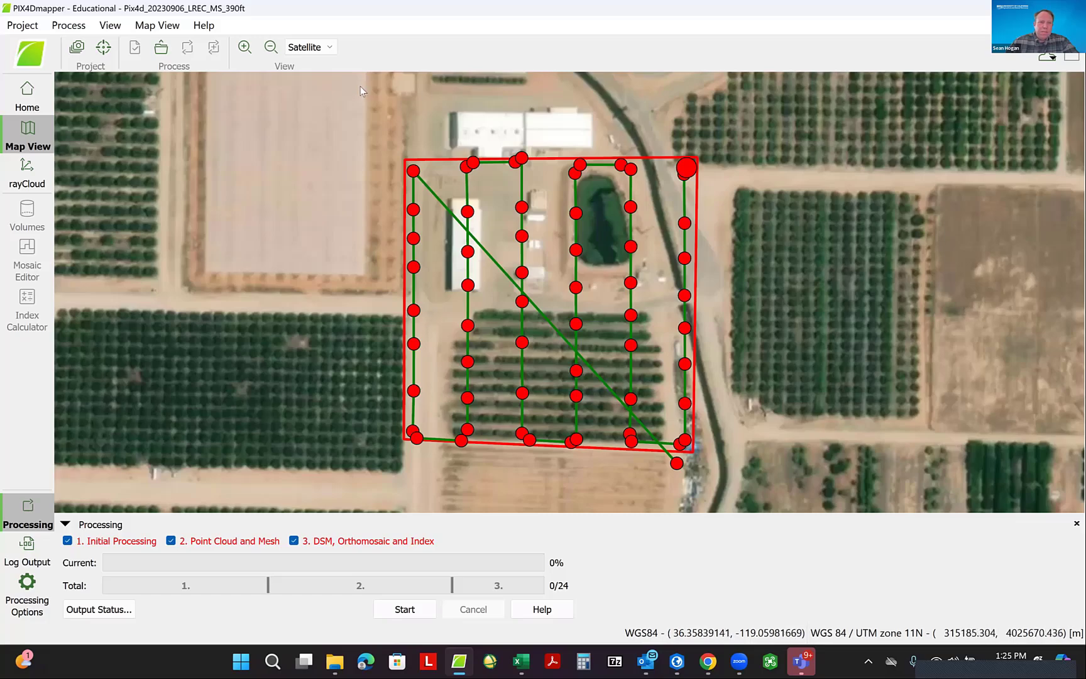
- Remove the drawn processing area from the map
click(153, 25)
mouse_move(185, 45)
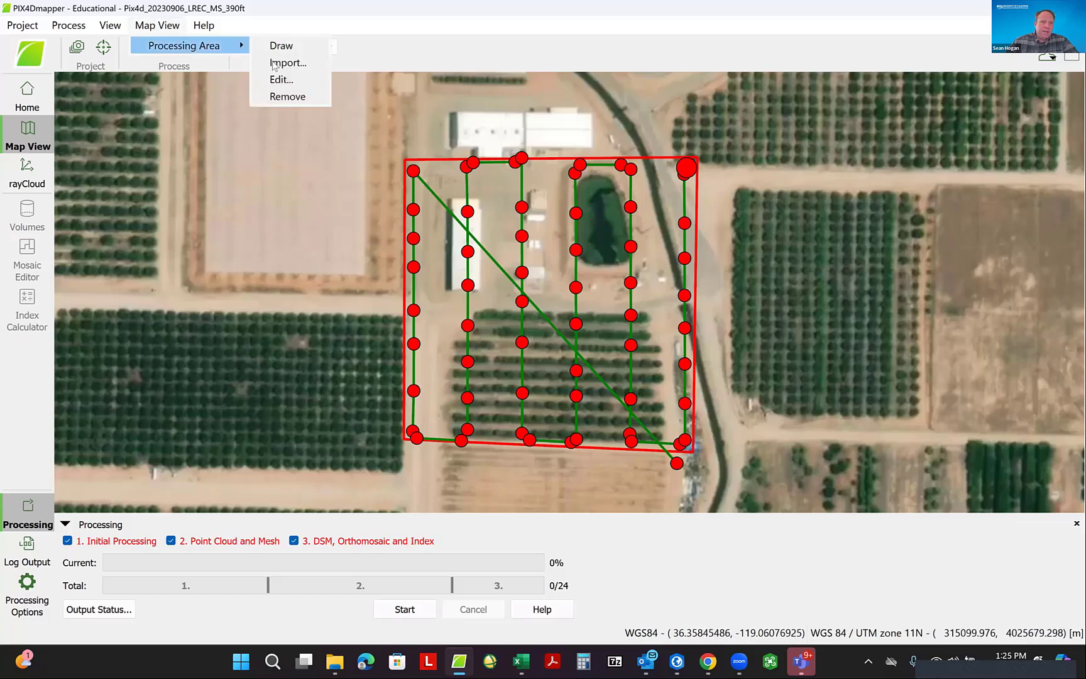
click(284, 91)
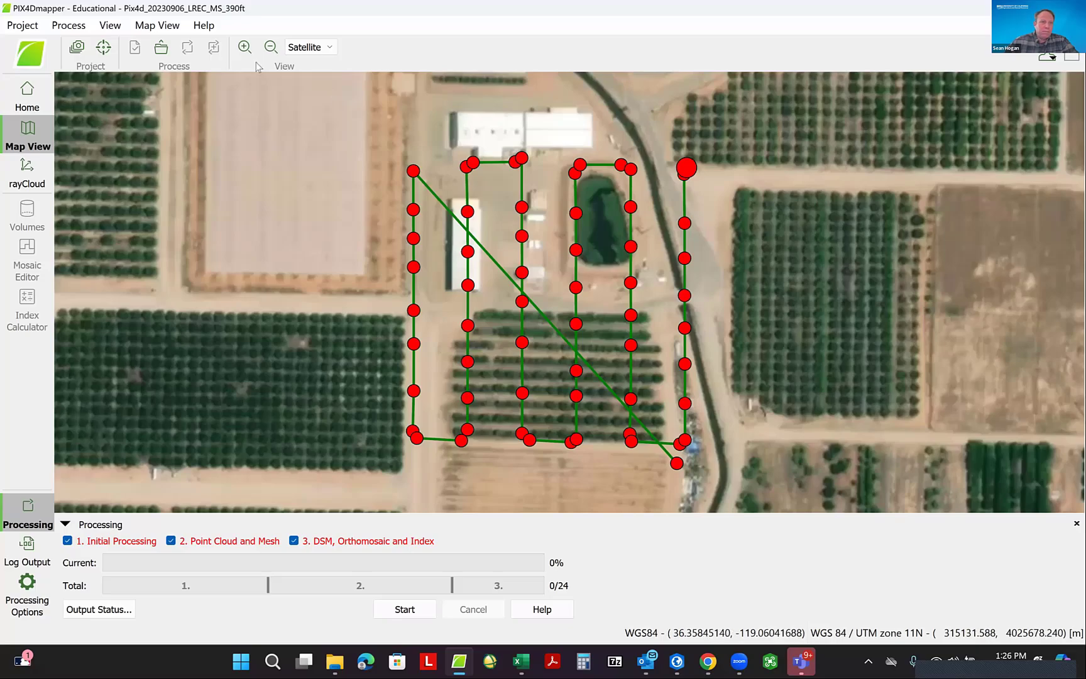
- Check the software's version and licence information, and dismiss it
click(204, 26)
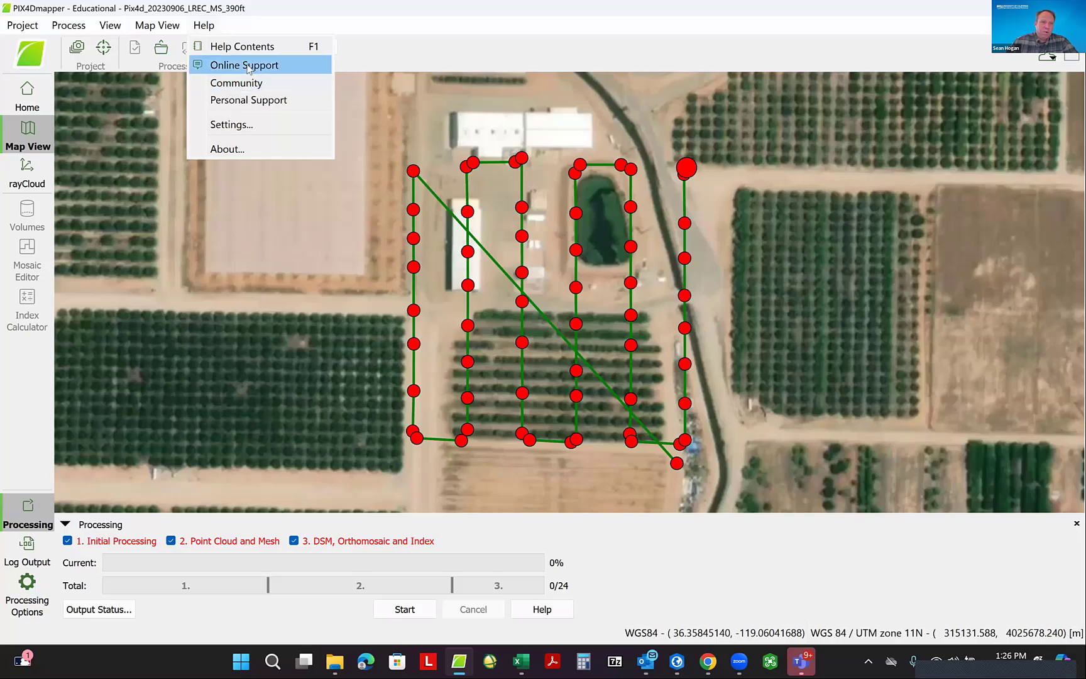
click(232, 149)
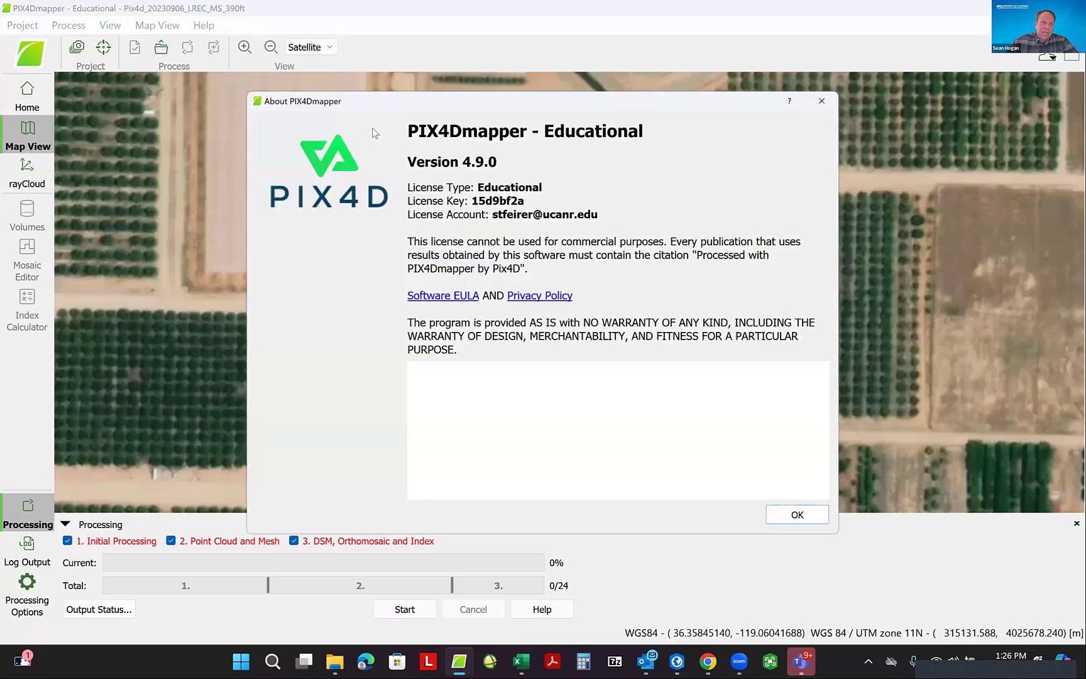
click(823, 100)
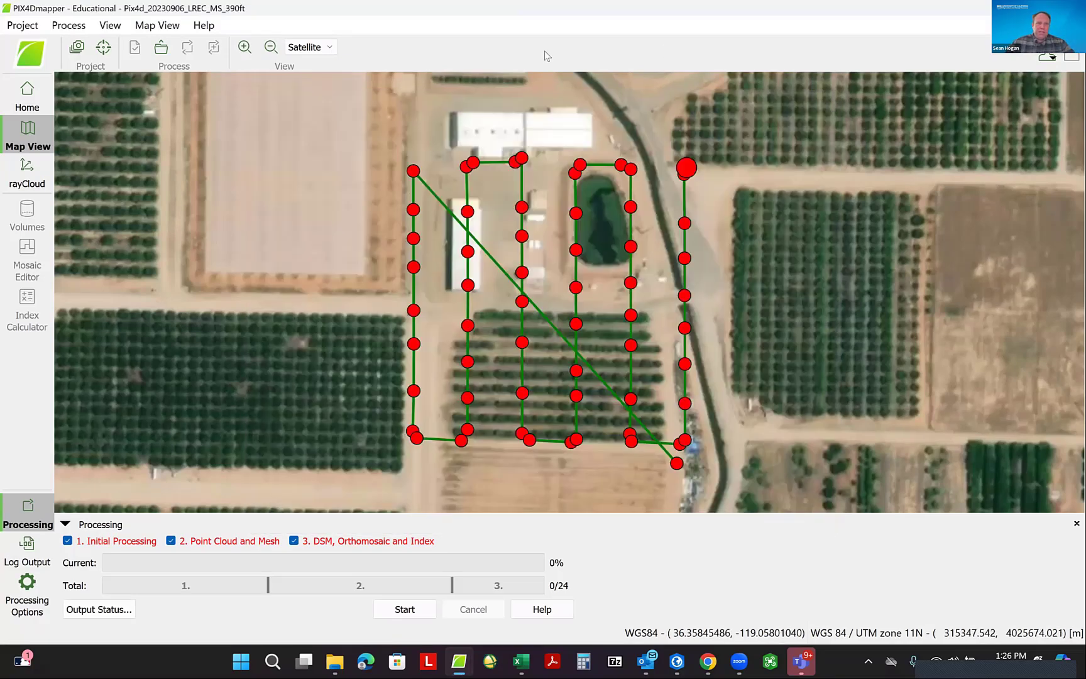
- Try disabling the five band images of IMG_0094 in the enlarged image properties table, discarding the changes
click(76, 48)
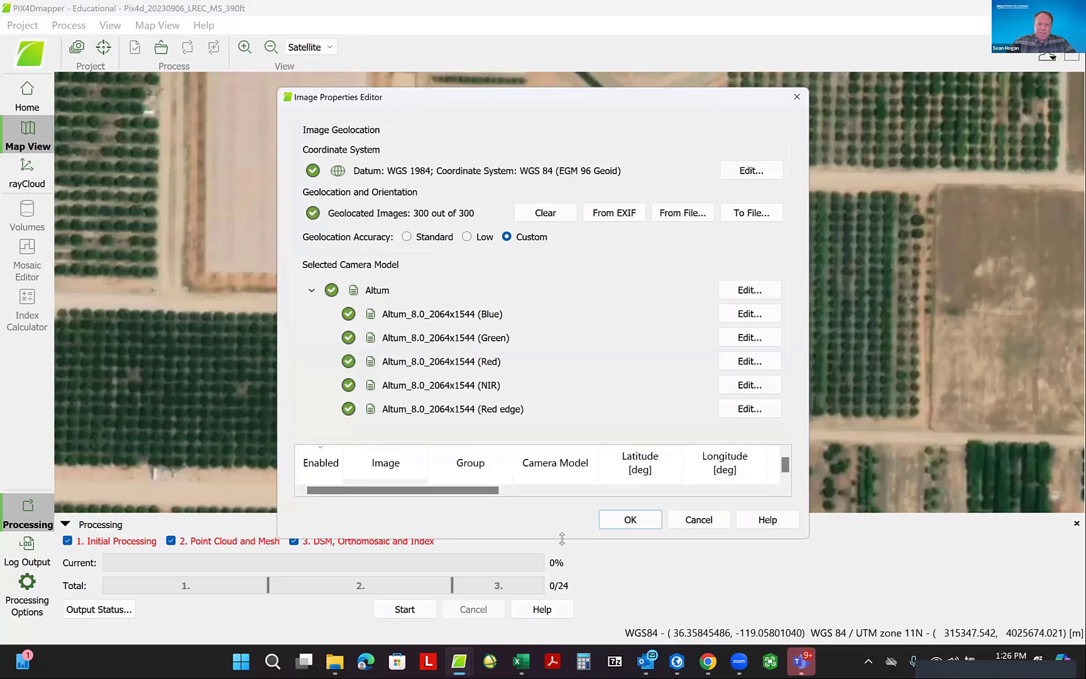
drag(562, 539, 562, 626)
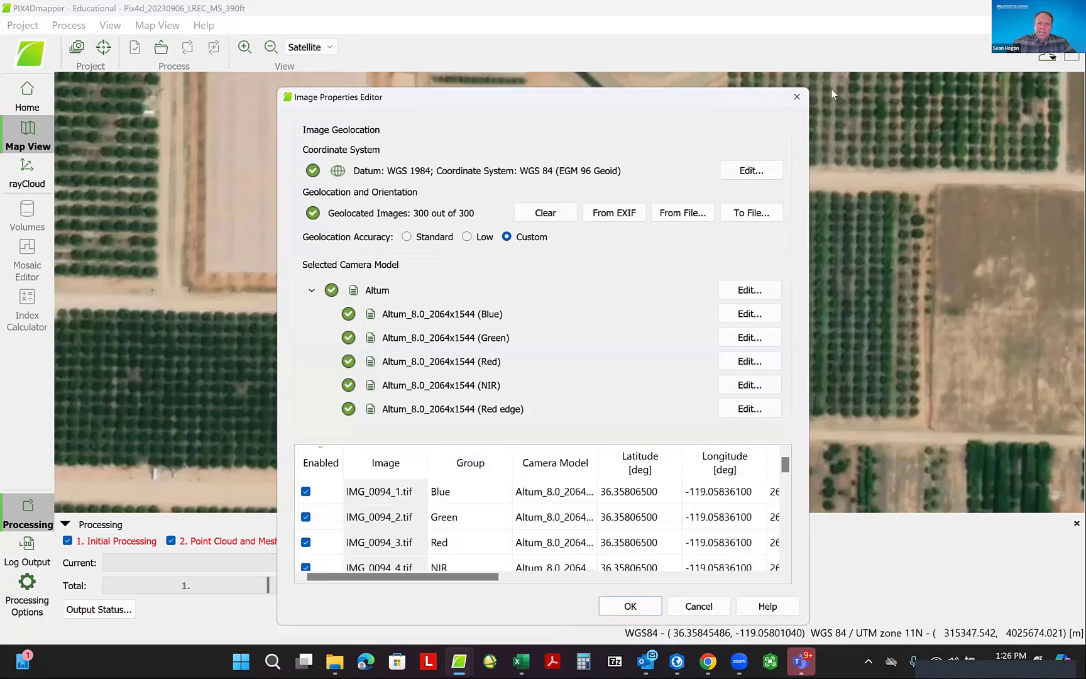
click(306, 491)
click(306, 517)
click(305, 543)
click(305, 566)
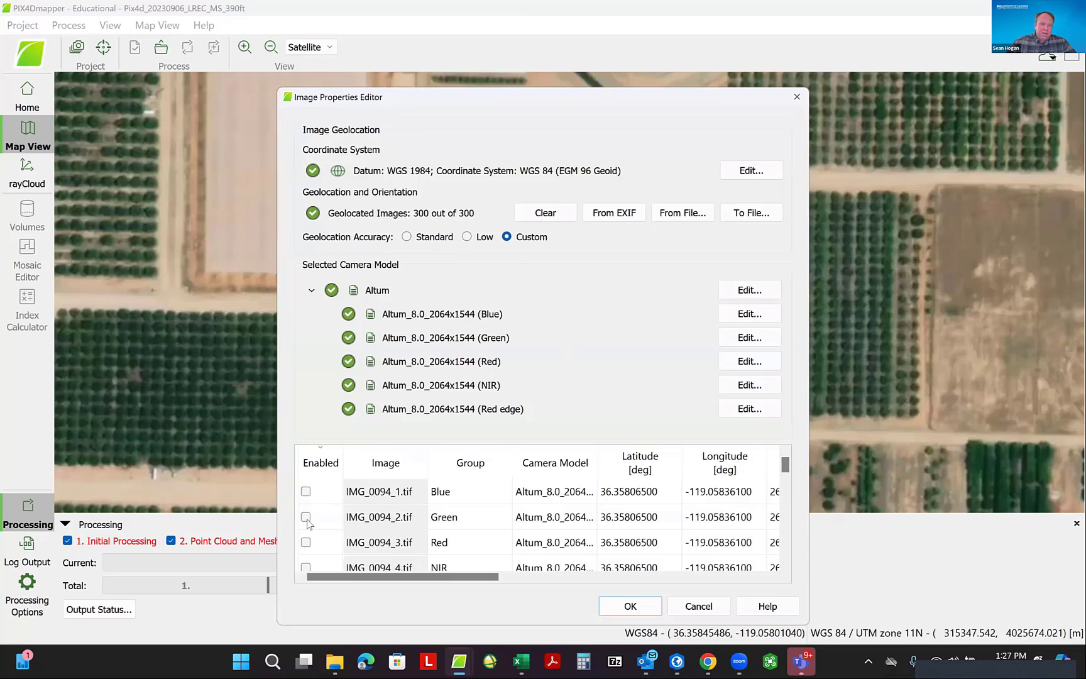
scroll(375, 485, down, 1)
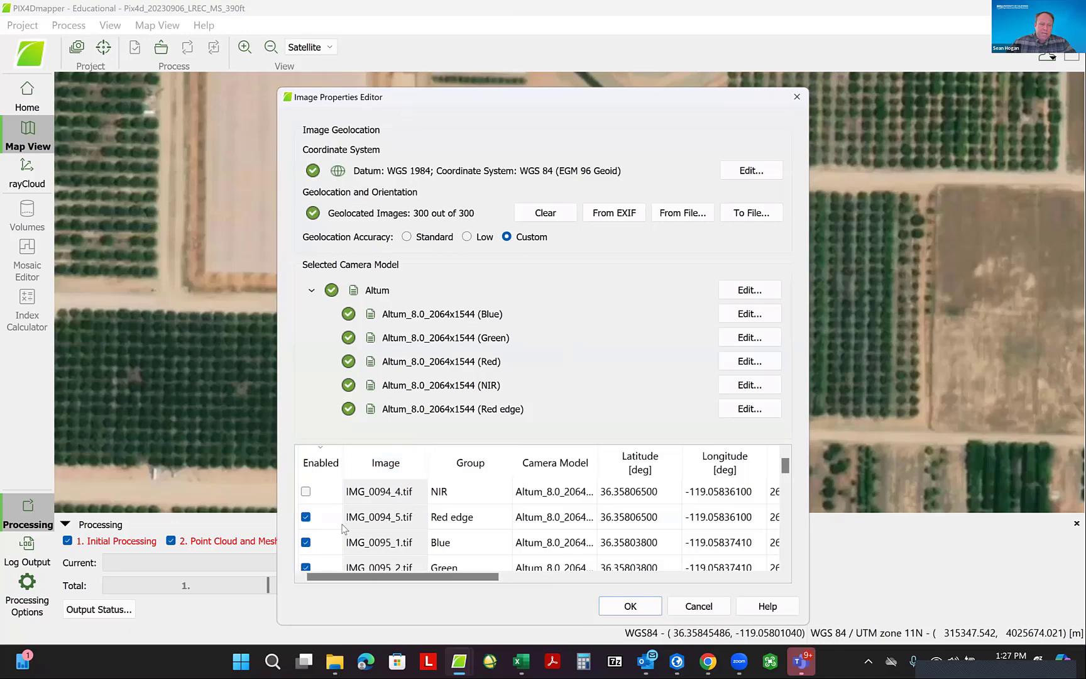
click(306, 517)
click(699, 606)
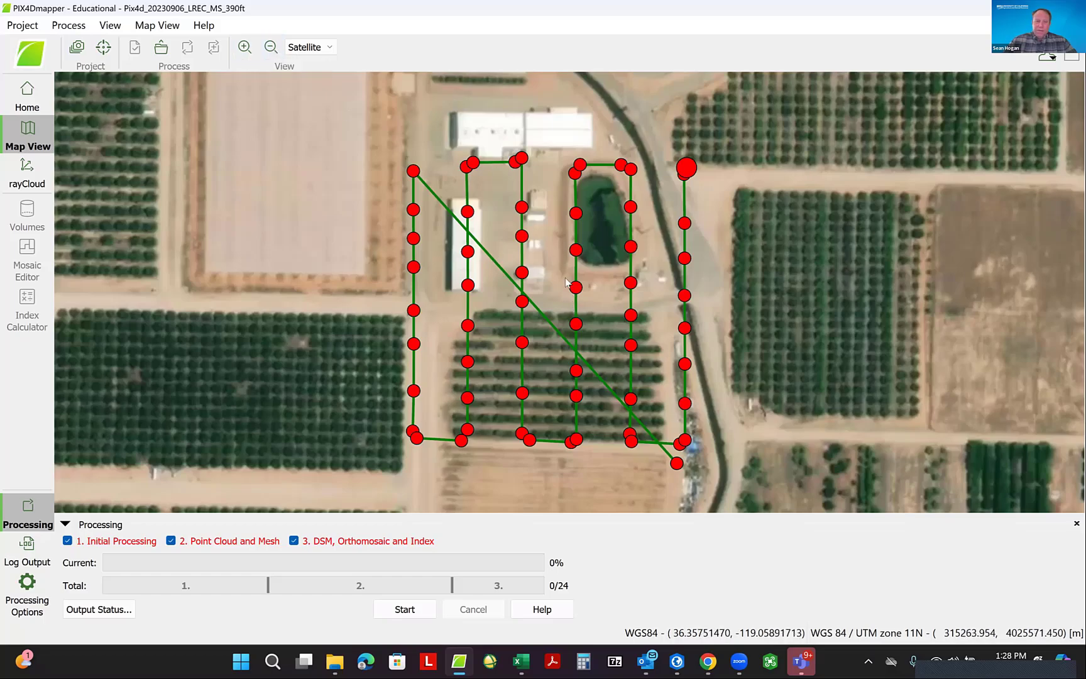
scroll(561, 258, down, 1)
scroll(562, 258, up, 1)
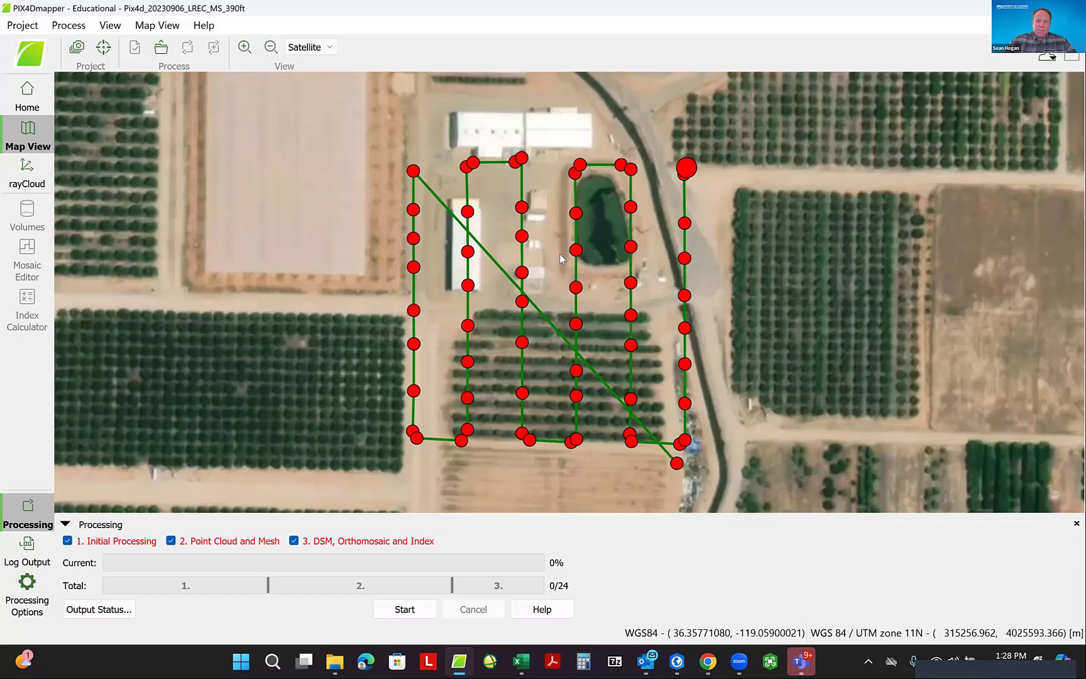
drag(559, 297, 466, 297)
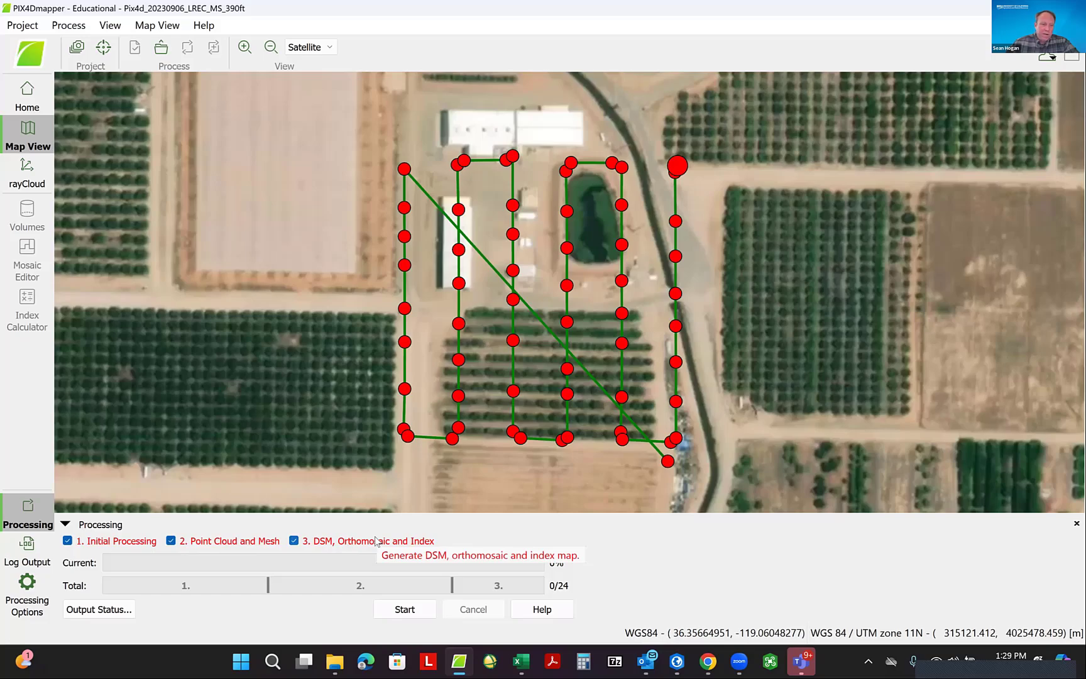
- Open the processing options, show the Initial Processing settings, and compare them with advanced options turned off and on again
click(30, 595)
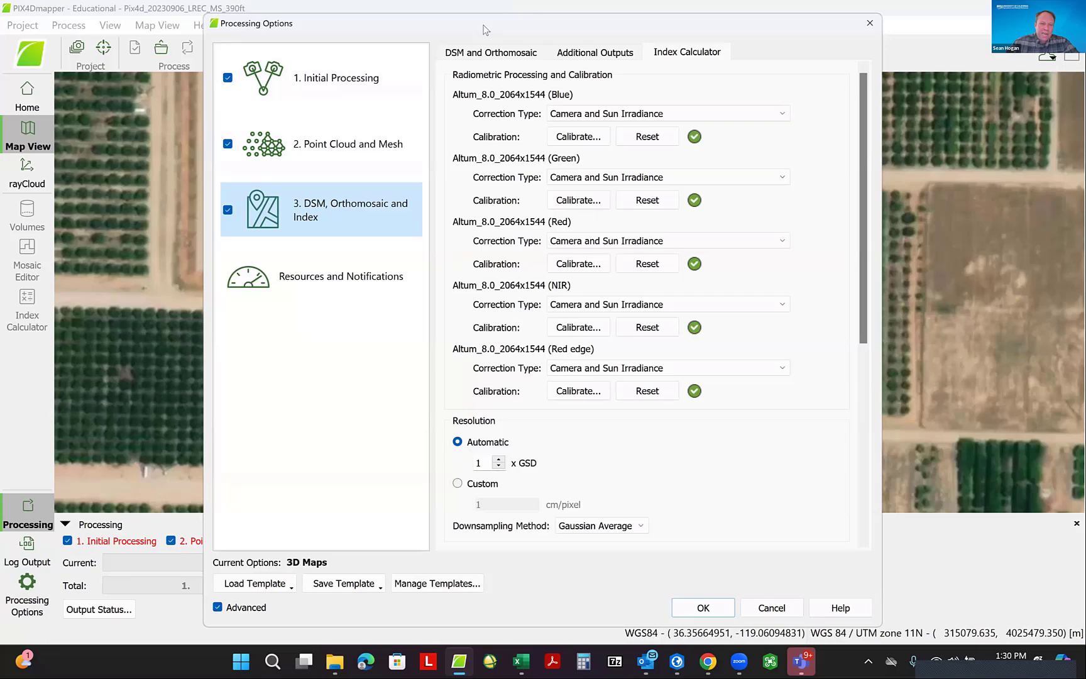
drag(483, 29, 577, 32)
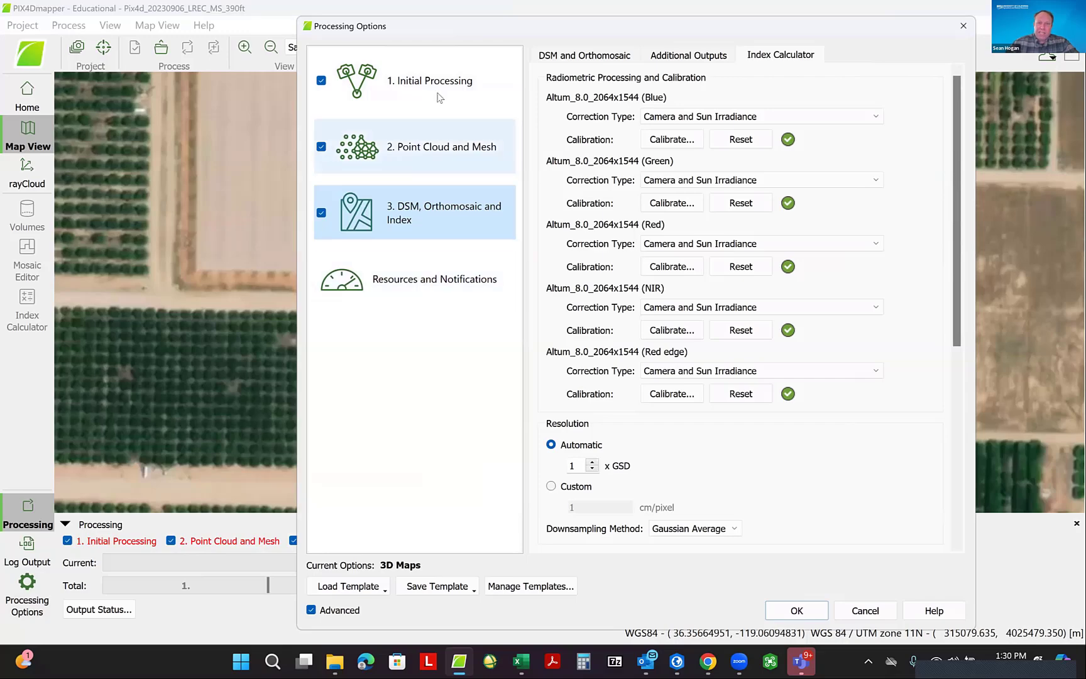
click(412, 82)
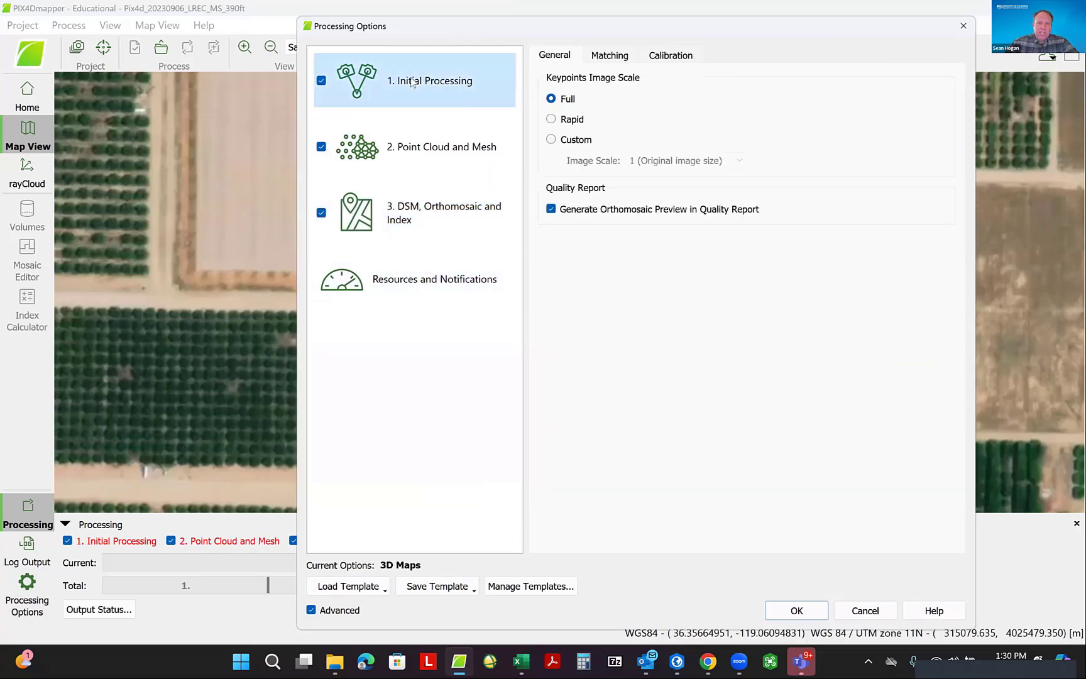
click(311, 611)
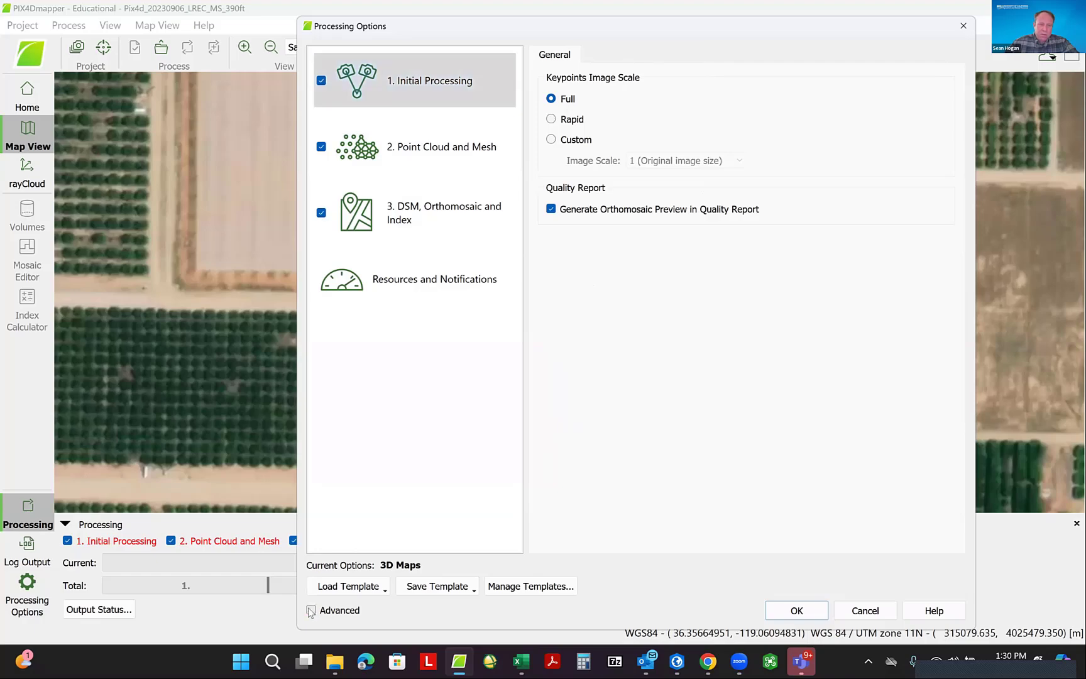
click(311, 611)
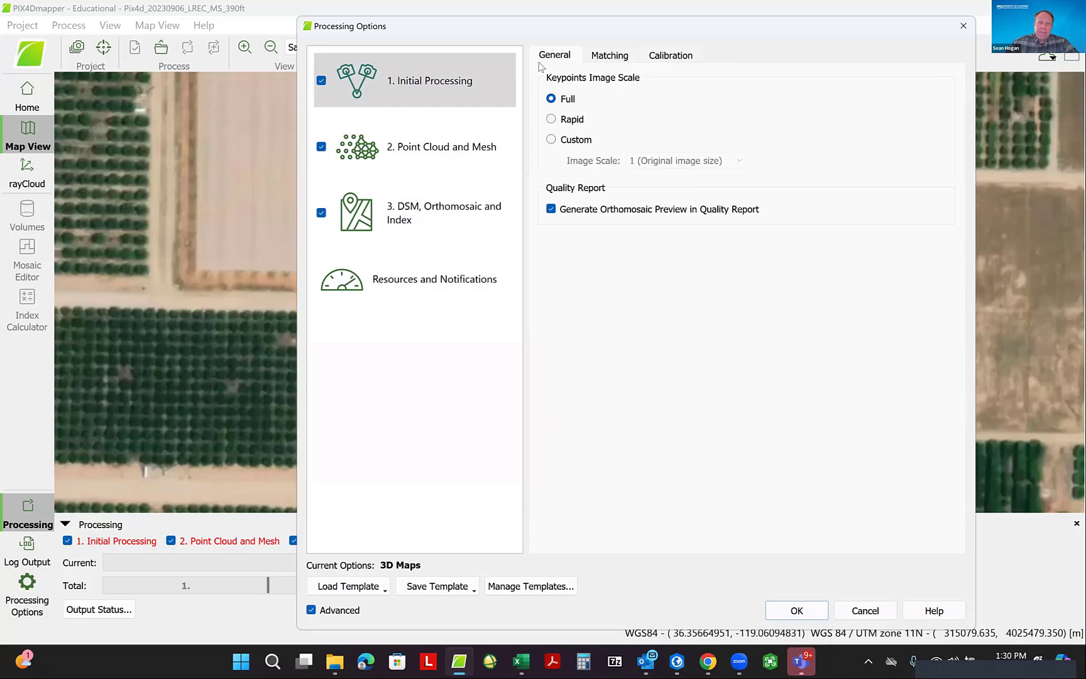
- In the matching settings, try Free Flight or Terrestrial image pairs and return to Aerial Grid or Corridor
click(610, 56)
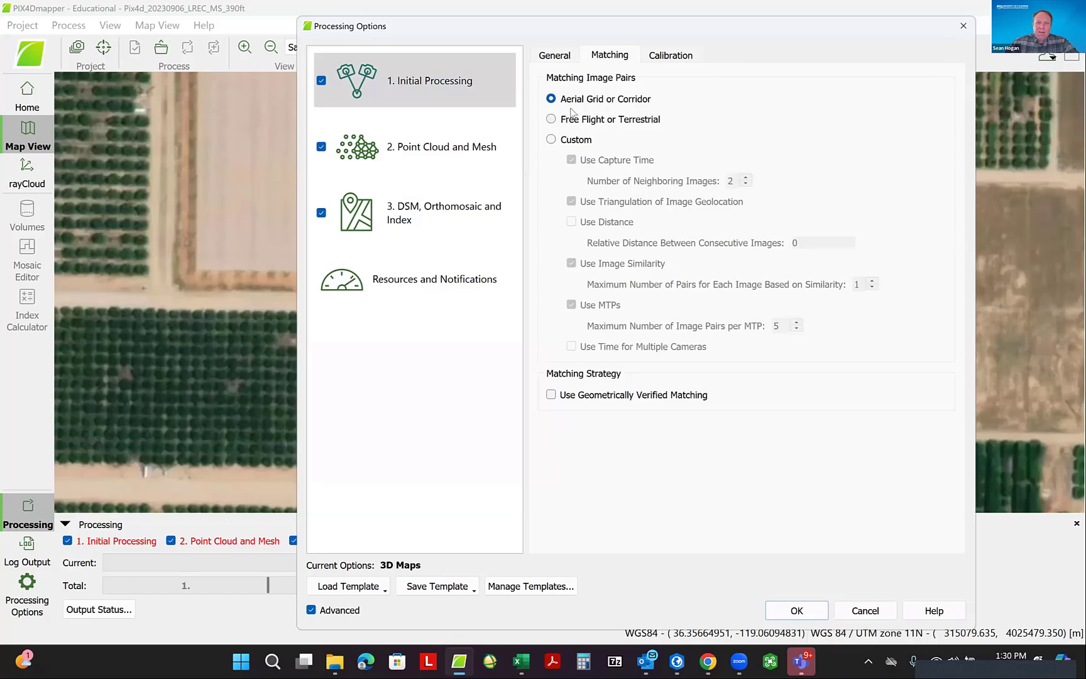
click(552, 120)
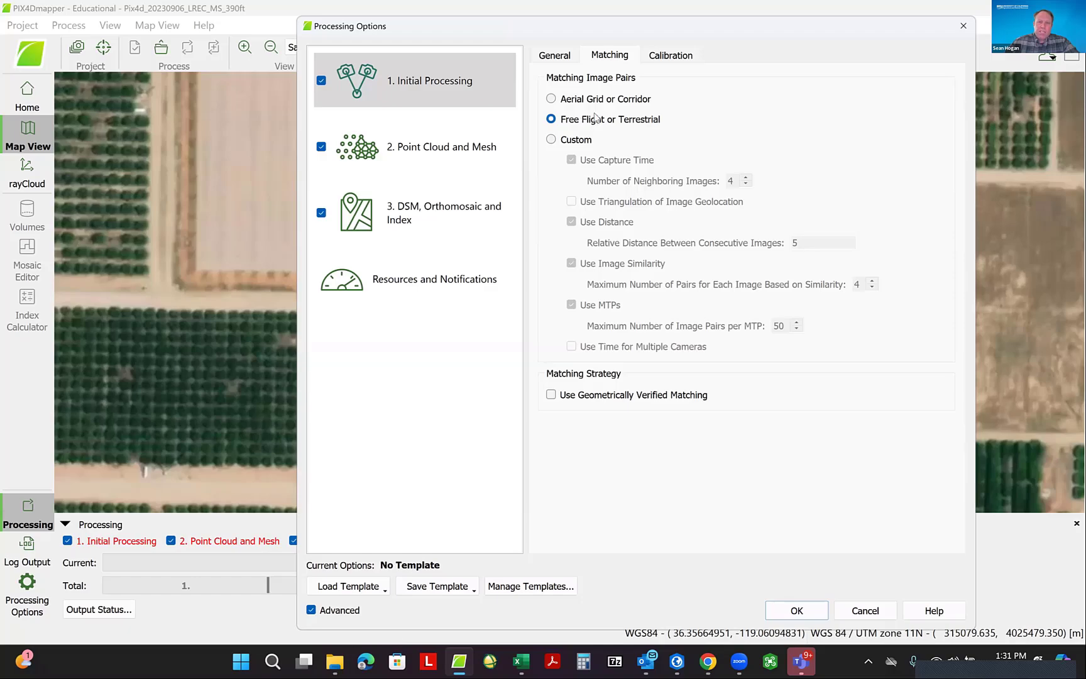
click(551, 99)
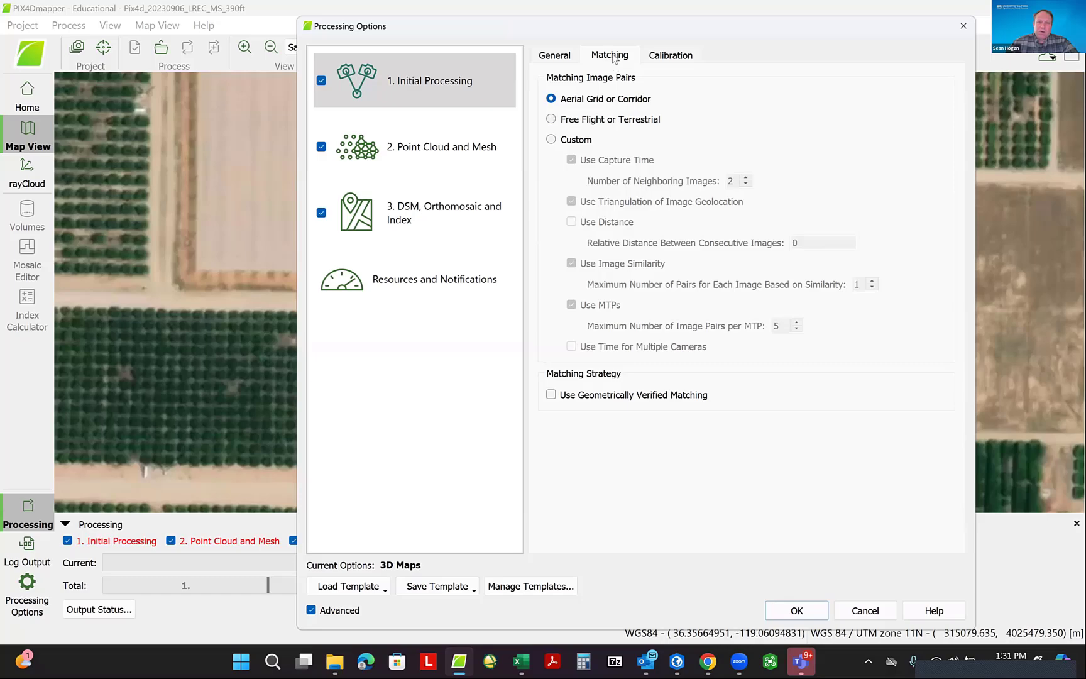
- Review the calibration settings, including the calibration method and internal parameters optimization choices, and return to the general Initial Processing settings
click(680, 56)
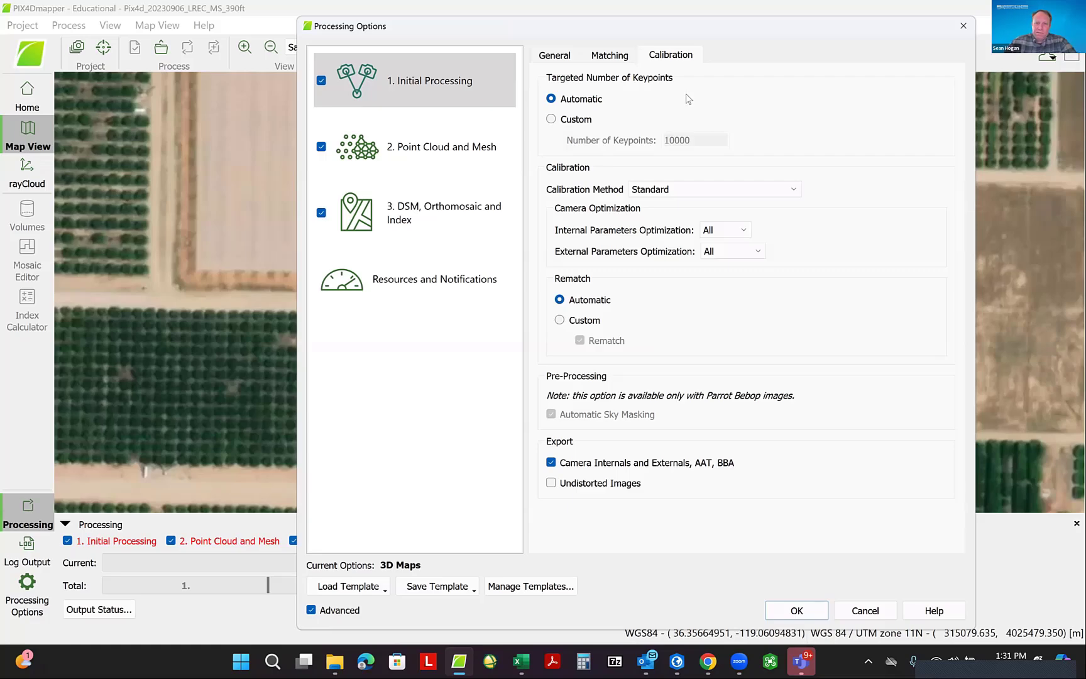
click(796, 189)
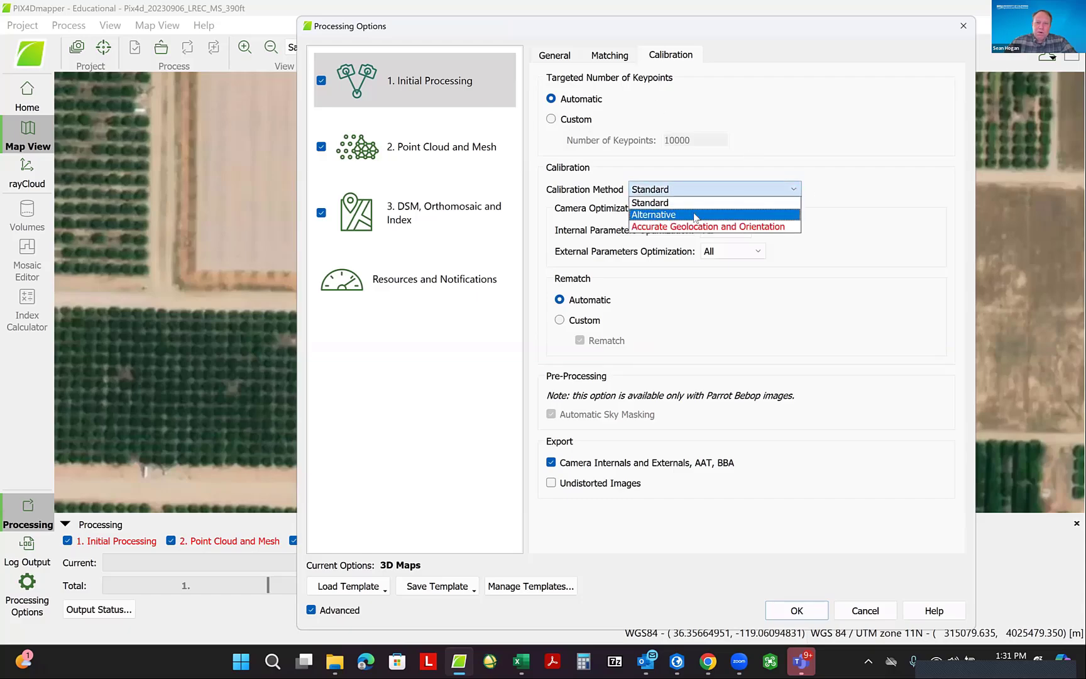
click(770, 165)
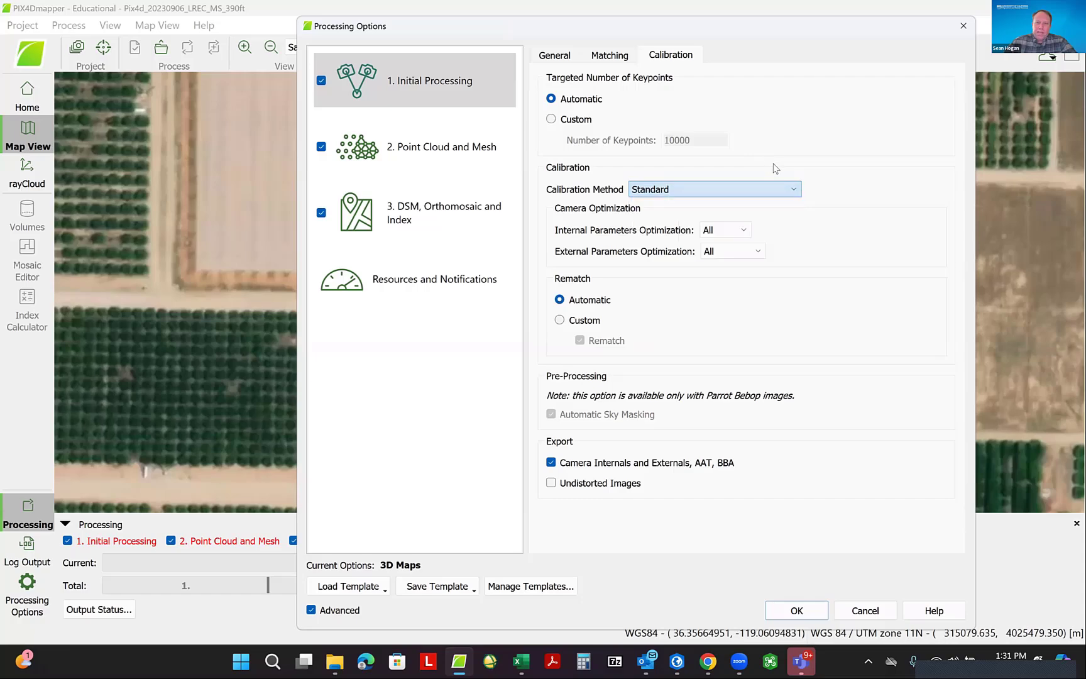
click(742, 230)
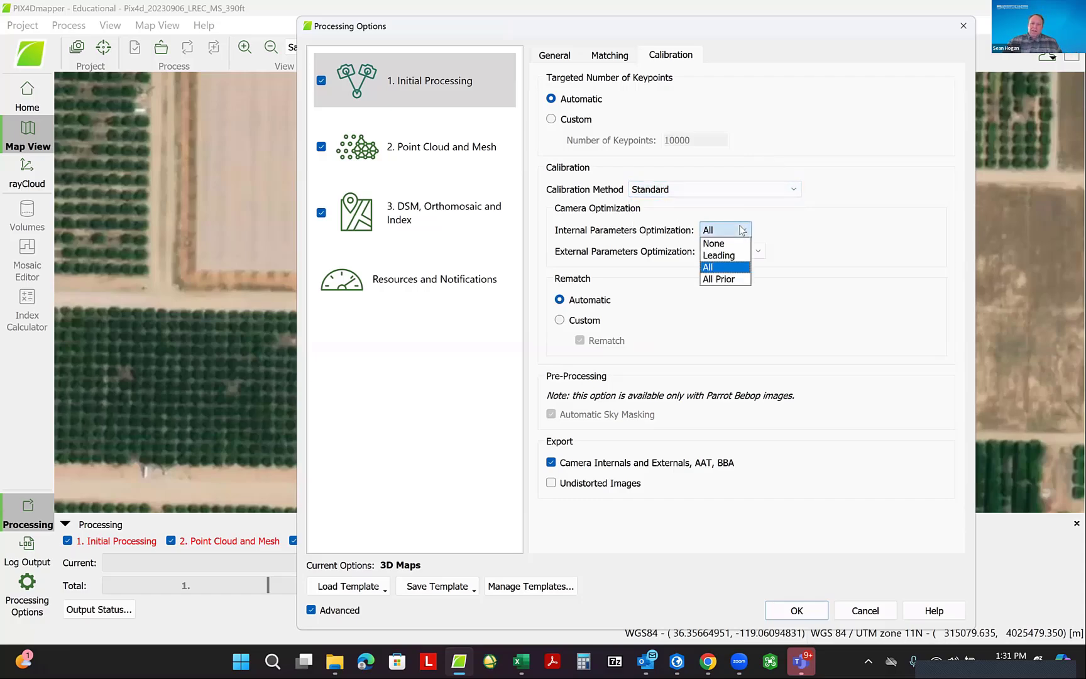
click(812, 218)
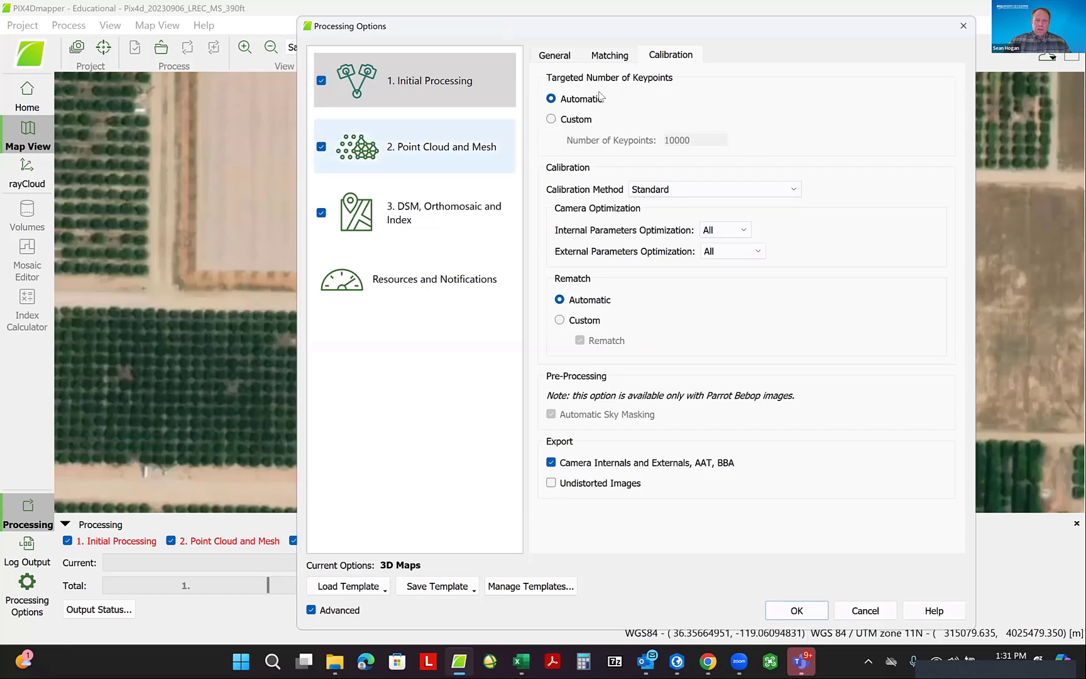
click(557, 56)
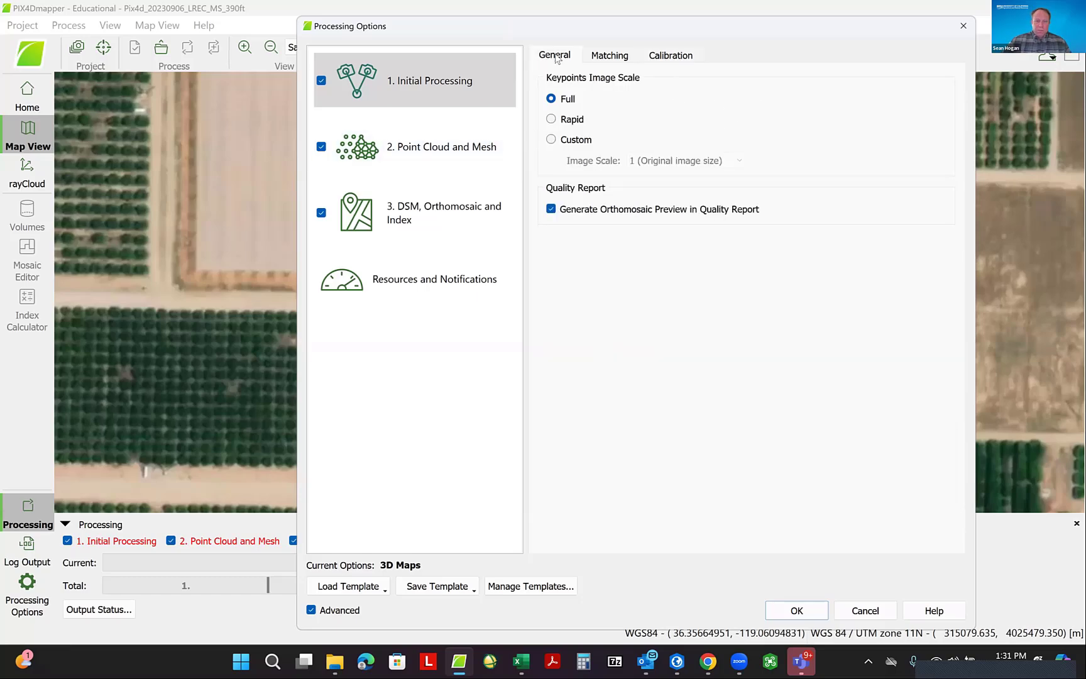
- In the Point Cloud and Mesh options, turn off the LAS export and enable point cloud classification
click(438, 153)
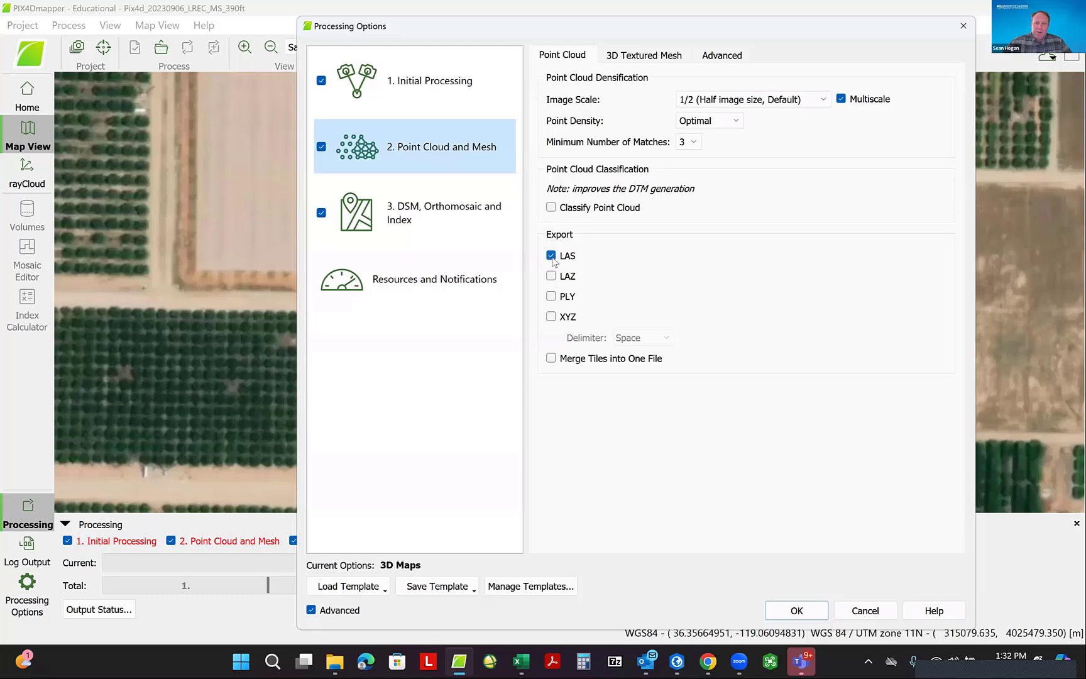
click(553, 254)
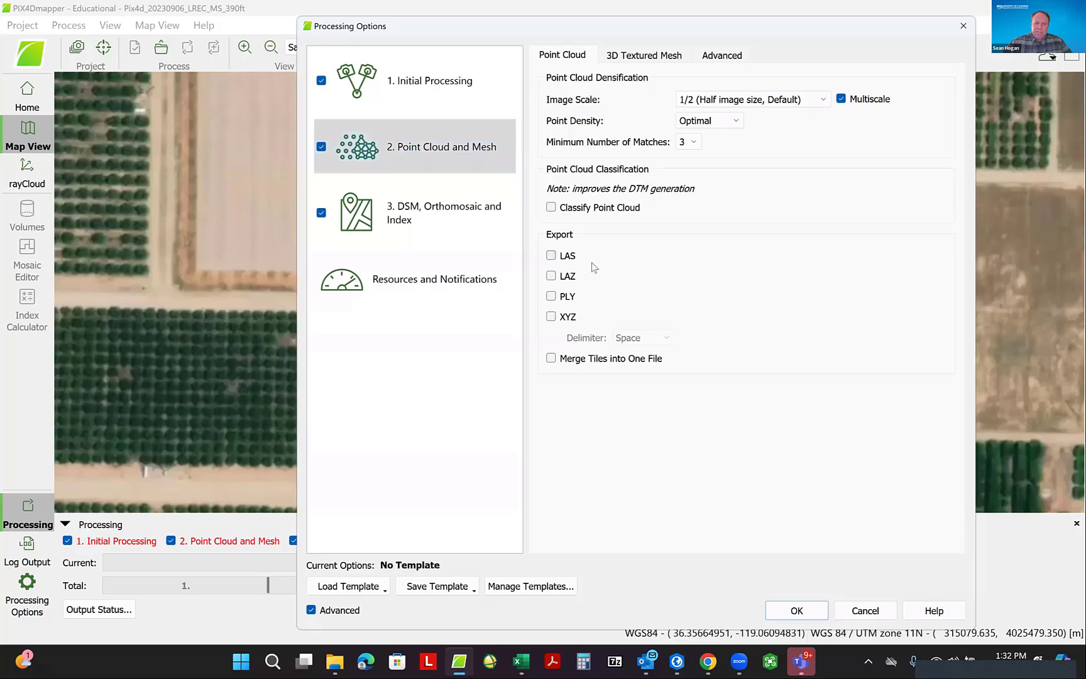
click(552, 210)
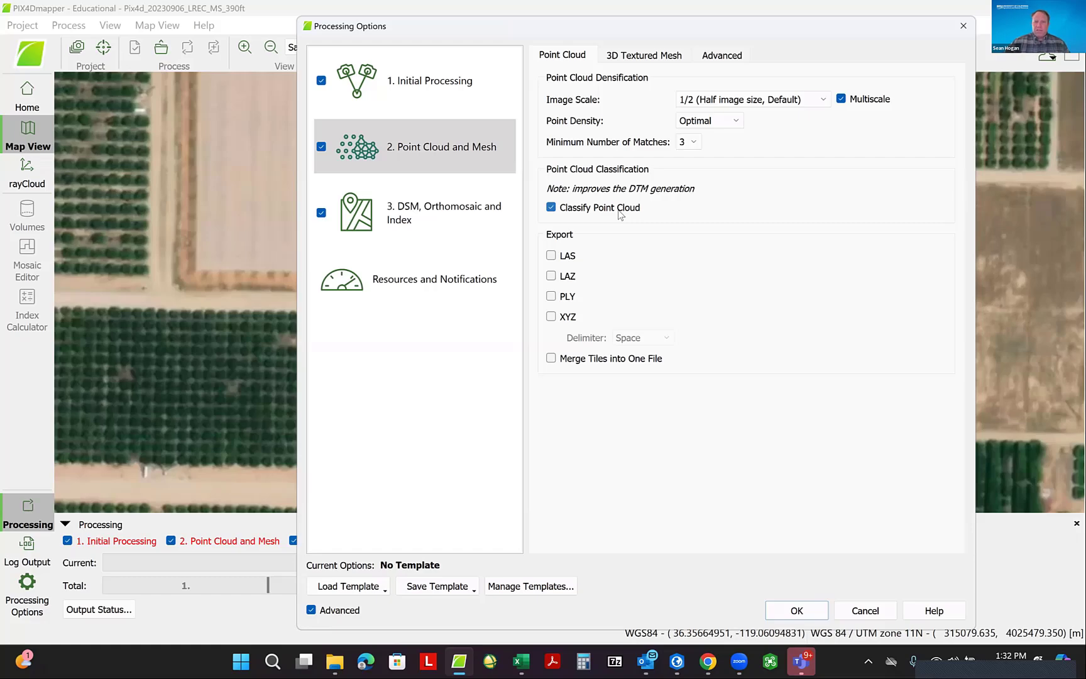
- Turn off the FBX and OBJ exports for the 3D textured mesh, and check the advanced point cloud settings
click(633, 56)
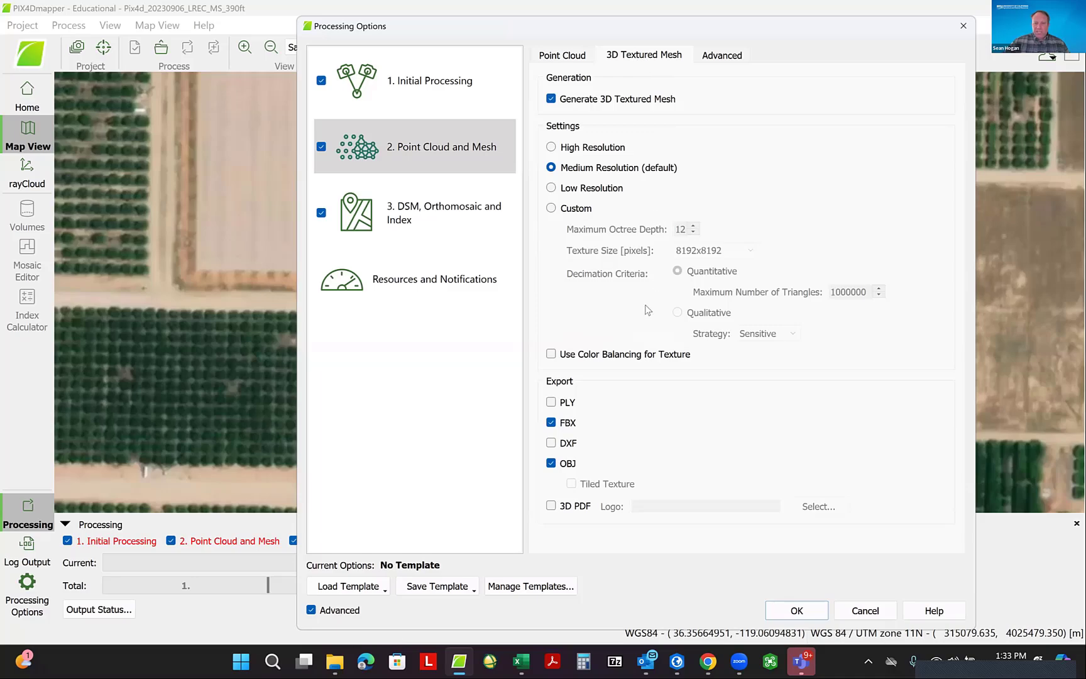
click(551, 423)
click(552, 464)
click(718, 58)
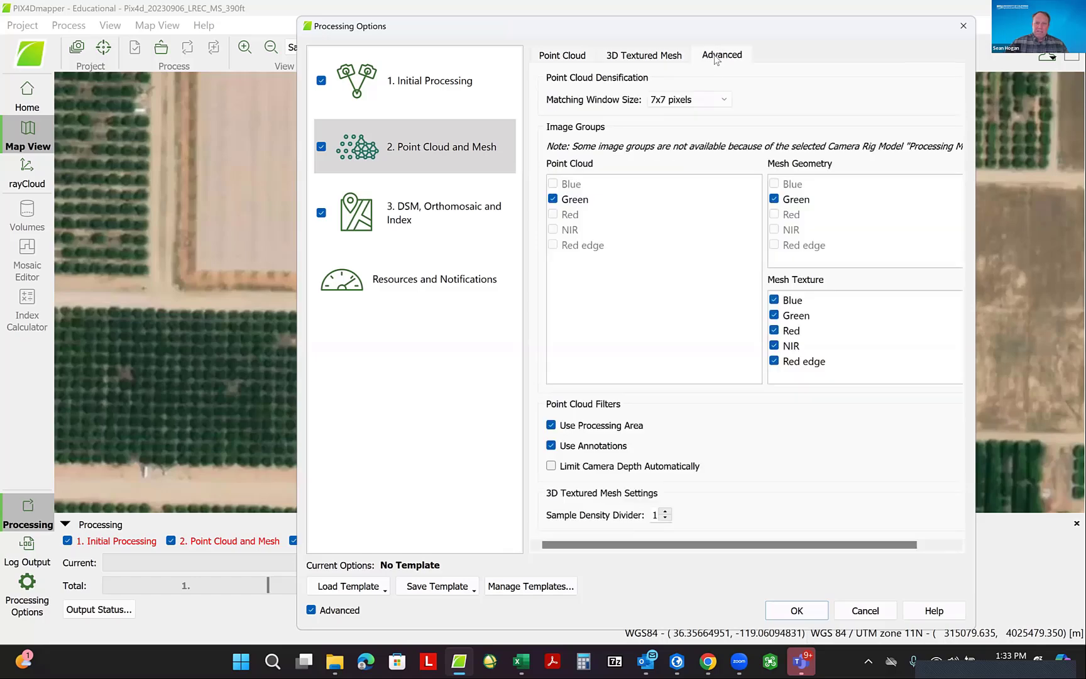
click(561, 57)
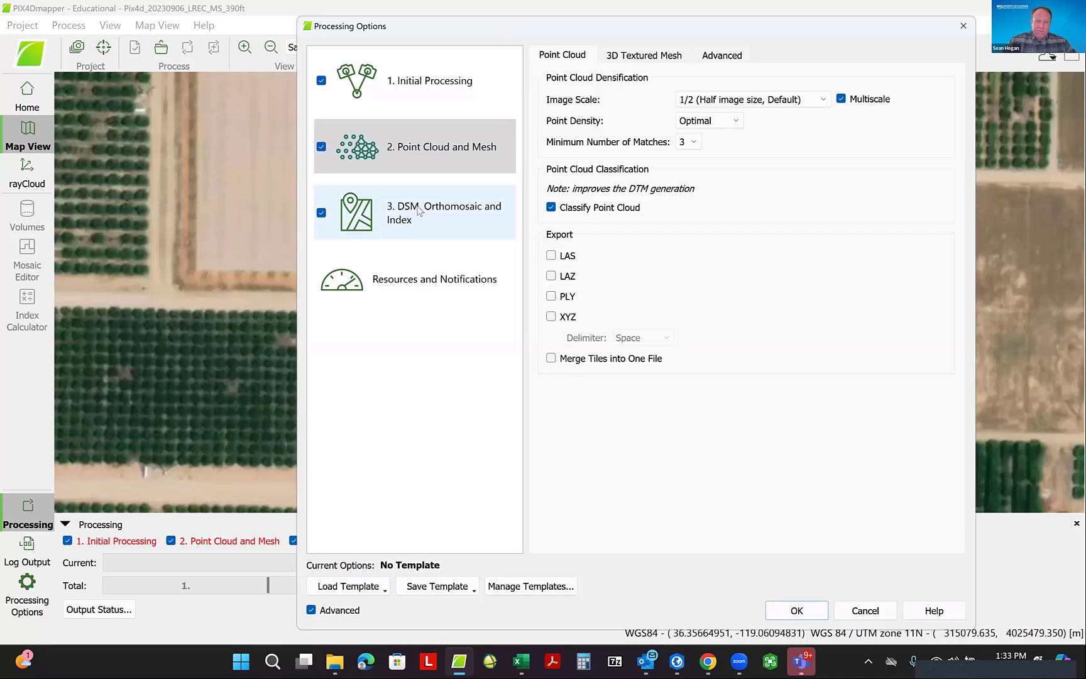
- Try lower RAM and CPU thread limits, restore 64 GB and 20 threads, and dismiss the processing options without applying changes
click(418, 286)
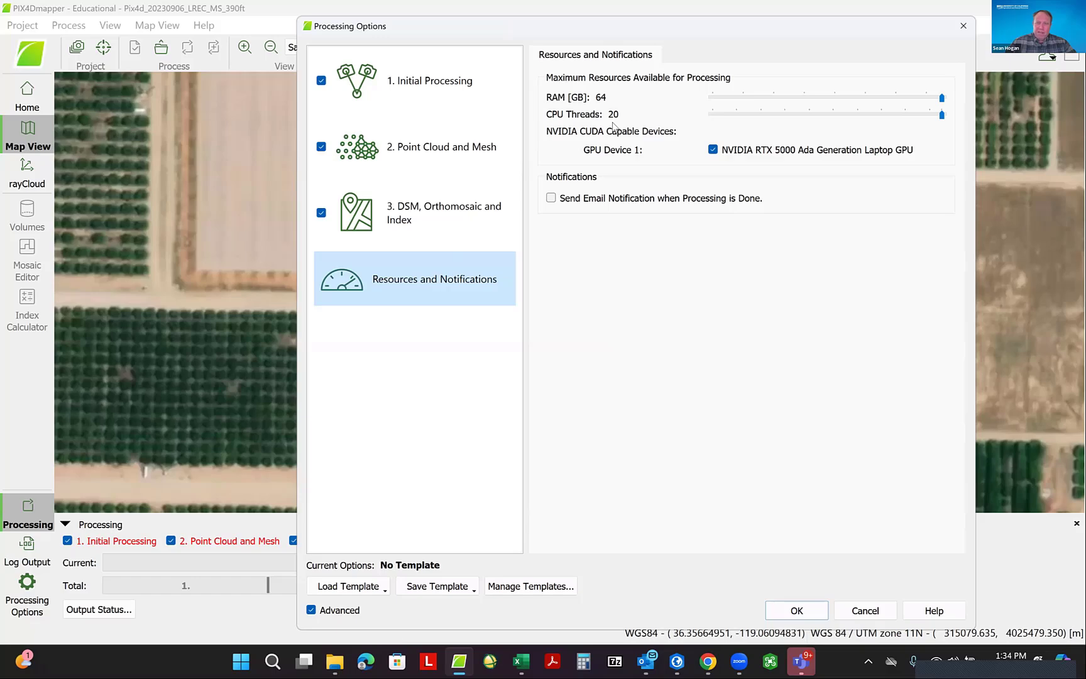
drag(941, 98, 928, 119)
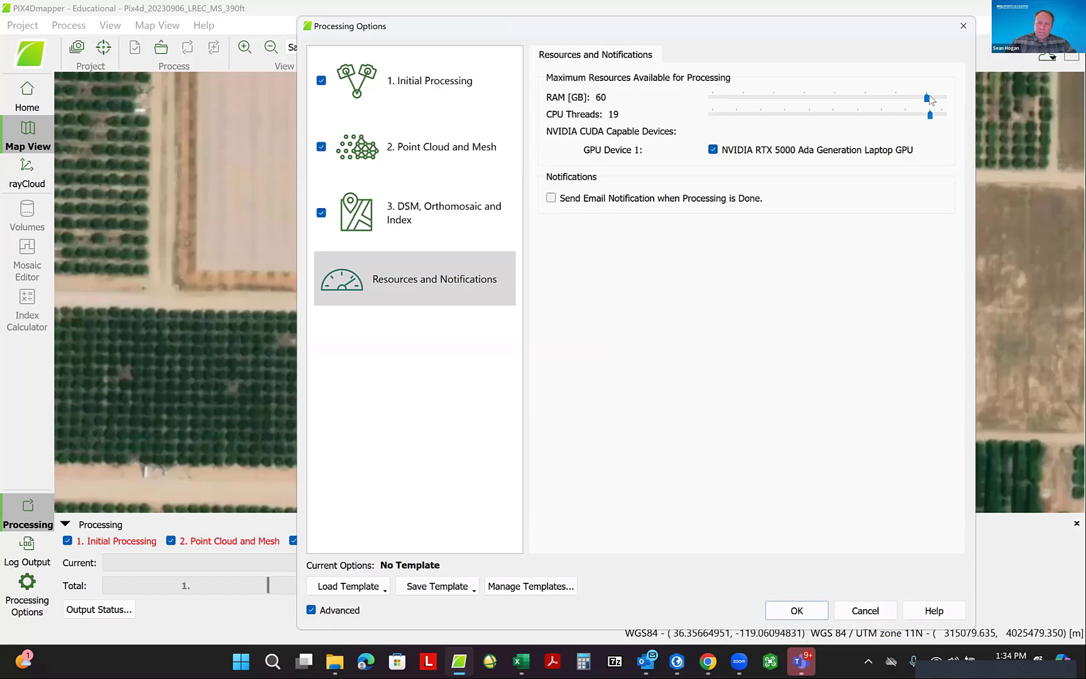
drag(926, 99, 945, 120)
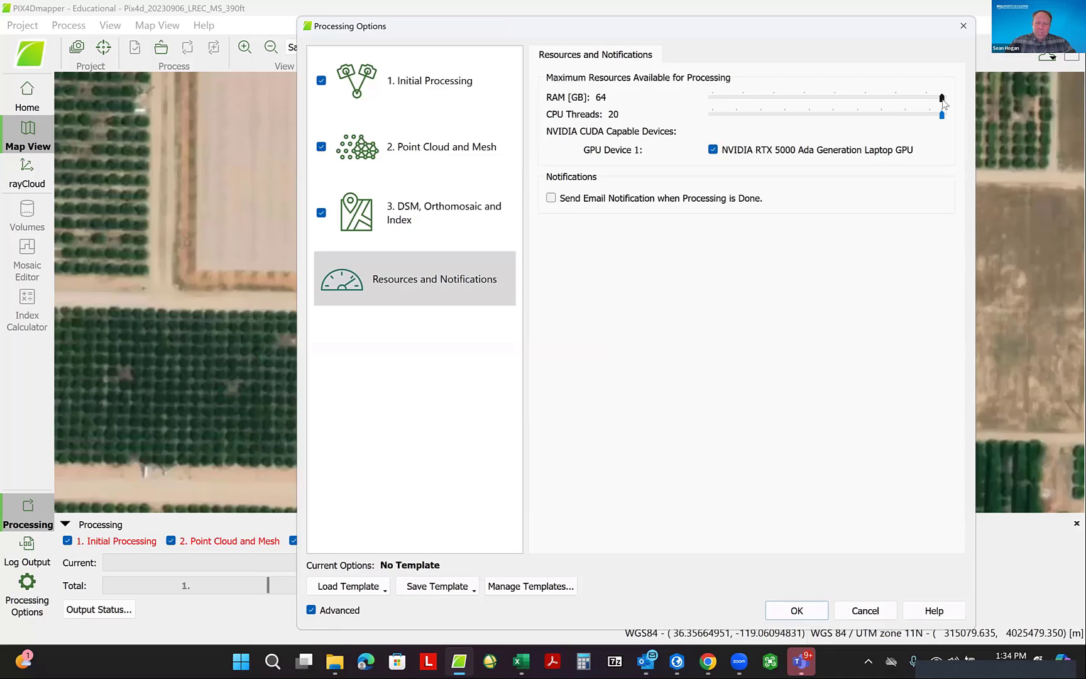
drag(943, 99, 821, 107)
drag(943, 115, 822, 119)
drag(820, 99, 958, 102)
drag(822, 115, 954, 114)
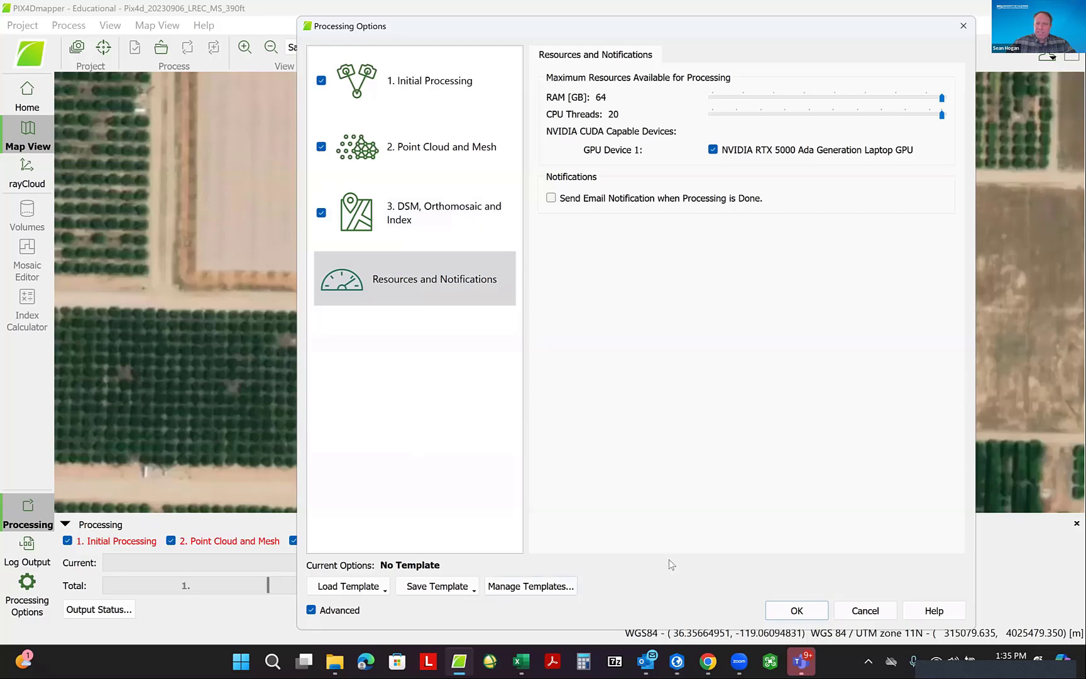
click(962, 27)
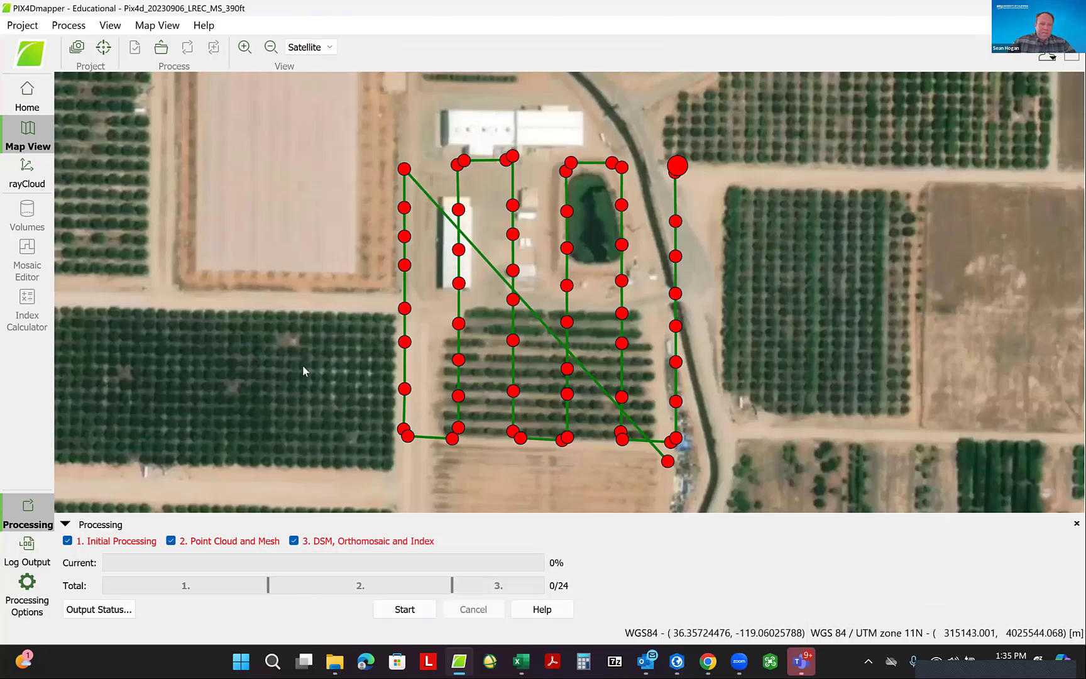
- Exclude Point Cloud and Mesh and DSM, Orthomosaic and Index from processing, and close the project, discarding the changes
click(182, 543)
click(293, 541)
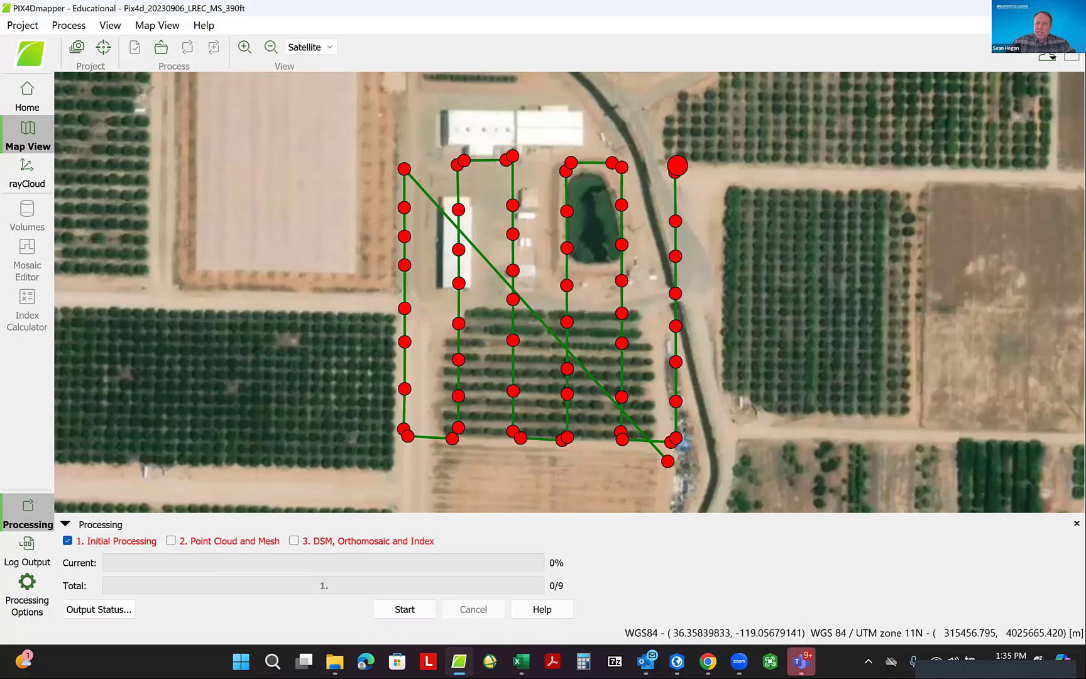
click(1071, 9)
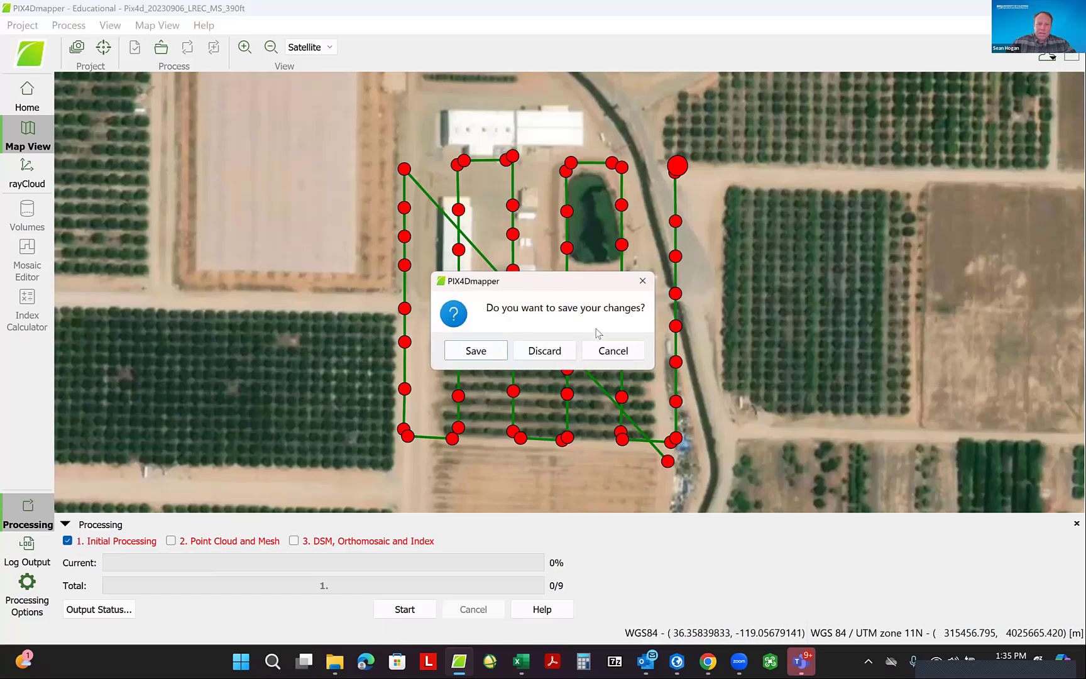
click(545, 351)
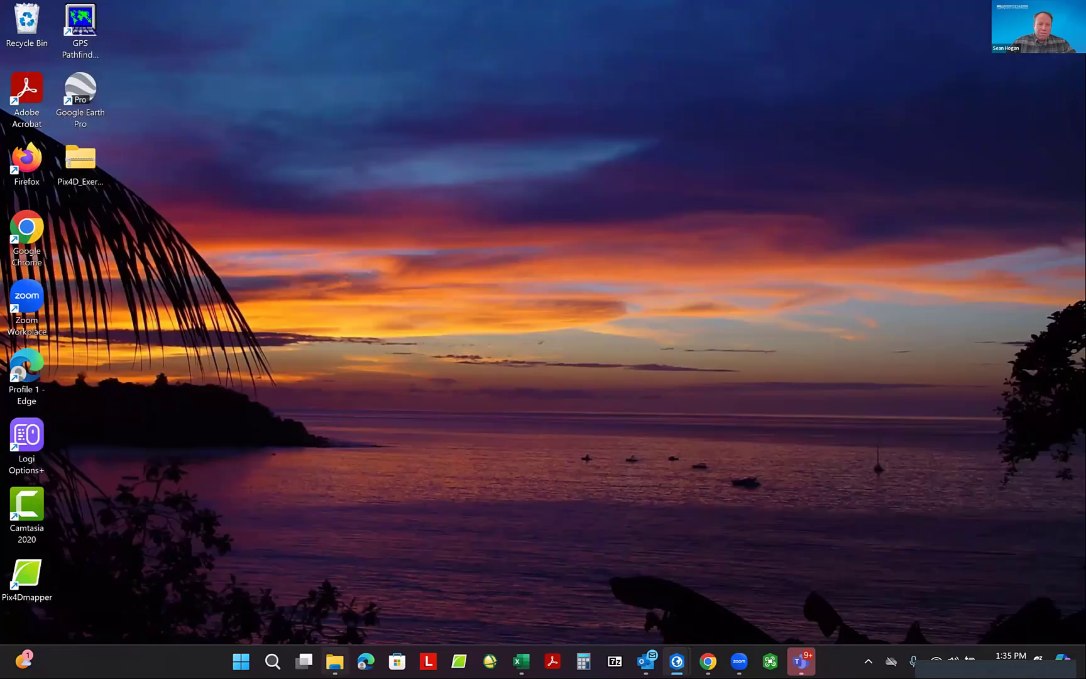
- Open the project Pix4D_20230906_LREC_F41N_MS_through_step_1 from the Pix4D folder inside Pix4D_Exercise
click(334, 661)
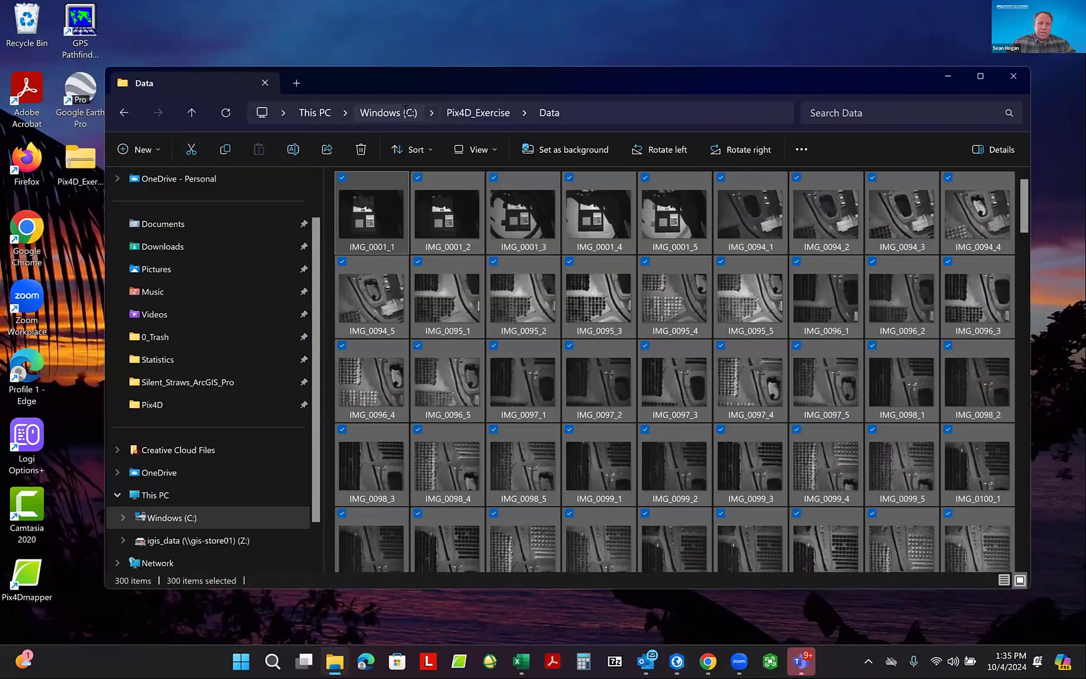
click(478, 113)
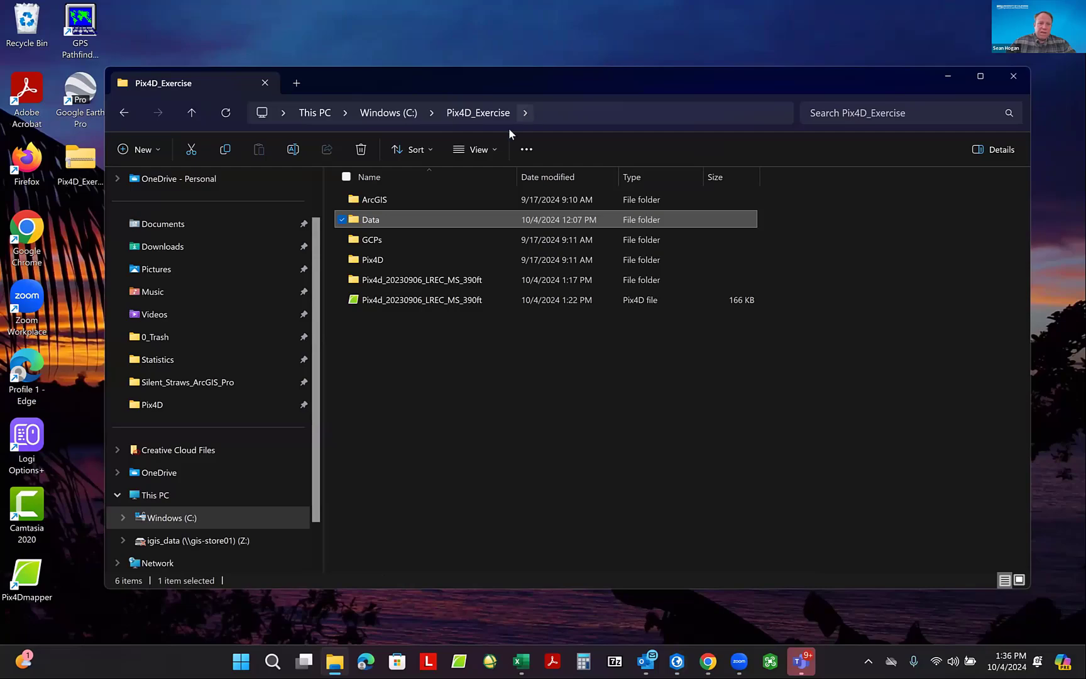
double_click(368, 261)
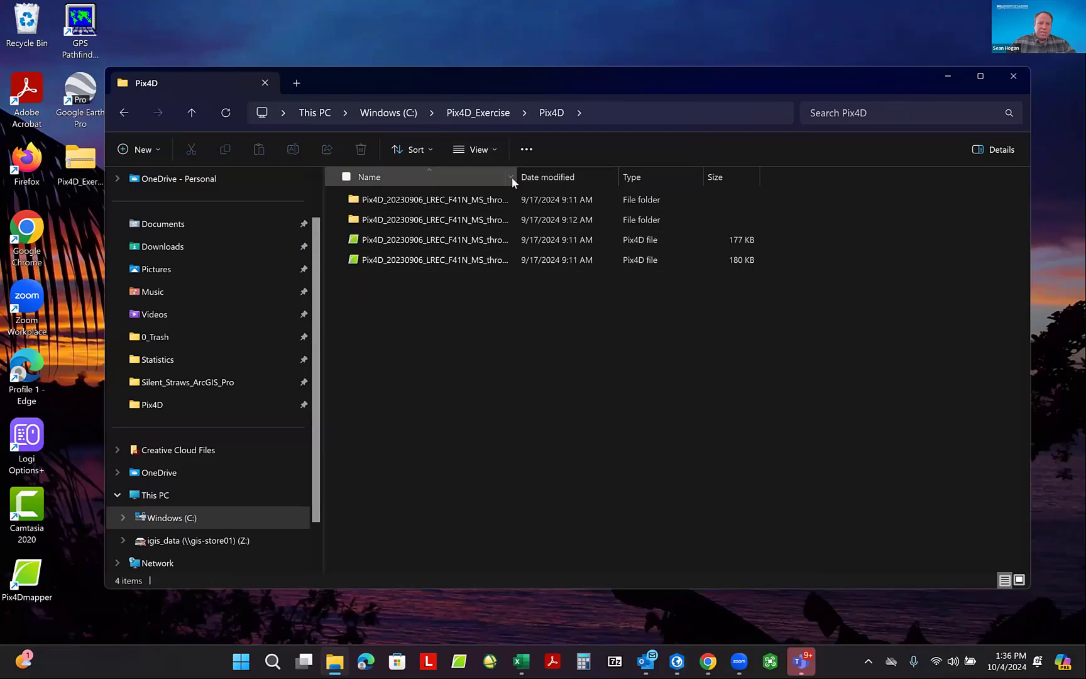
drag(516, 175, 631, 175)
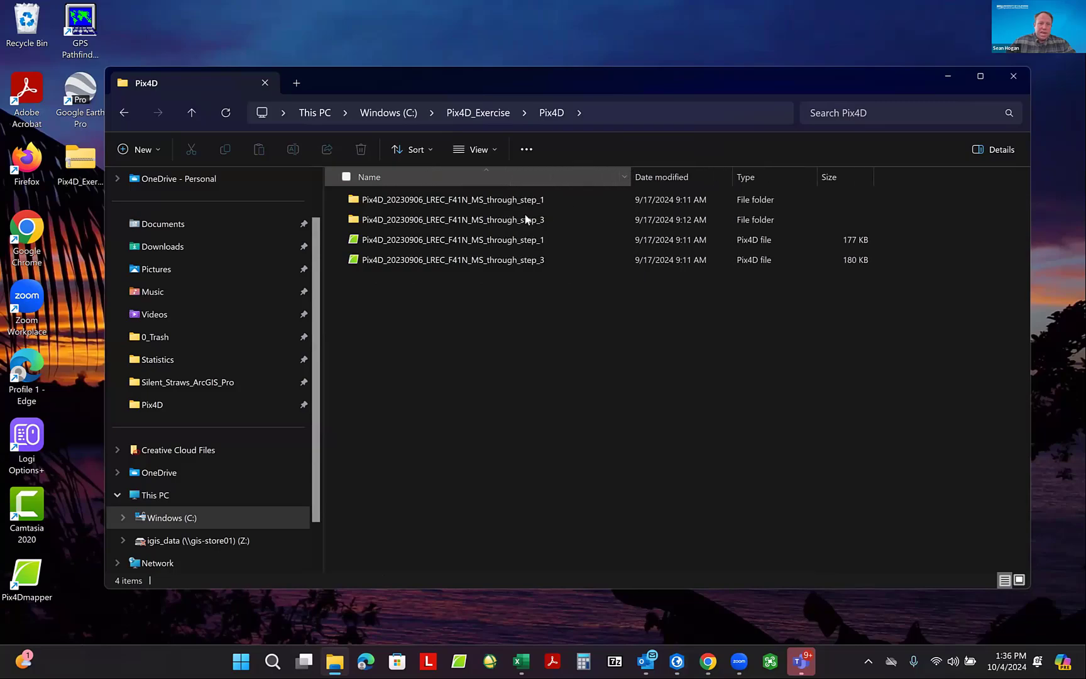
double_click(453, 240)
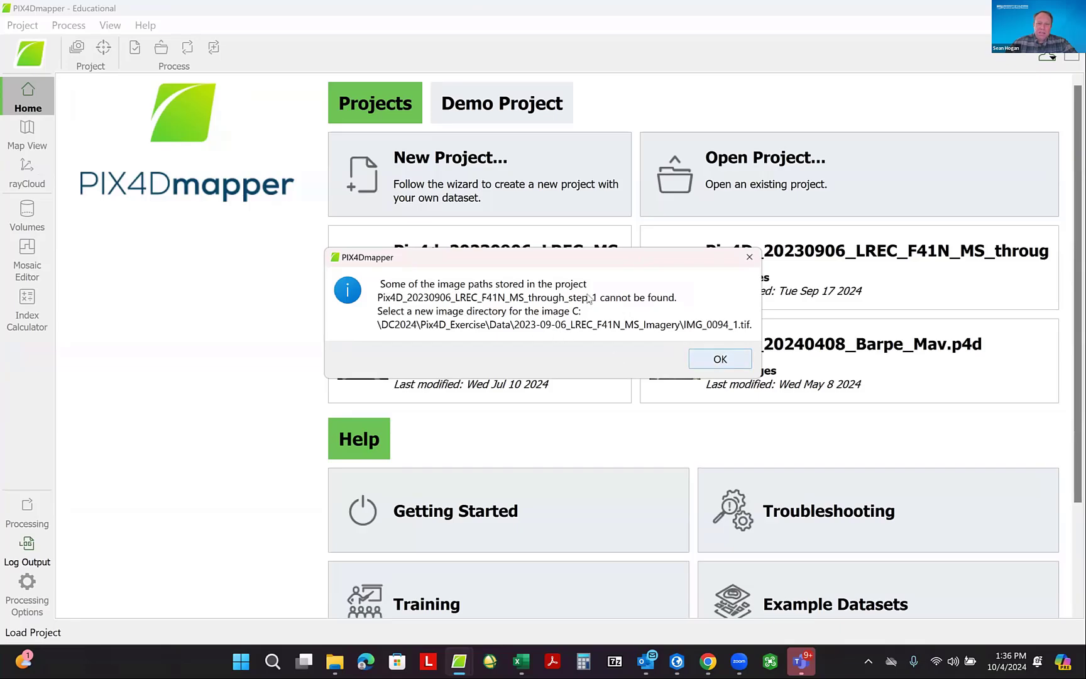
- Relink the project's missing images to the Data folder inside Pix4D_Exercise
click(720, 359)
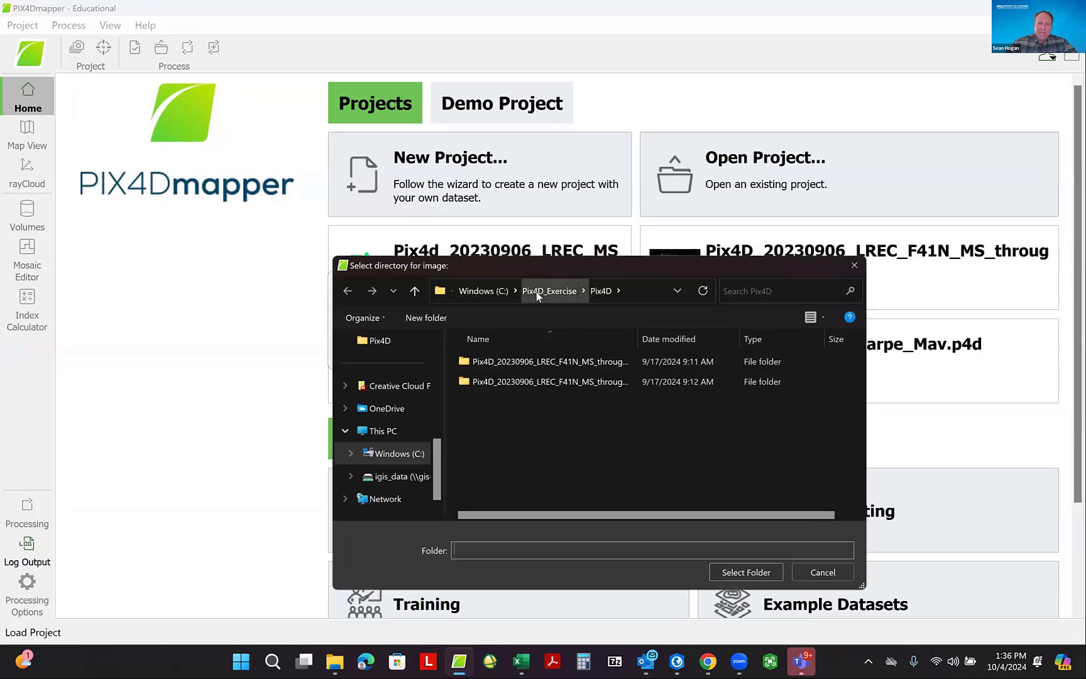
click(552, 290)
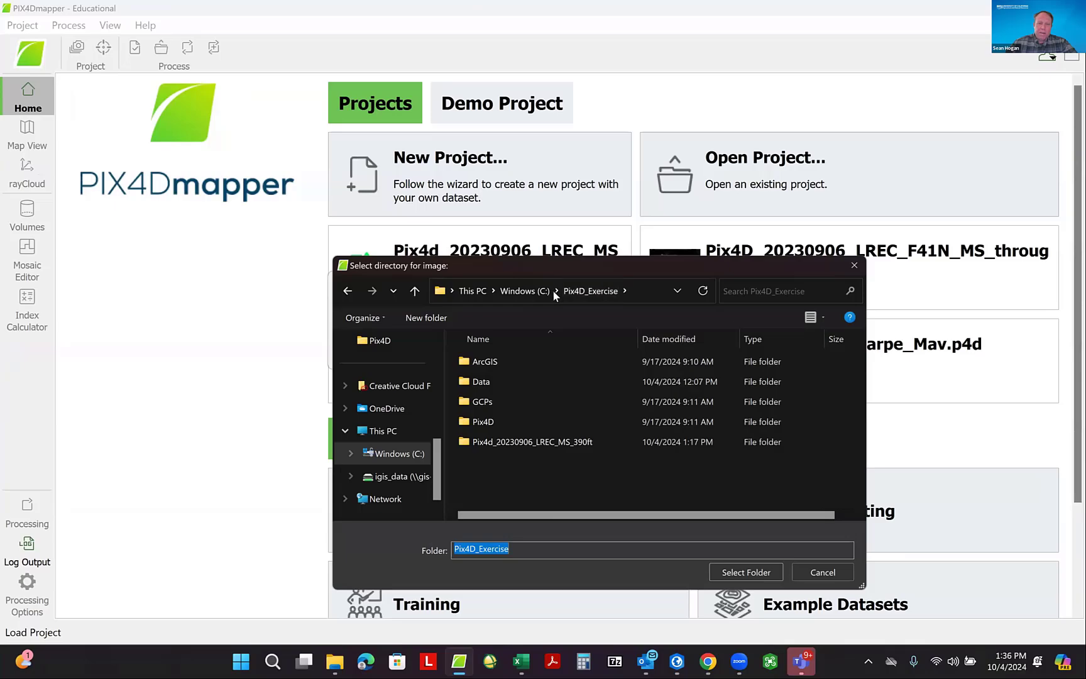
click(471, 381)
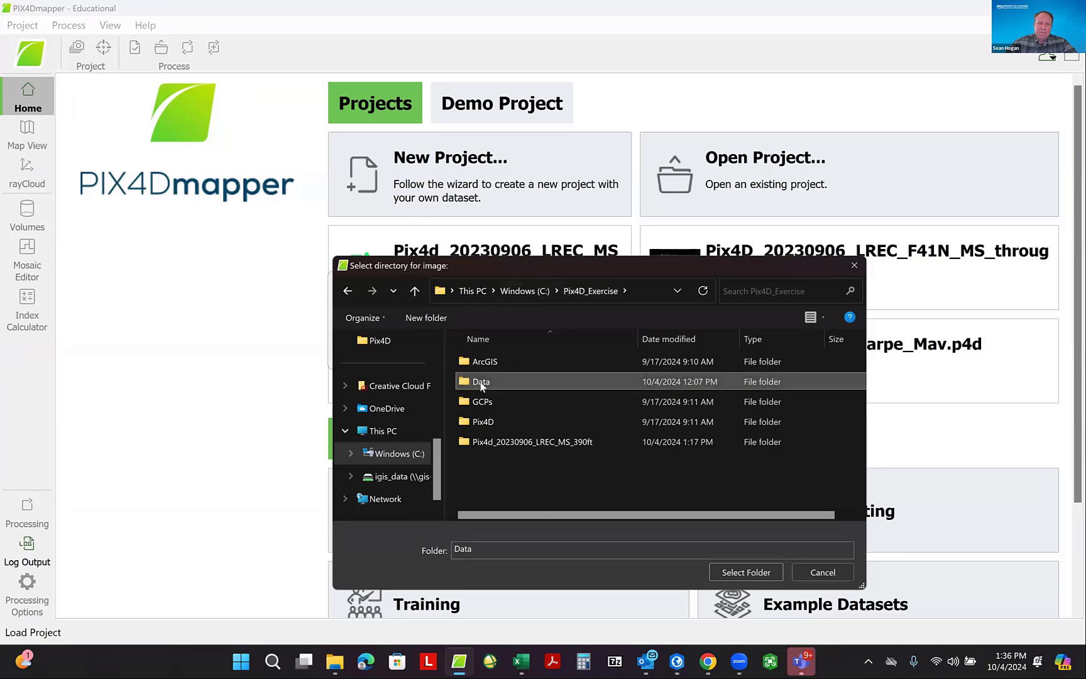
click(746, 572)
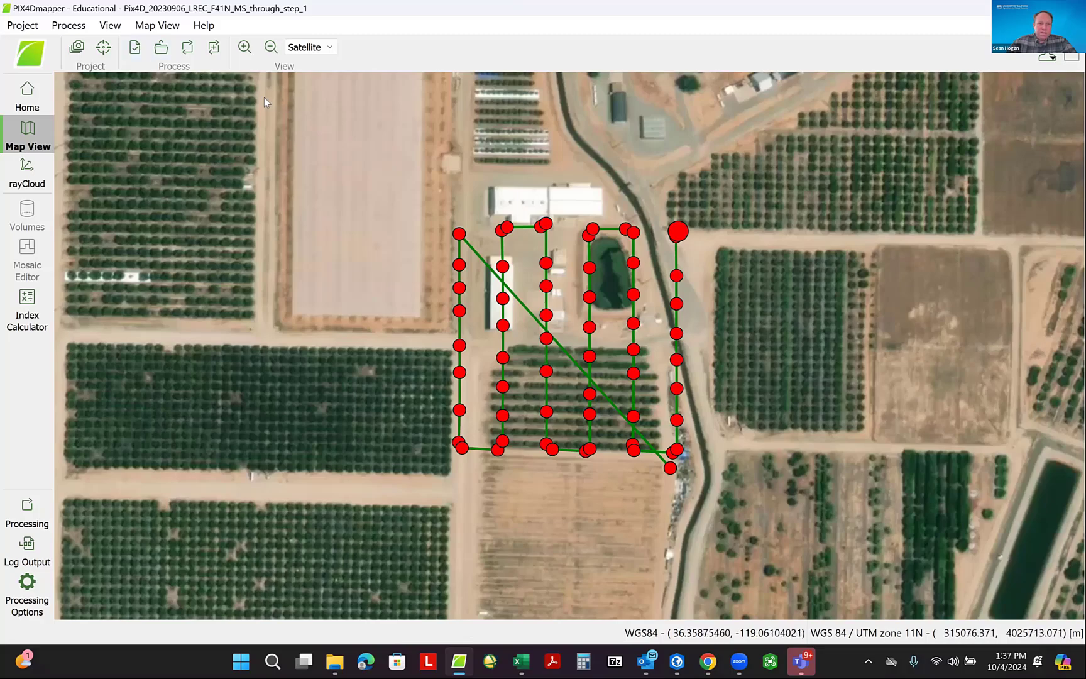
- Open the project's quality report and examine its Summary section
click(135, 49)
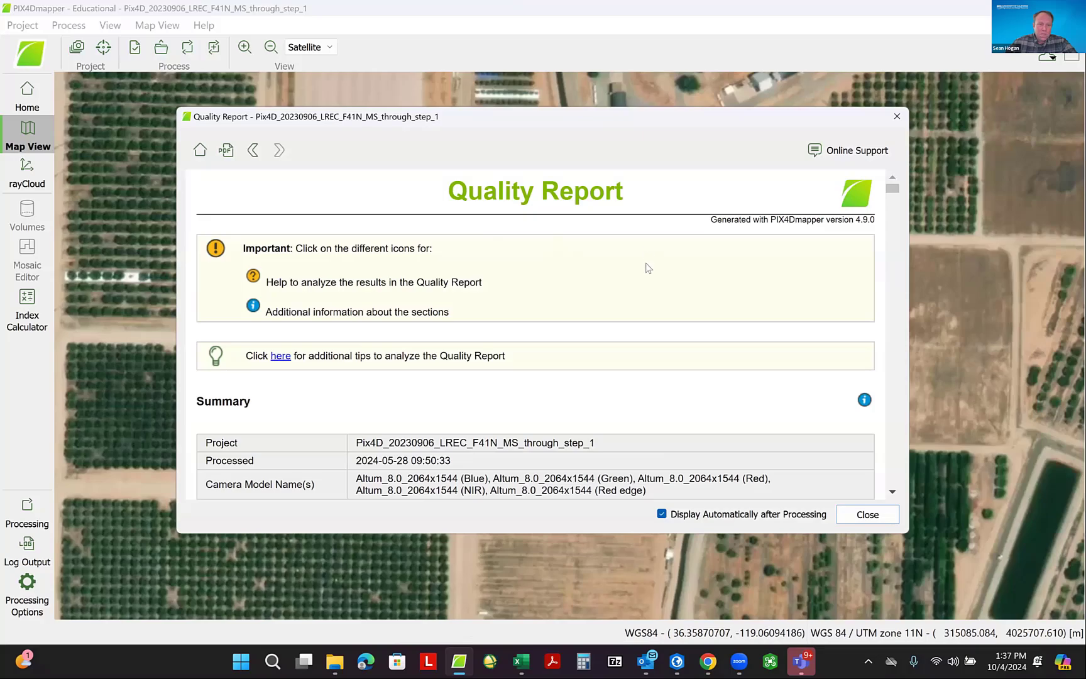
scroll(648, 268, down, 1)
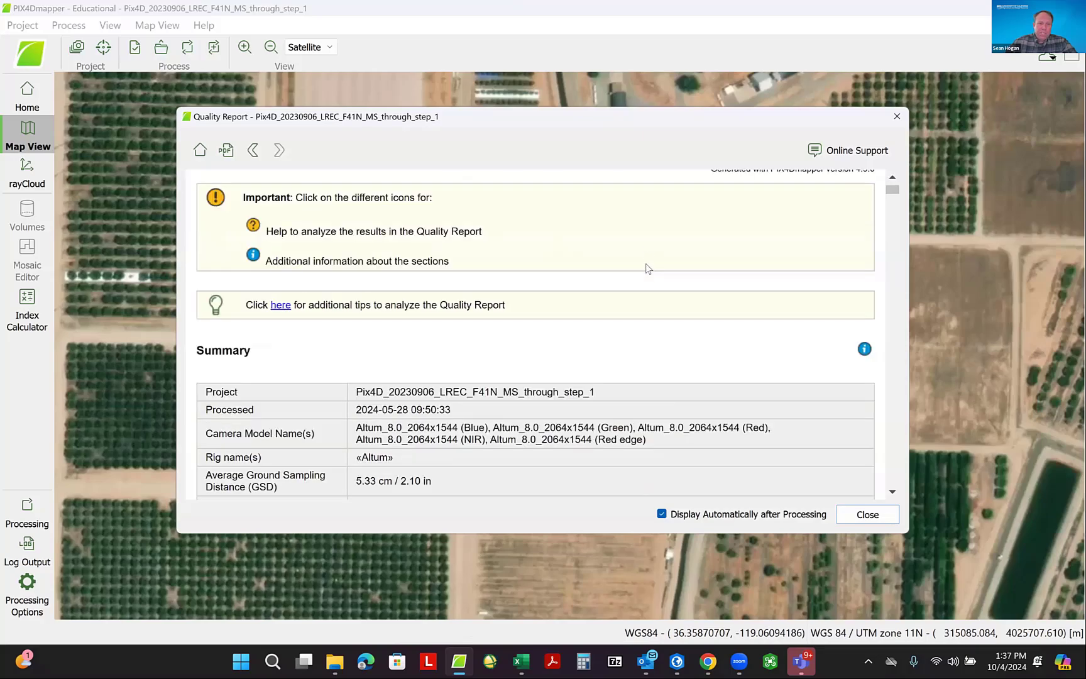
scroll(648, 269, down, 1)
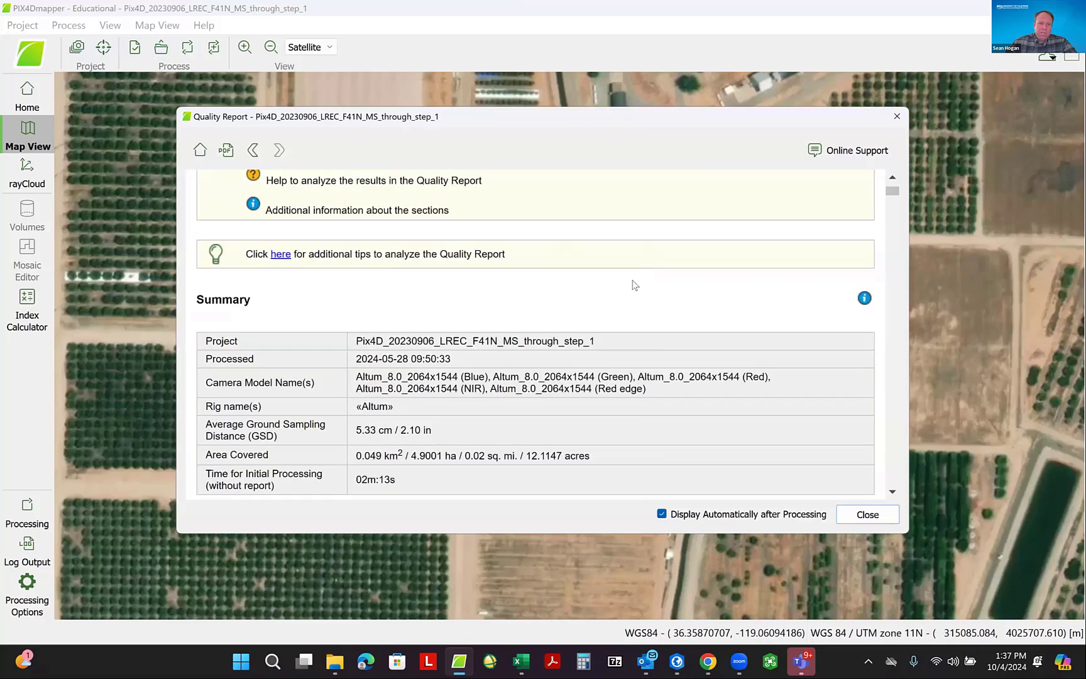
- Open the additional tips for analyzing the Quality Report, look through the help page, and return to the report
click(281, 255)
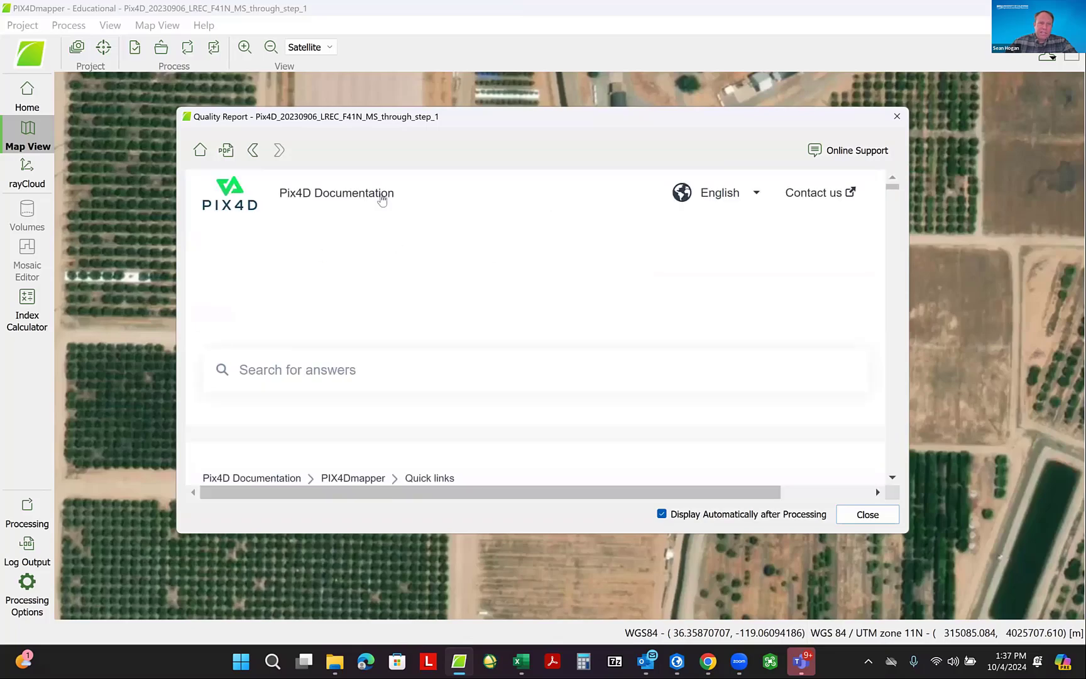
scroll(518, 339, down, 5)
scroll(518, 340, down, 5)
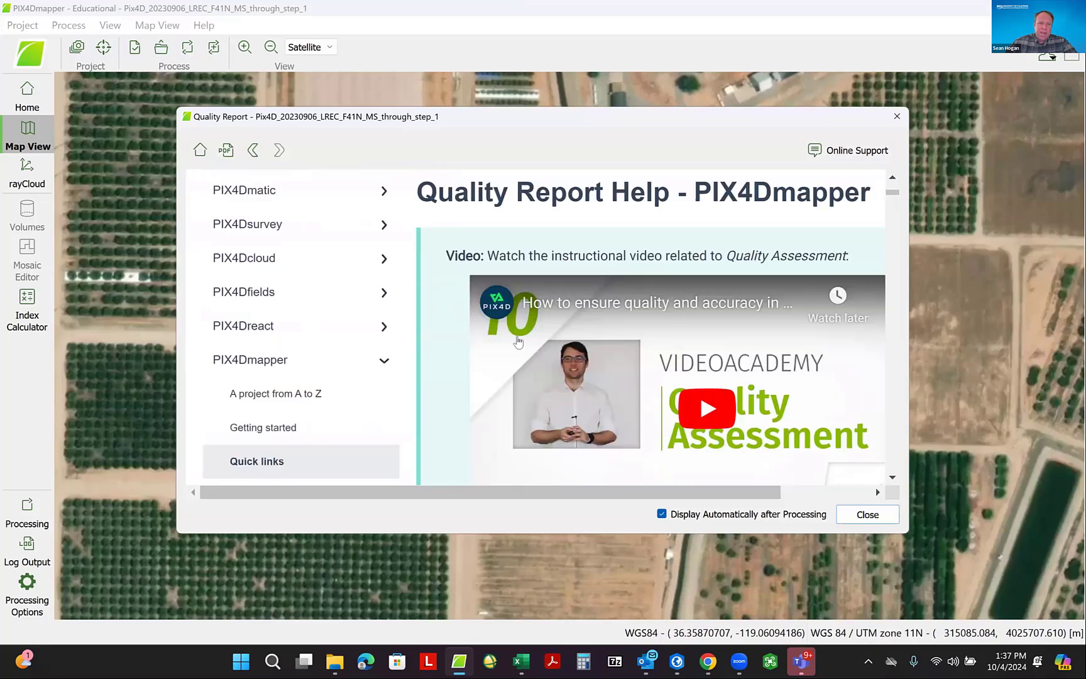
scroll(517, 339, down, 2)
scroll(517, 341, up, 2)
scroll(518, 341, up, 3)
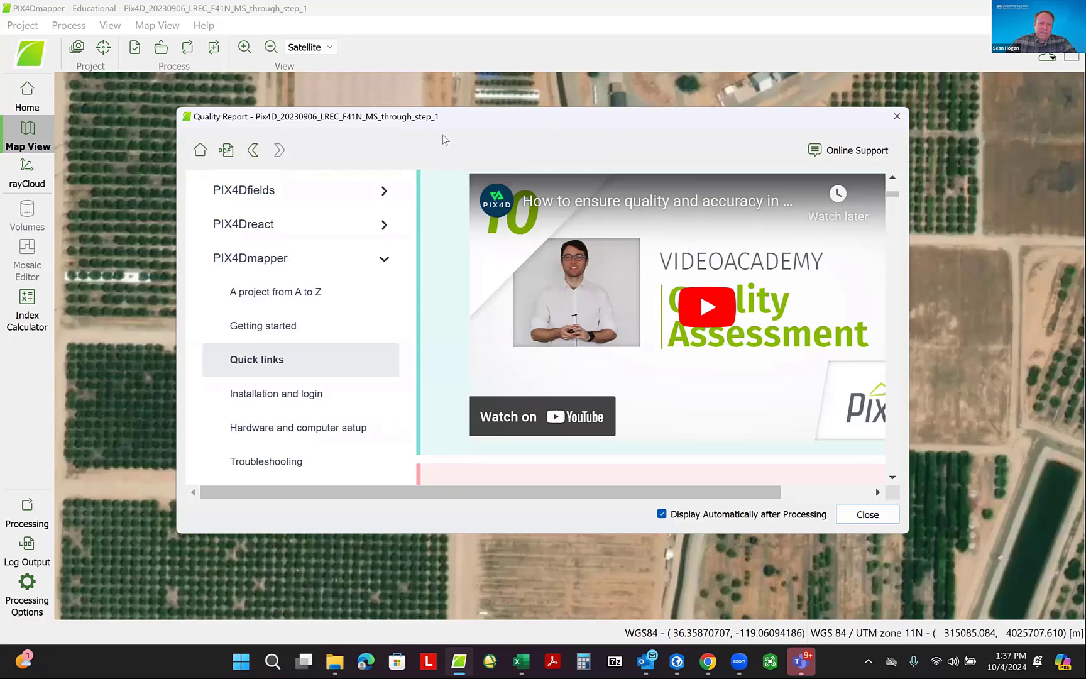
click(252, 152)
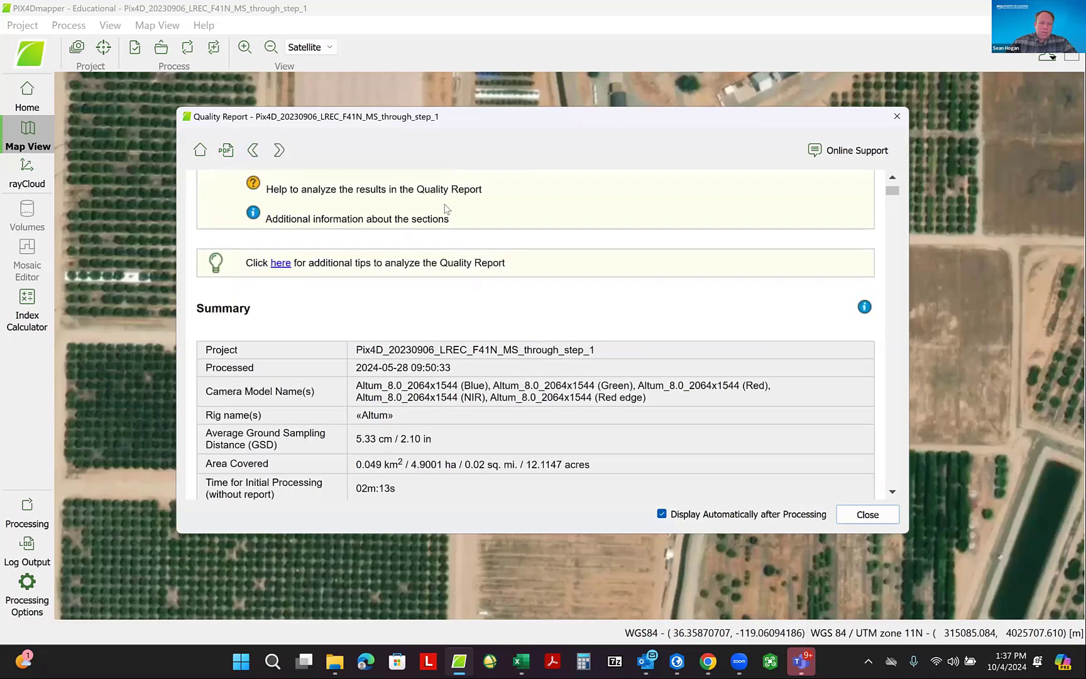
- Examine the report's Summary and Quality Check sections, including ground sampling distance, area covered, dataset calibration and georeferencing
scroll(494, 252, up, 2)
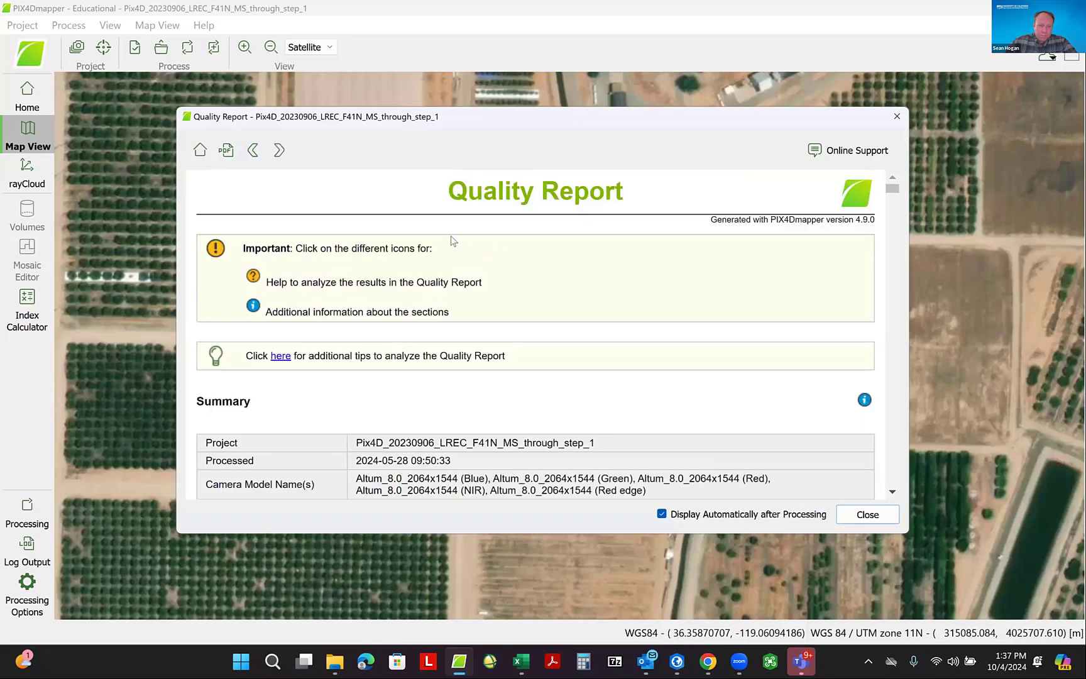
scroll(451, 241, down, 3)
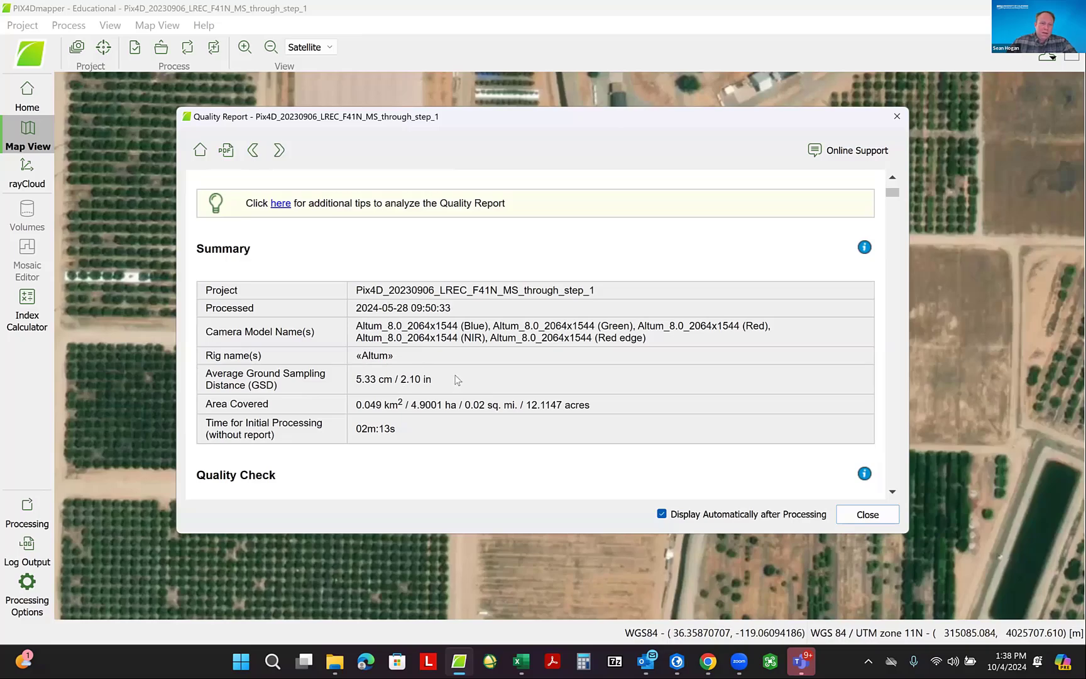
scroll(457, 380, down, 1)
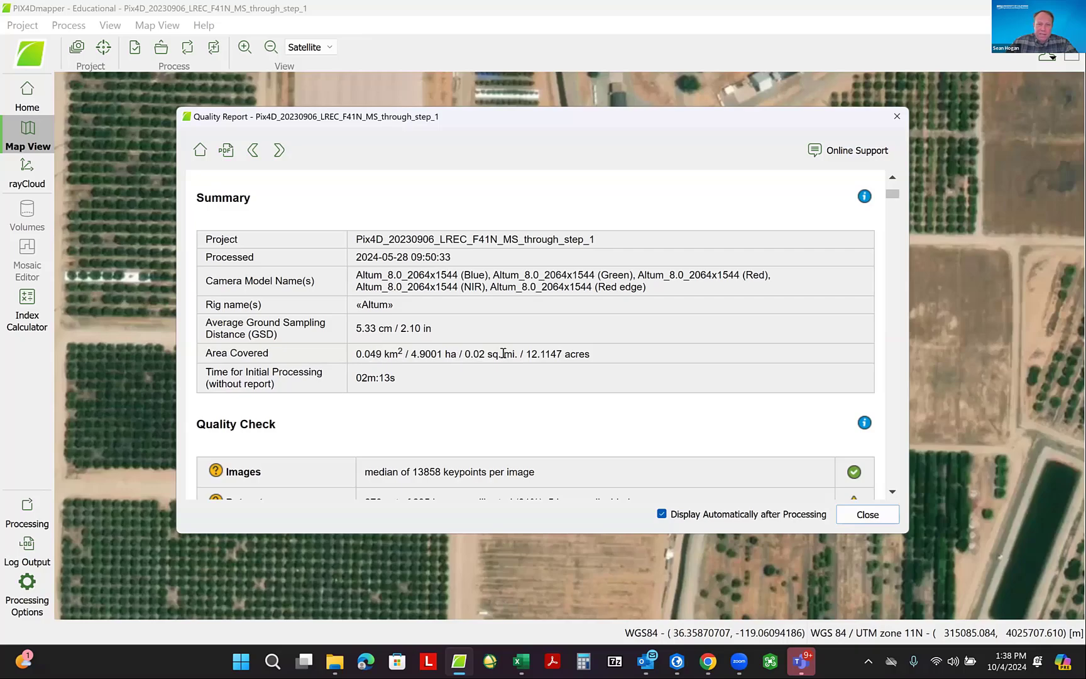
scroll(509, 354, down, 3)
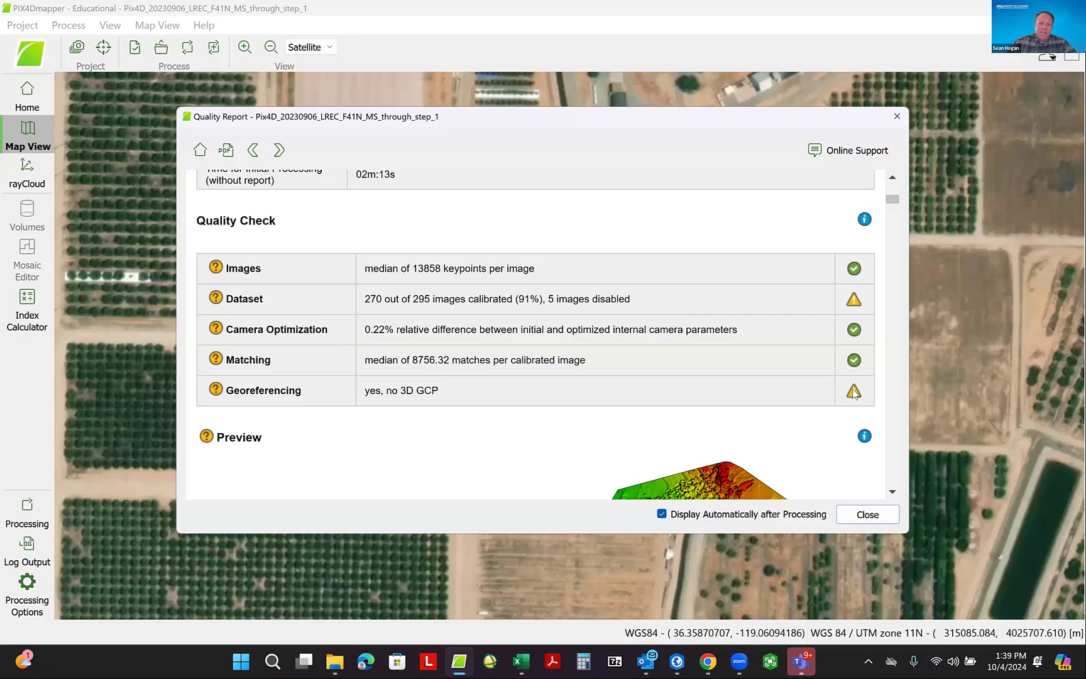
scroll(785, 352, down, 1)
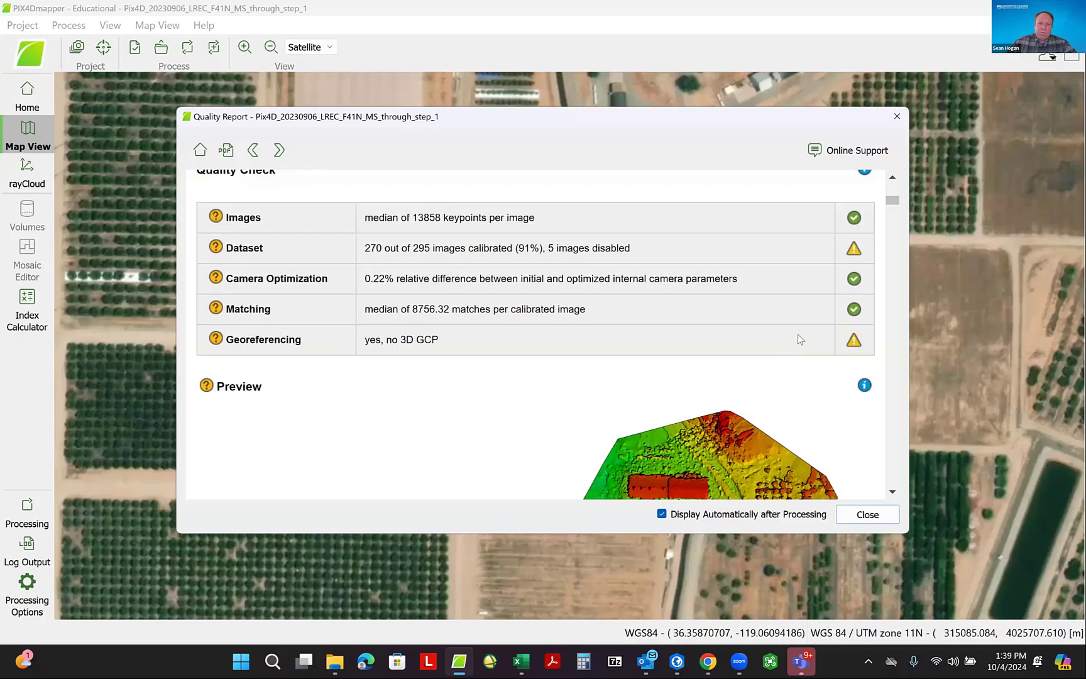
- Enlarge the five band orthomosaics in the report's Preview section and inspect one at full size from its upper edge to the lower fields
scroll(793, 346, down, 6)
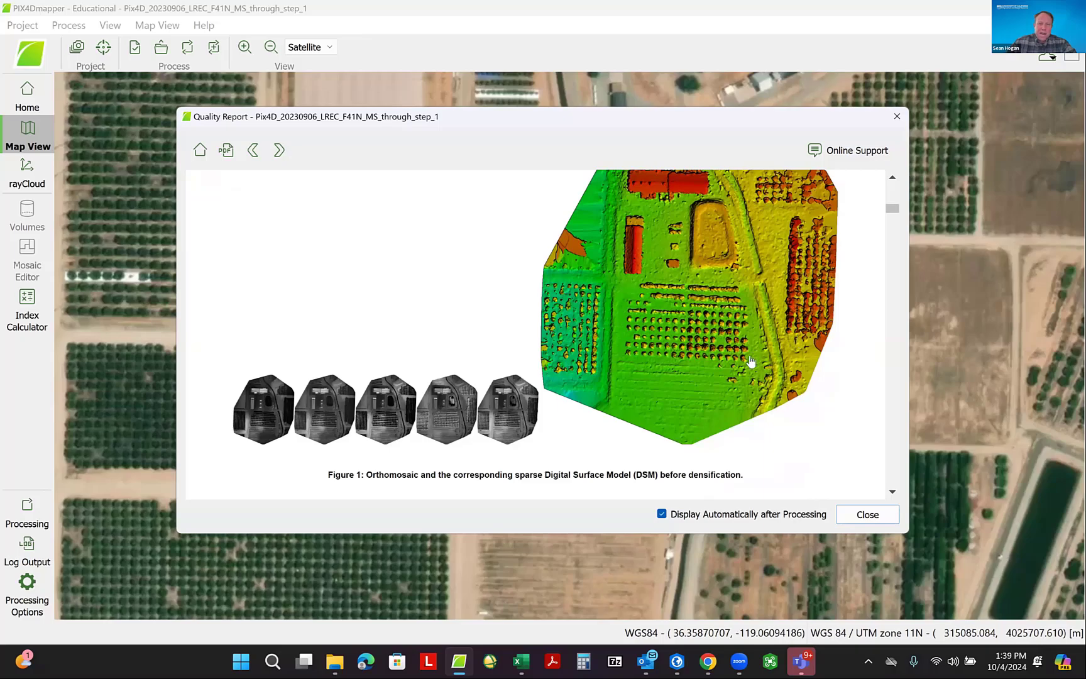
scroll(719, 303, up, 1)
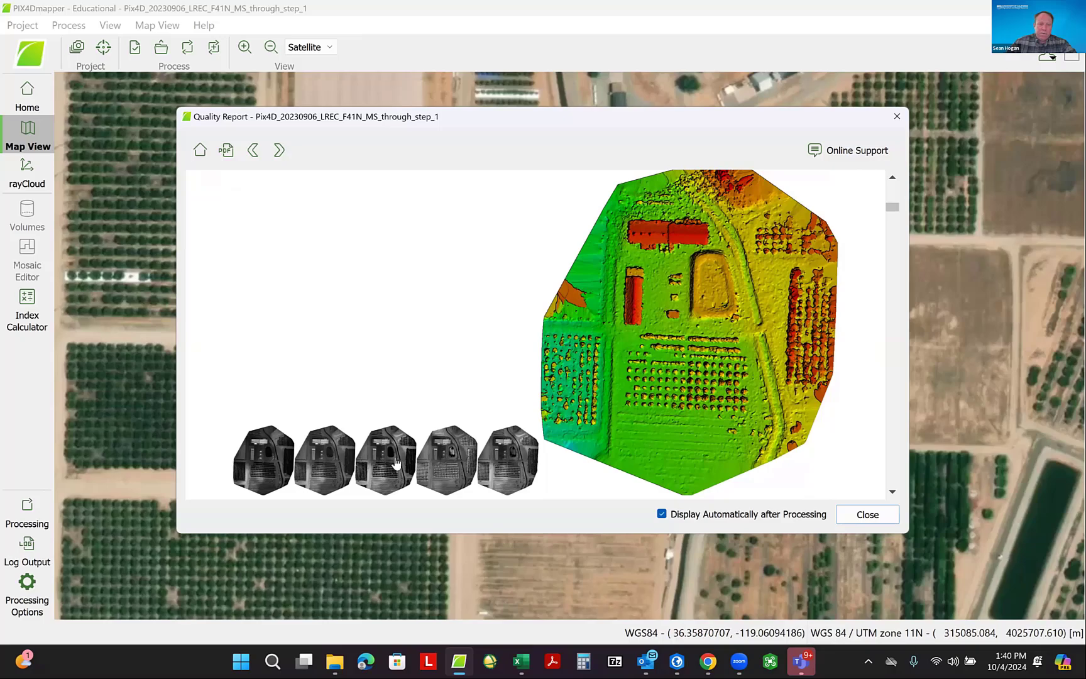
click(445, 463)
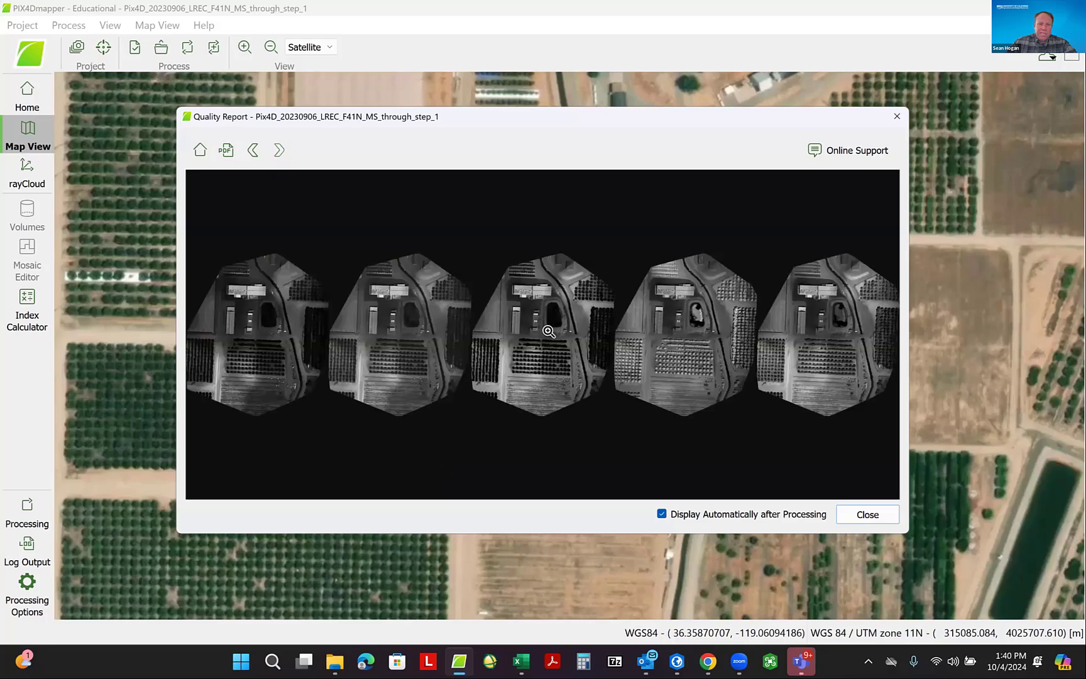
click(548, 332)
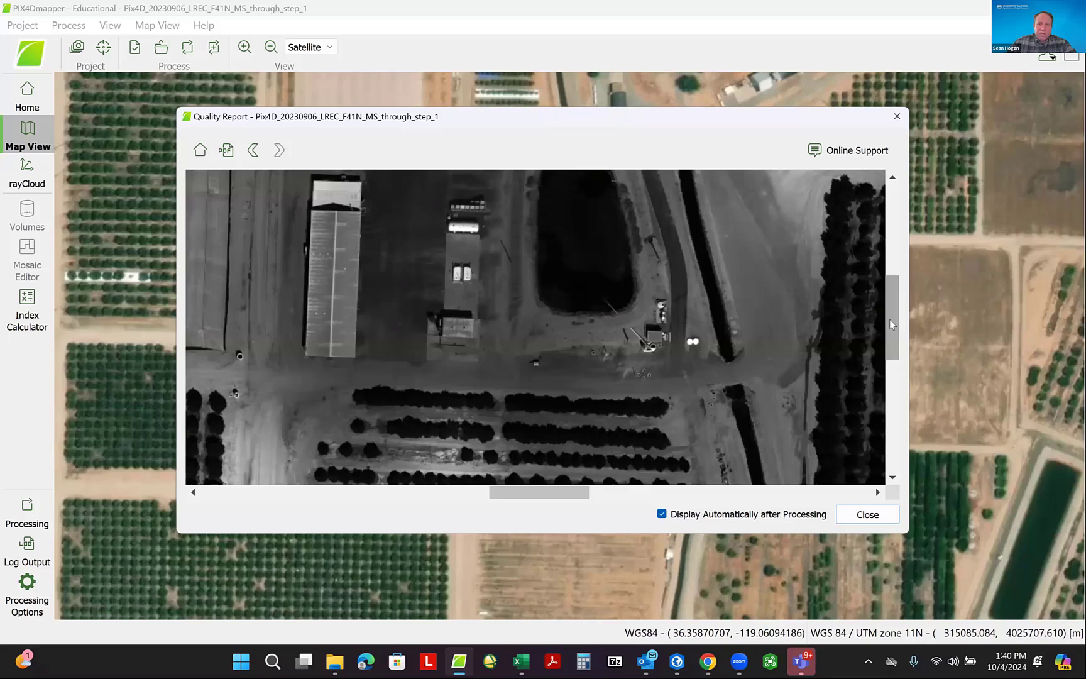
drag(889, 320, 893, 253)
scroll(899, 242, up, 2)
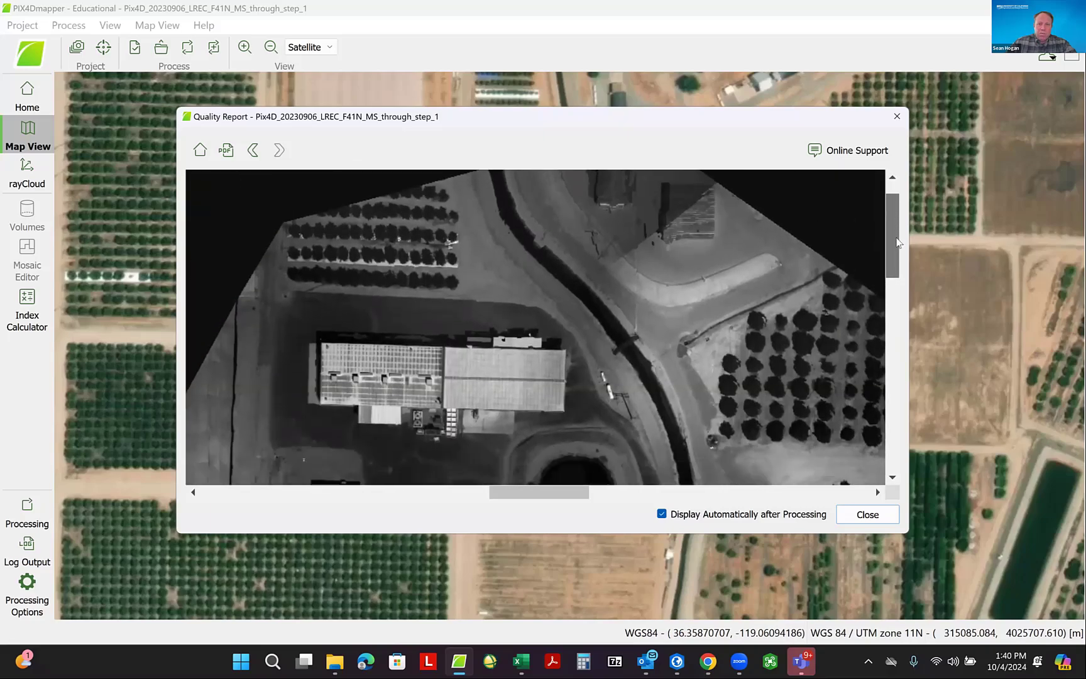
scroll(895, 237, up, 2)
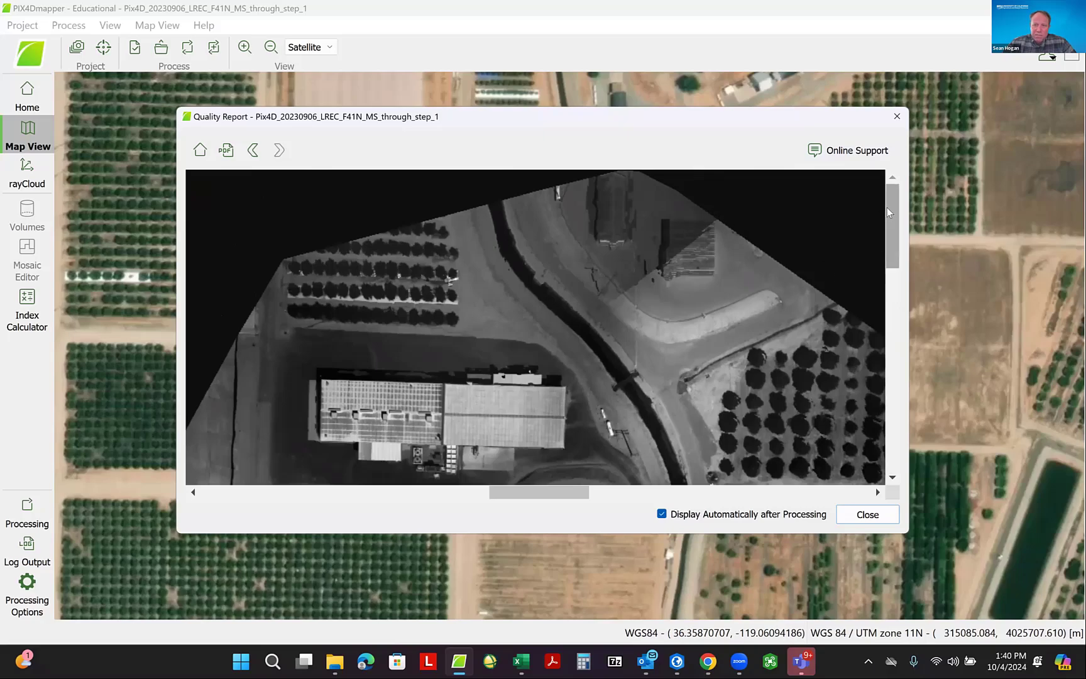
scroll(888, 216, down, 1)
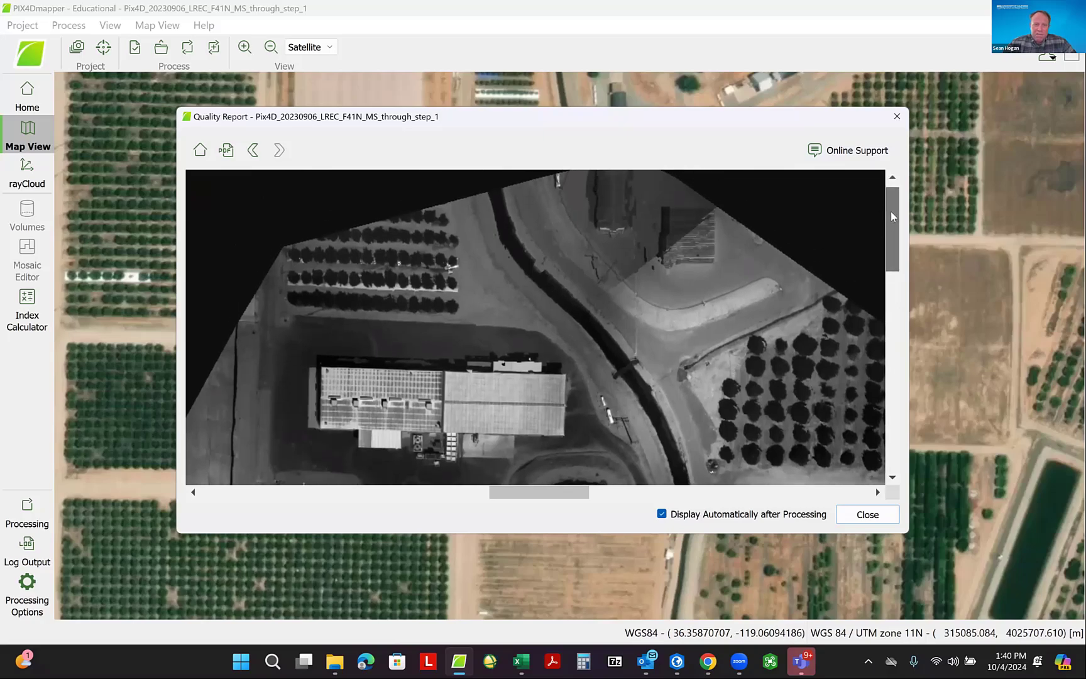
scroll(898, 214, up, 1)
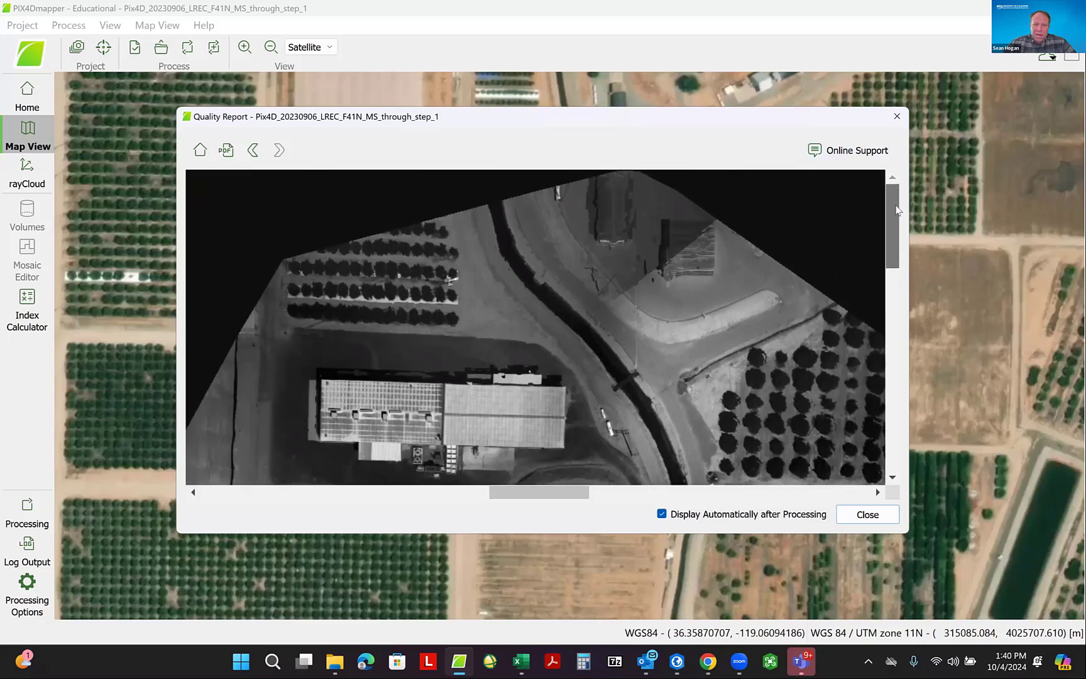
drag(896, 206, 905, 385)
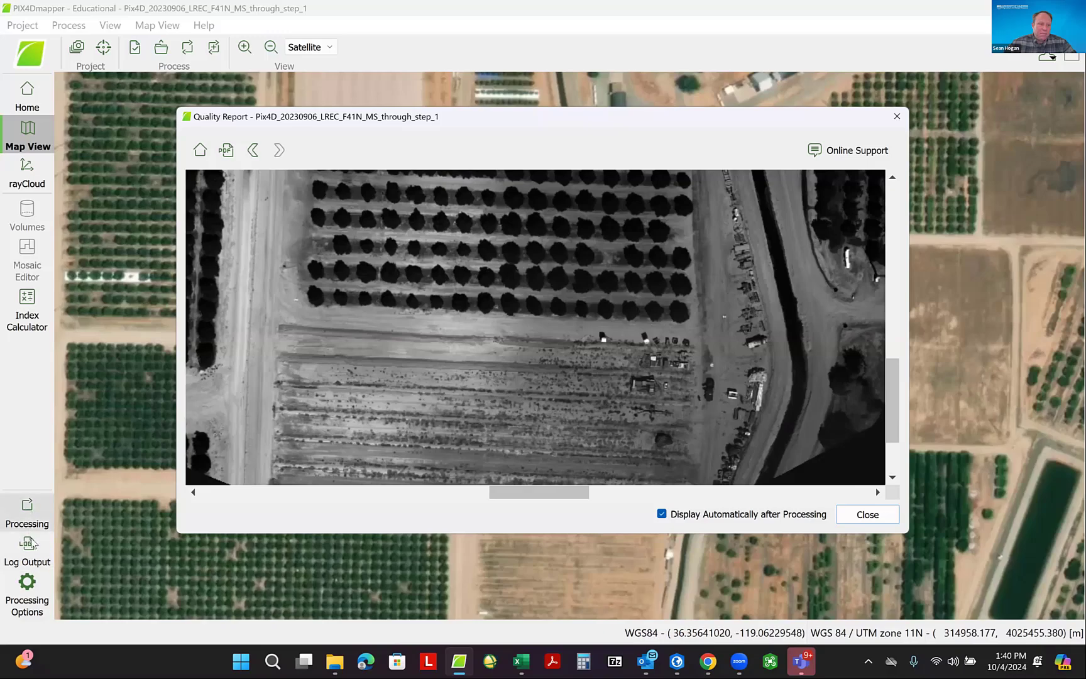
- Try Free Flight or Terrestrial image pair matching for Initial Processing, reselect Aerial Grid or Corridor, and dismiss the processing options
click(27, 594)
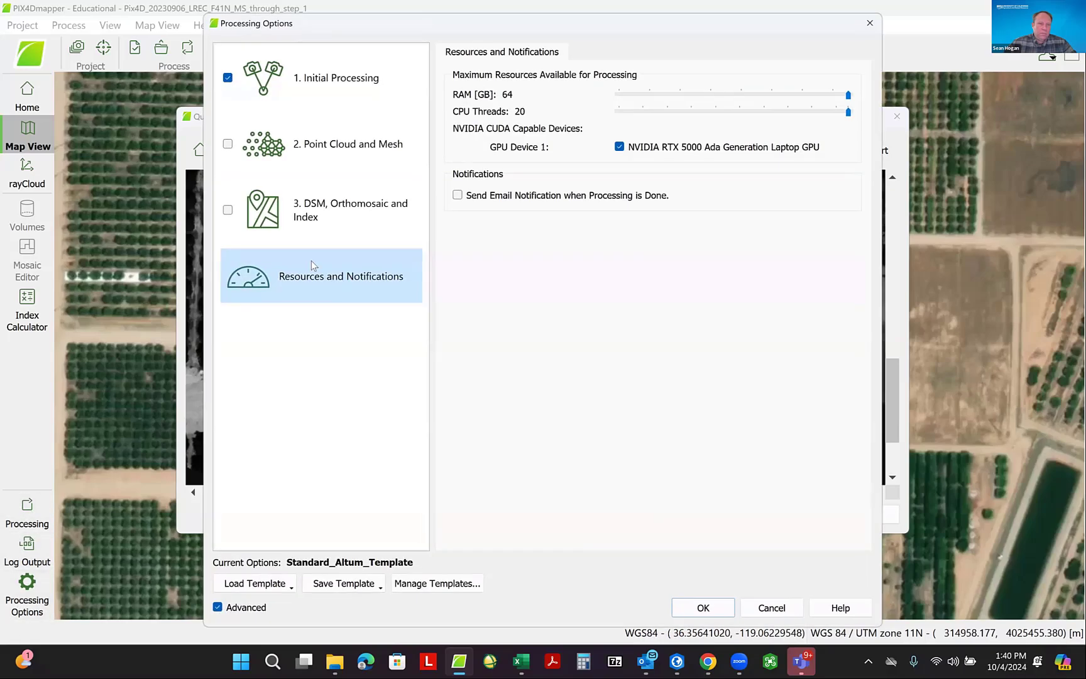
click(350, 79)
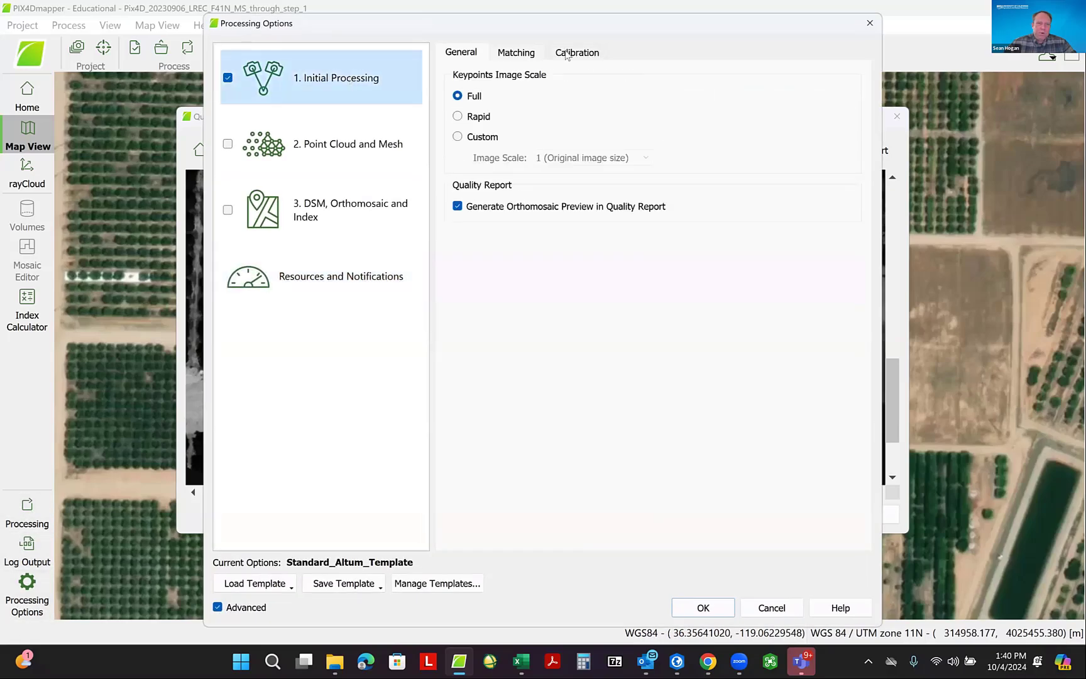
click(516, 52)
click(457, 117)
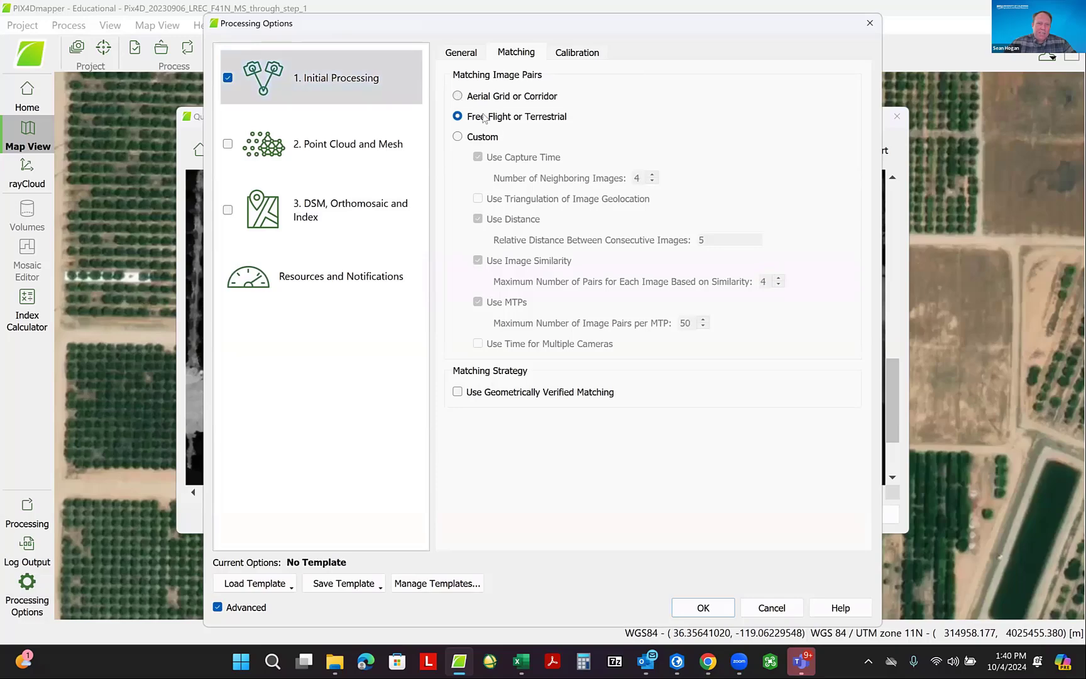
click(458, 97)
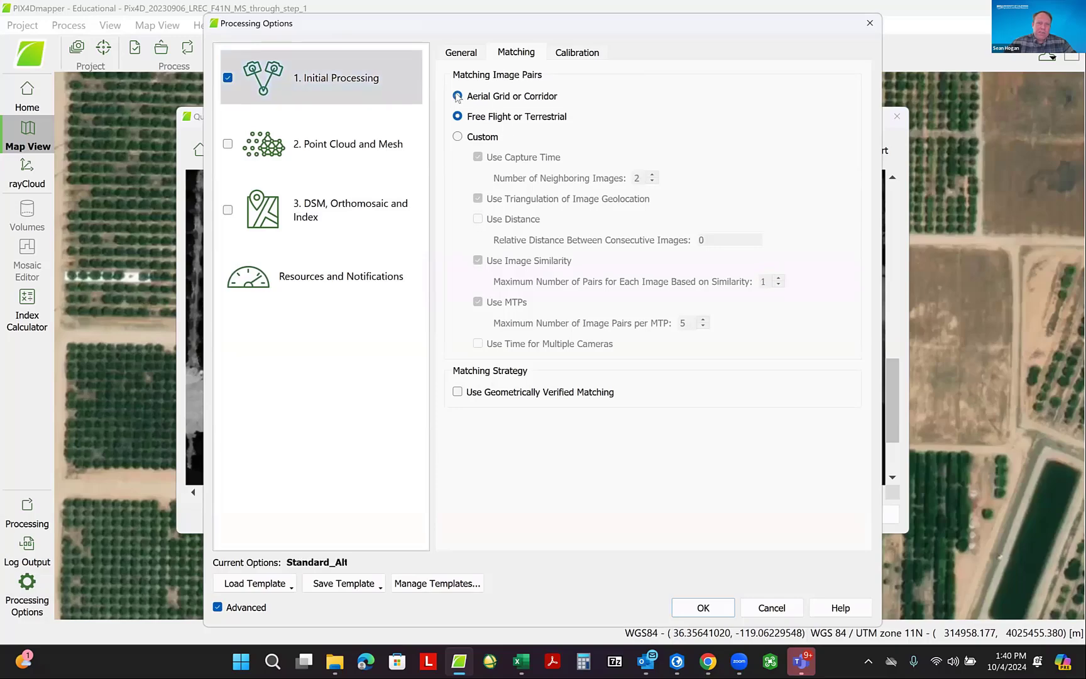
click(868, 27)
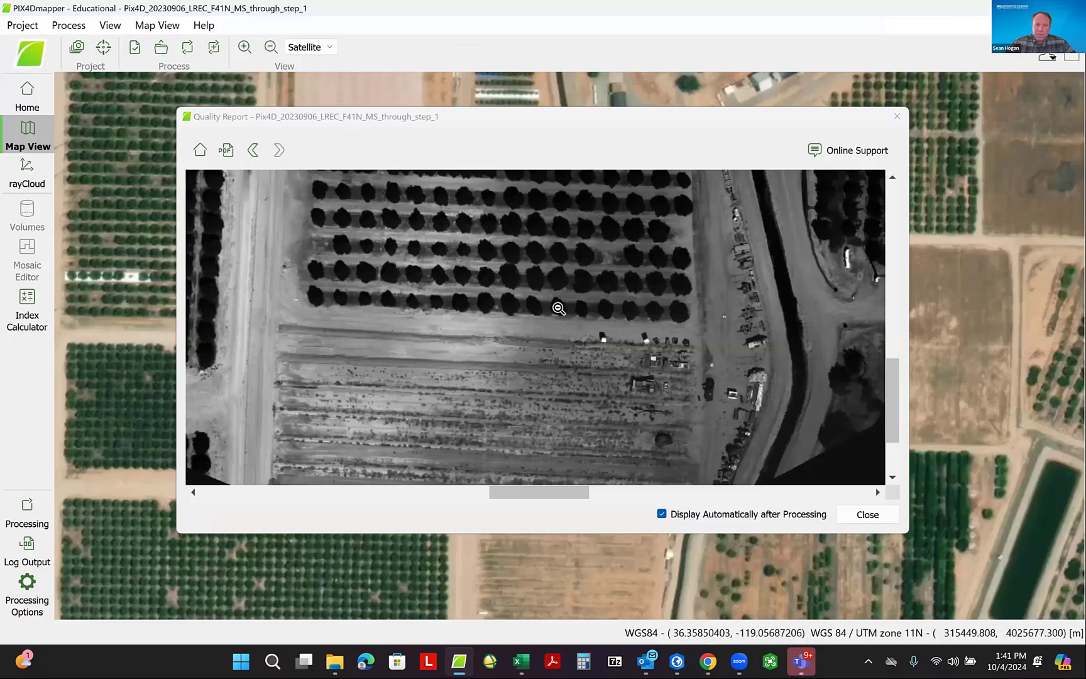
- Enlarge the sparse Digital Surface Model in the report's Preview section, inspect it at full size across the whole site, and return to the report
click(253, 150)
click(382, 186)
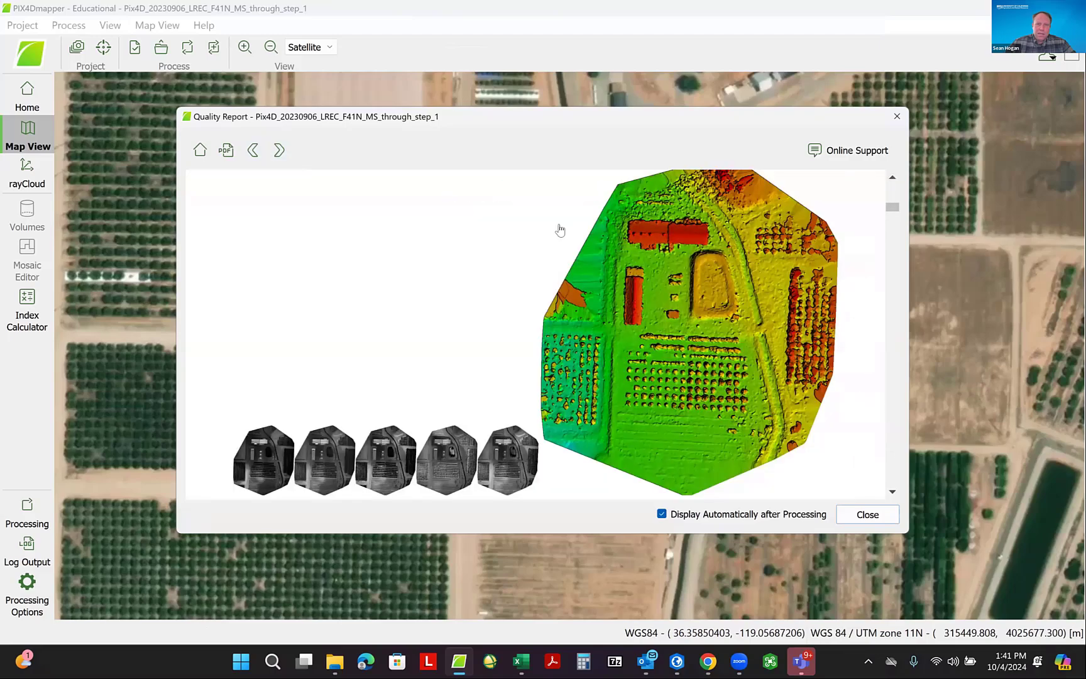
click(693, 316)
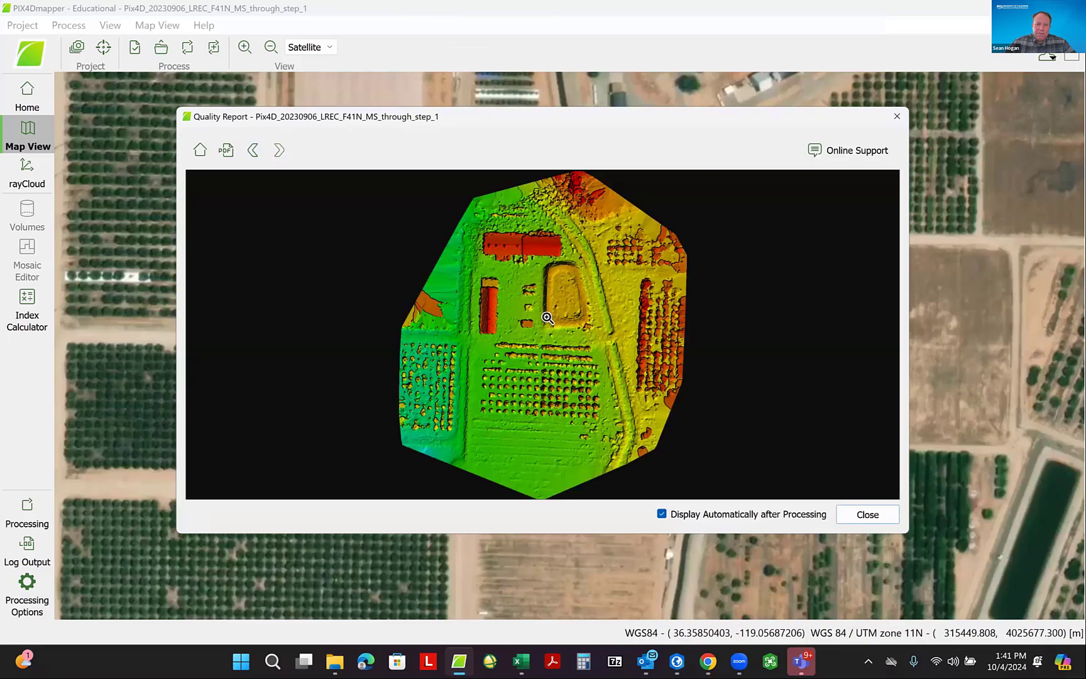
click(585, 293)
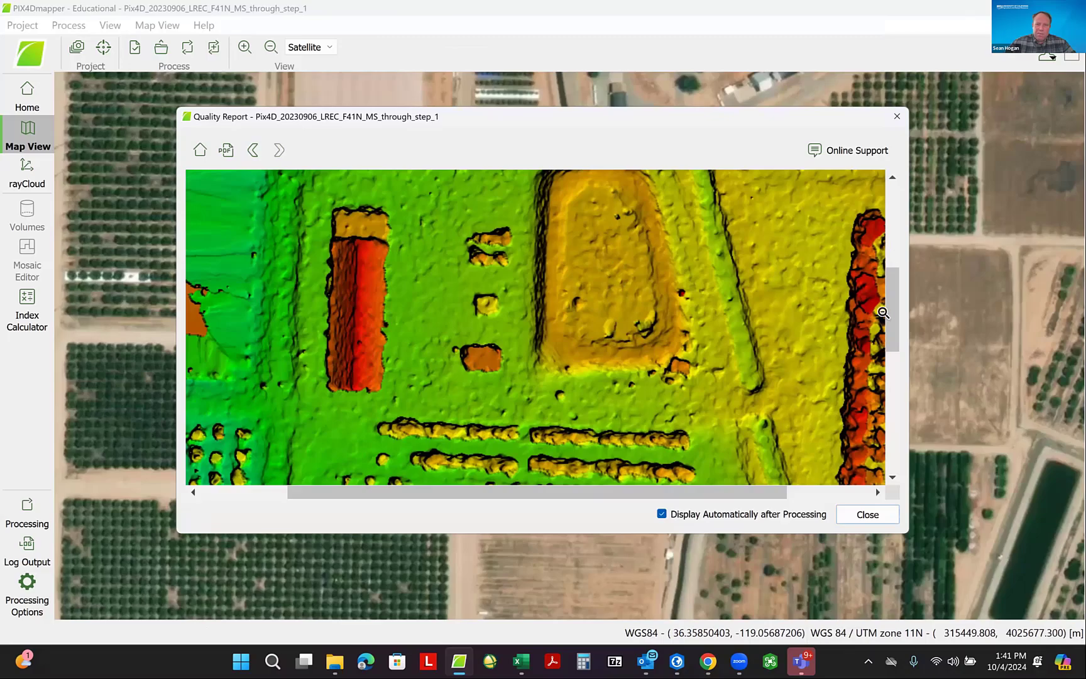
drag(888, 301, 896, 243)
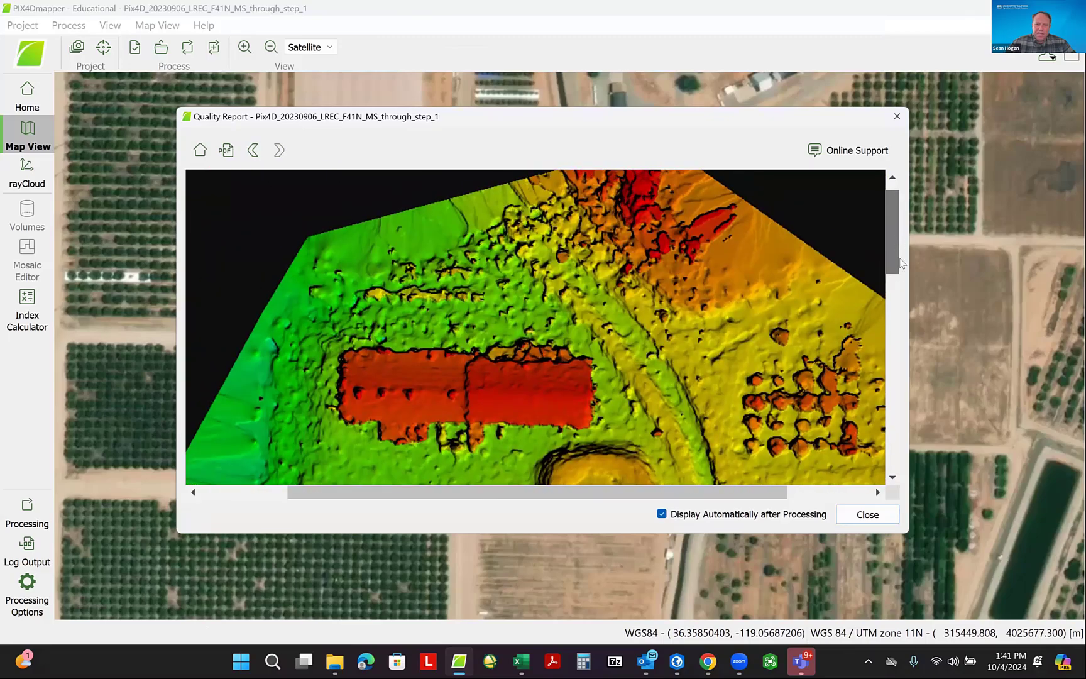
scroll(896, 329, down, 5)
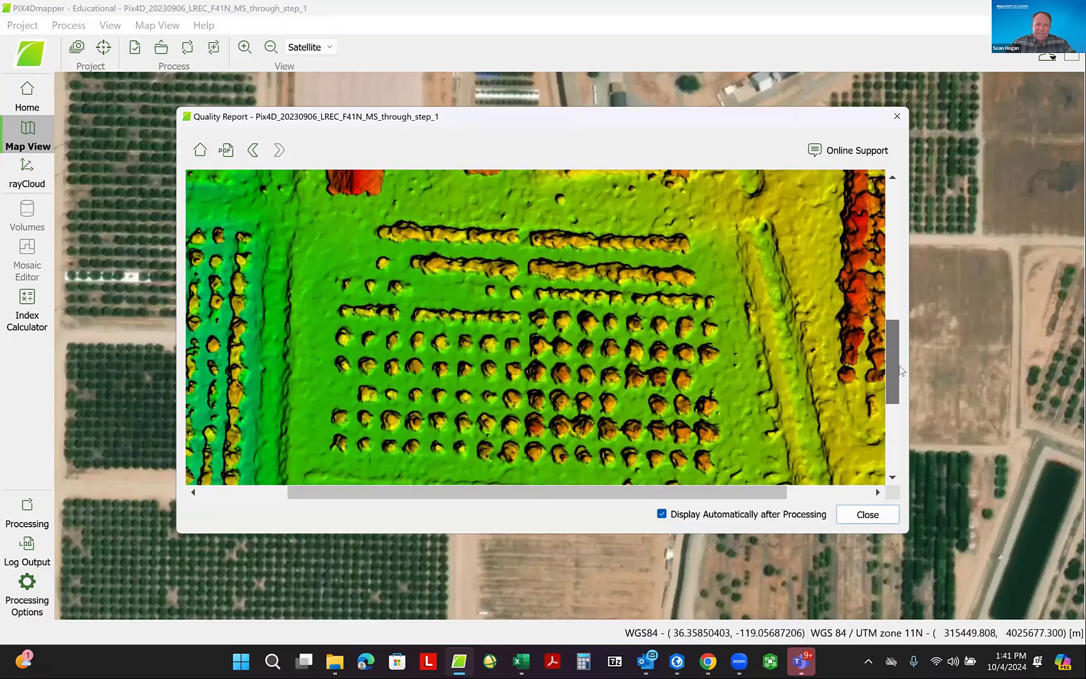
drag(900, 371, 919, 435)
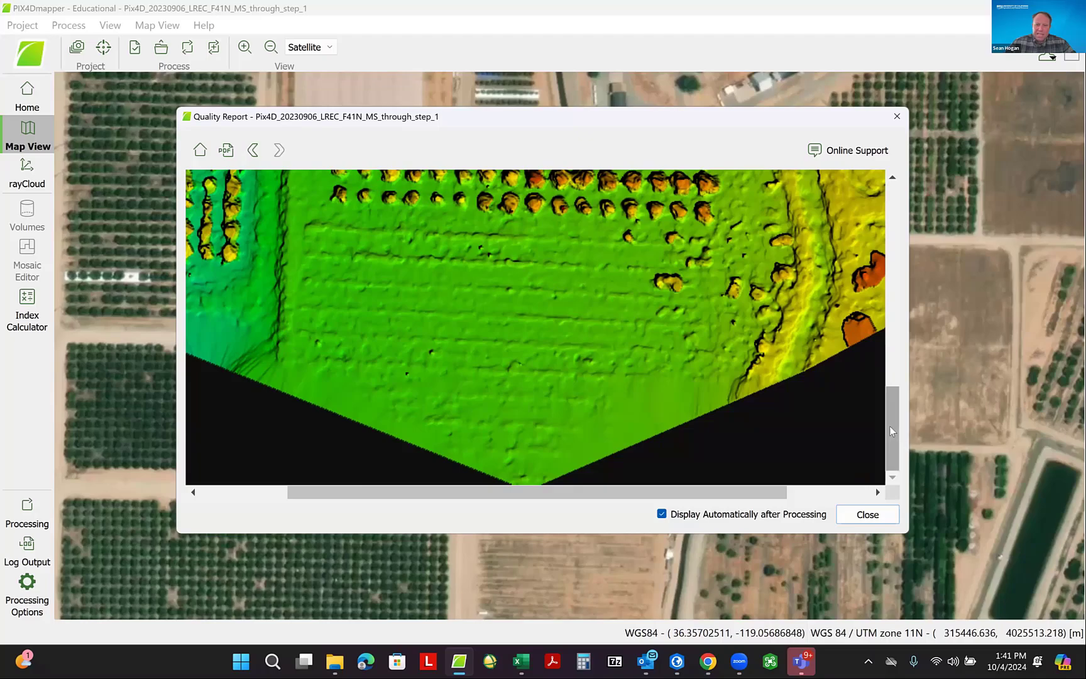
drag(889, 425, 892, 325)
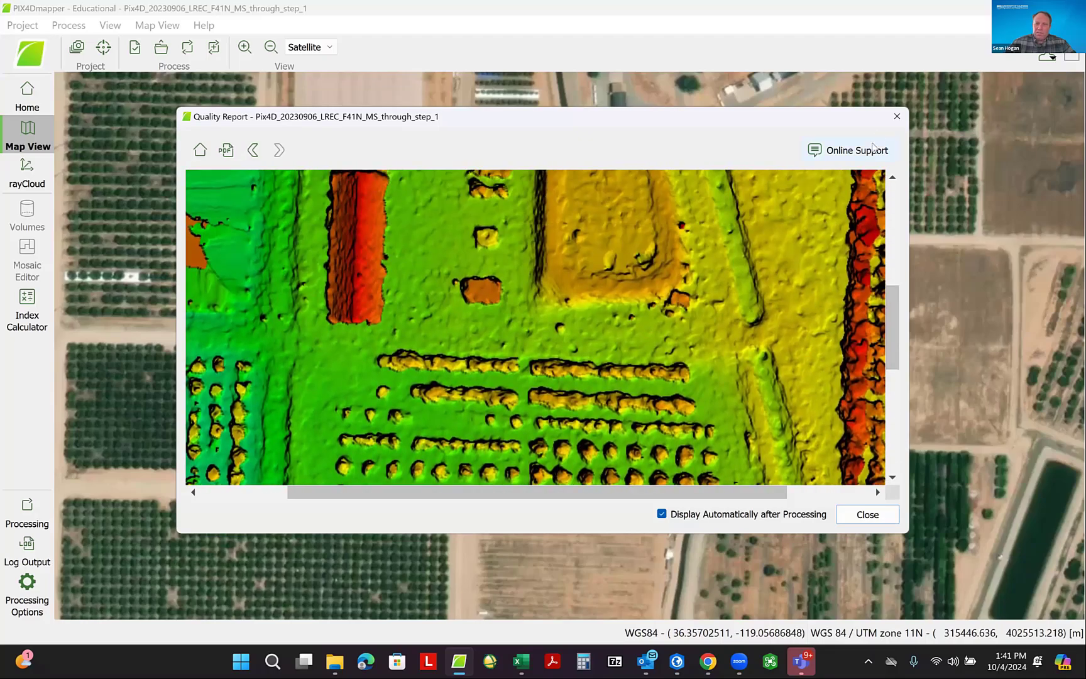
click(258, 153)
- Examine the flight path under Initial Image Positions and the plot under Computed Image/GCPs/Manual Tie Points Positions
scroll(707, 309, down, 7)
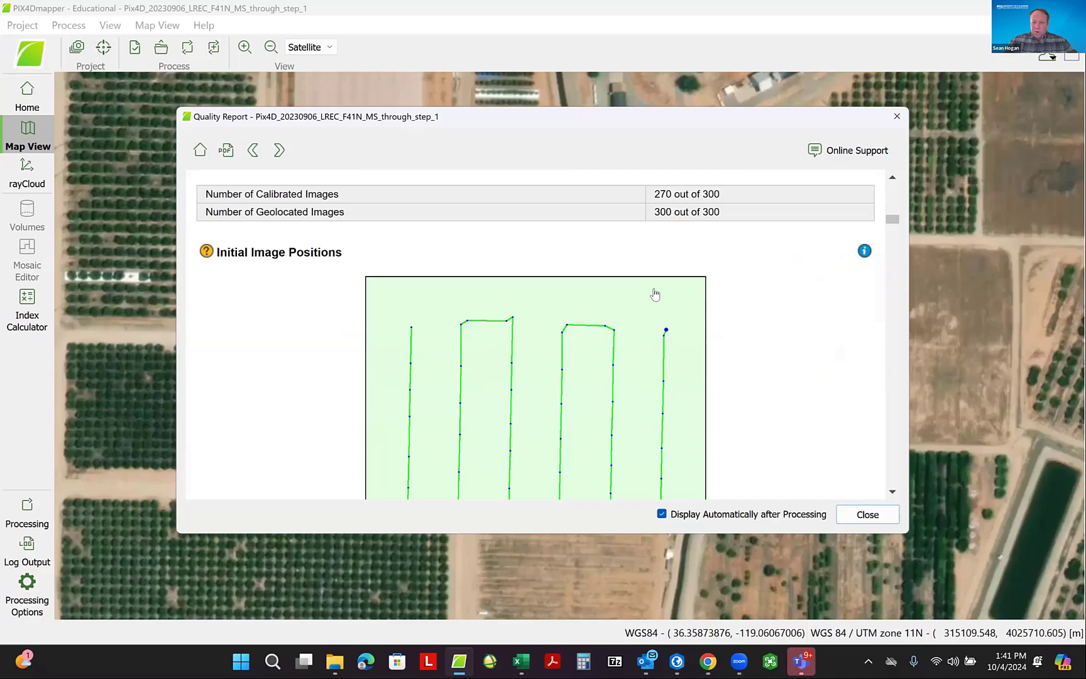
scroll(639, 297, down, 1)
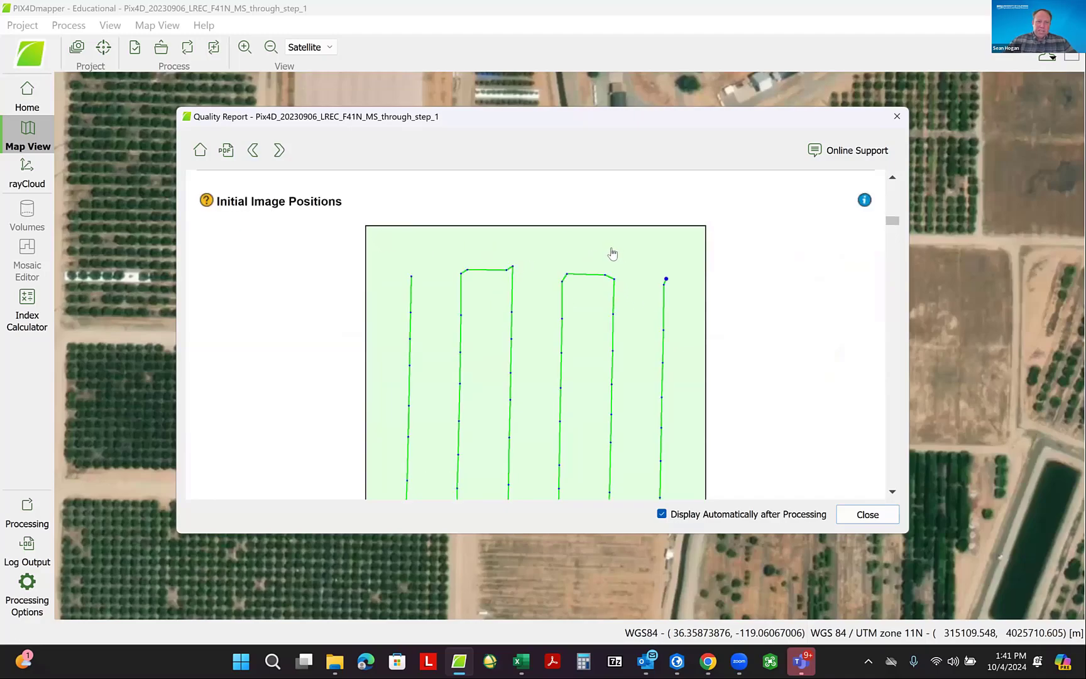
scroll(603, 263, down, 5)
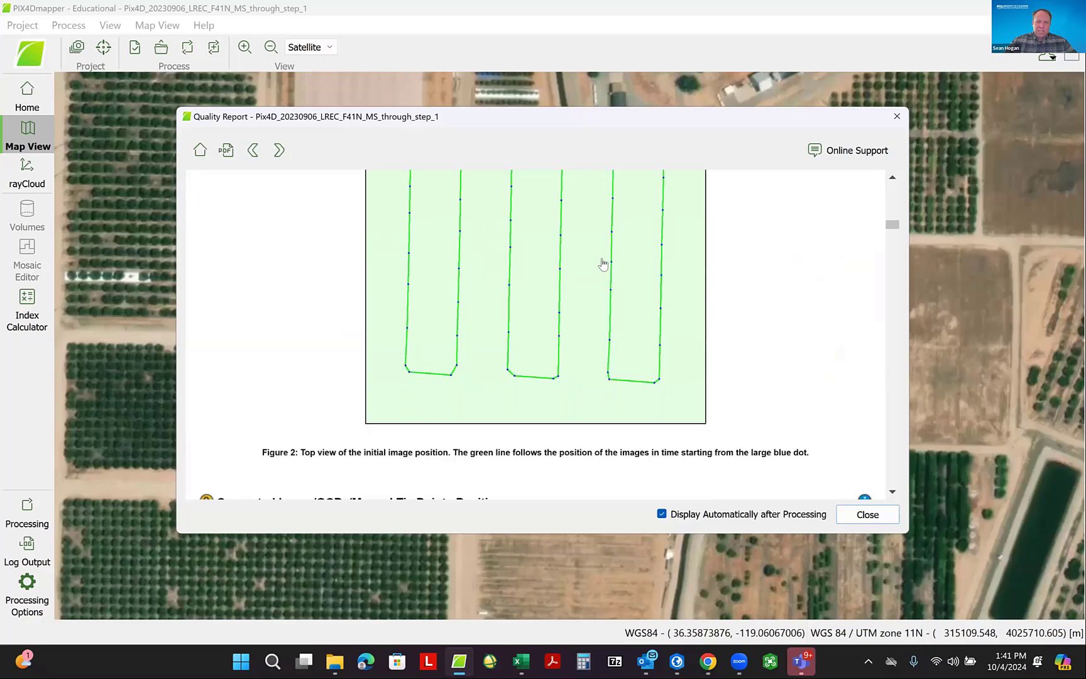
scroll(603, 263, down, 1)
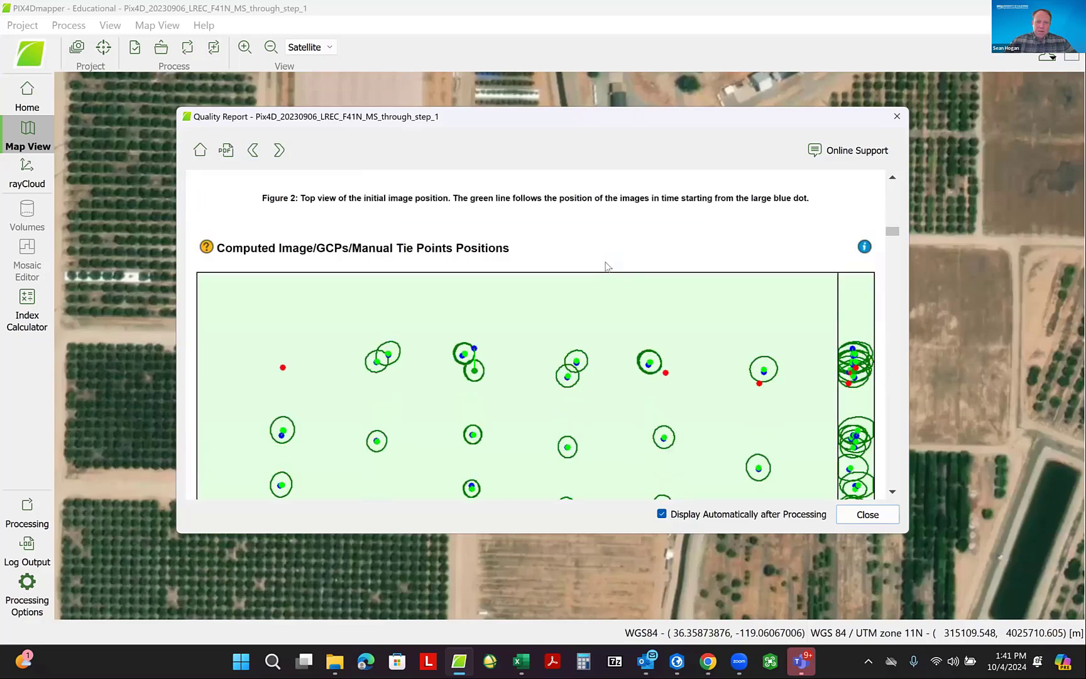
scroll(606, 266, down, 1)
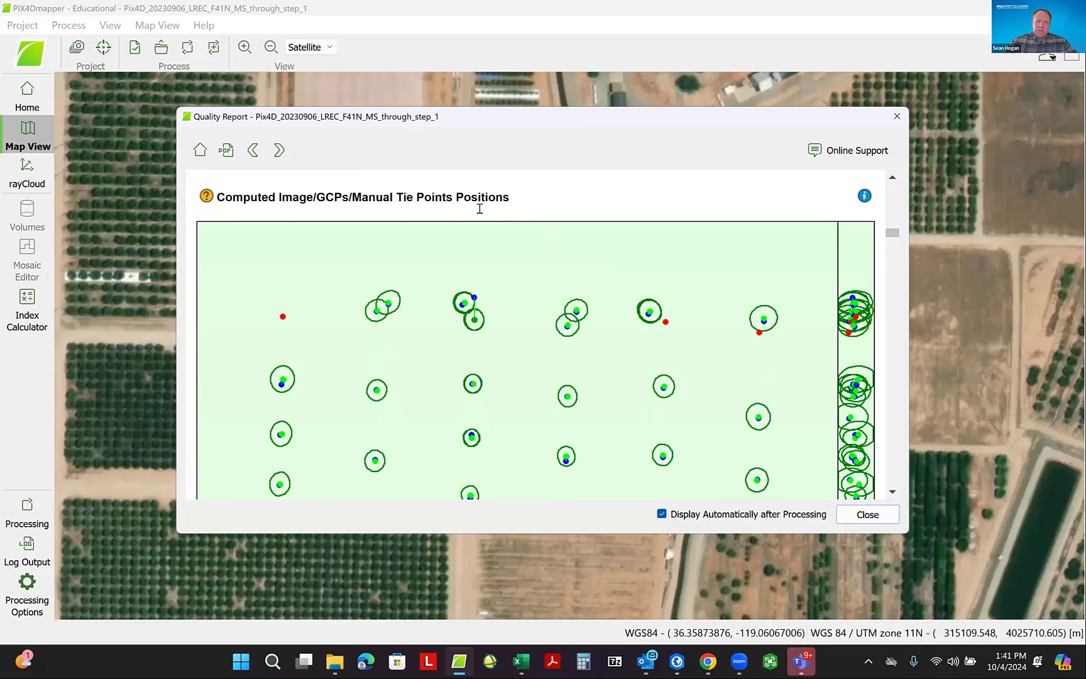
- Examine the rest of the Computed Image/GCPs/Manual Tie Points Positions plot and the image overlap map below it
scroll(667, 229, down, 2)
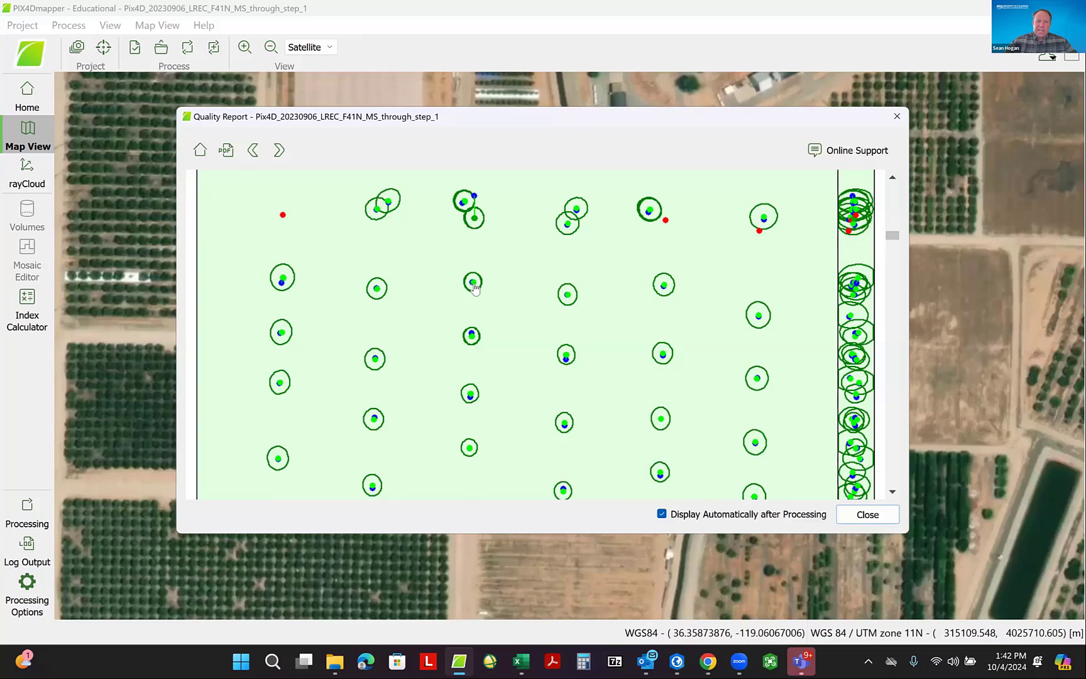
scroll(609, 312, down, 1)
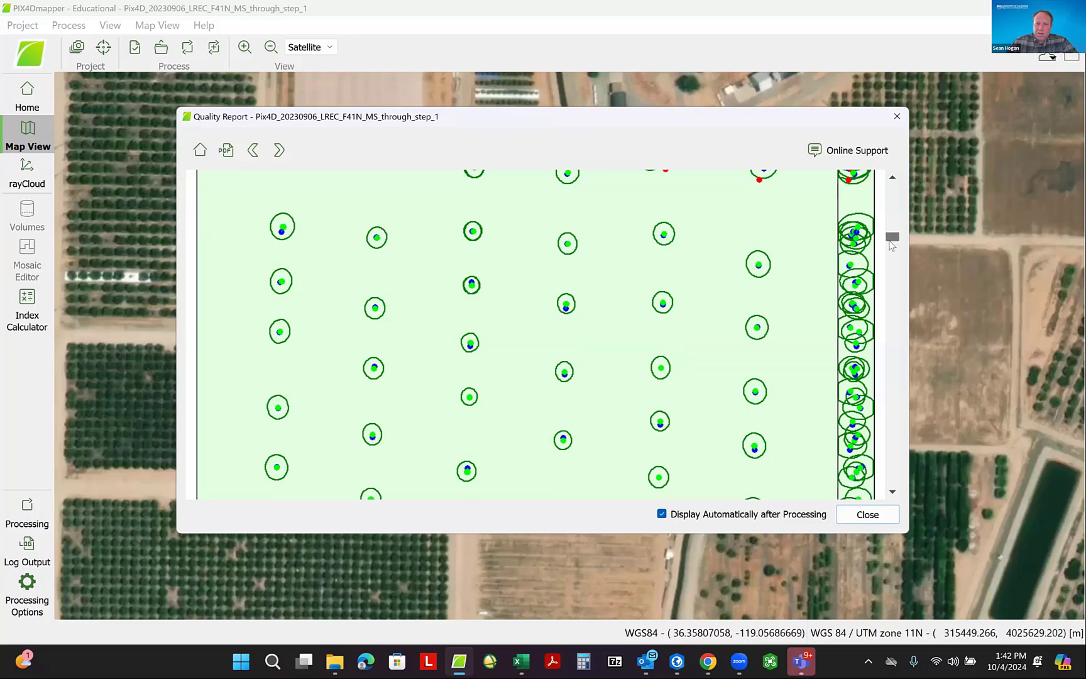
drag(892, 237, 892, 249)
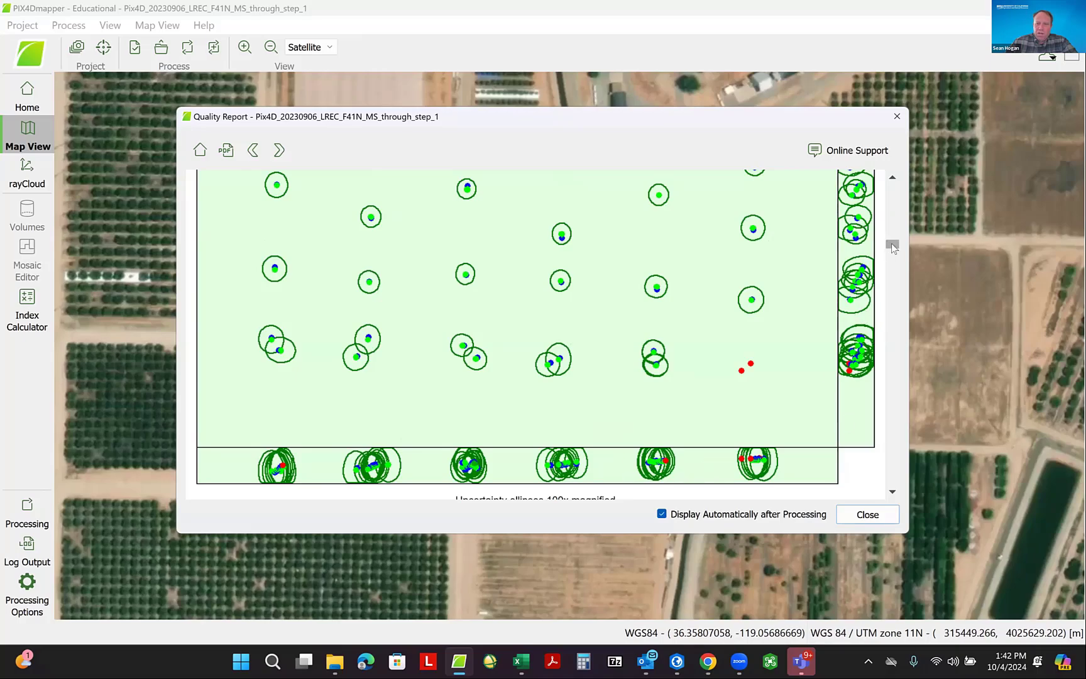
drag(893, 246, 893, 263)
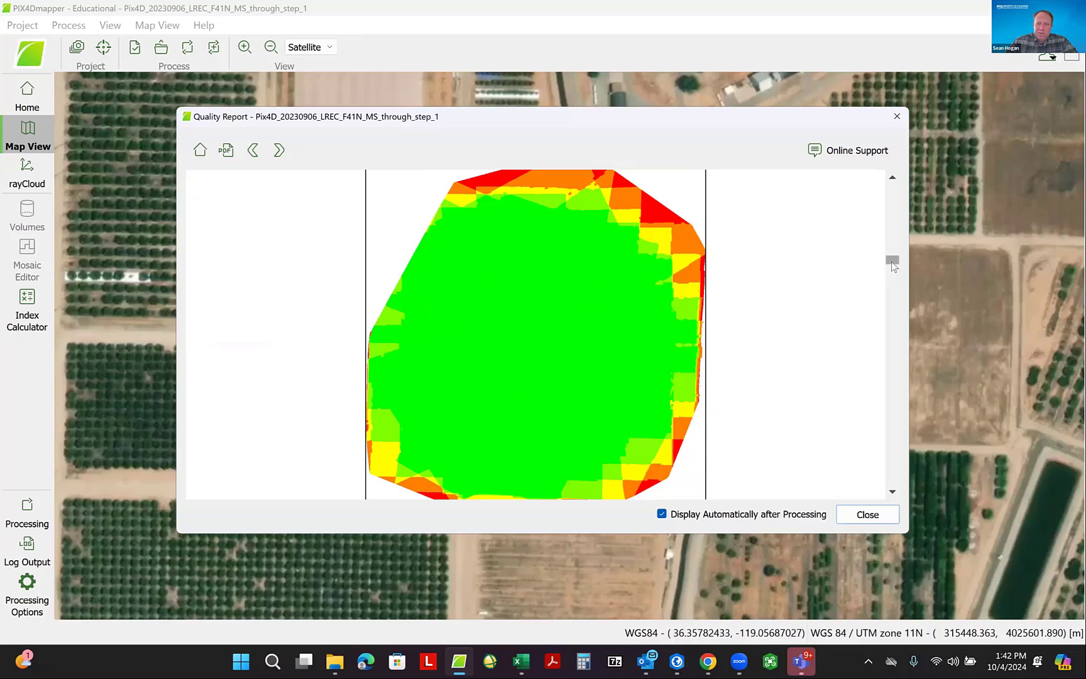
- Examine the plot of links between matched images, comparing its link darkness against the Number of matches legend in Figure 5
drag(892, 264, 920, 442)
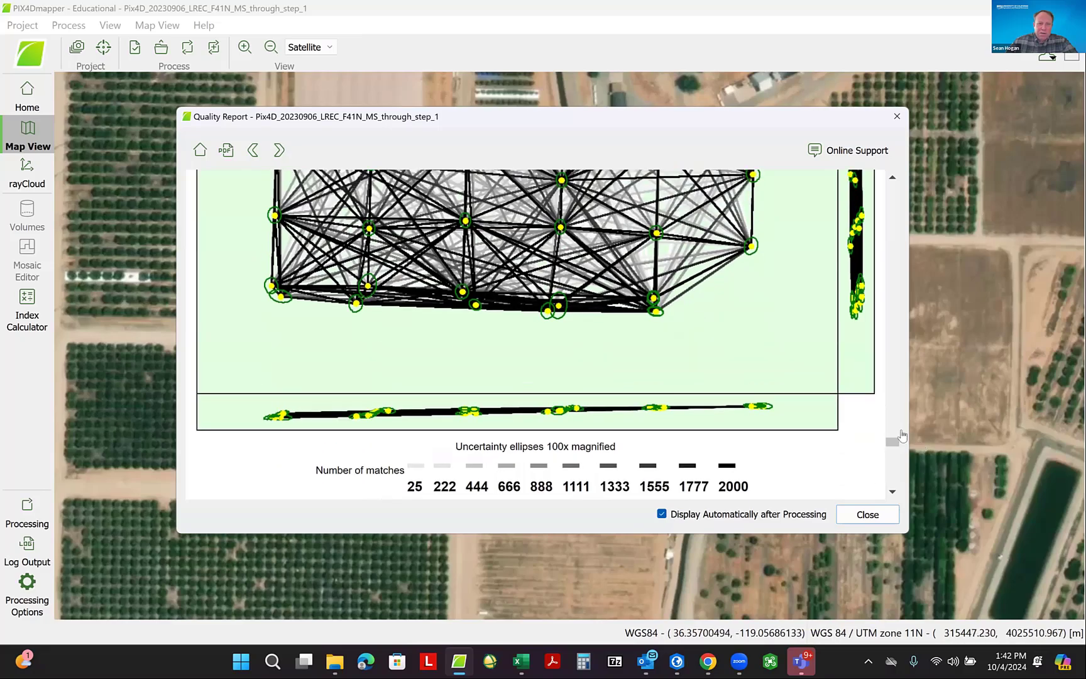
scroll(771, 325, up, 5)
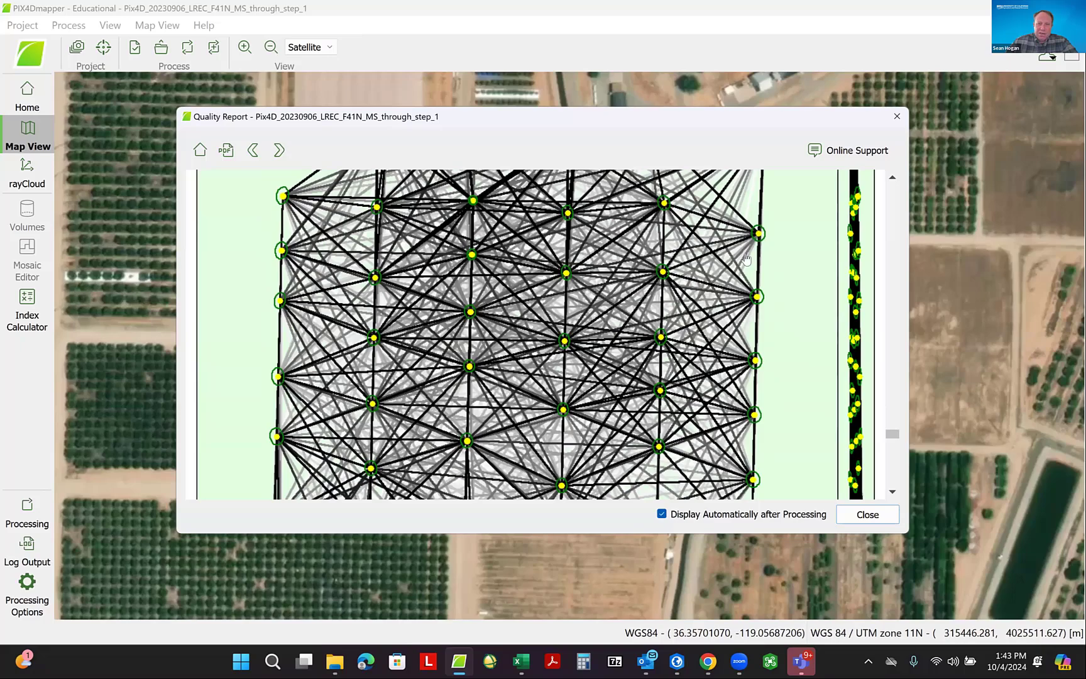
scroll(741, 306, up, 1)
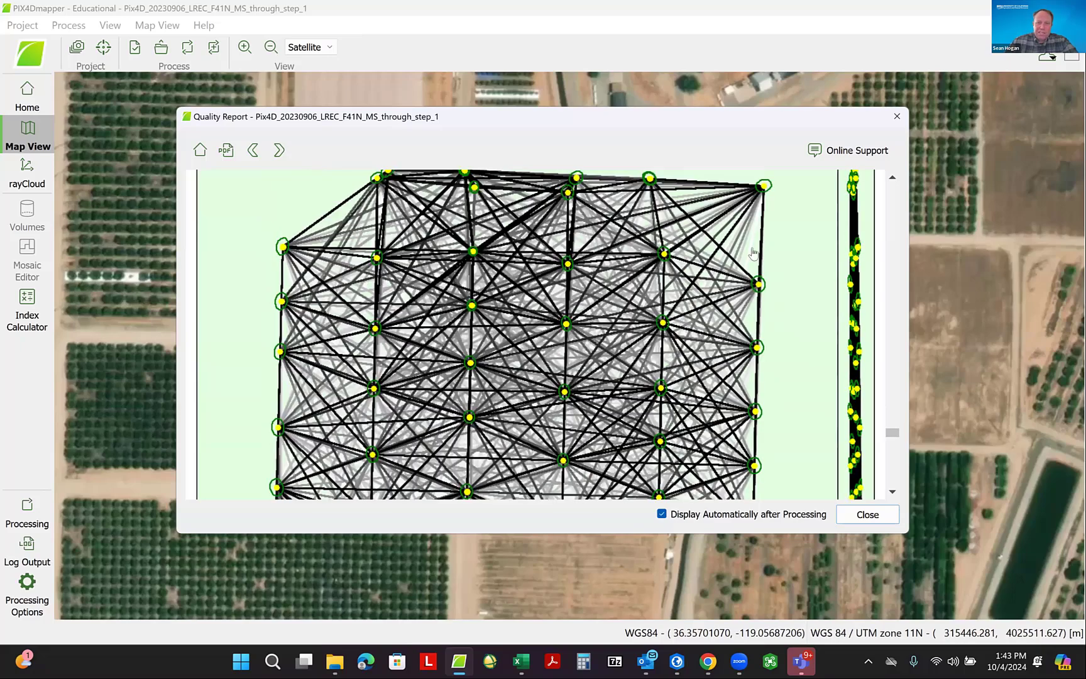
scroll(751, 229, down, 5)
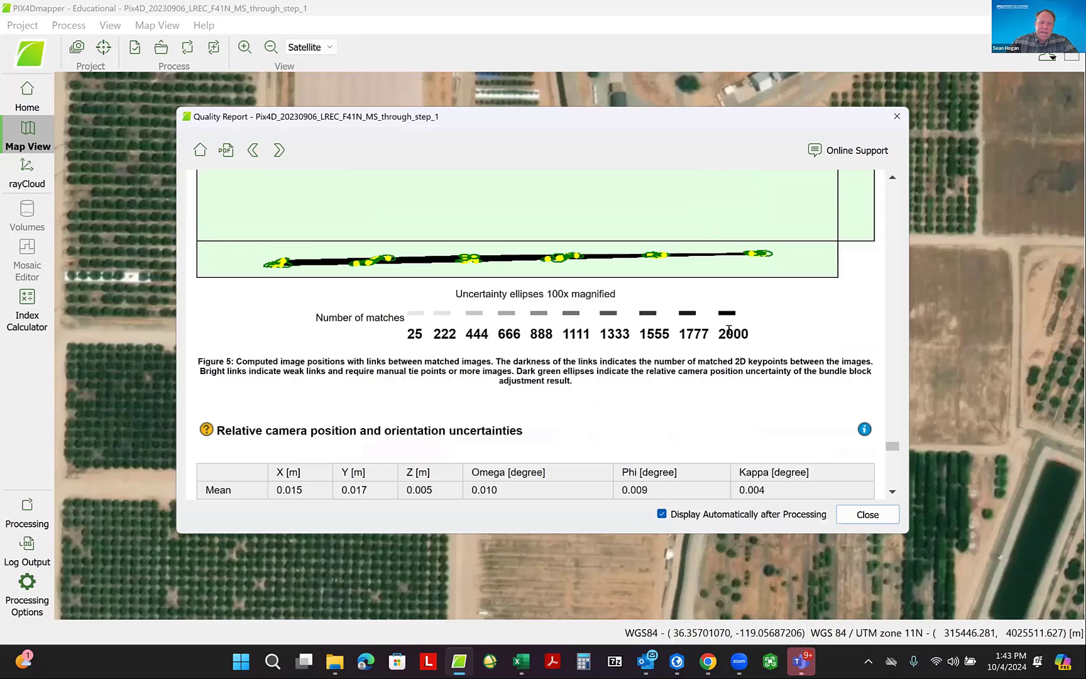
scroll(729, 314, up, 6)
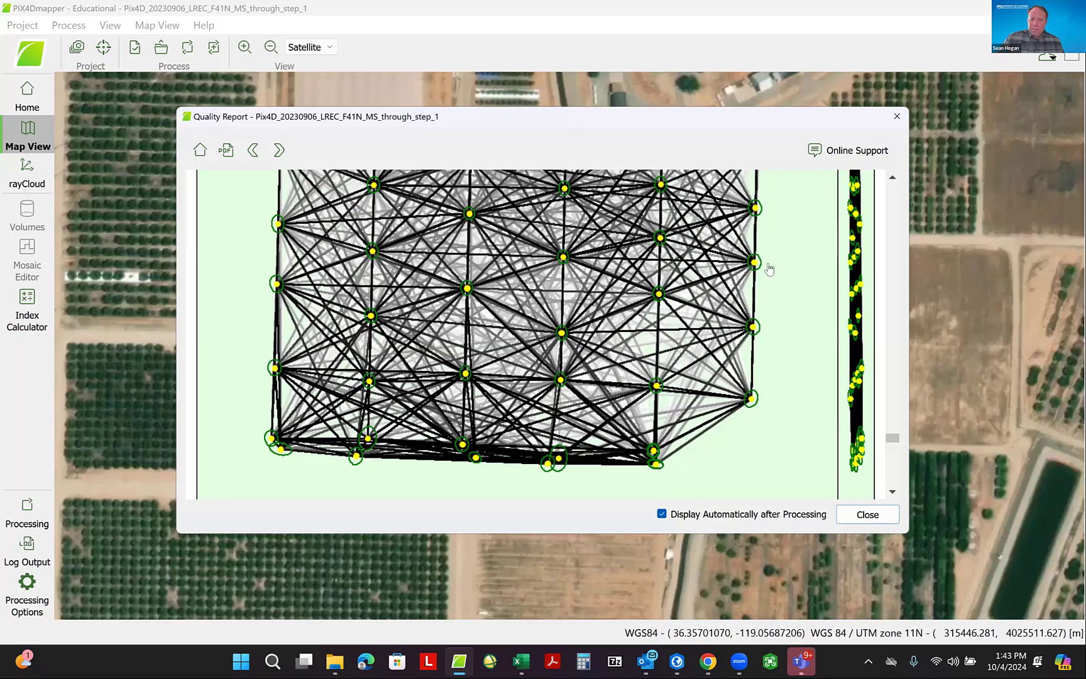
scroll(770, 269, down, 6)
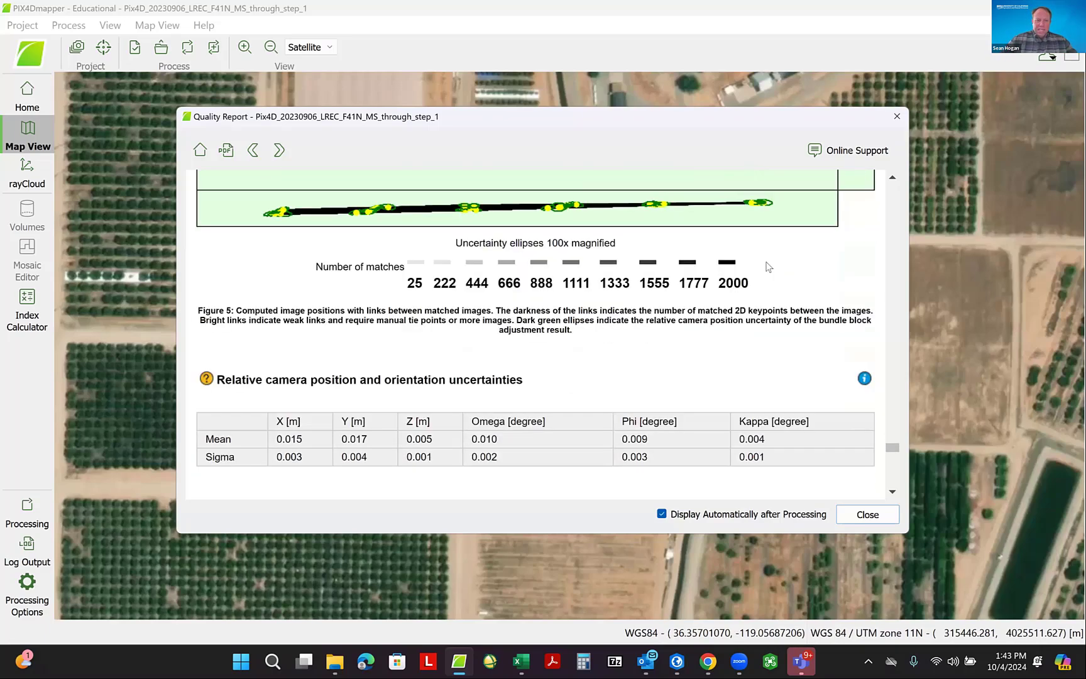
- Review the Absolute and Relative Geolocation Variance tables under the report's Geolocation Details
scroll(681, 288, down, 5)
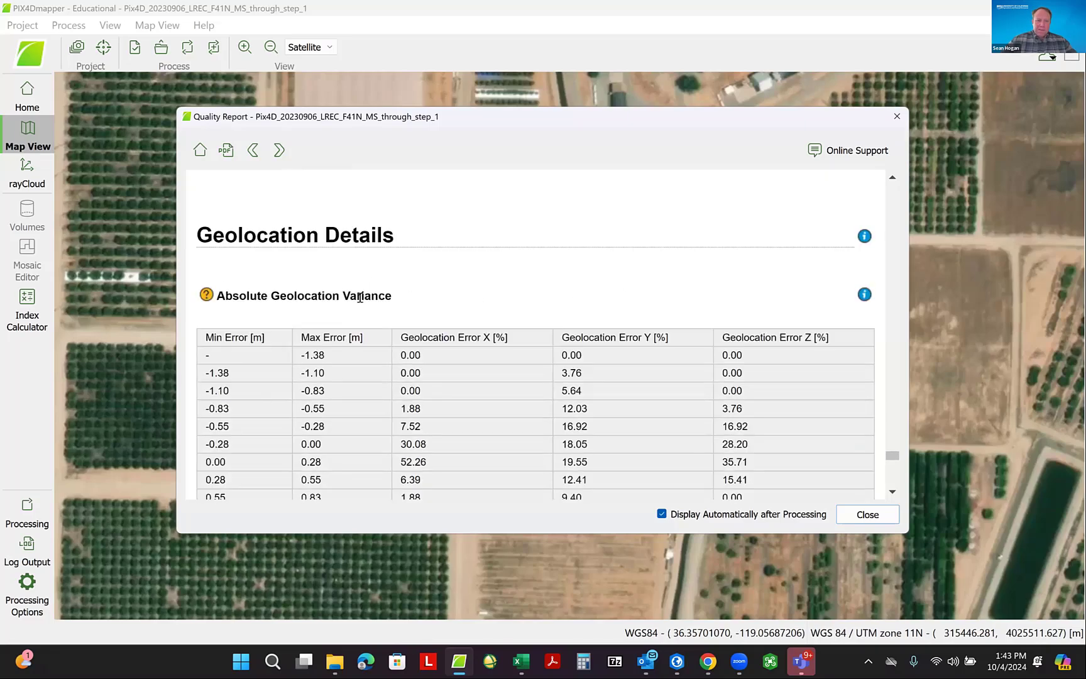
scroll(360, 297, down, 3)
scroll(438, 252, up, 1)
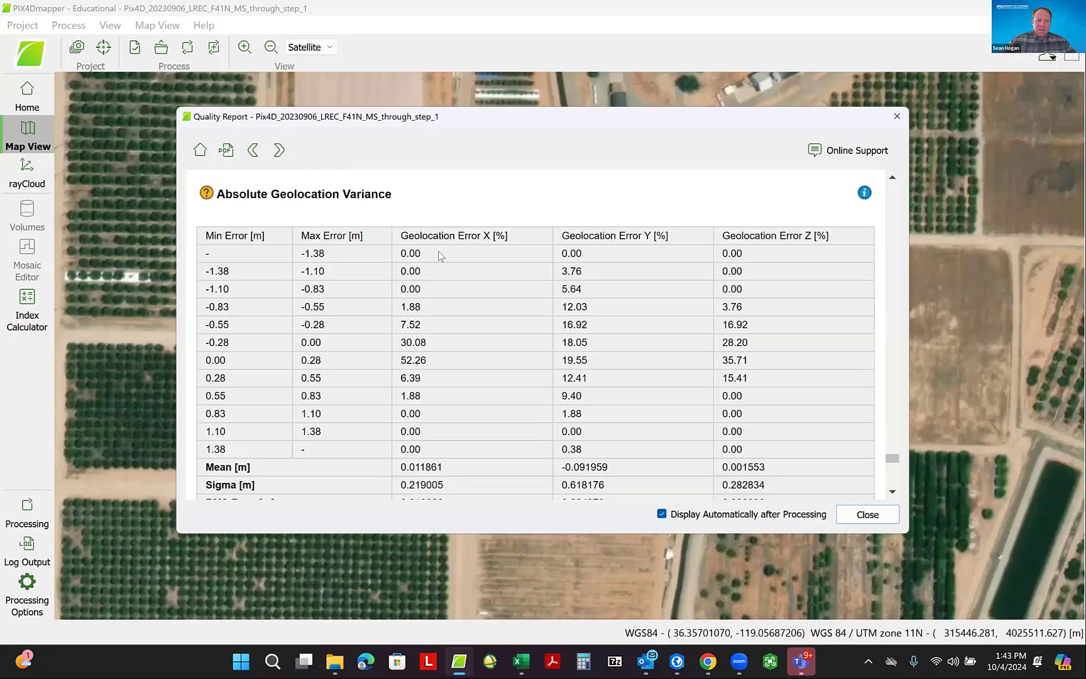
scroll(457, 216, down, 3)
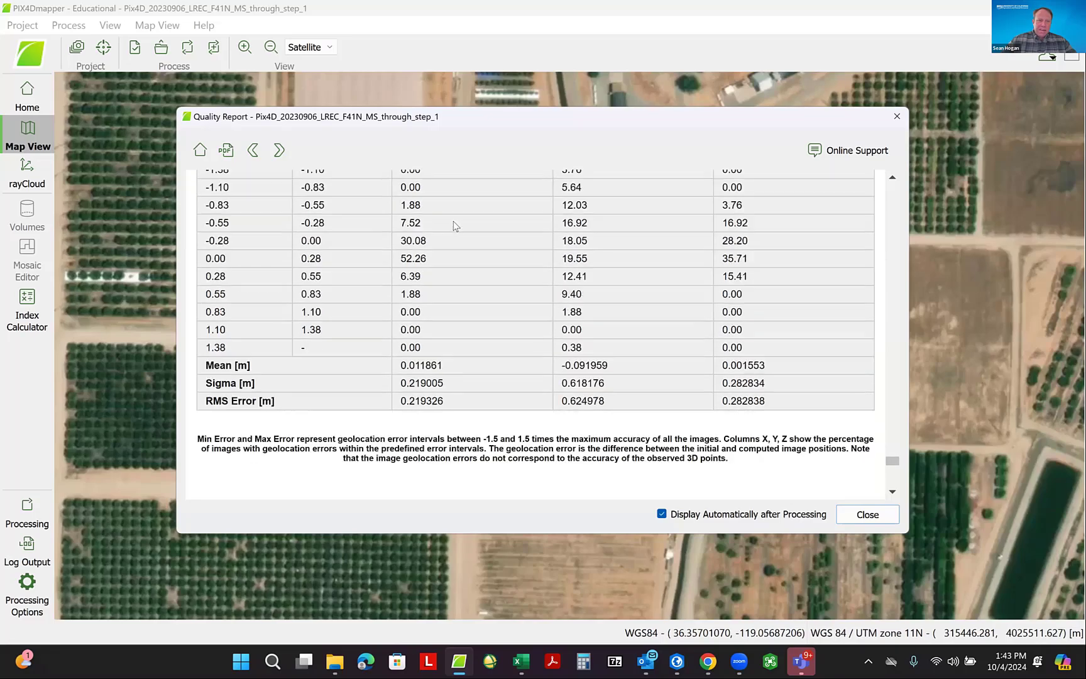
scroll(467, 301, down, 2)
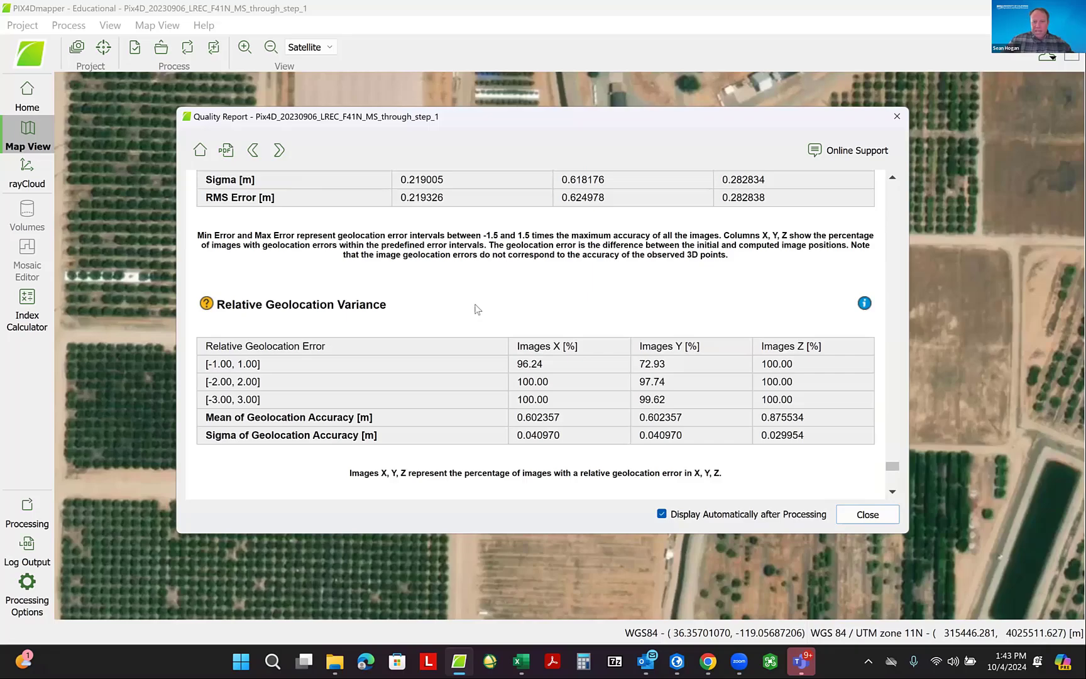
scroll(582, 333, down, 2)
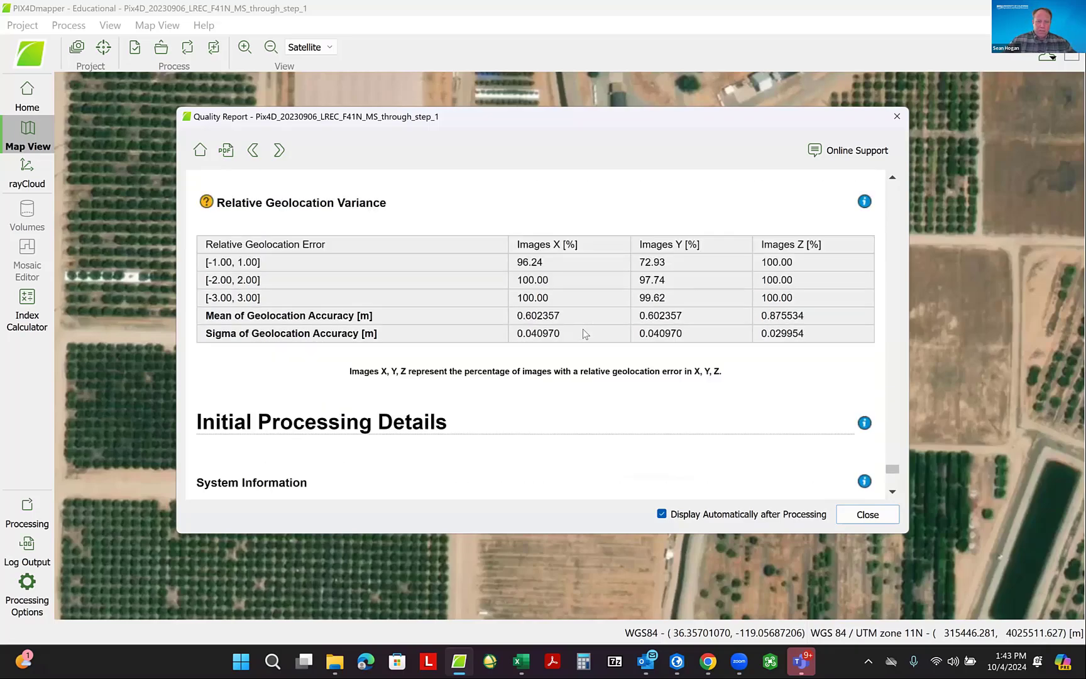
- Review the system information, coordinate systems and processing options under Initial Processing Details, return to the report's beginning and dismiss it
scroll(582, 333, down, 3)
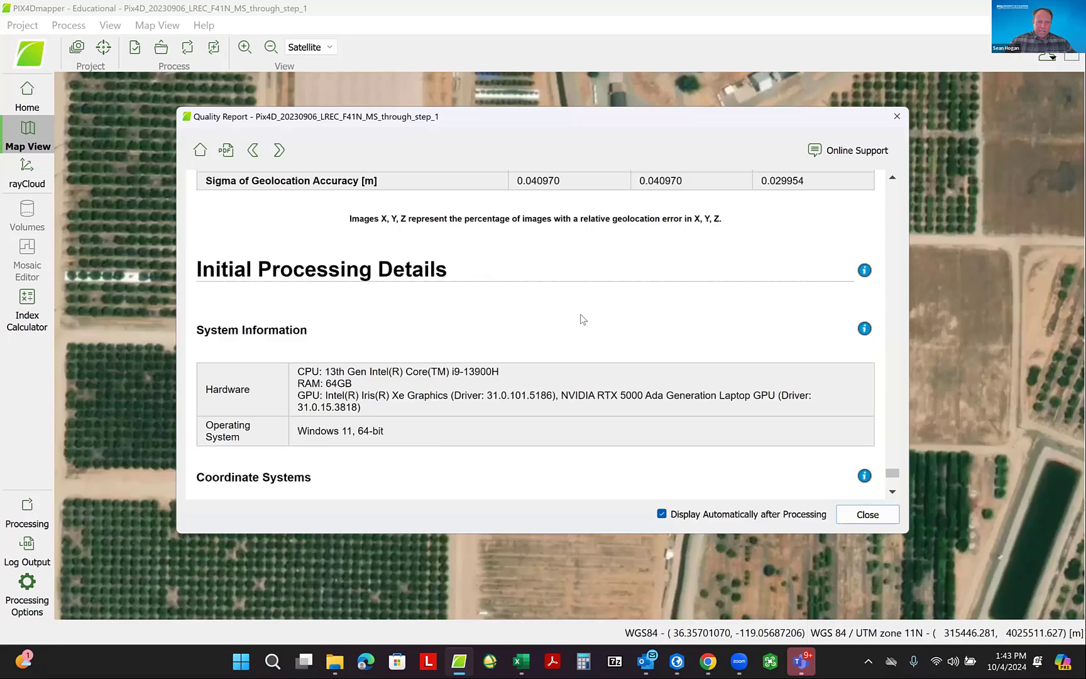
scroll(583, 319, down, 1)
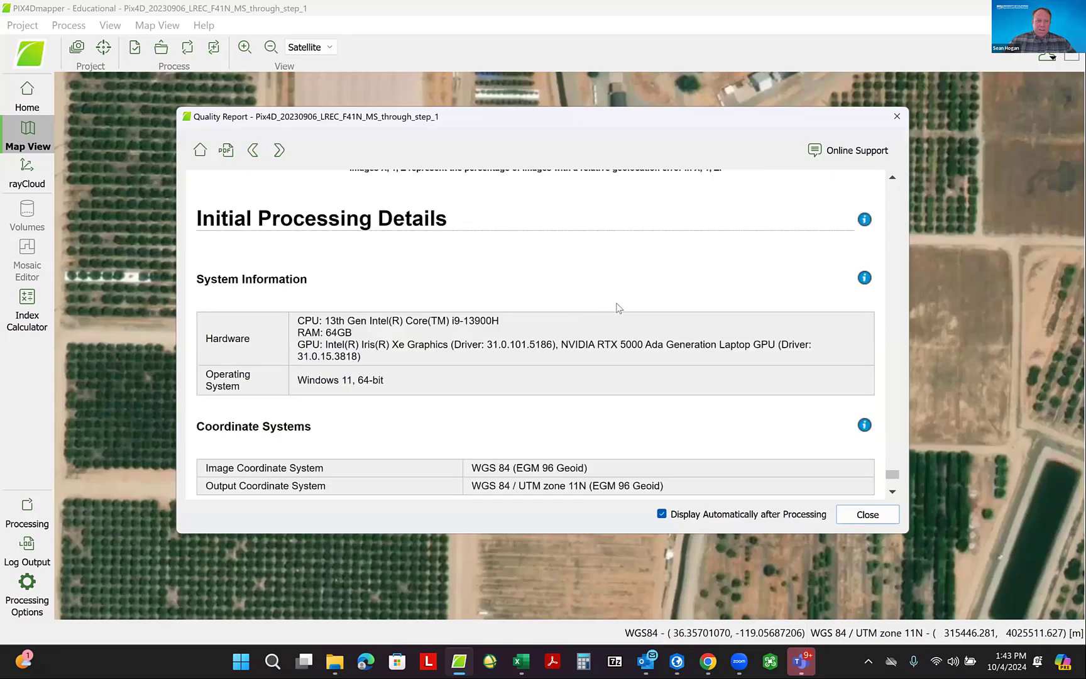
scroll(613, 306, down, 3)
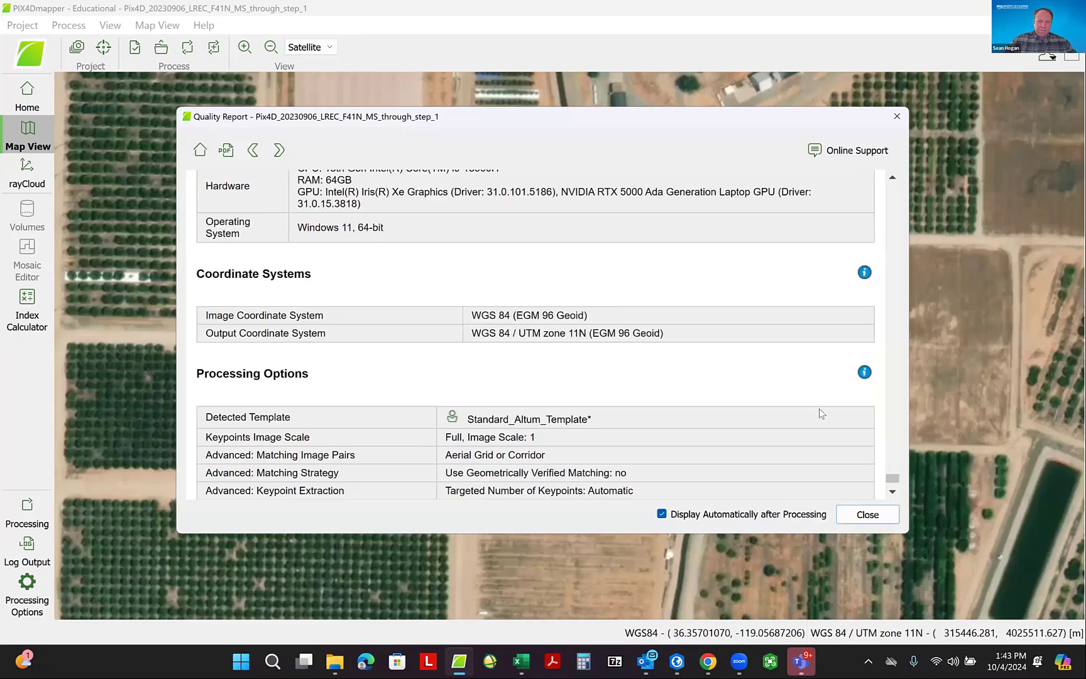
drag(894, 484, 900, 334)
drag(904, 189, 900, 181)
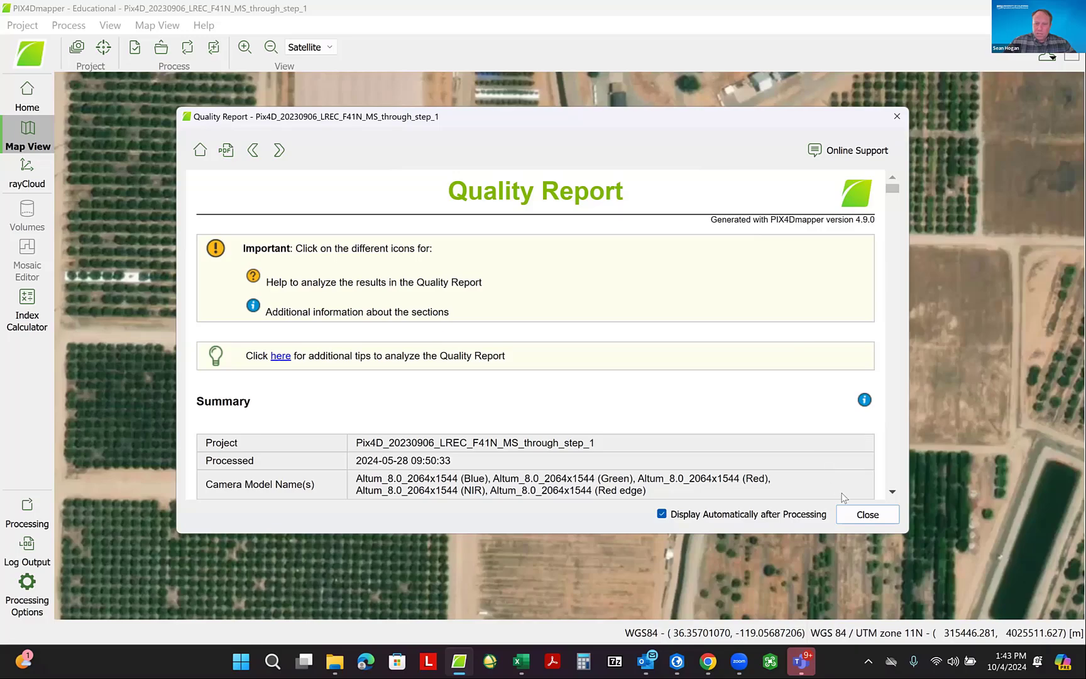
click(868, 514)
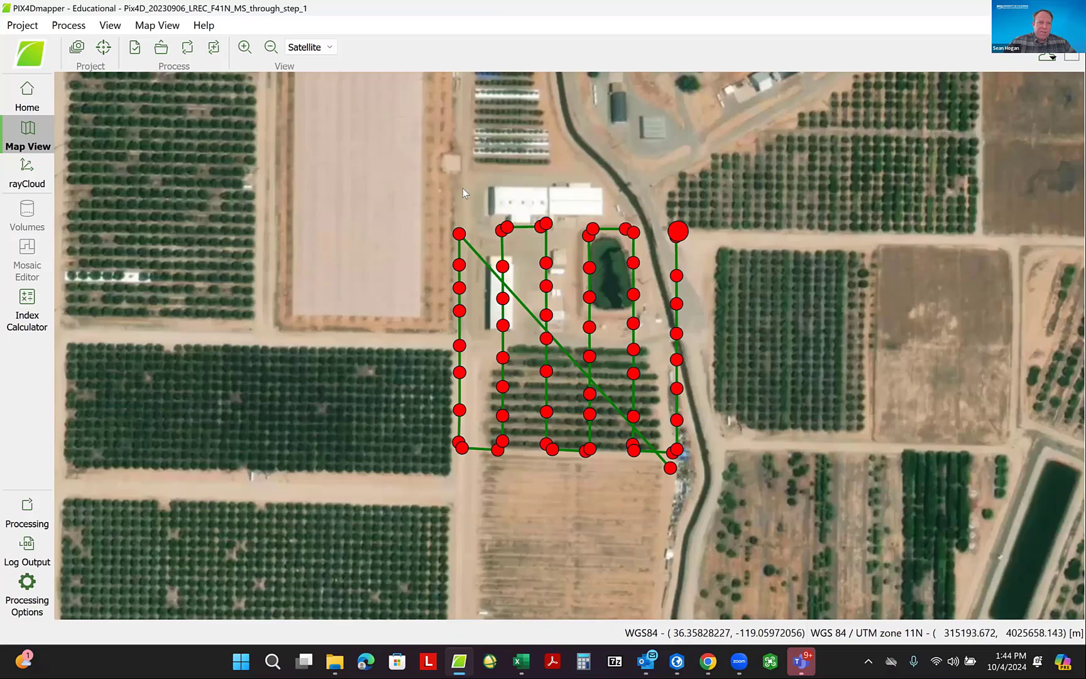
- Show the project in the rayCloud and inspect the rays and properties of several automatic tie points below the cameras
click(28, 172)
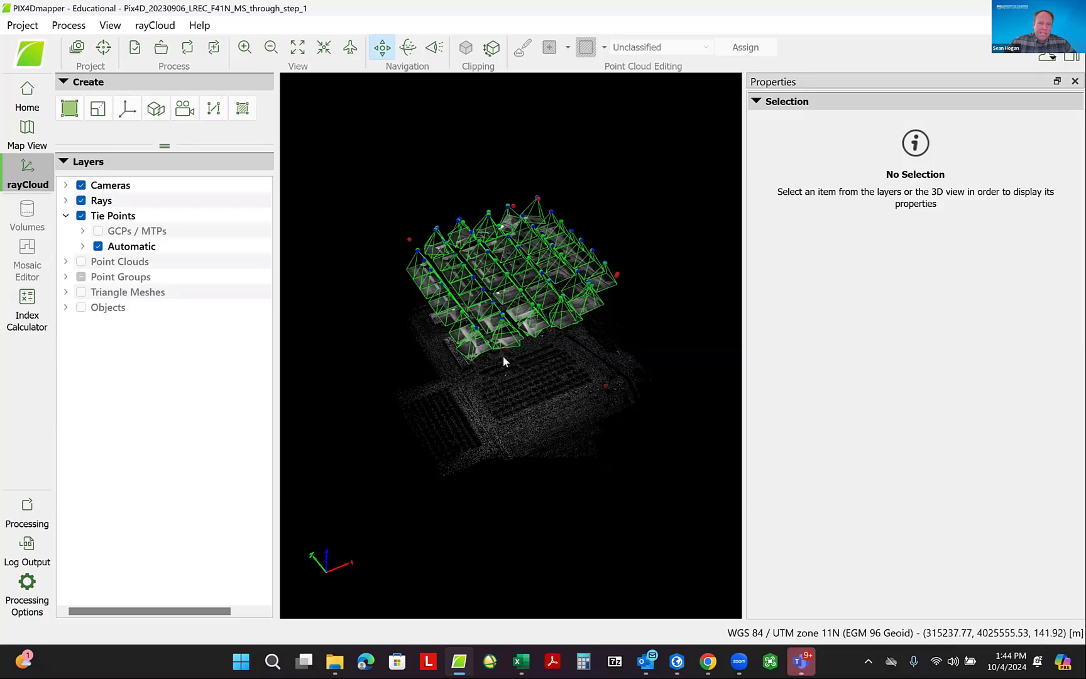
scroll(501, 384, up, 4)
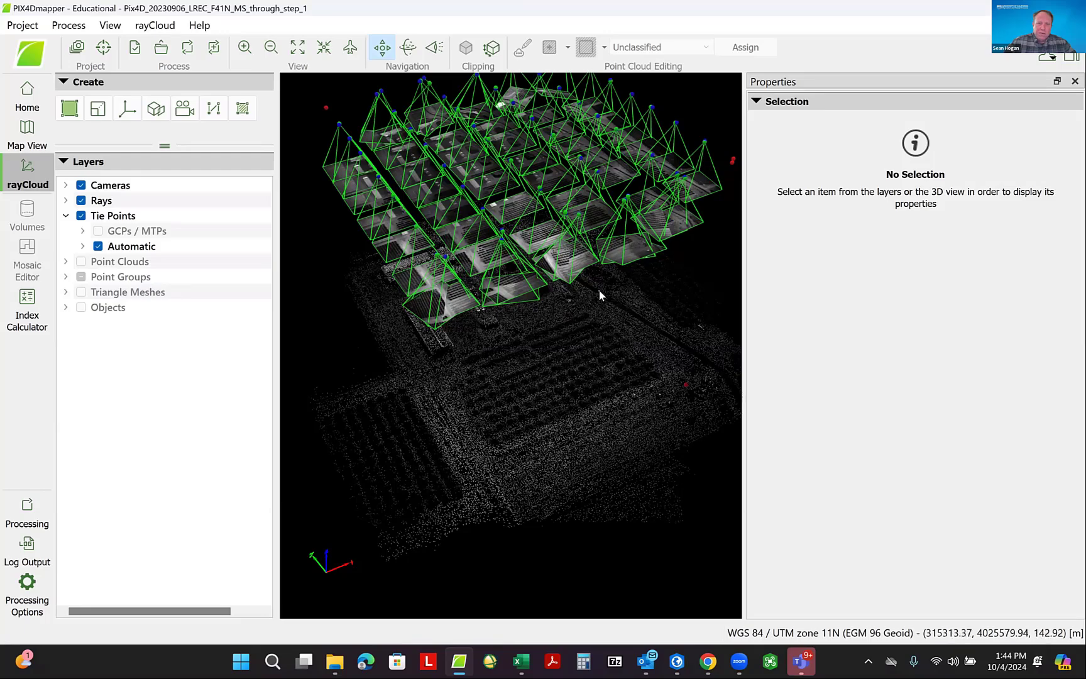
click(534, 356)
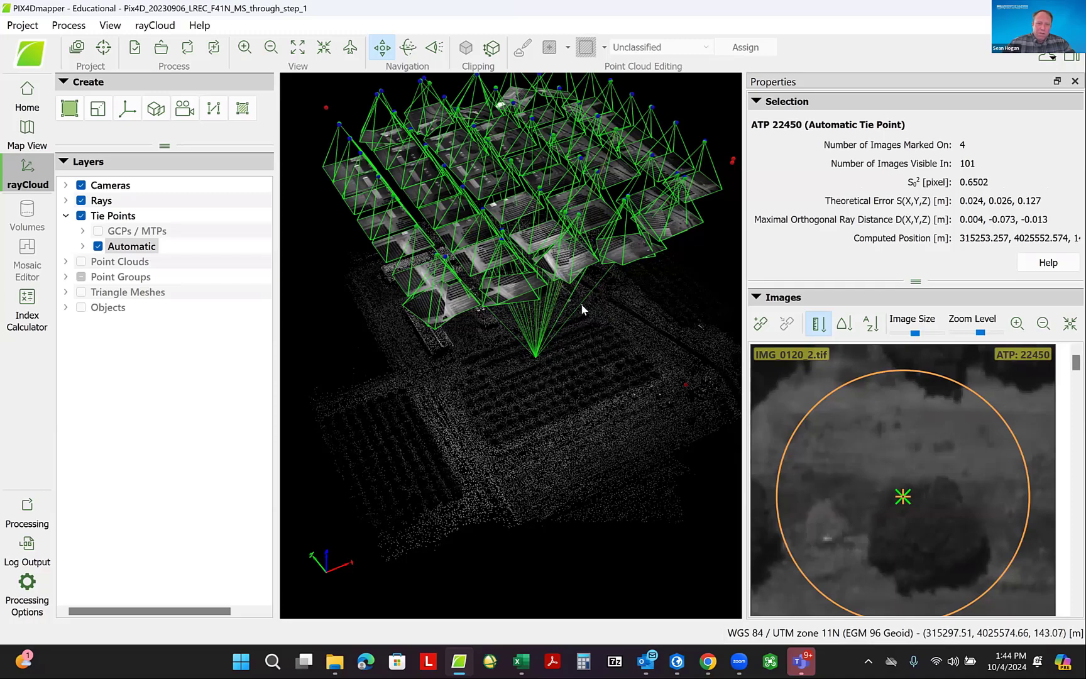
click(552, 314)
click(532, 311)
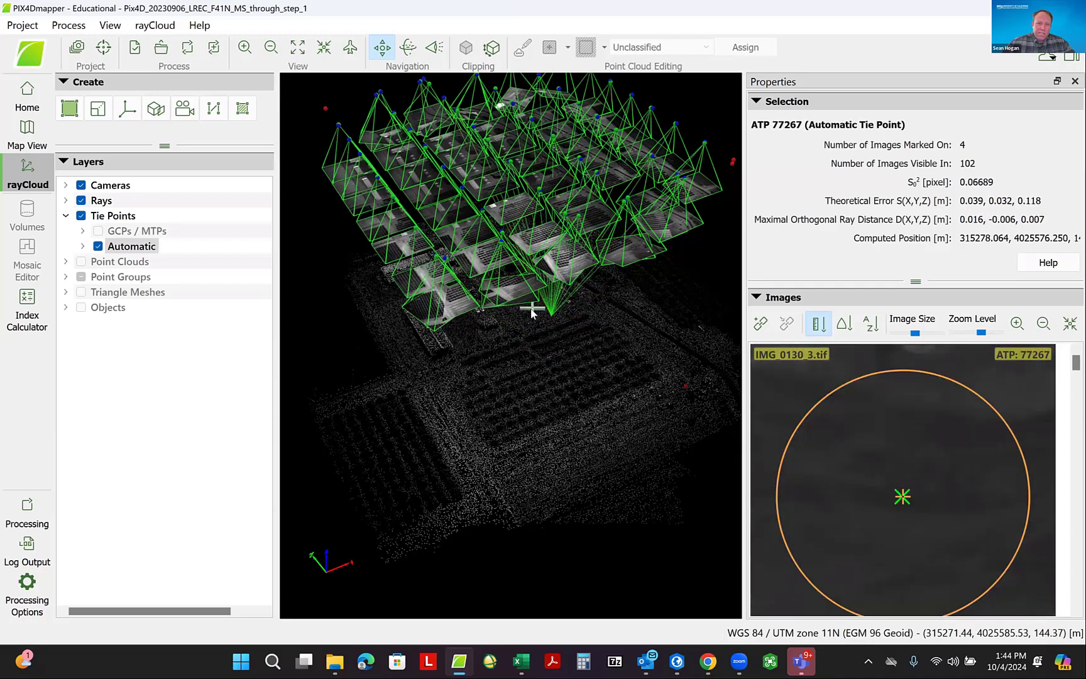
click(532, 323)
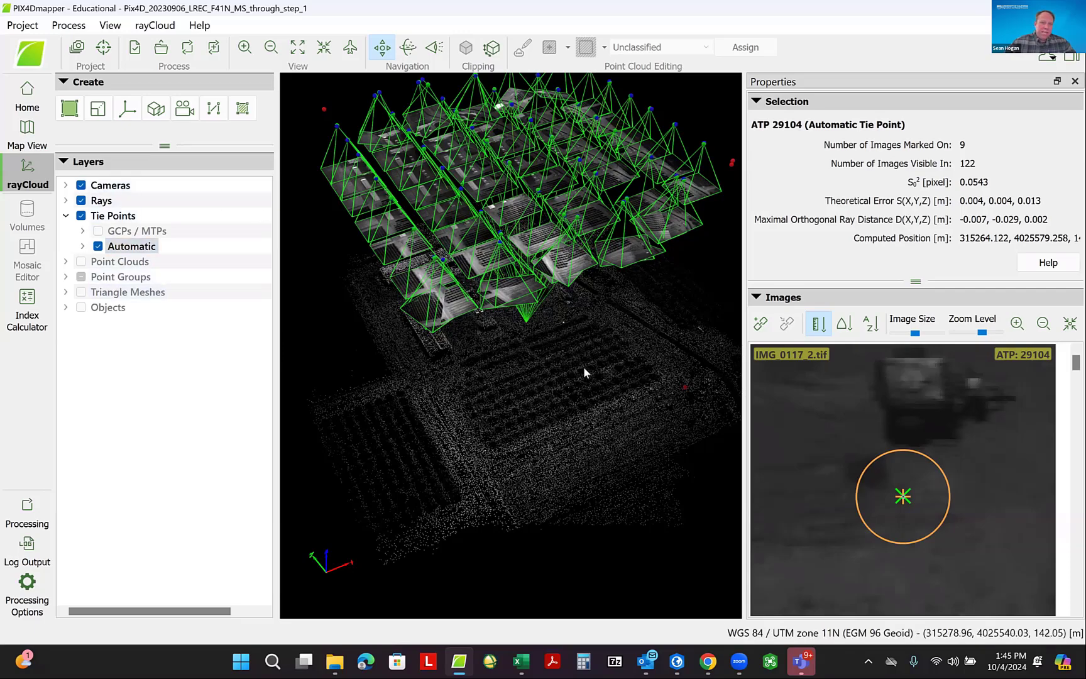
- Hide the Cameras and Rays layers and rotate the tie point cloud to a straight top-down view of the site
scroll(582, 366, down, 2)
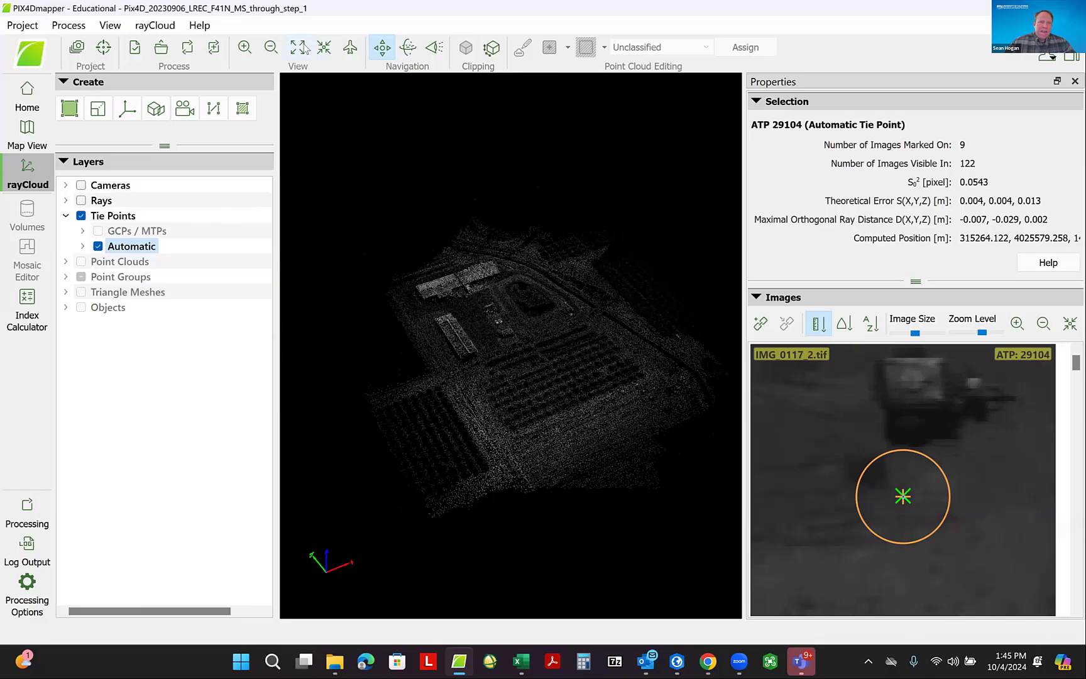
click(407, 47)
drag(541, 295, 464, 335)
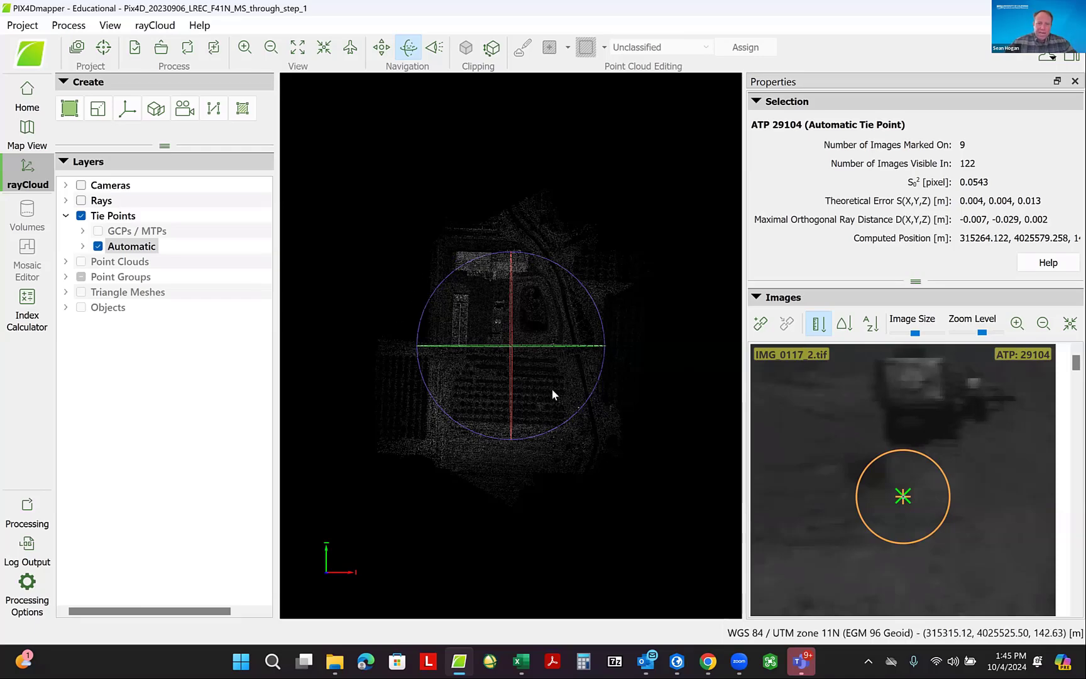
scroll(514, 351, up, 4)
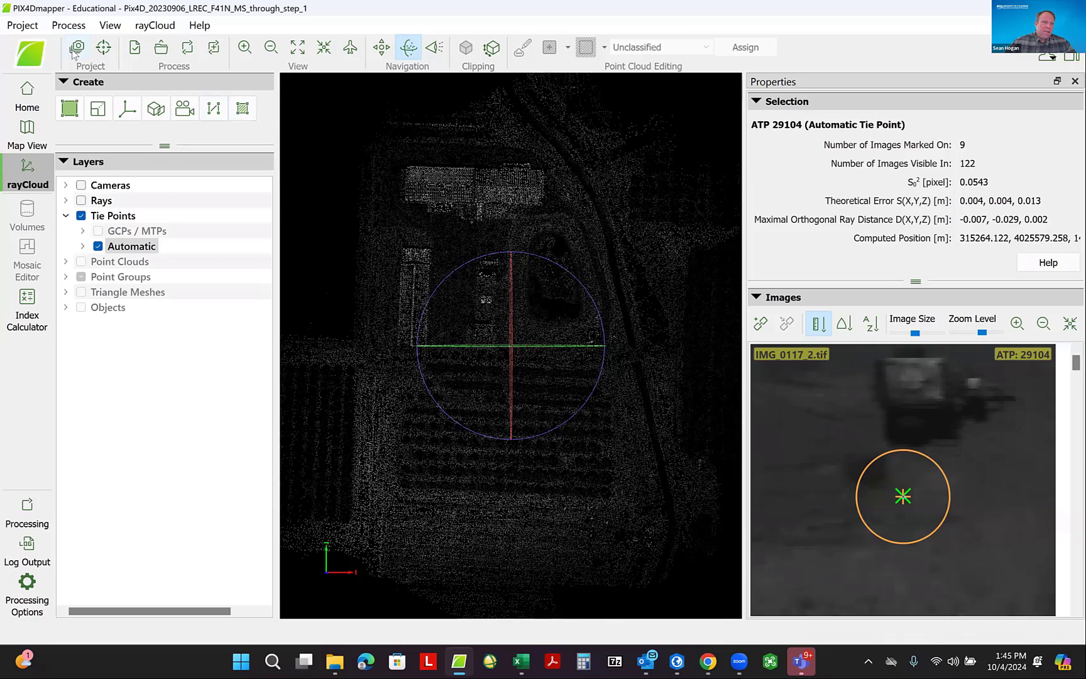
- Bring up the GCP/MTP Manager, and view the 2023-09-06_LREC_F41N_GCPs_CSV file from the Pix4D_Exercise GCPs folder in Excel
click(103, 47)
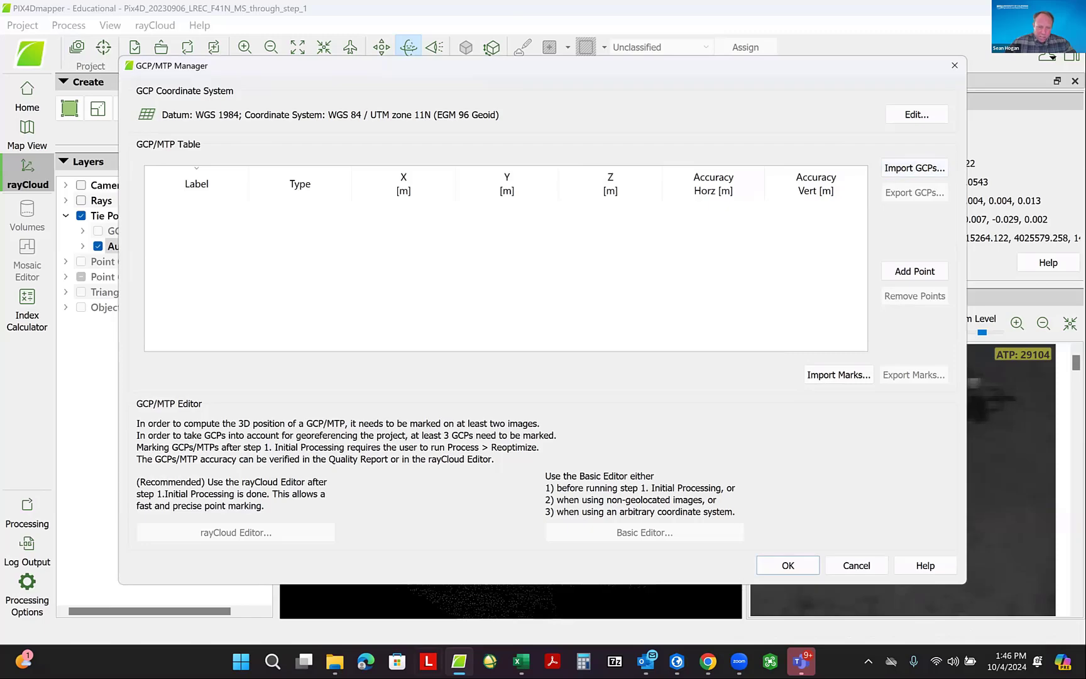
click(335, 661)
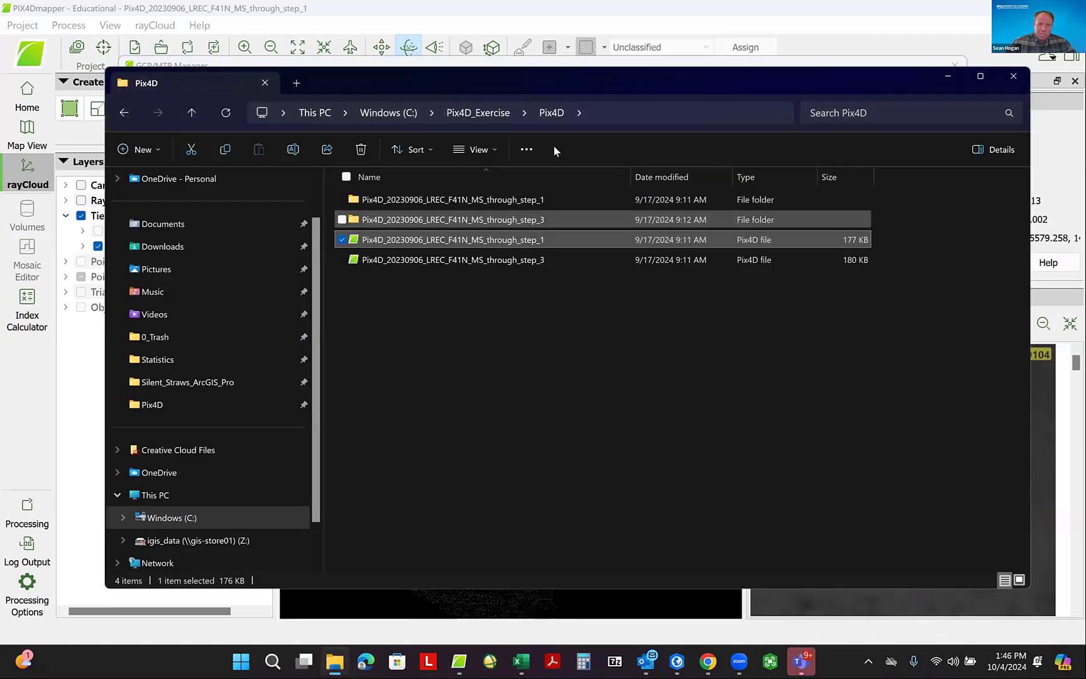
click(478, 113)
click(371, 241)
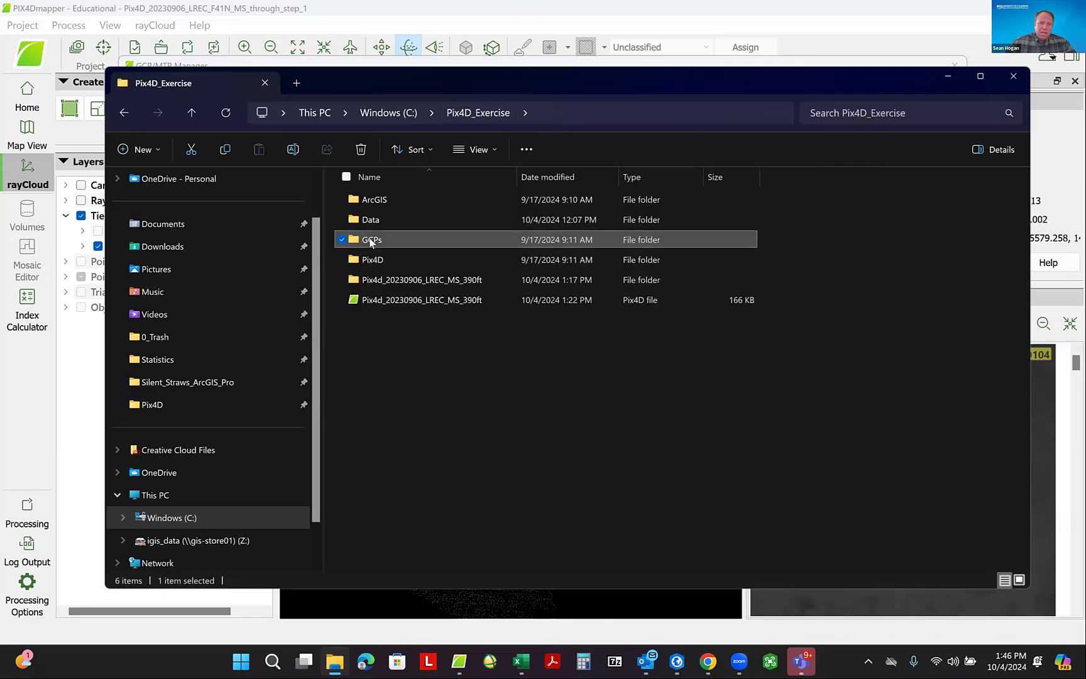
double_click(371, 241)
double_click(421, 199)
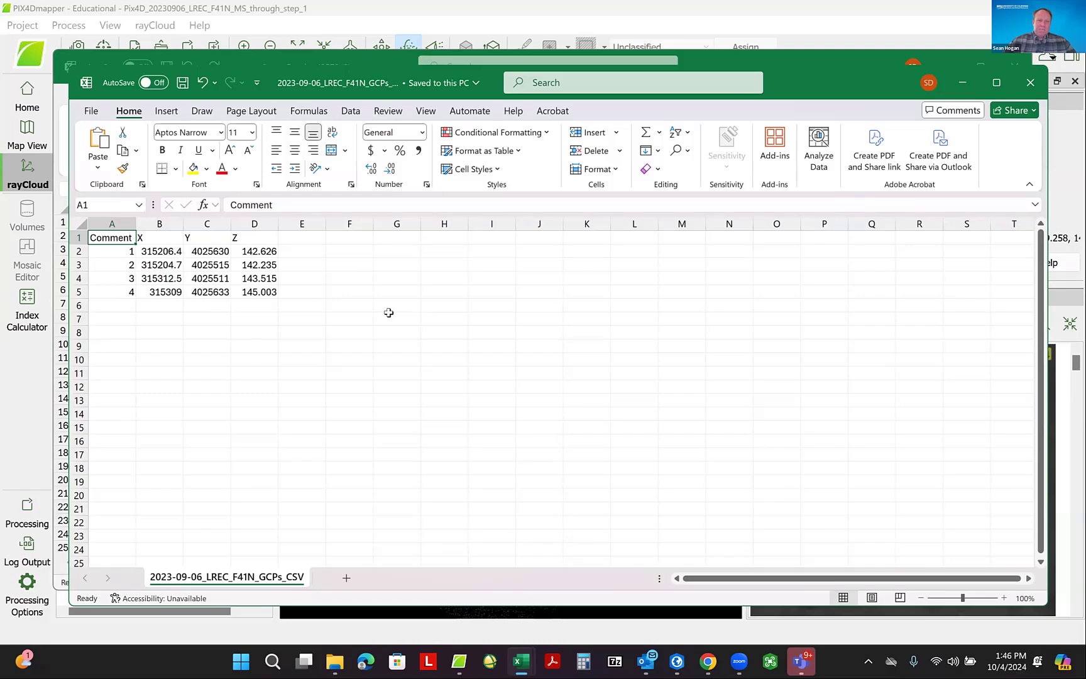
- Switch back to Pix4Dmapper and import 2023-09-06_LREC_F41N_GCPs_CSV from the GCPs folder with X, Y, Z coordinate order, then accept the GCP table
key(alt+Tab)
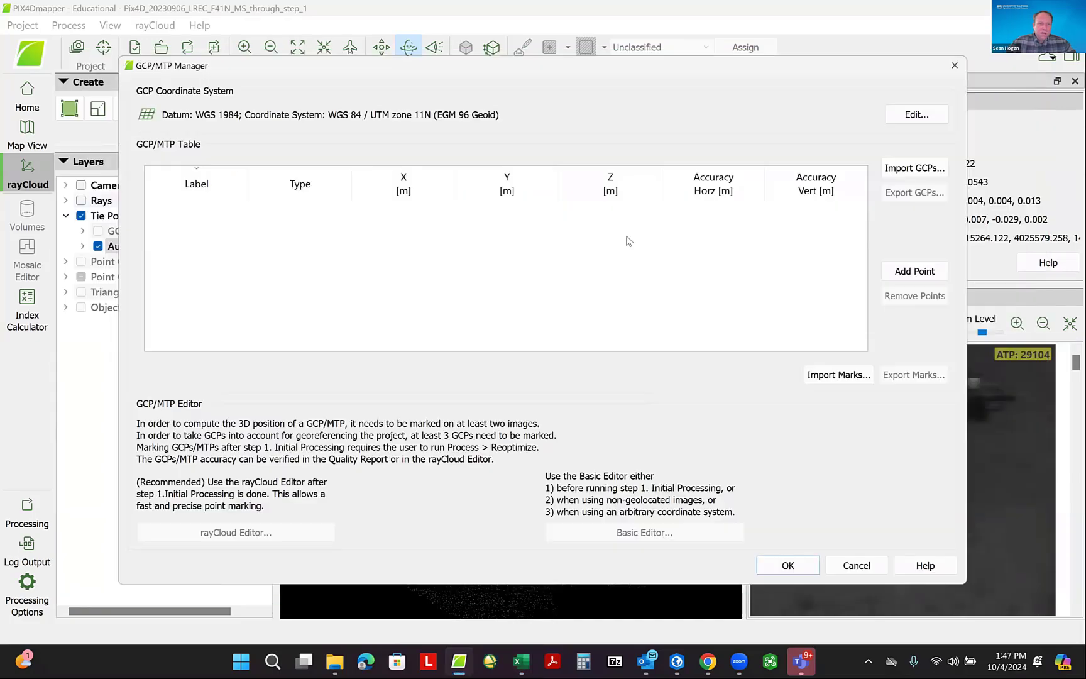
click(913, 170)
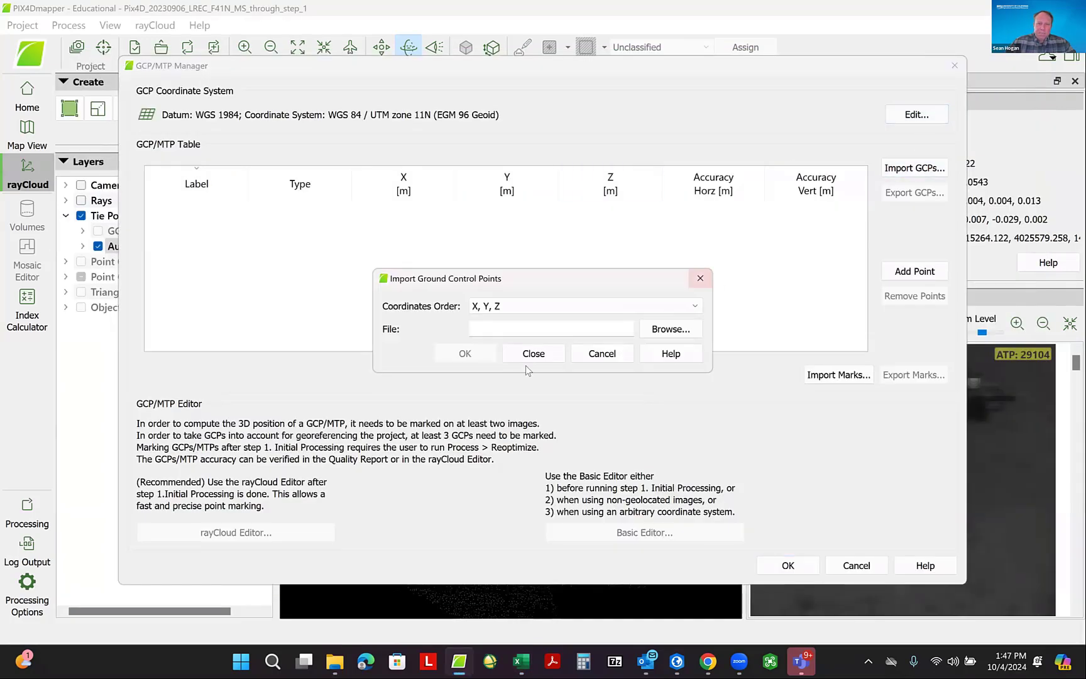
click(656, 331)
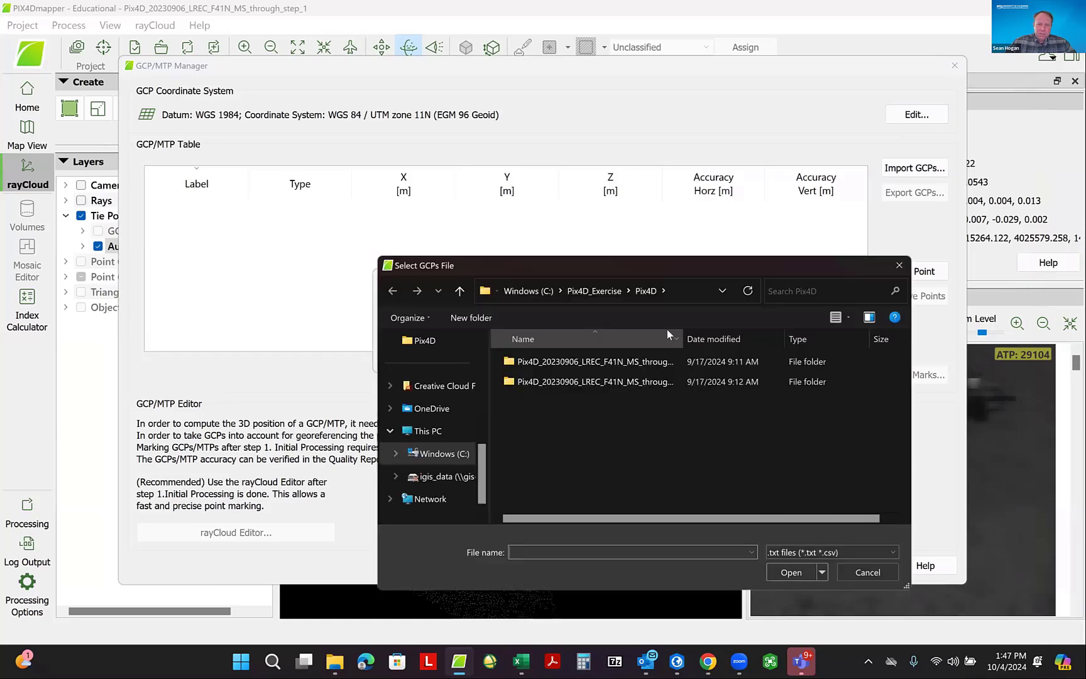
click(597, 291)
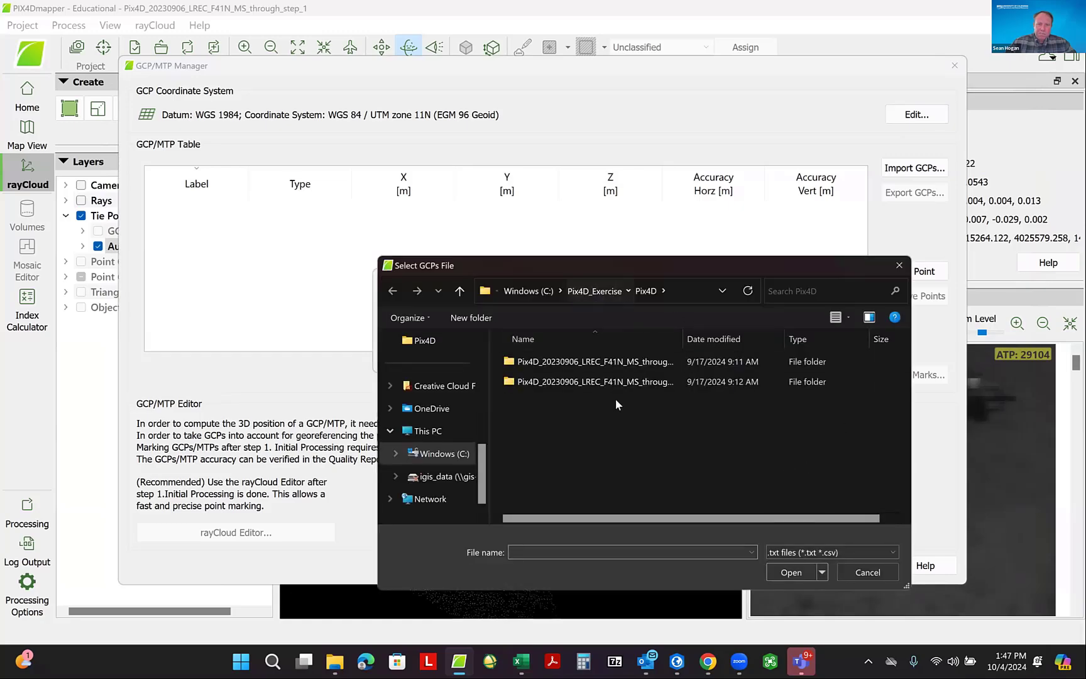
double_click(519, 402)
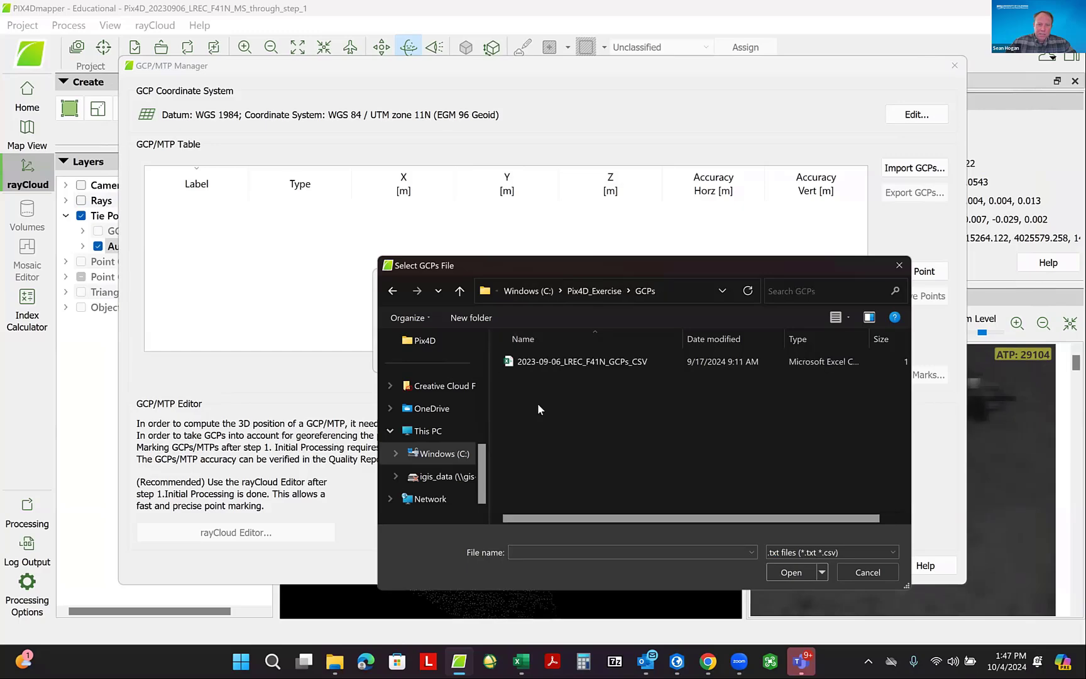
click(573, 360)
click(786, 572)
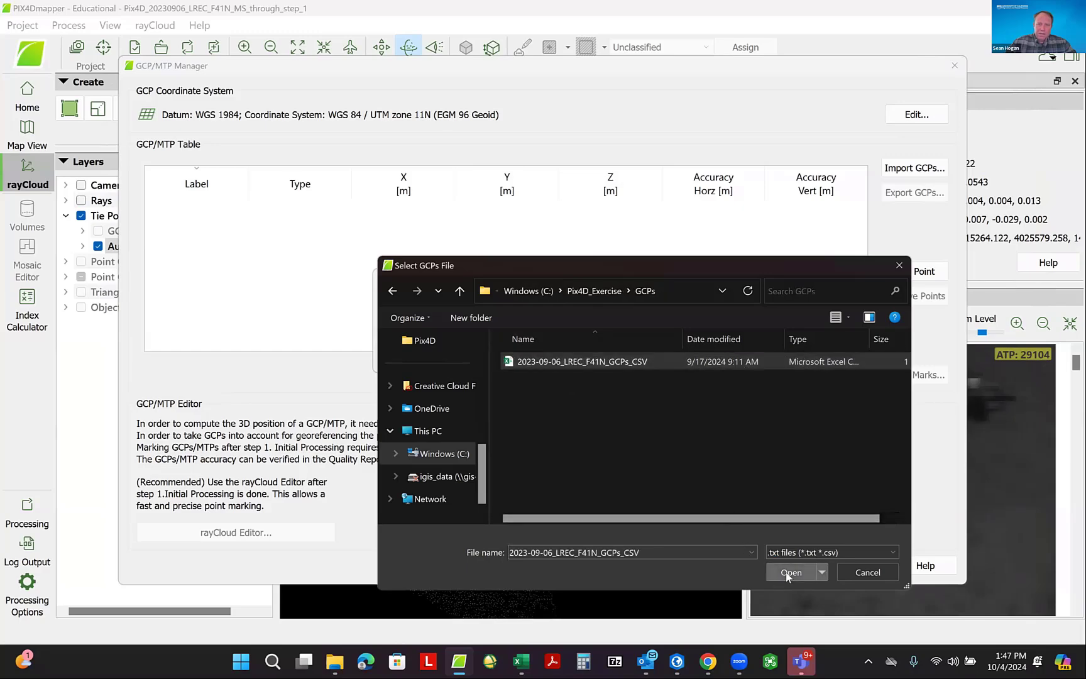
click(464, 354)
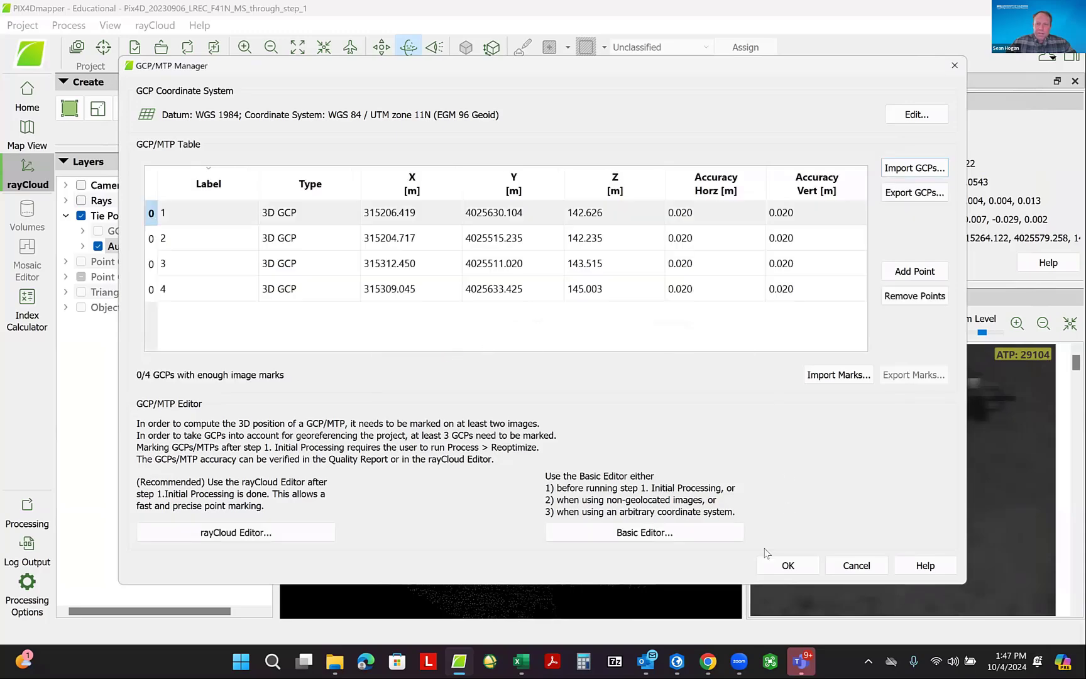
click(788, 565)
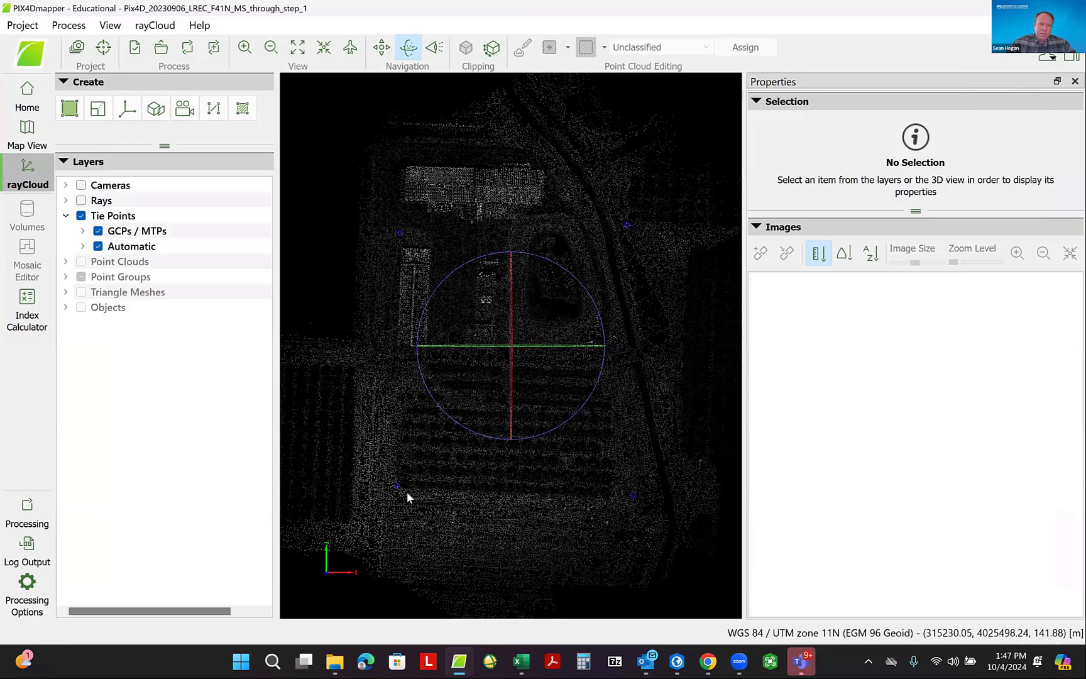
- List the GCPs / MTPs under Tie Points, select GCP 1, and collapse its selection details to give its images more room
click(83, 232)
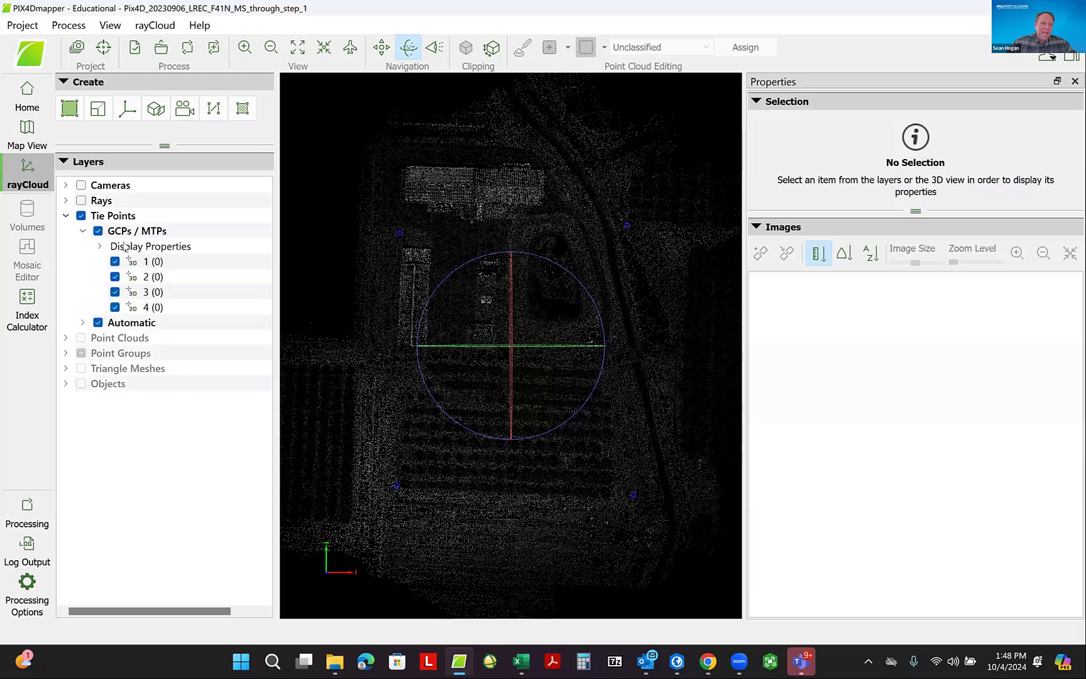
click(154, 262)
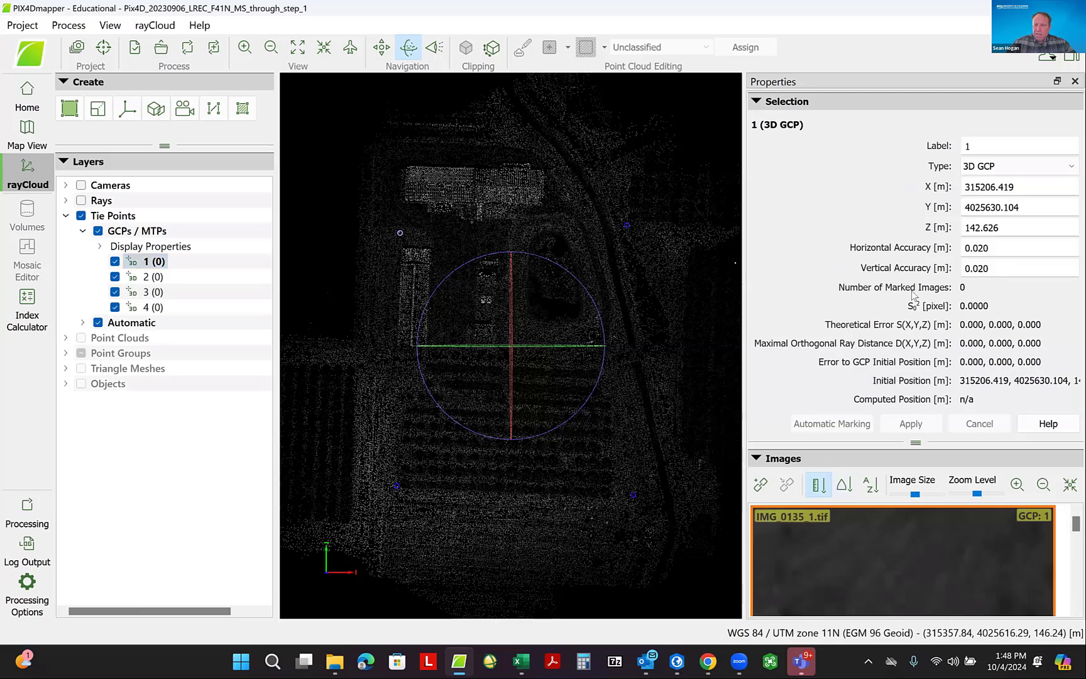
click(756, 101)
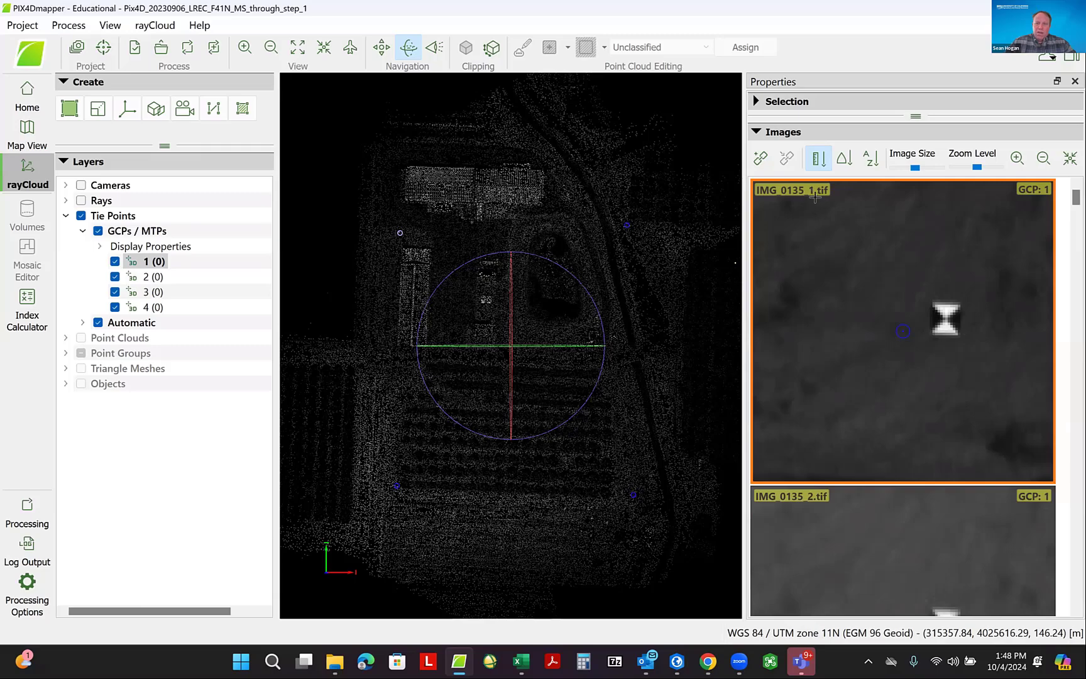
click(815, 508)
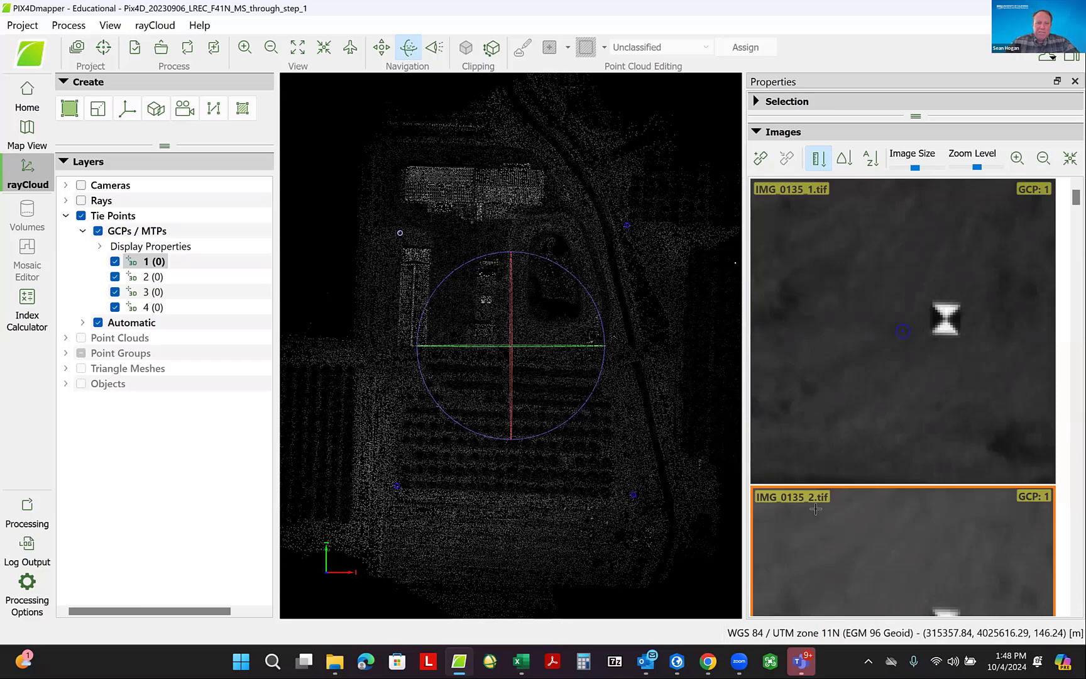
click(830, 448)
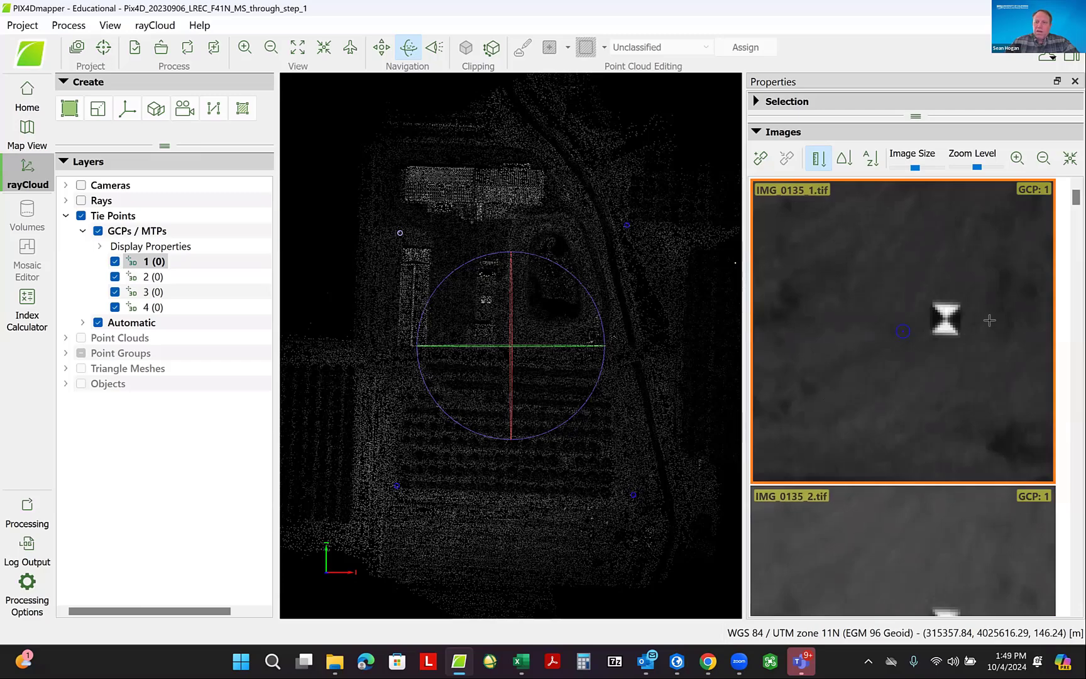
- Mark the centre of GCP 1's target in IMG_0135_1.tif, deleting the first mark and placing it again
scroll(956, 317, up, 5)
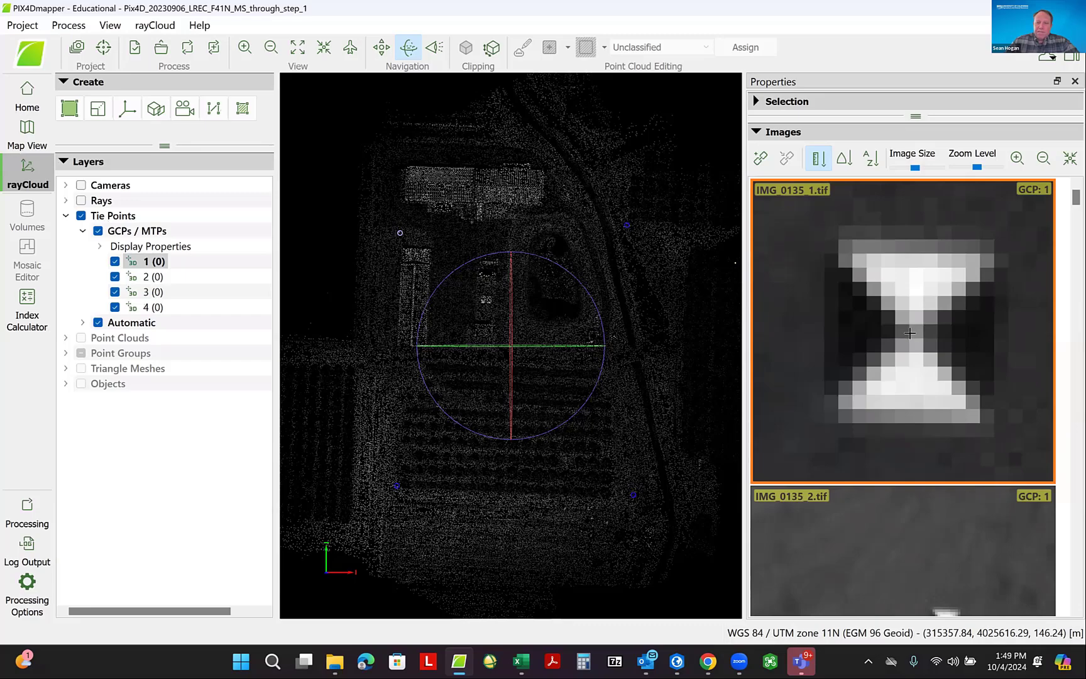
click(911, 334)
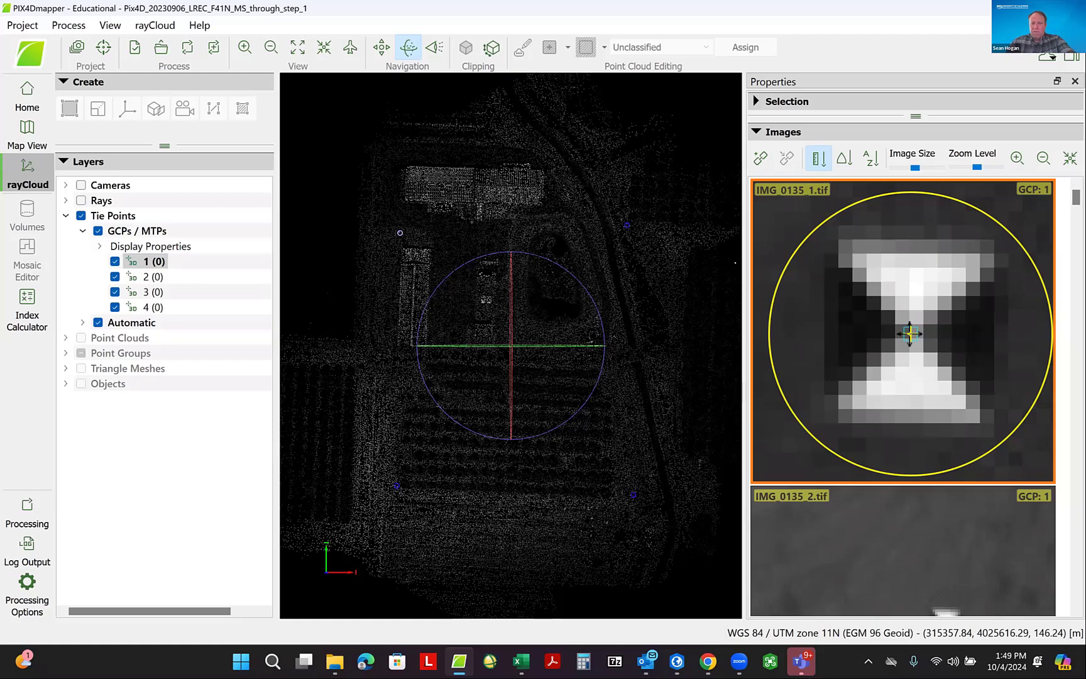
key(Delete)
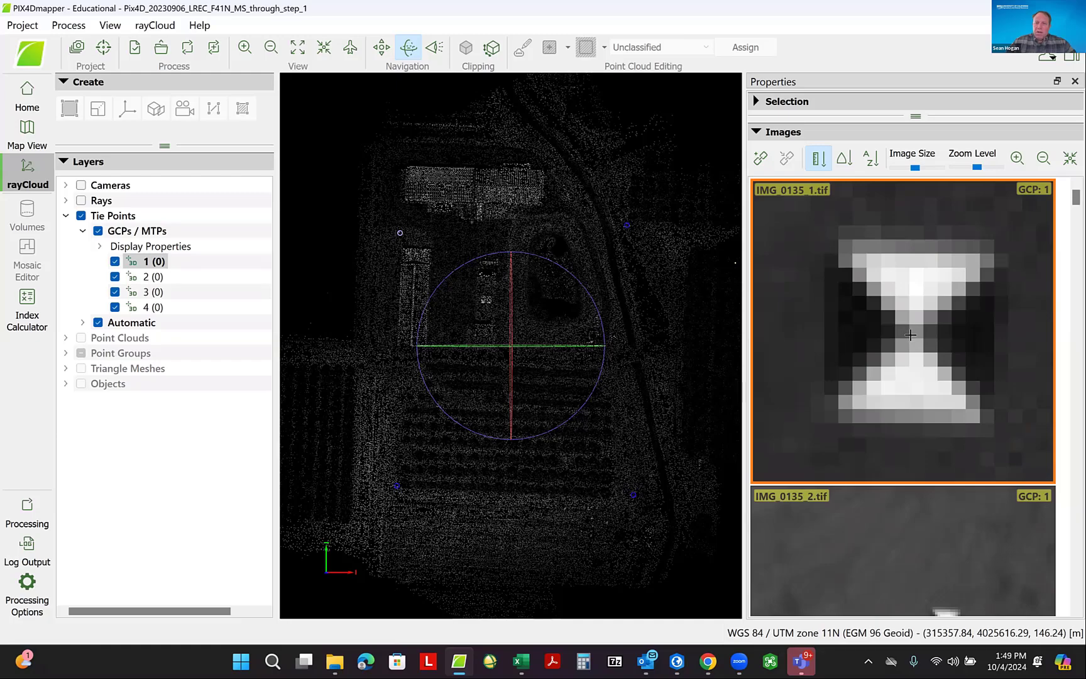
click(911, 334)
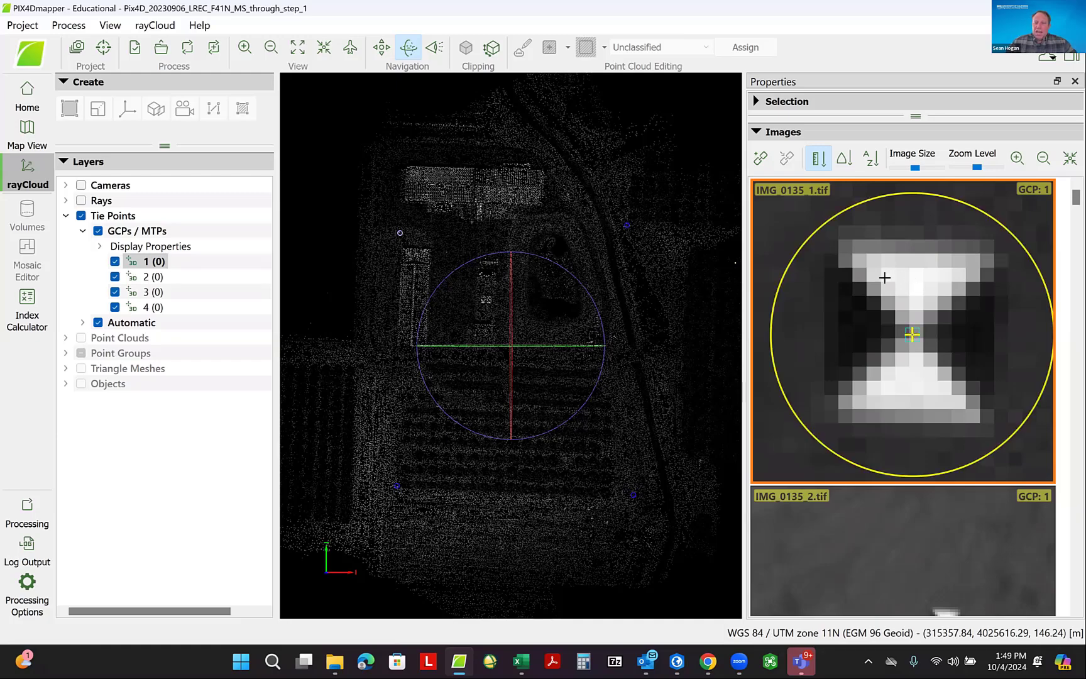
- Look through the IMG_0135 band images of GCP 1 and shorten the image list to fit a single image
scroll(899, 289, down, 1)
click(820, 502)
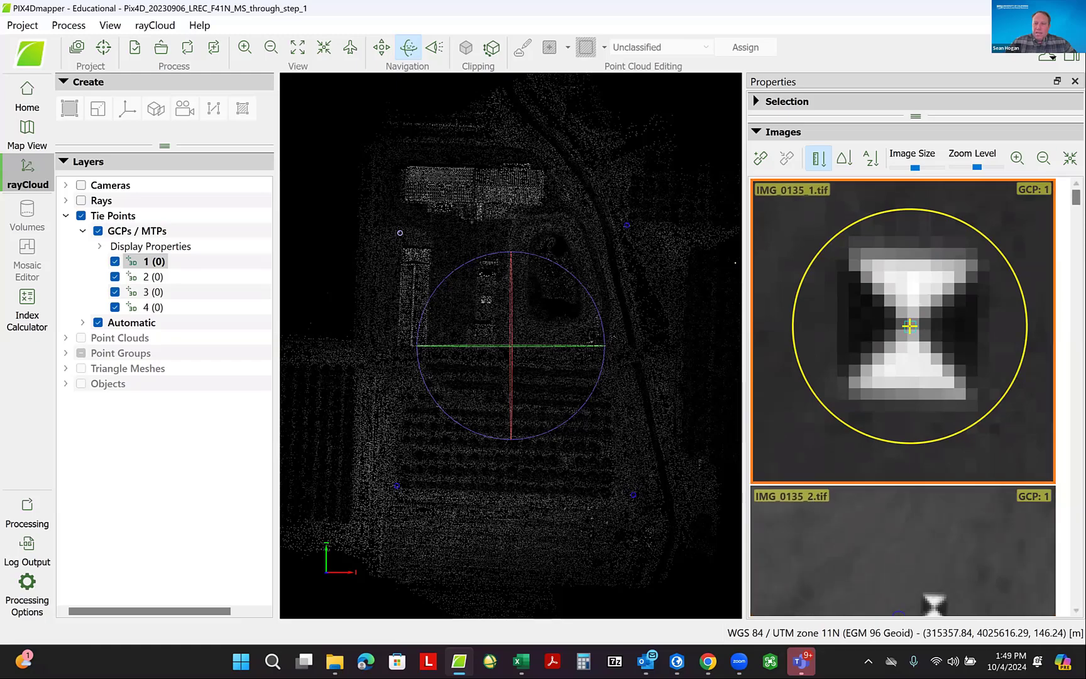
scroll(904, 396, down, 17)
scroll(904, 396, up, 17)
scroll(903, 396, down, 5)
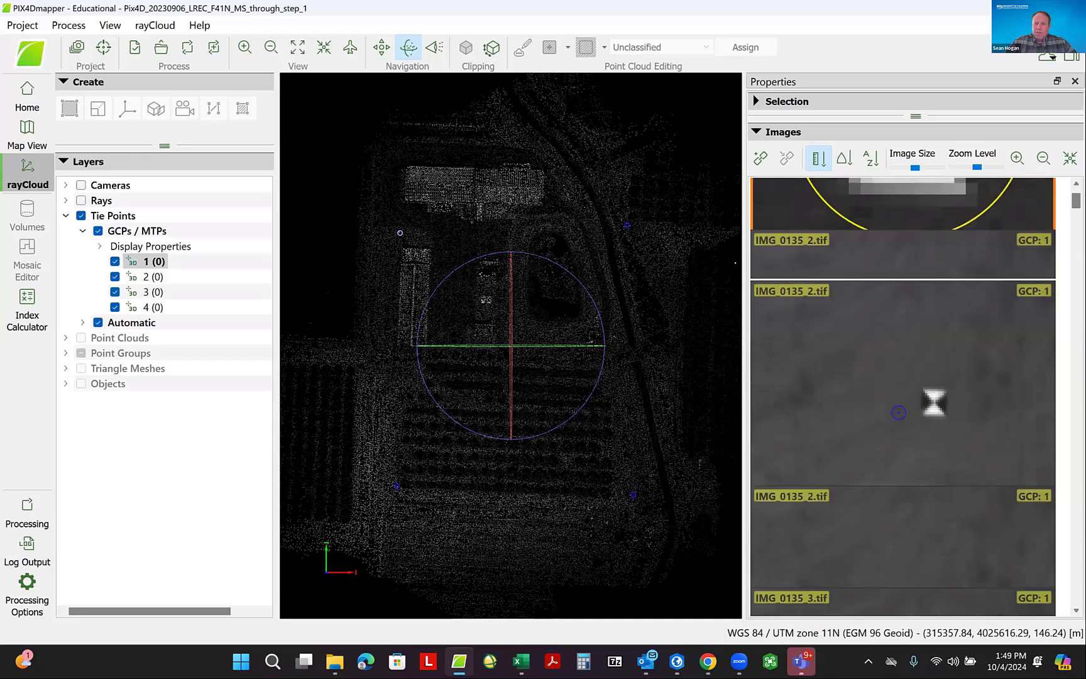
scroll(903, 396, up, 5)
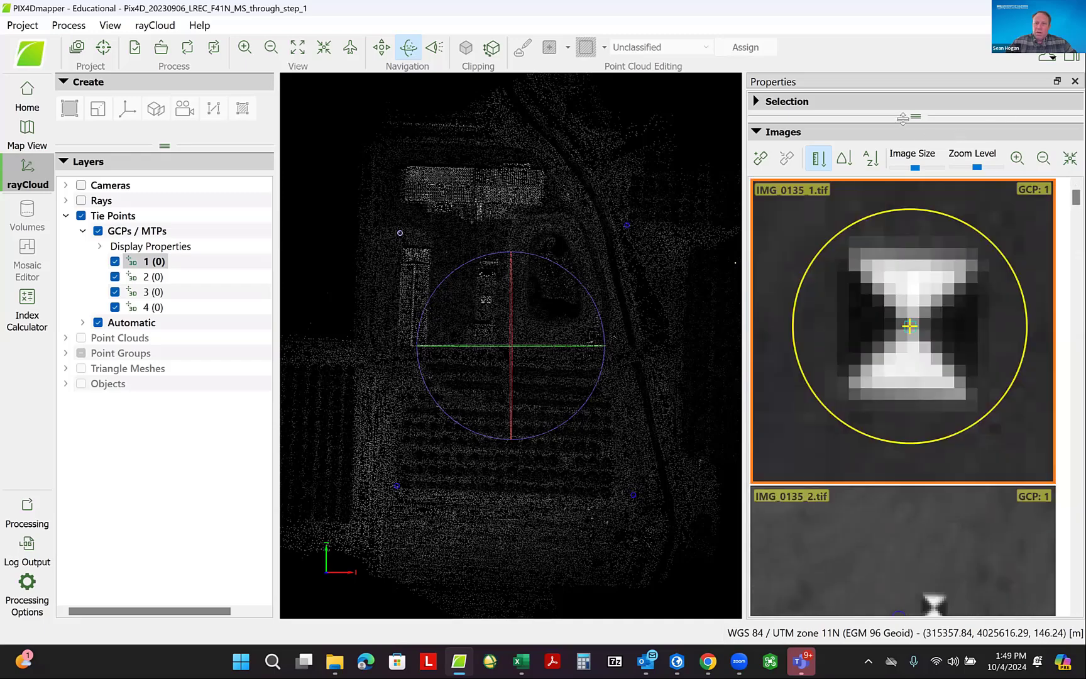
drag(903, 118, 901, 252)
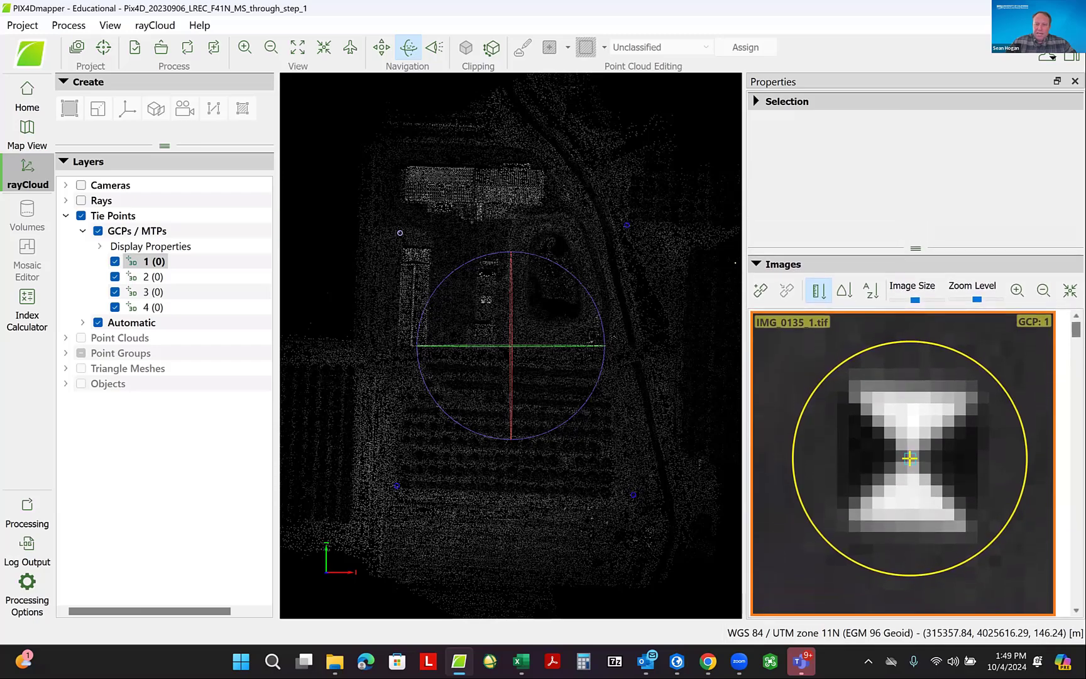
- Mark the centre of GCP 1's target in IMG_0134_2.tif
scroll(910, 458, down, 2)
scroll(903, 465, down, 2)
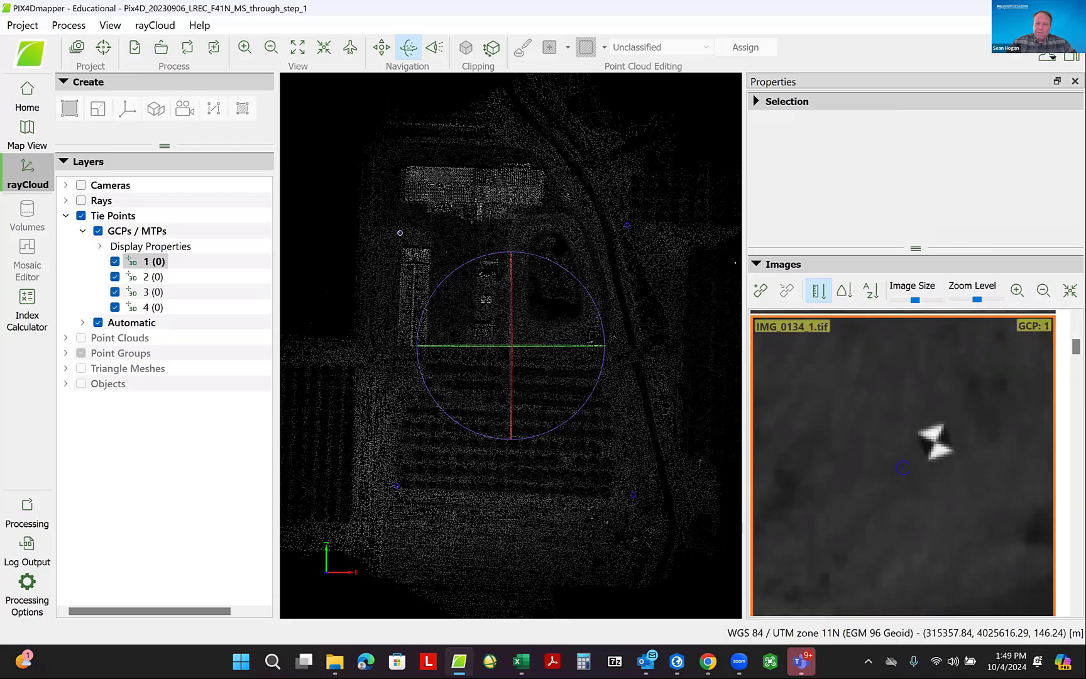
scroll(968, 456, down, 1)
alt+scroll(951, 440, up, 4)
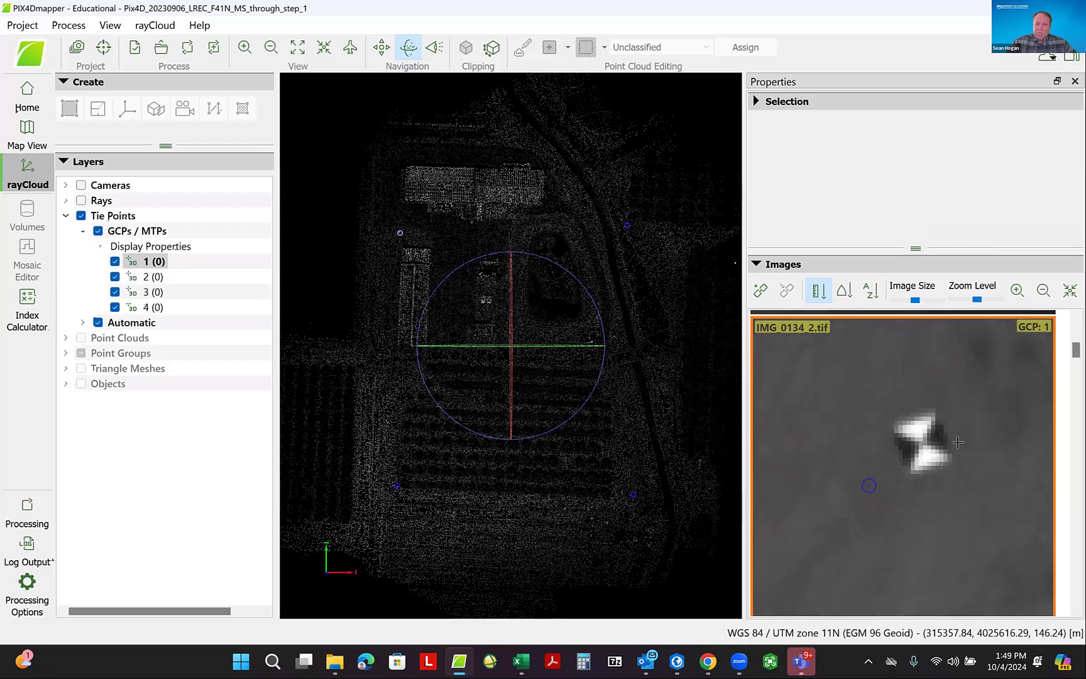
alt+scroll(944, 433, up, 2)
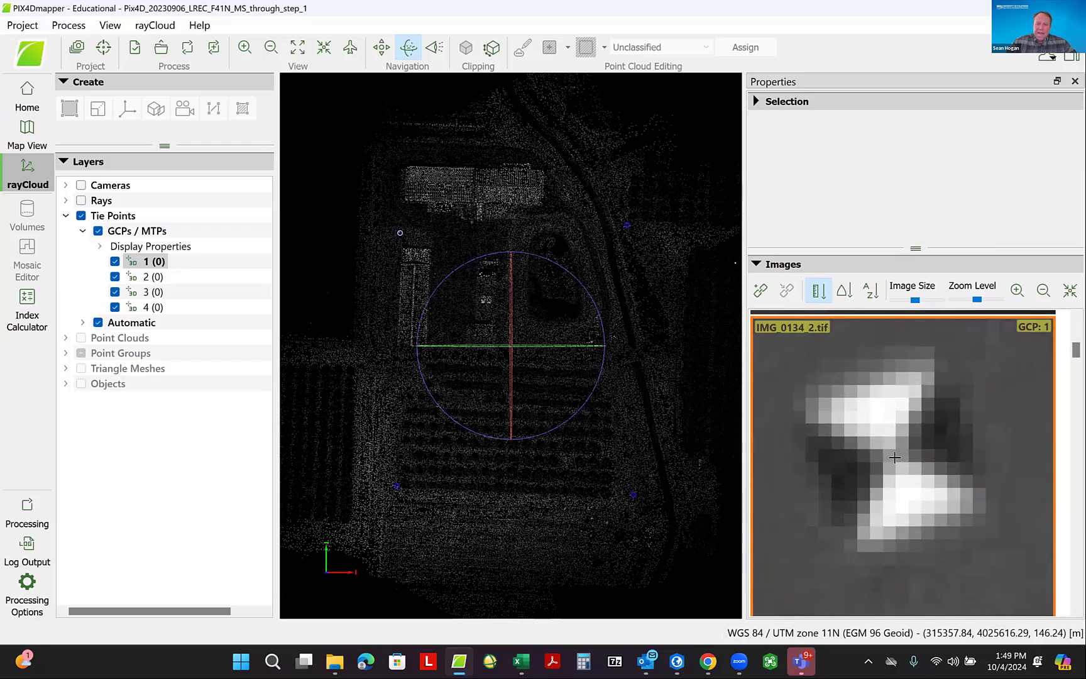
click(894, 458)
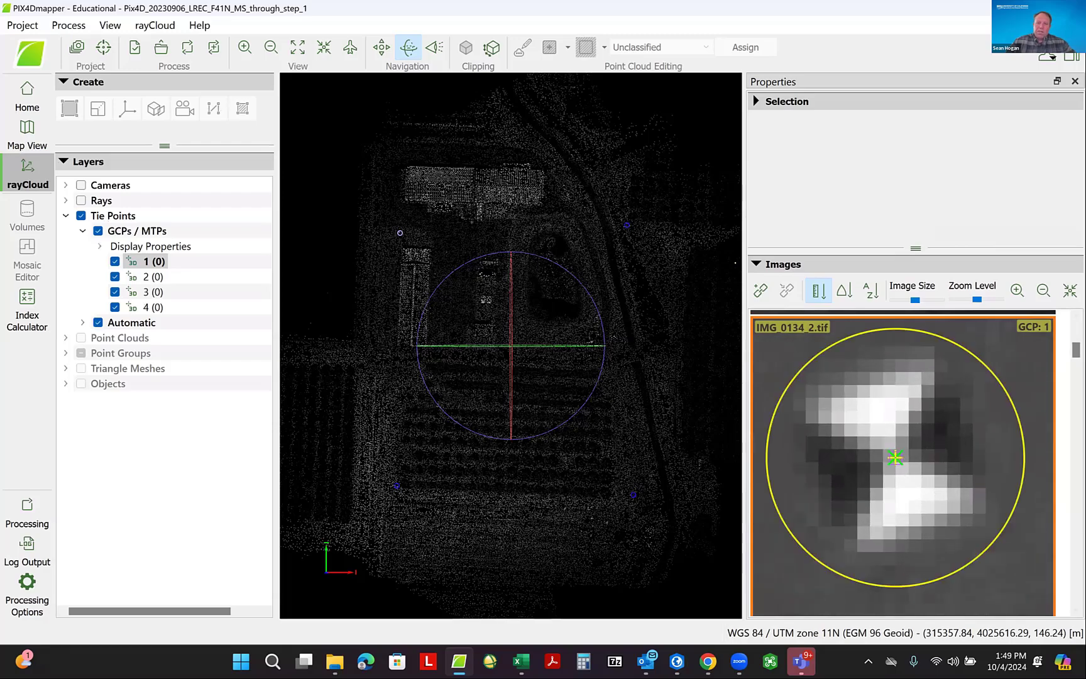
- Mark the centre of GCP 1's target in IMG_0136_3.tif and check the point's marked-image count and position errors
scroll(903, 462, down, 3)
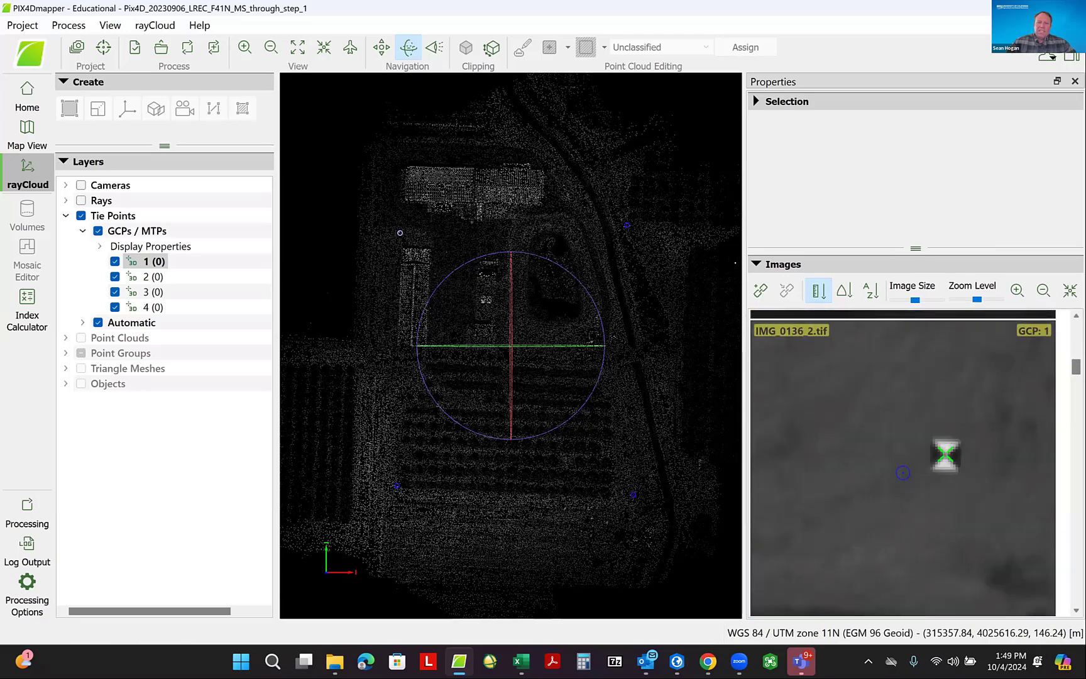
scroll(949, 465, down, 1)
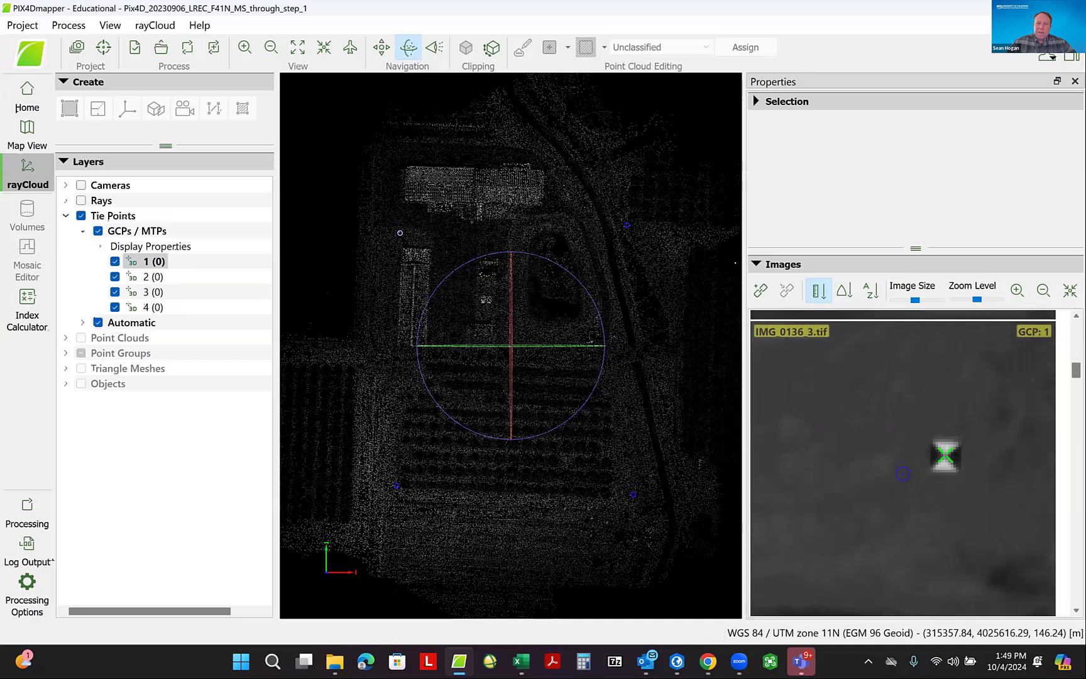
scroll(948, 465, up, 5)
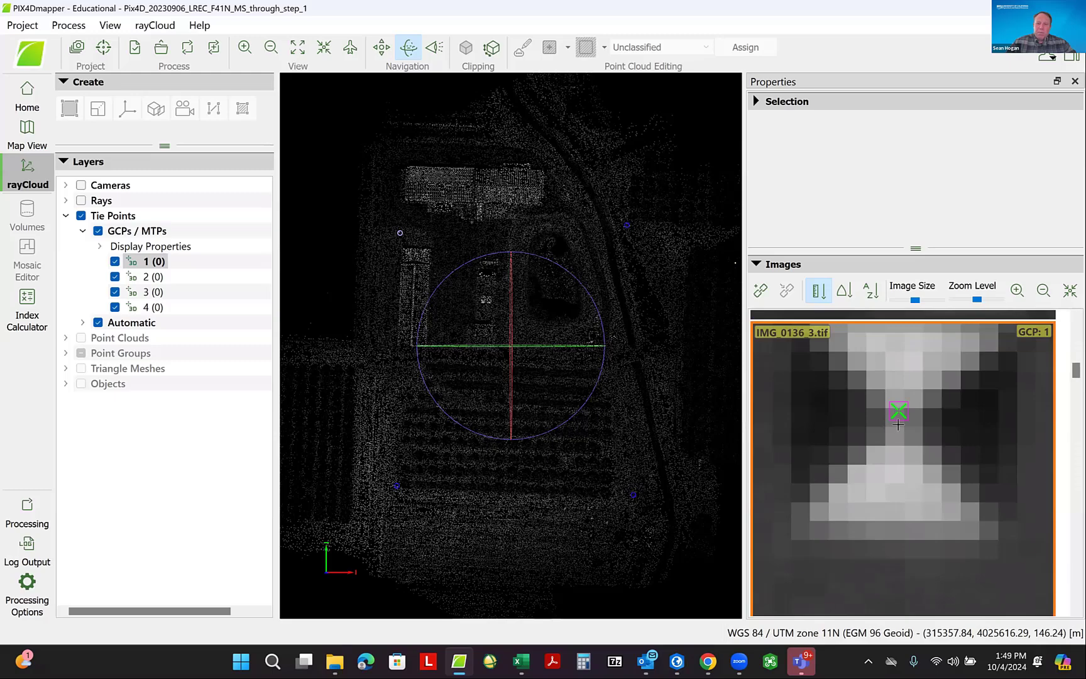
click(898, 425)
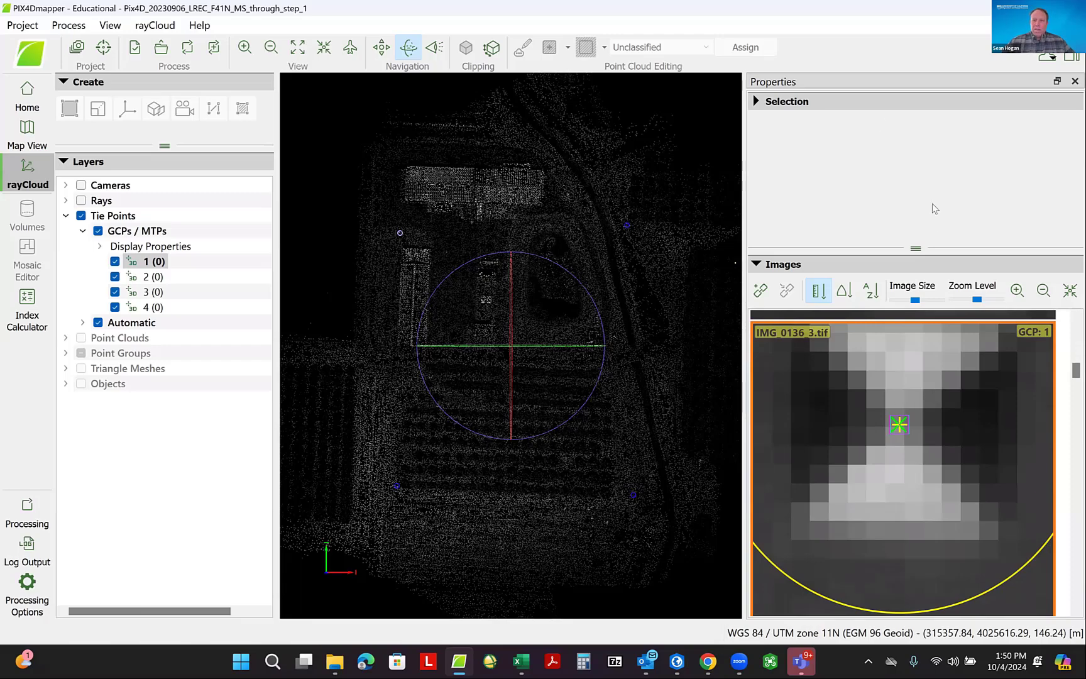
click(755, 102)
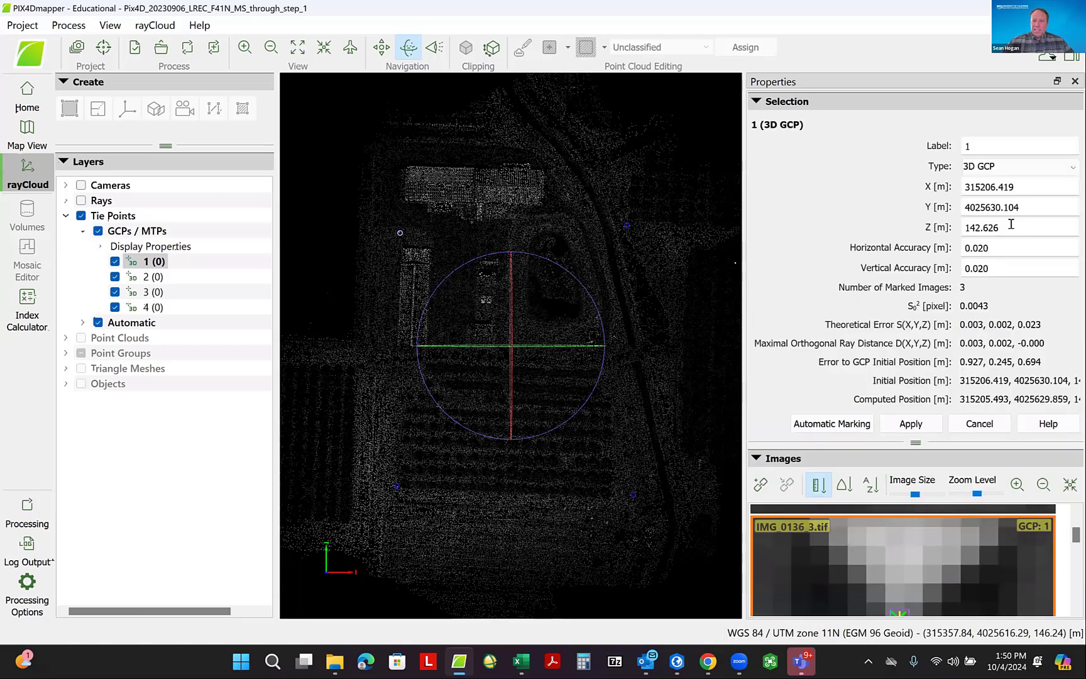
click(756, 103)
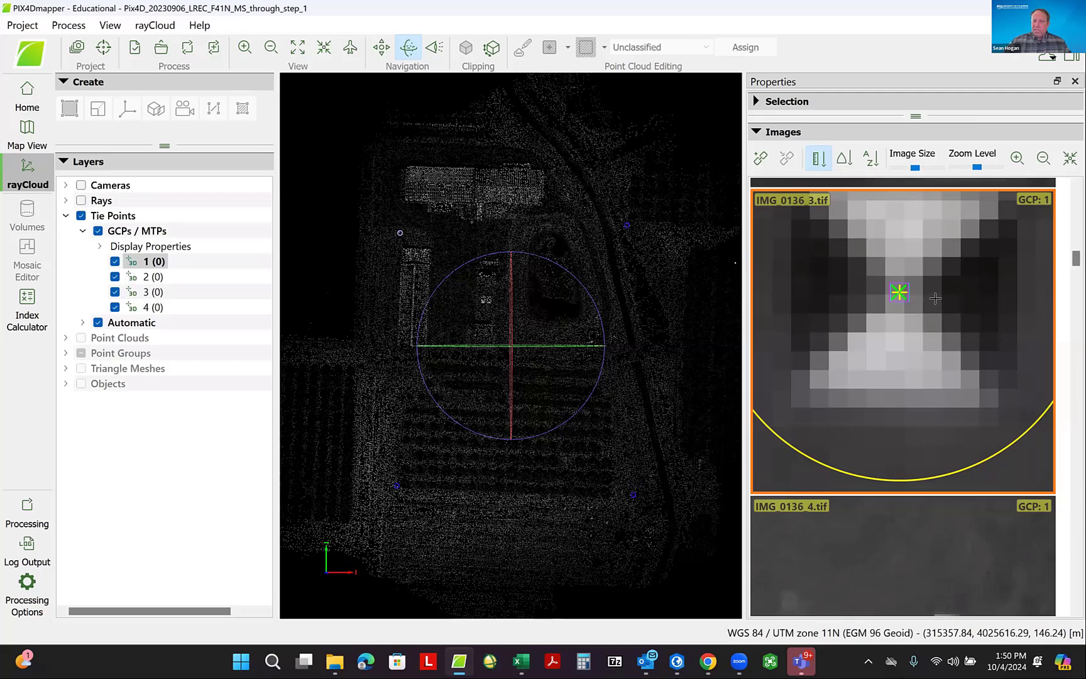
- Mark the centre of GCP 1's target in IMG_0151_3.tif and reset the zoom of the image views
scroll(903, 397, down, 8)
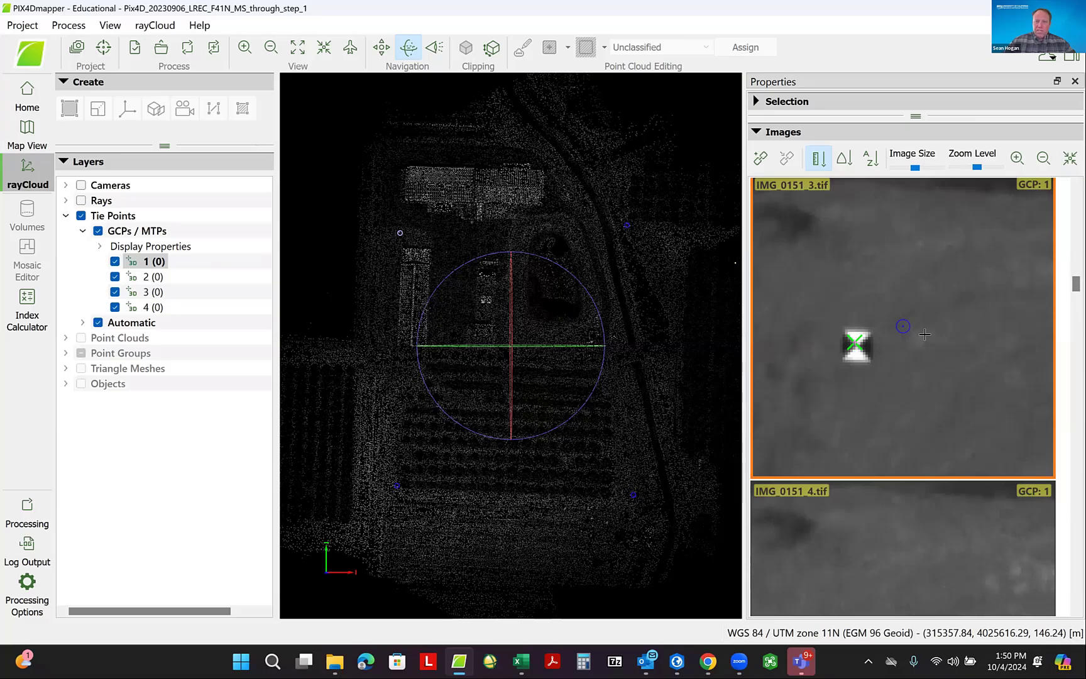
key(space)
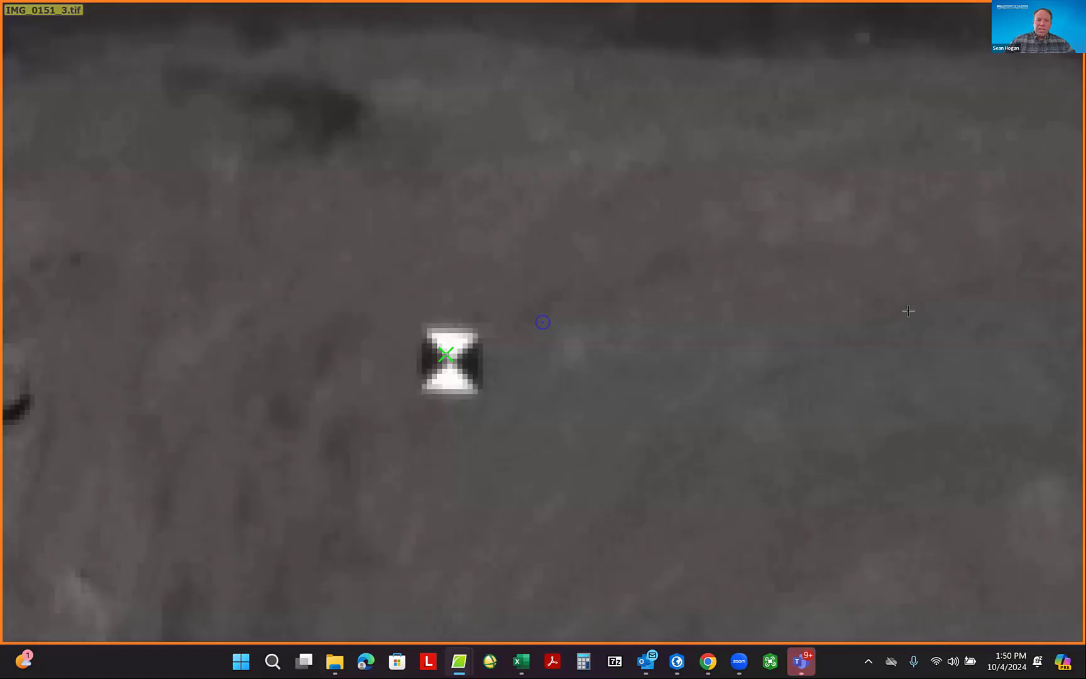
scroll(443, 365, up, 1)
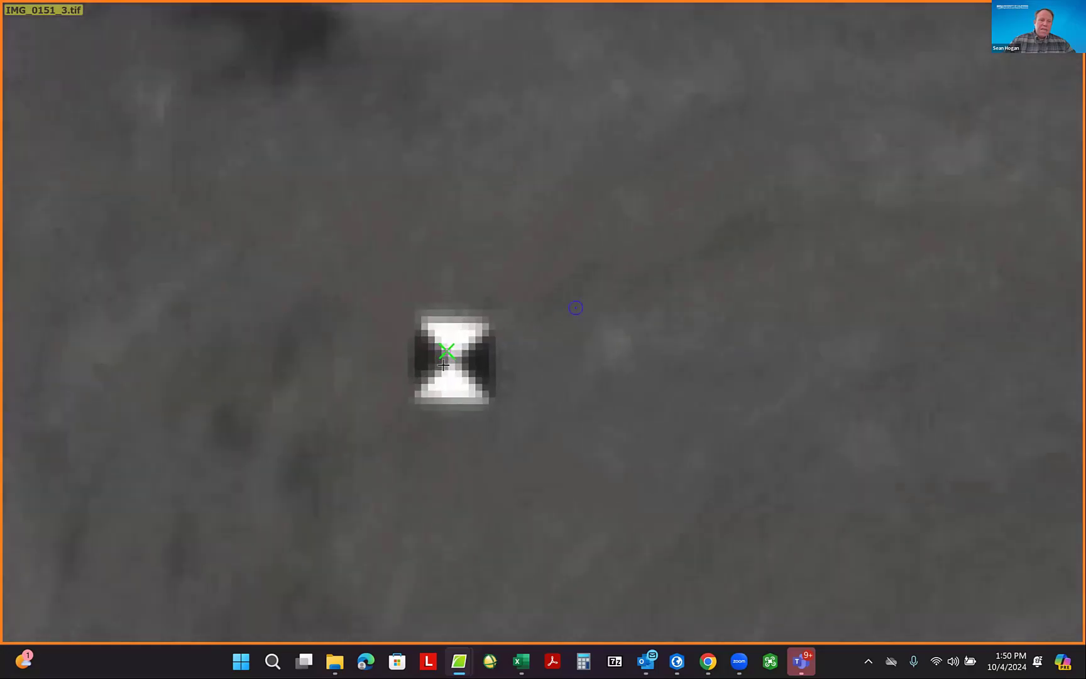
scroll(443, 365, up, 4)
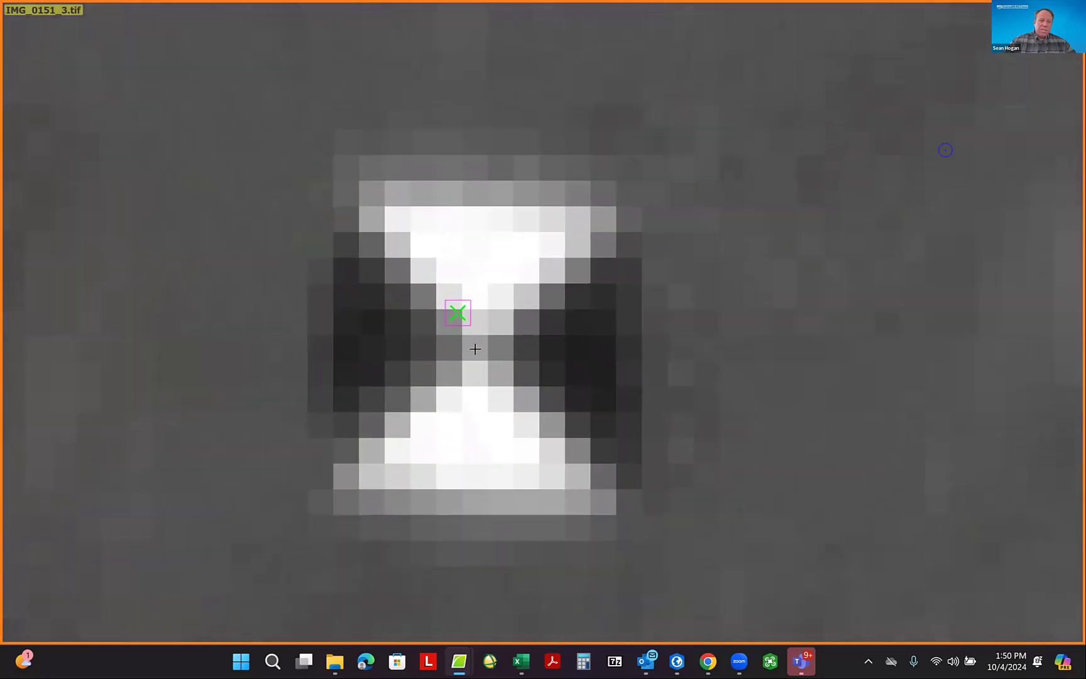
click(475, 348)
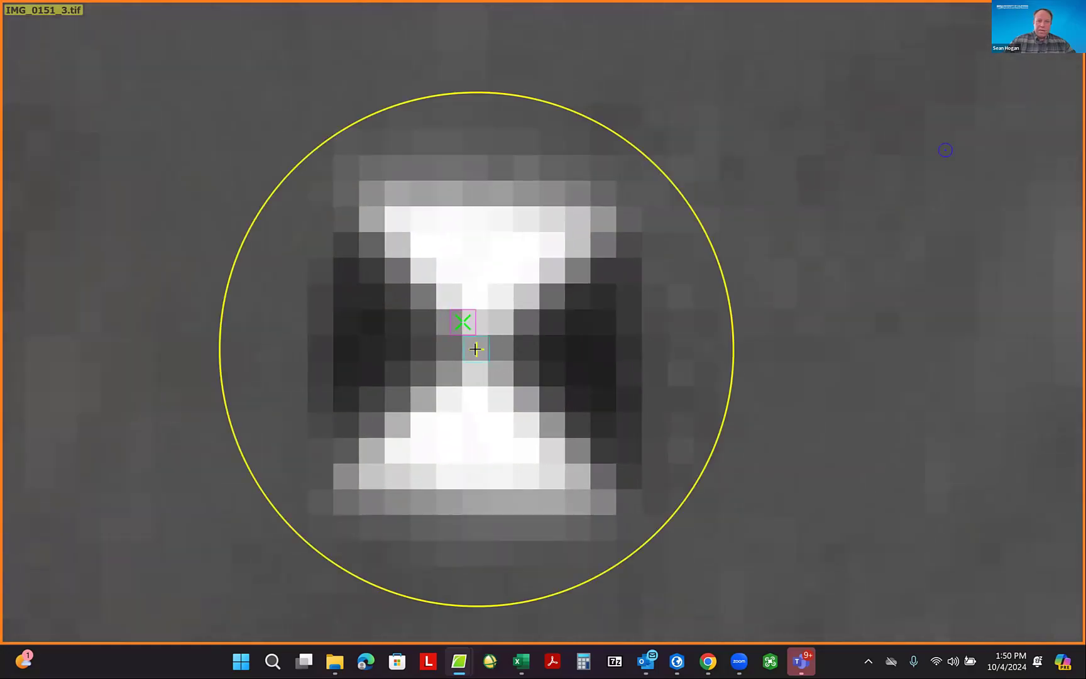
key(space)
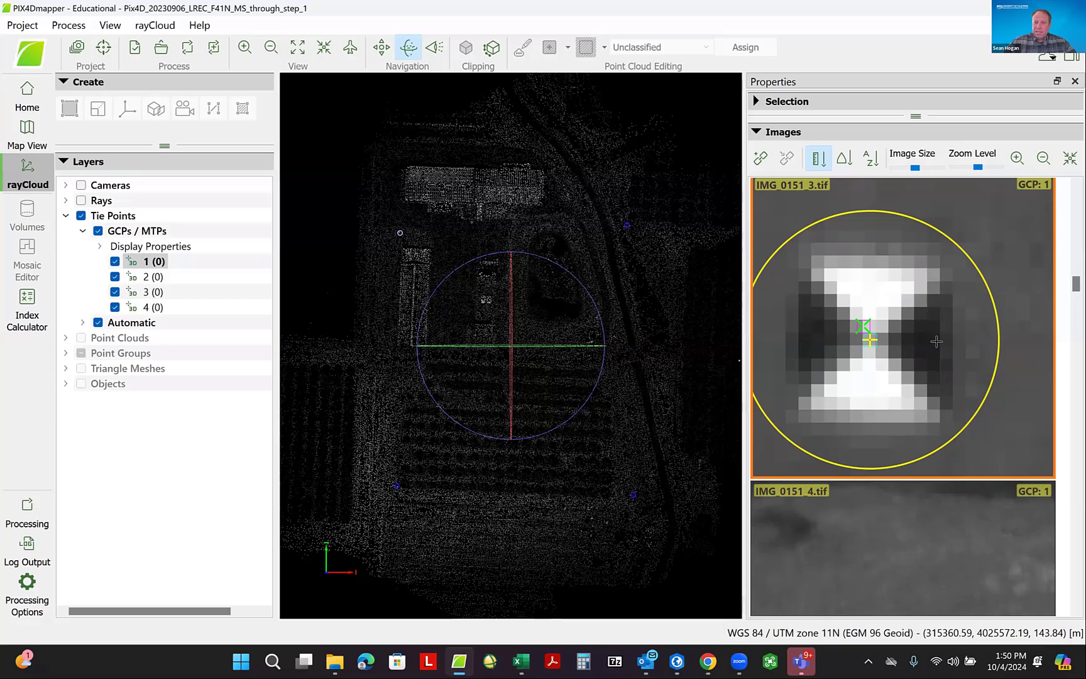
scroll(944, 352, down, 1)
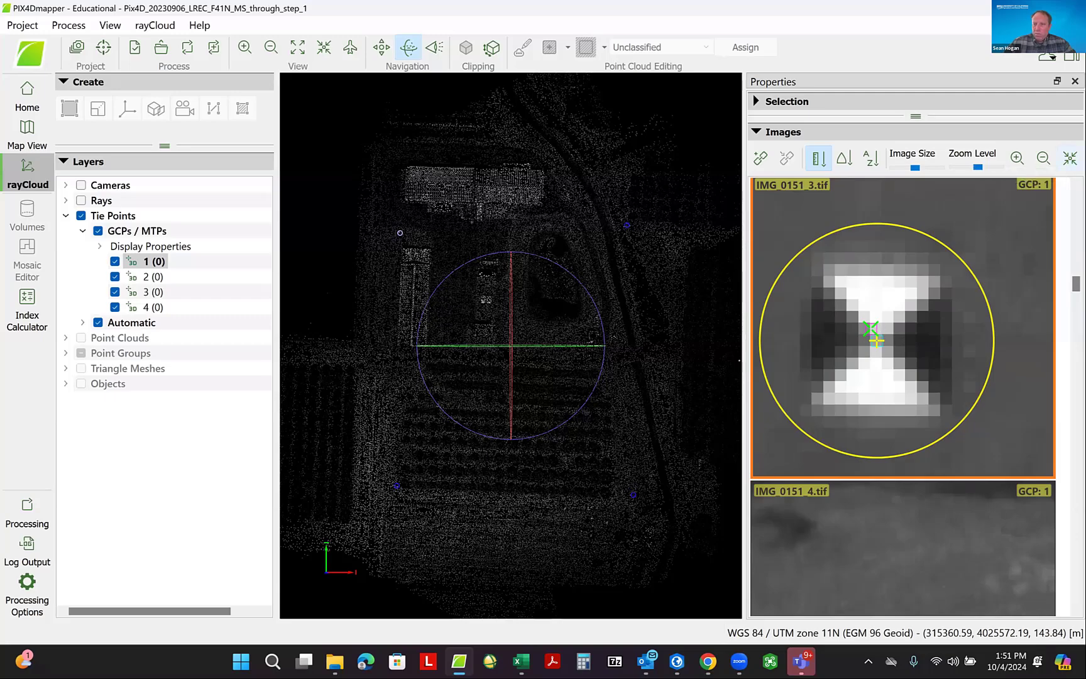
click(1070, 157)
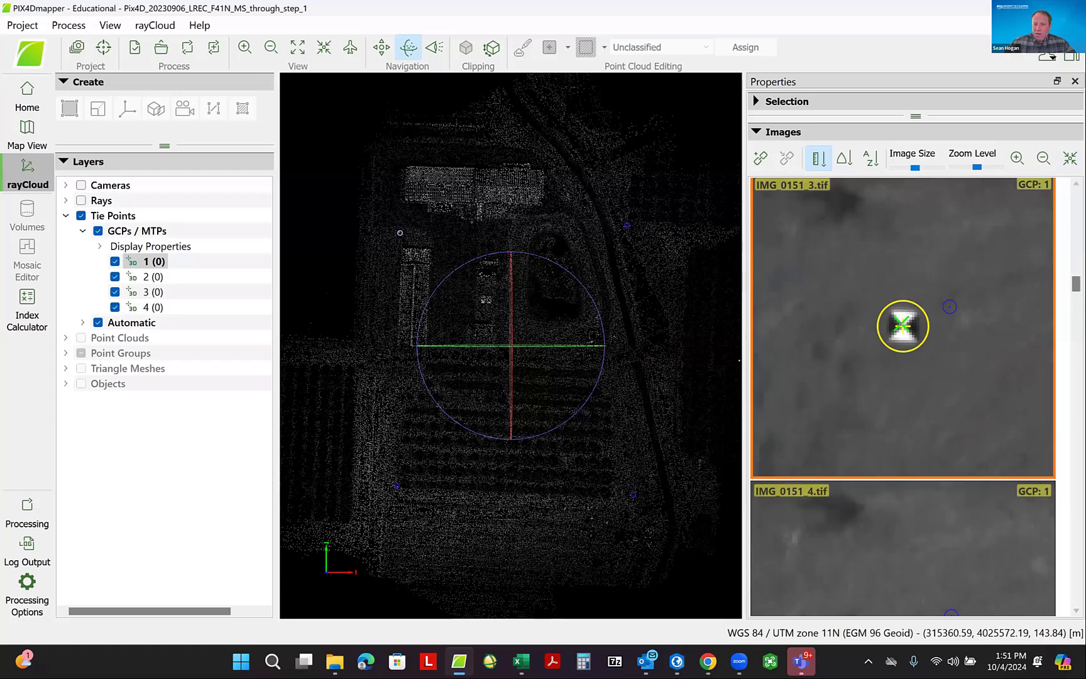
- Mark the centre of GCP 1's target in IMG_0133_2.tif
scroll(903, 326, down, 3)
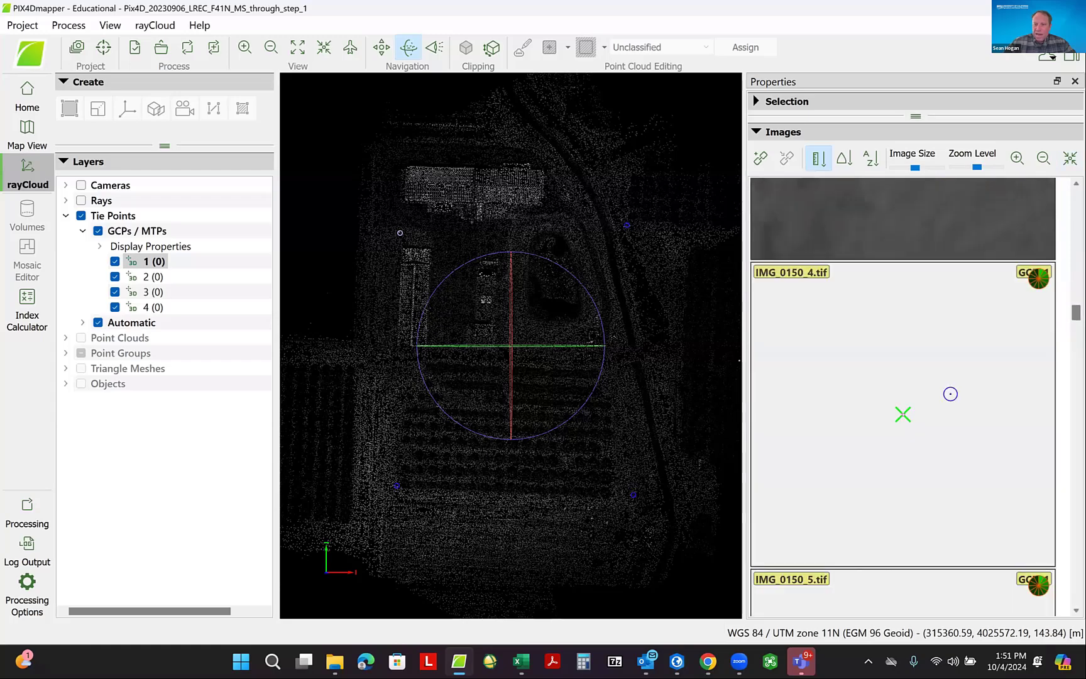
scroll(894, 465, down, 3)
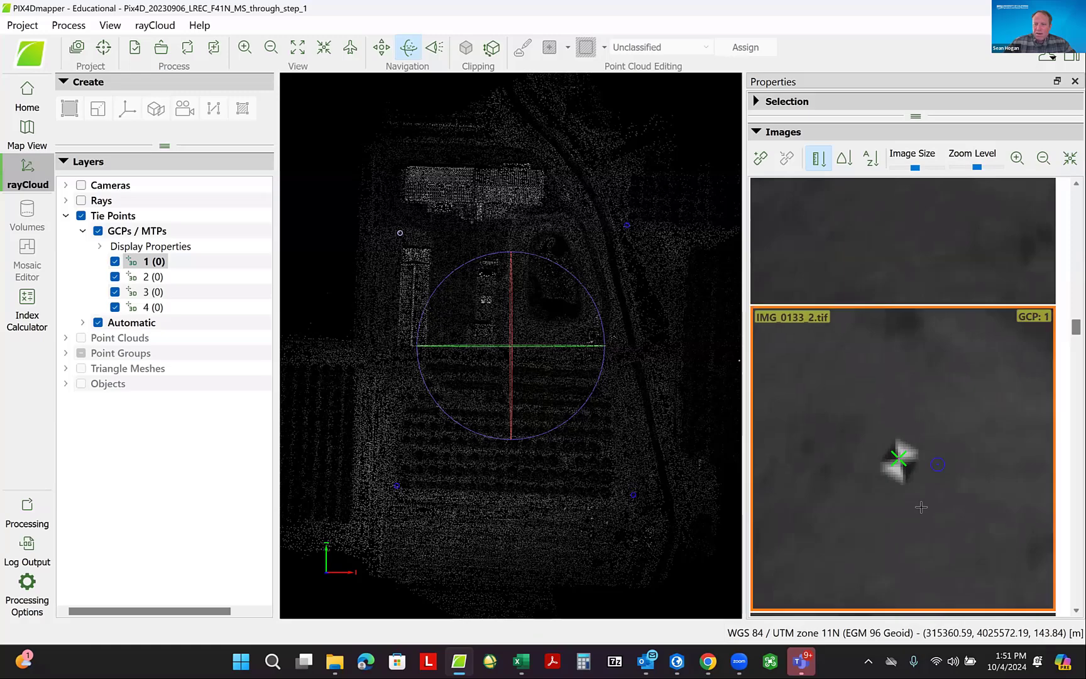
scroll(895, 466, up, 5)
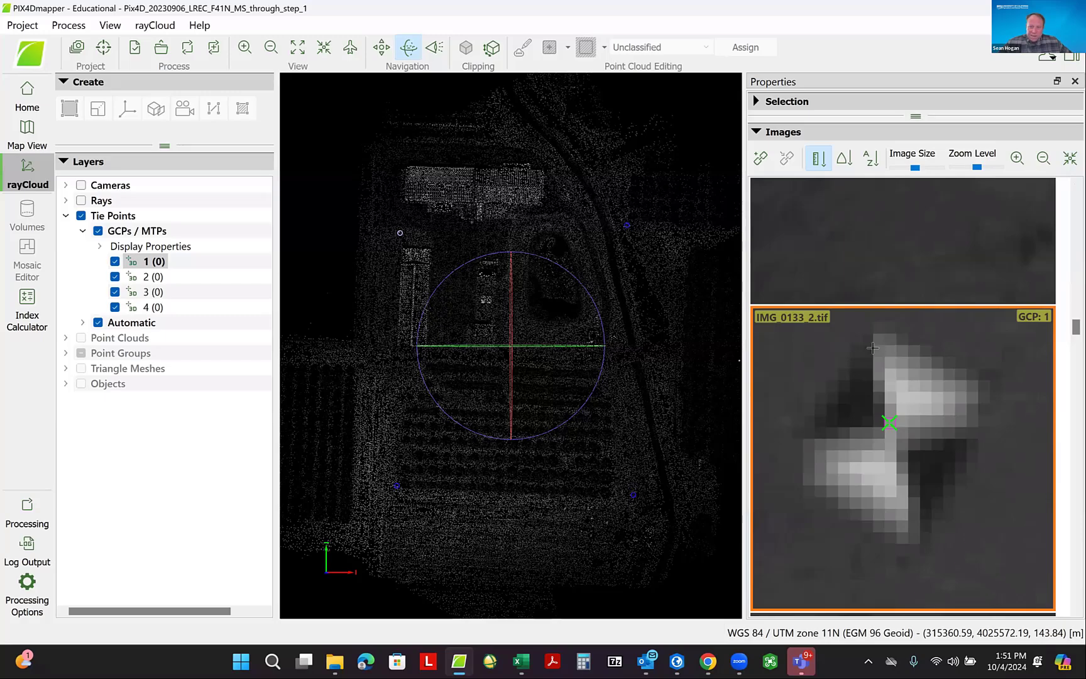
scroll(891, 435, up, 2)
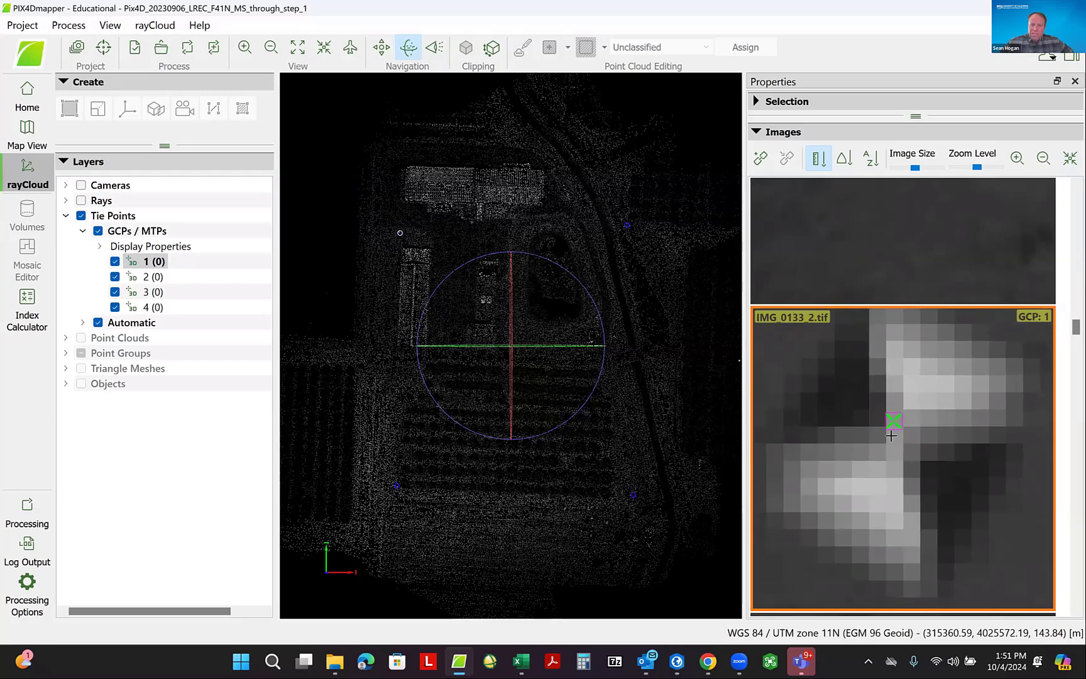
click(894, 439)
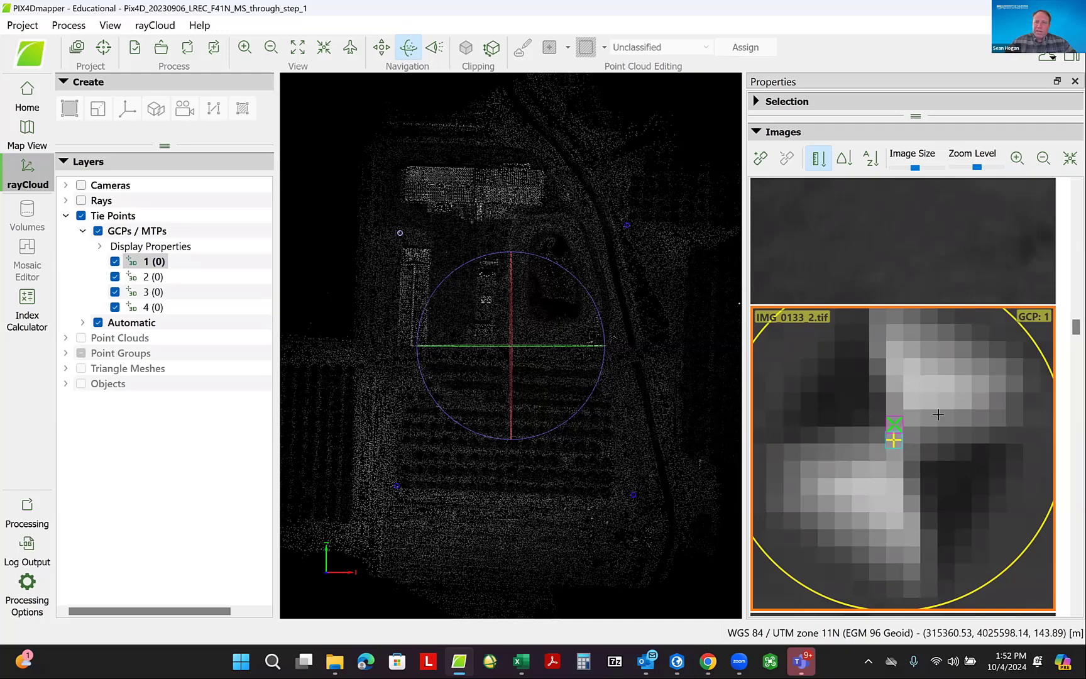
- Check GCP 1's marked-image count and position errors, and apply its image marks
click(929, 231)
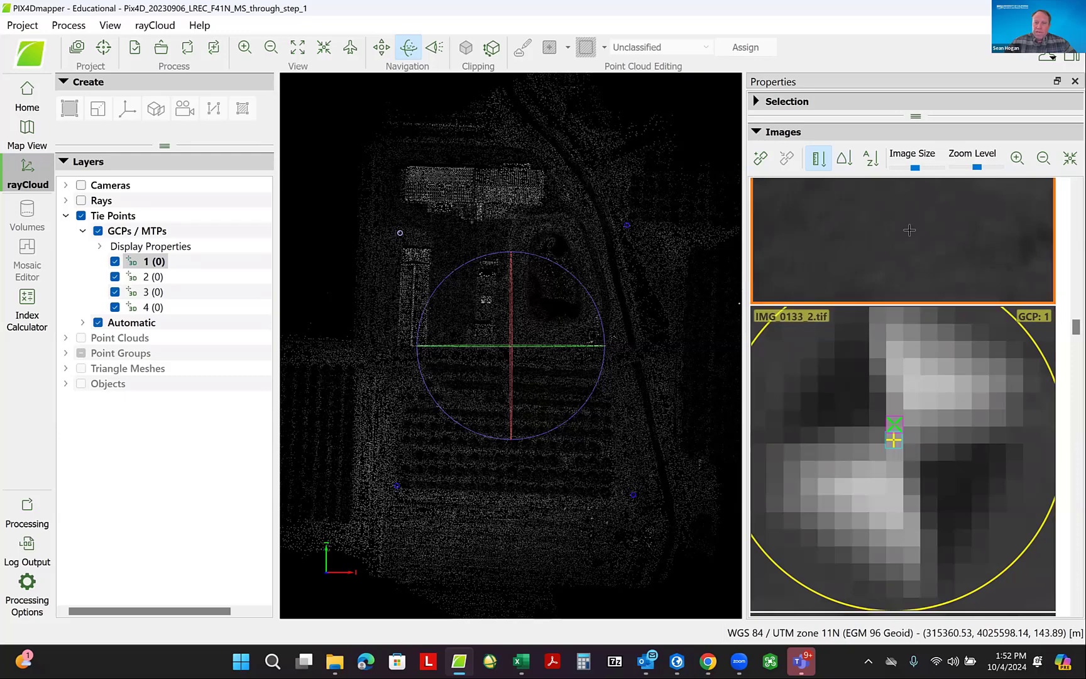
click(758, 102)
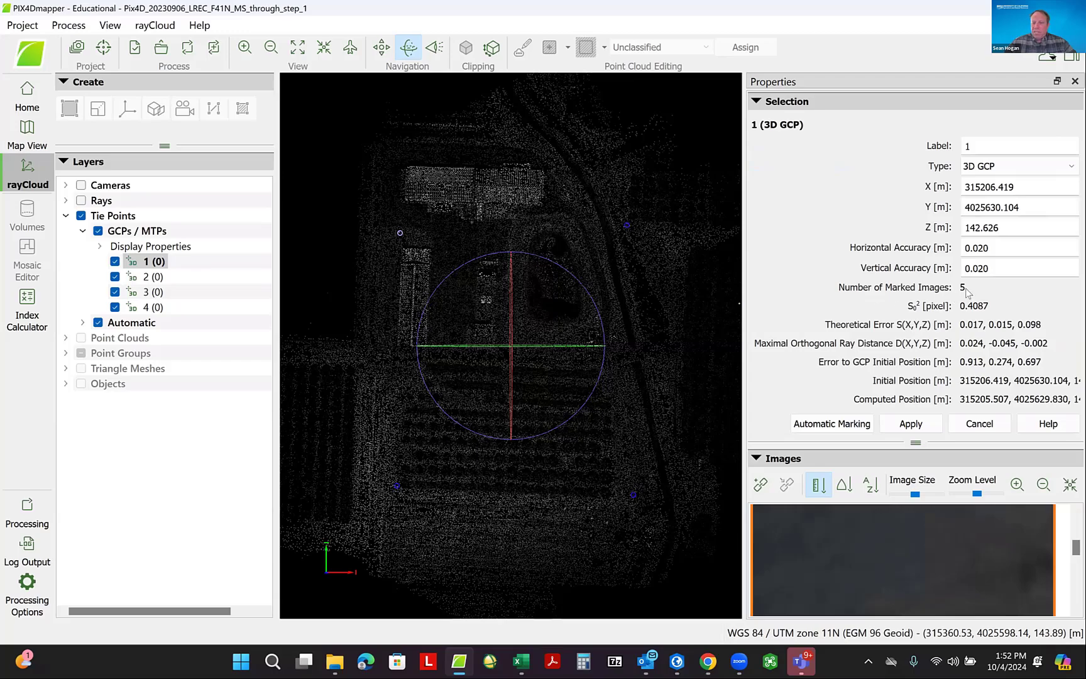
click(914, 426)
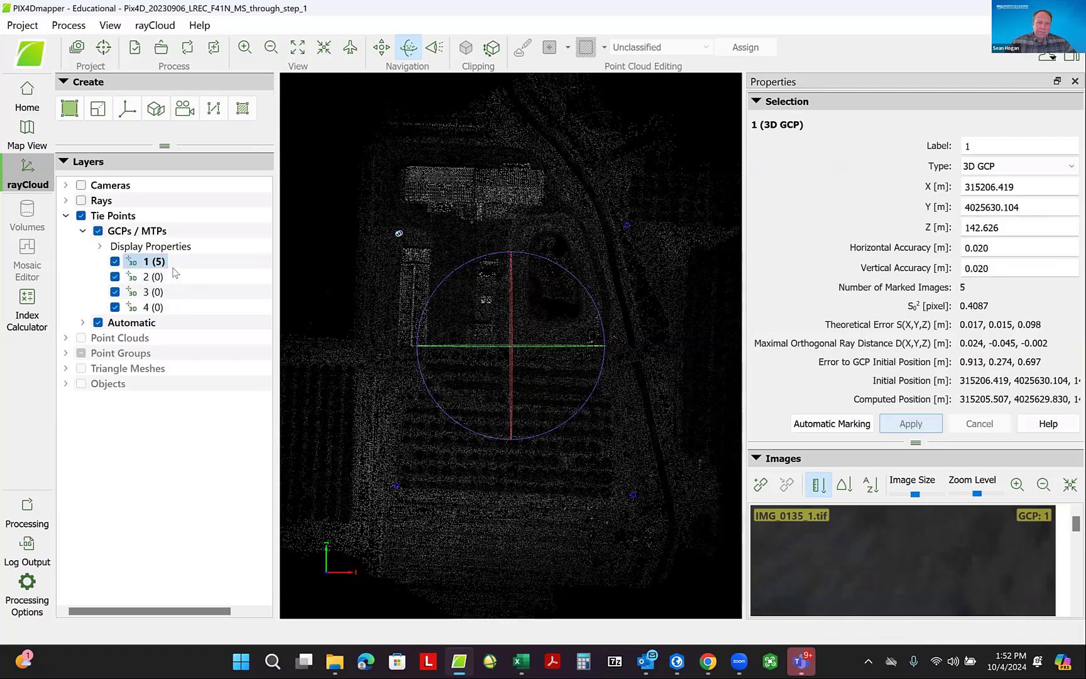
- Look at GCPs 2 and 3, and mark the centre of GCP 4's target in IMG_0094_1.tif
click(149, 277)
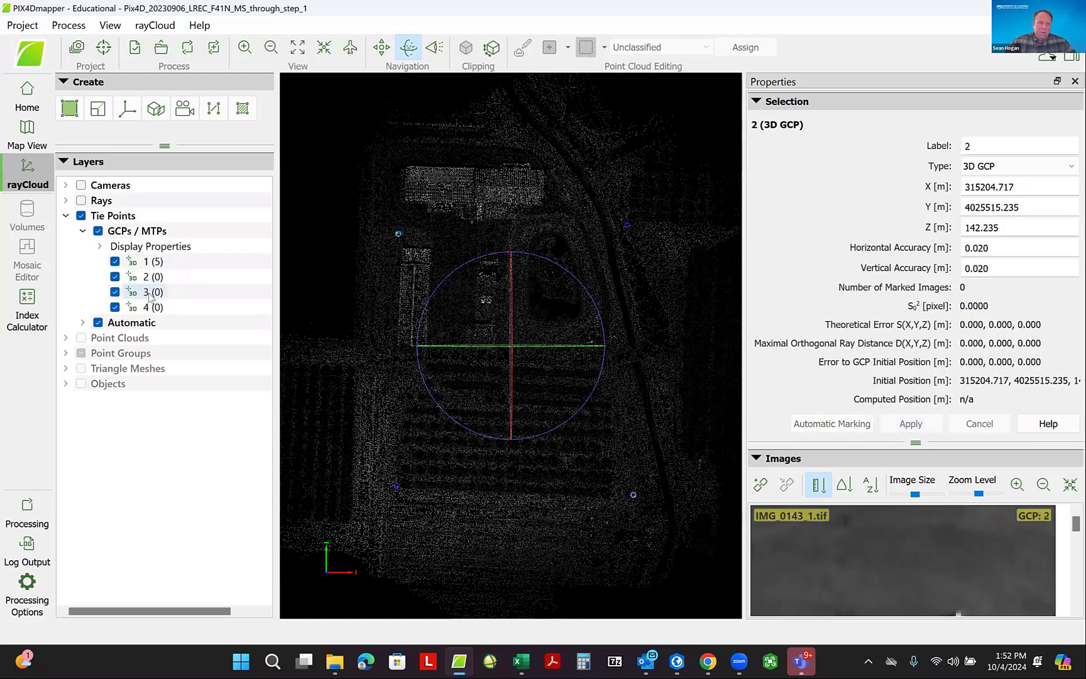
click(151, 293)
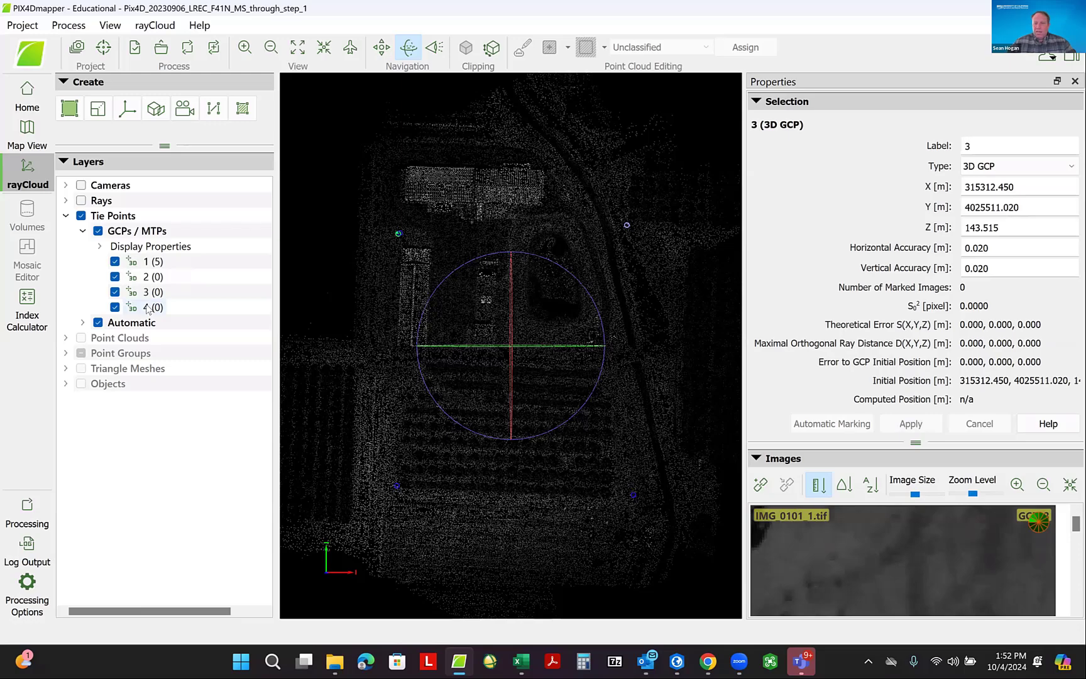
click(148, 308)
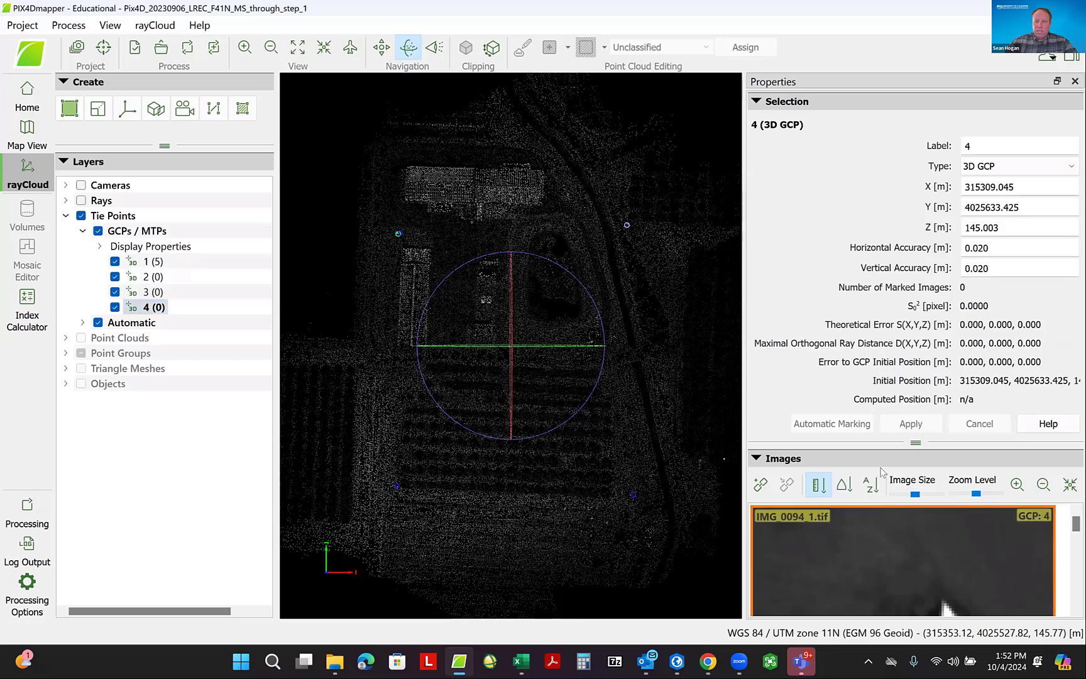
click(757, 103)
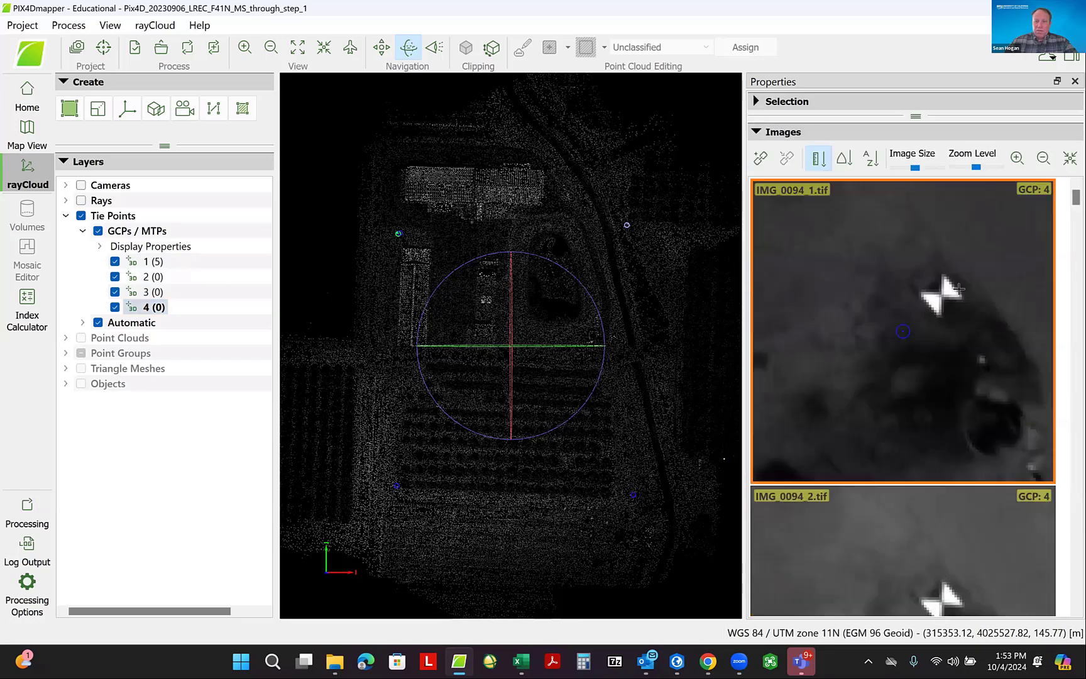
scroll(958, 288, up, 2)
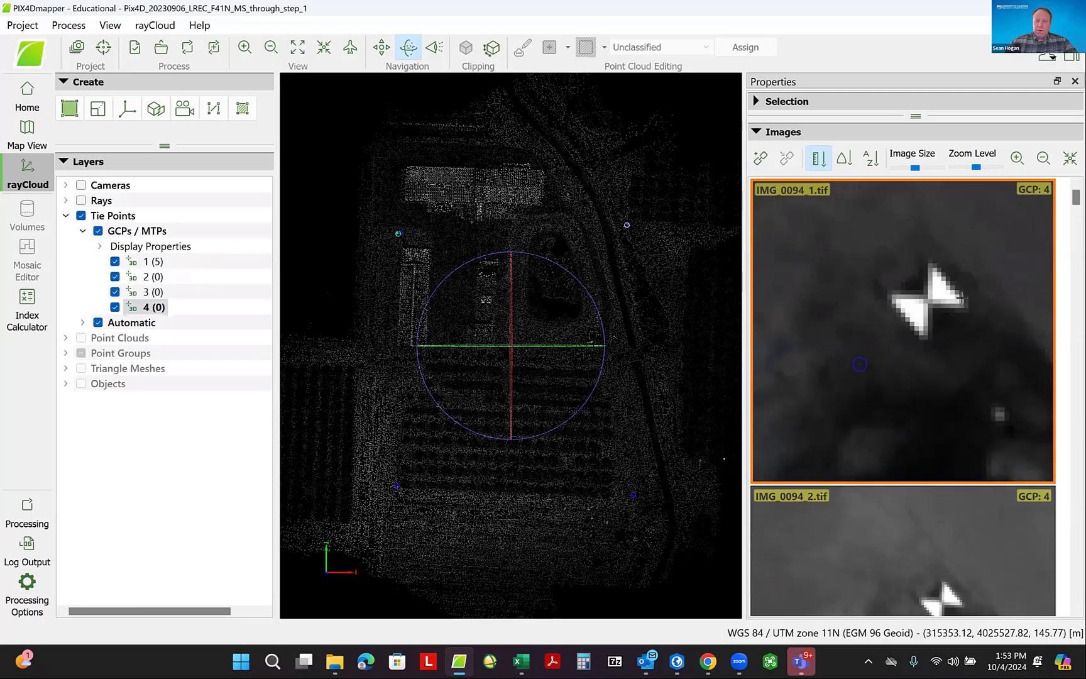
click(927, 300)
scroll(981, 404, down, 1)
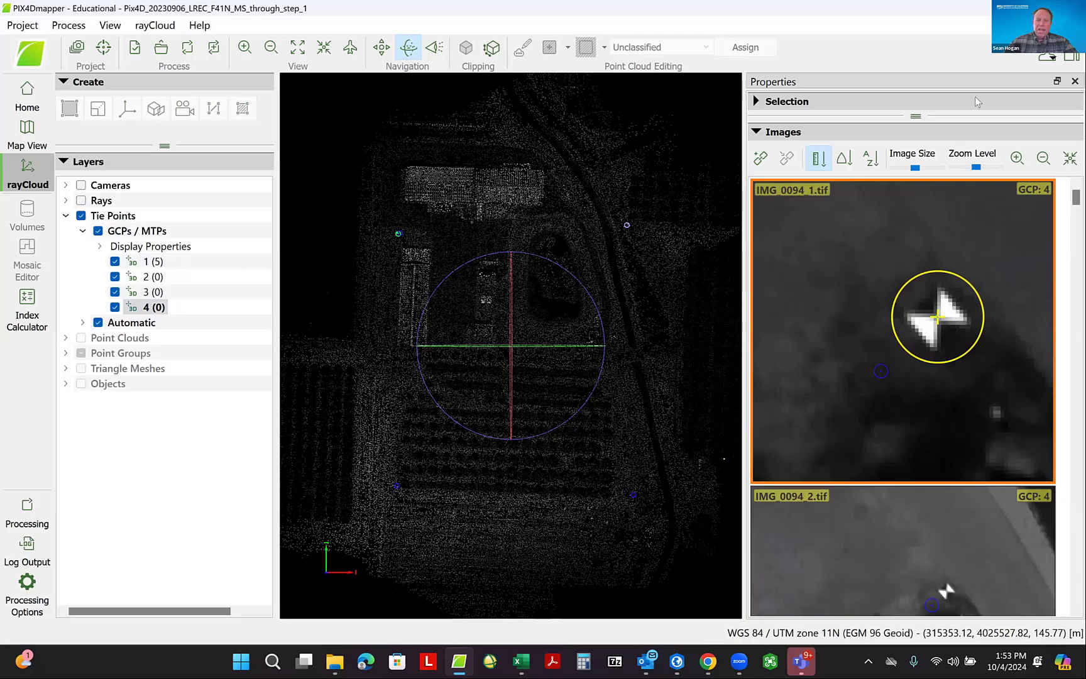
scroll(1011, 314, down, 1)
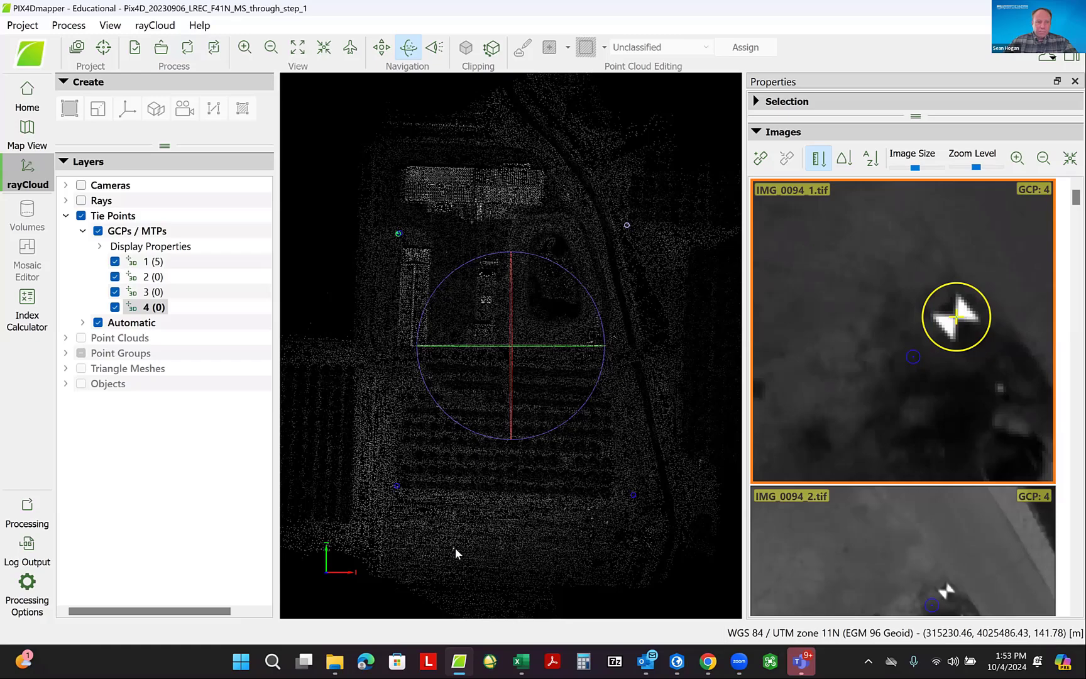
- Exclude Initial Processing from the processing run and include Point Cloud and Mesh plus DSM, Orthomosaic and Index
click(24, 519)
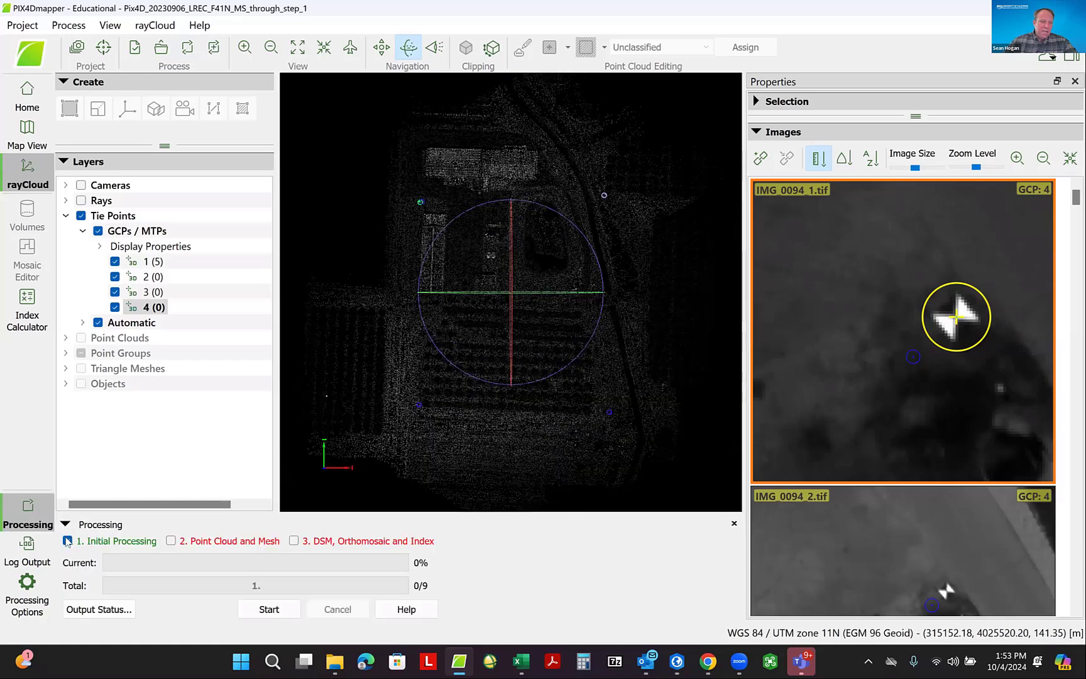
click(67, 542)
click(172, 541)
click(294, 541)
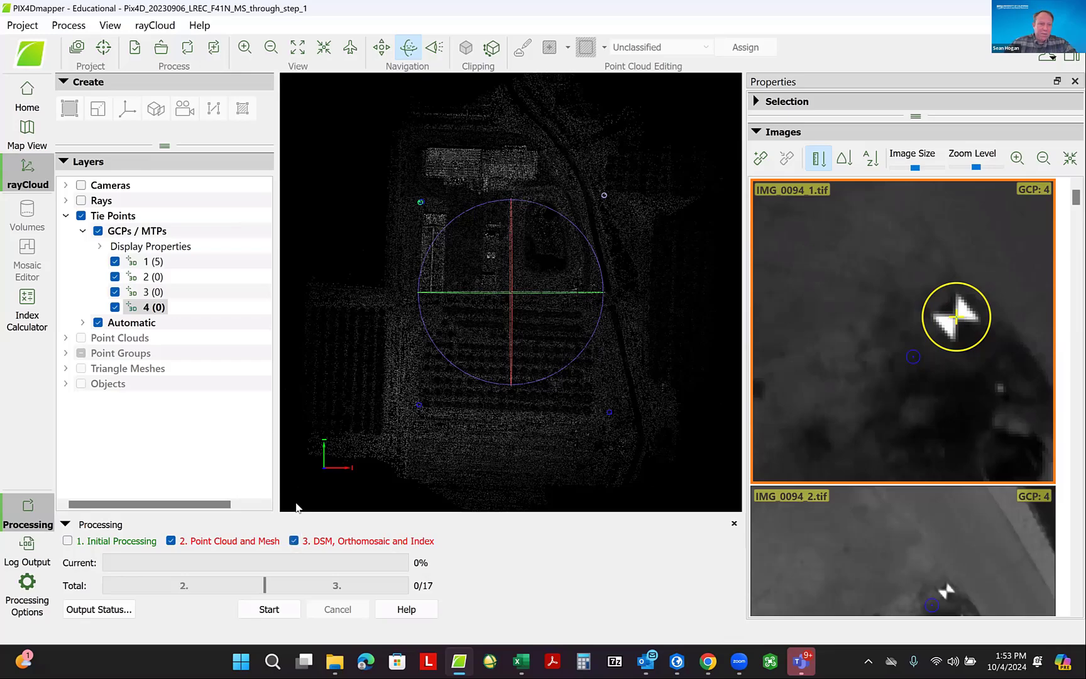
- In the DSM and Orthomosaic processing options, enable GeoTIFF Without Transparency and leave the orthomosaic GeoTIFF output off
click(19, 602)
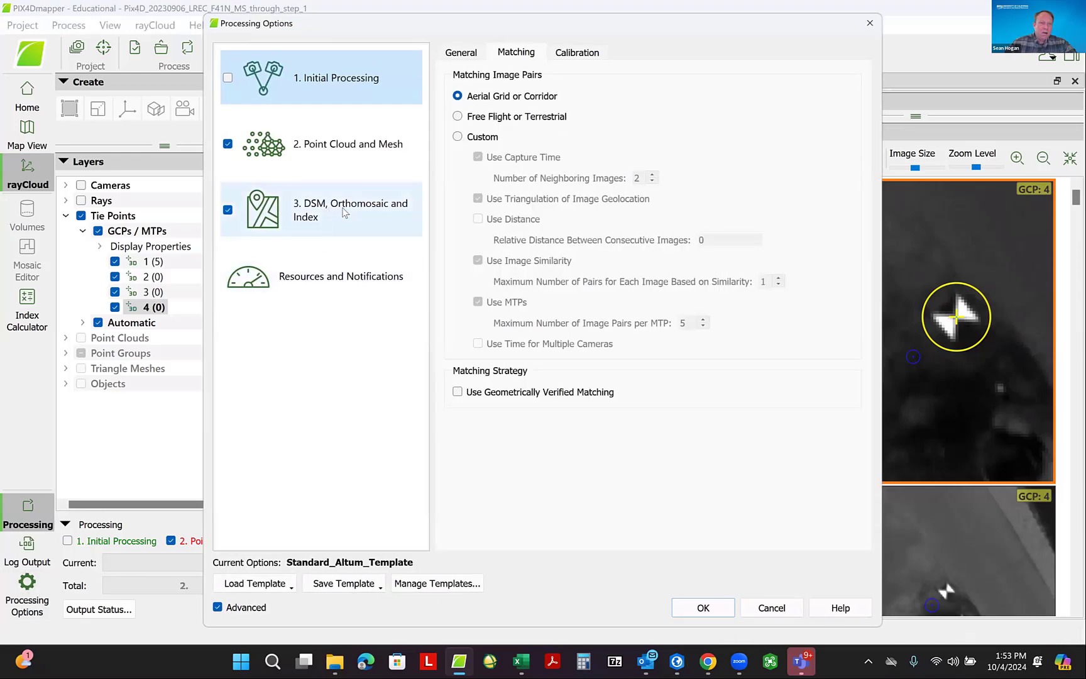
click(344, 212)
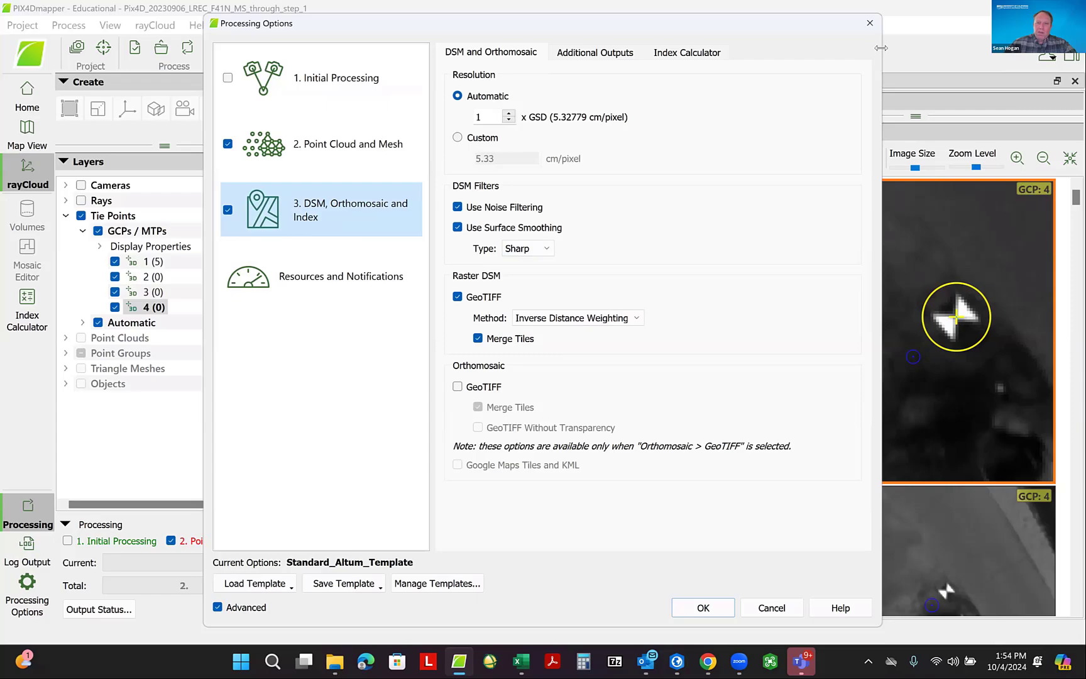
drag(880, 48, 835, 50)
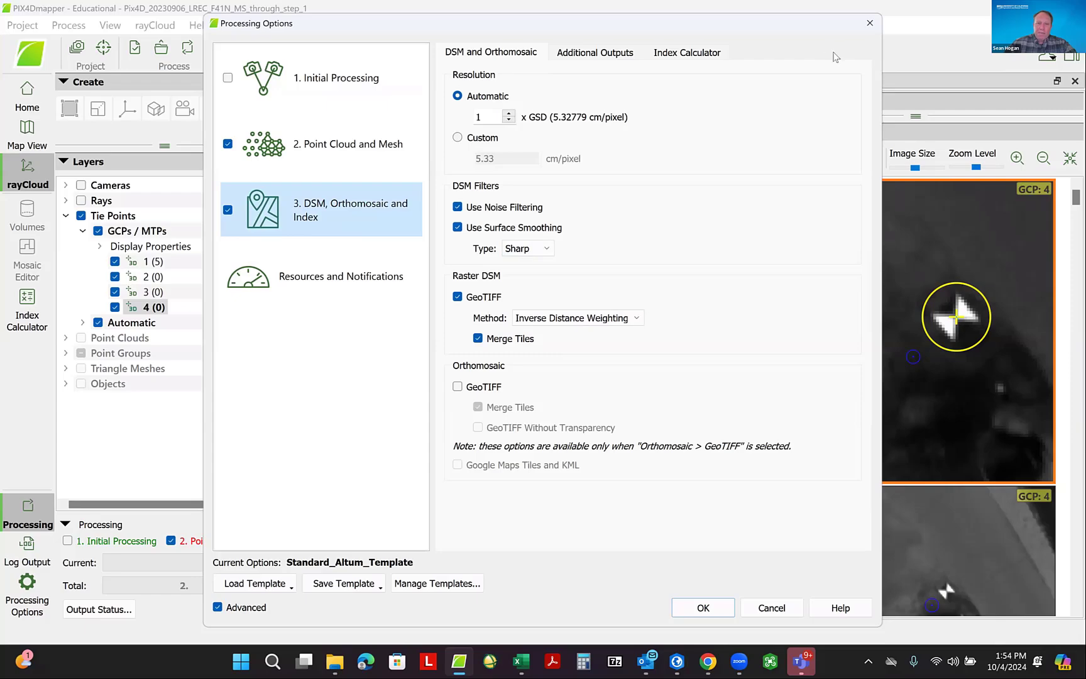
click(458, 387)
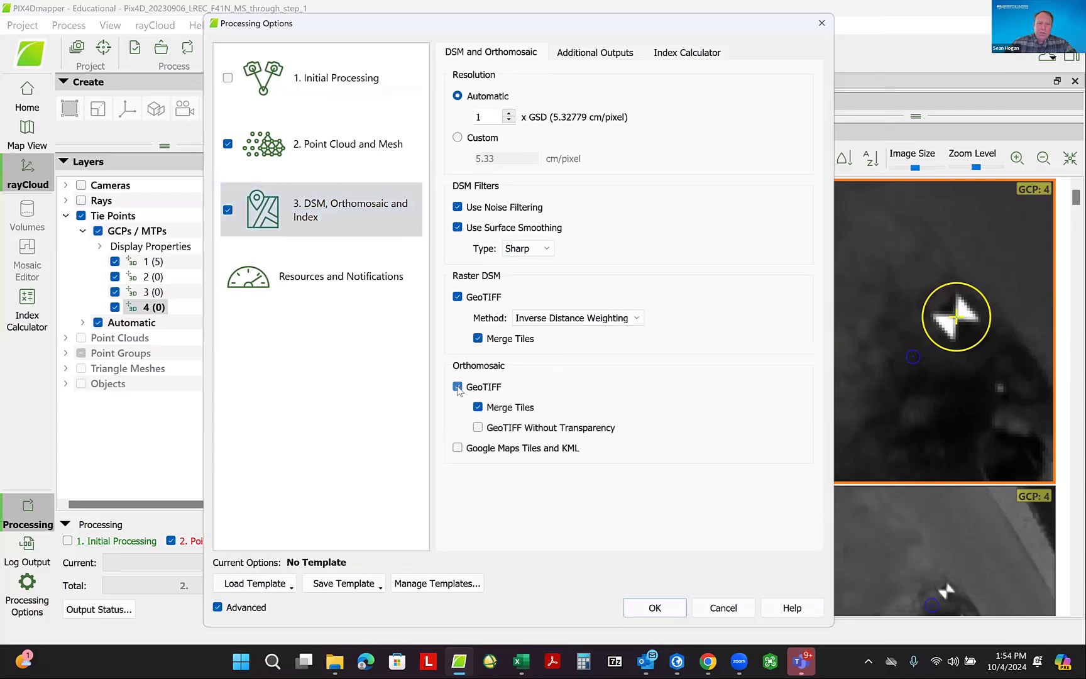
click(477, 428)
click(458, 387)
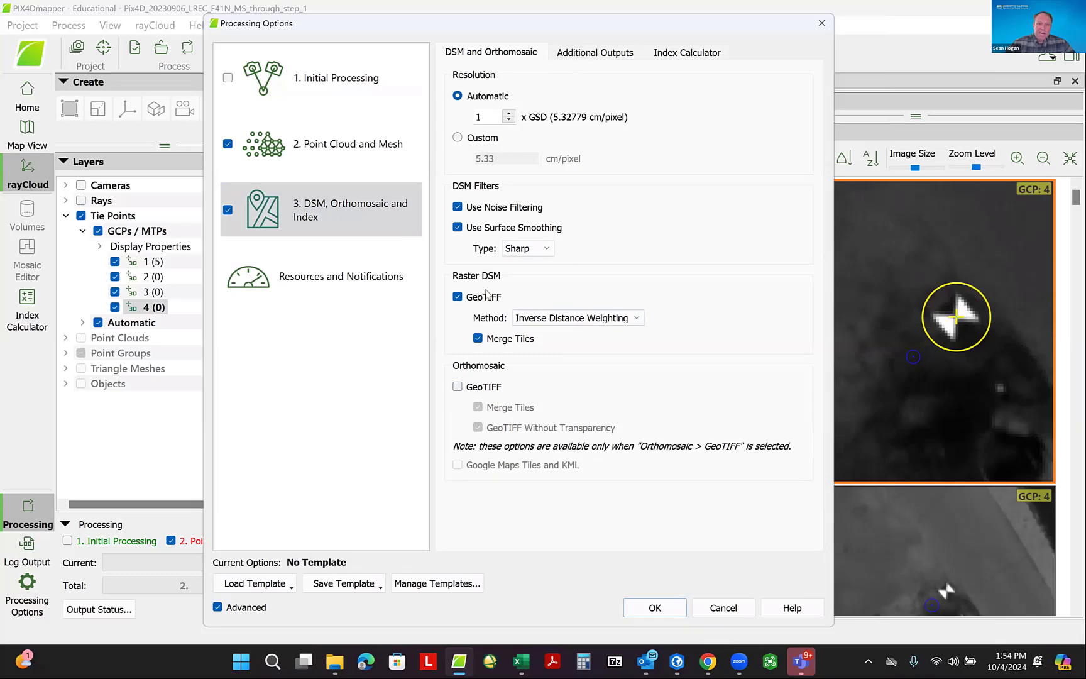
- Review the Additional Outputs and Index Calculator settings, and switch the orthomosaic GeoTIFF output on and off again
click(596, 54)
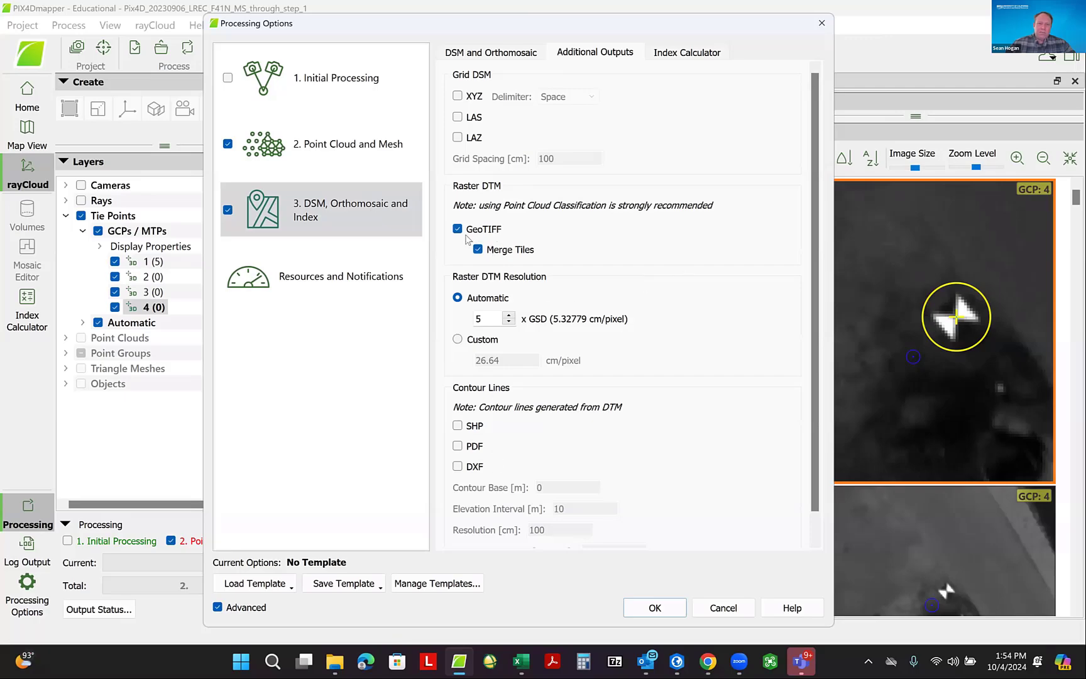
click(687, 53)
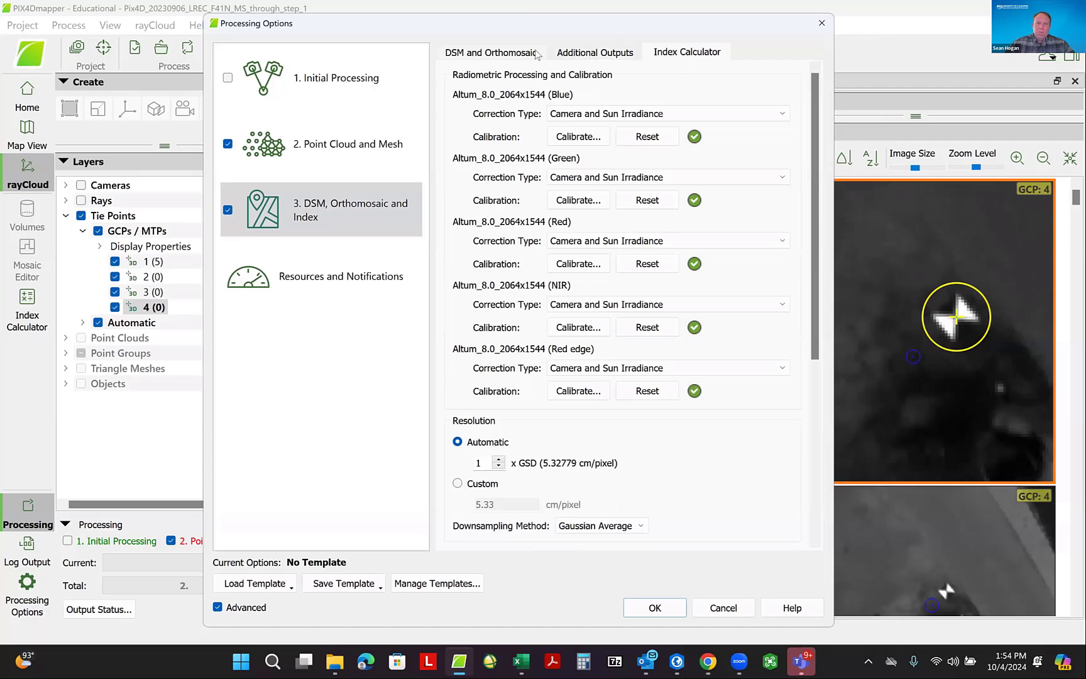
click(487, 53)
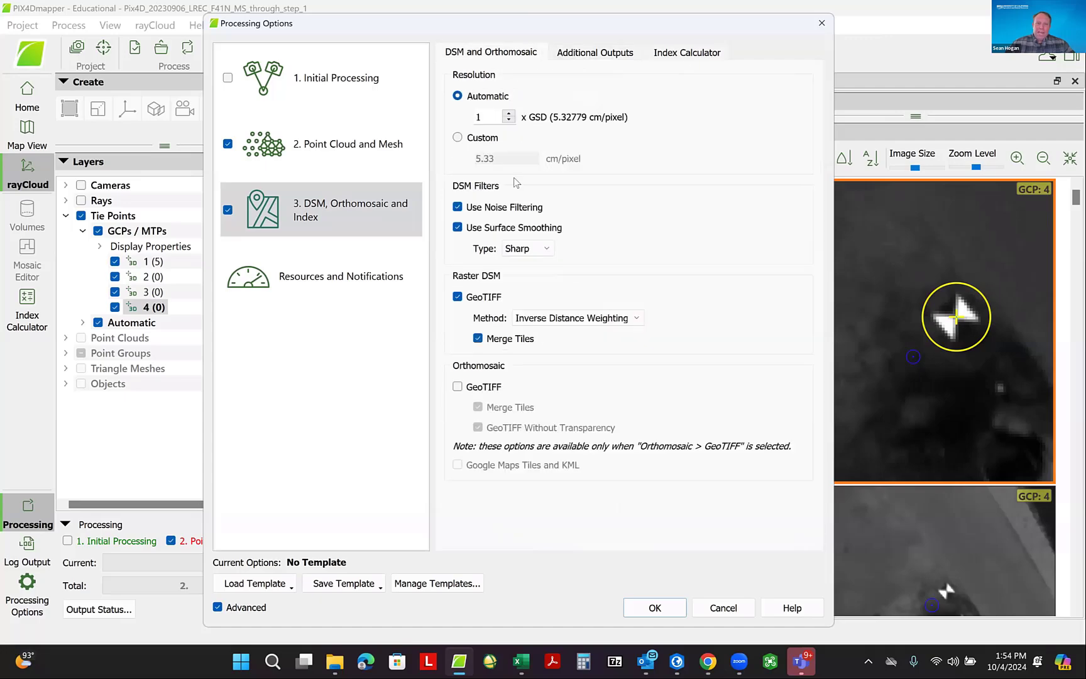
click(458, 387)
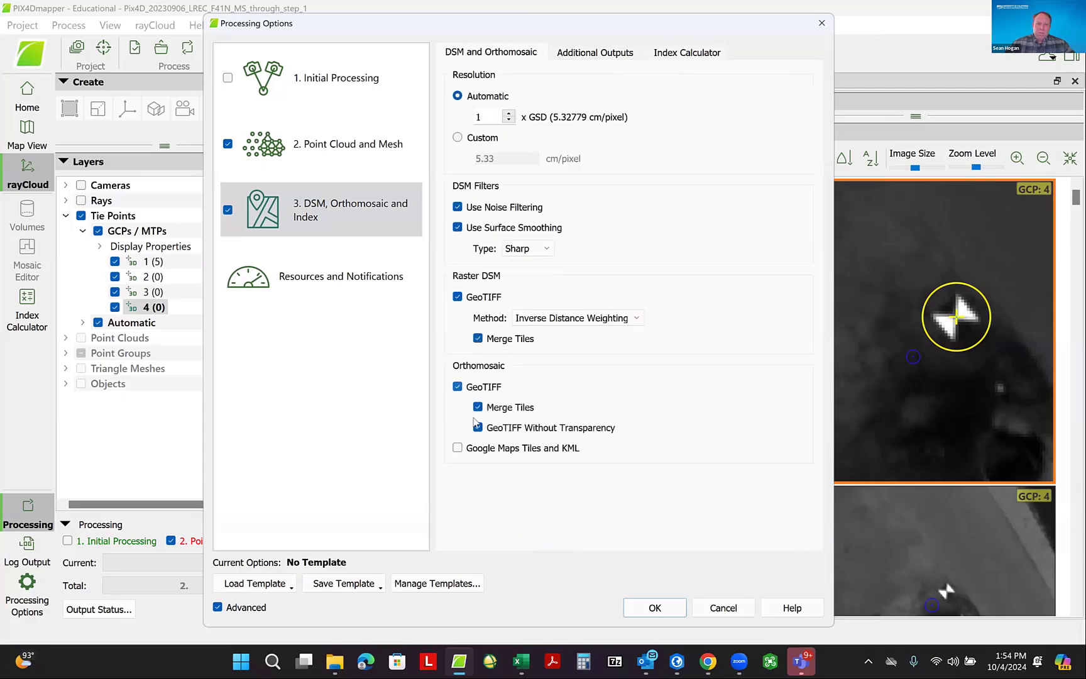
click(458, 388)
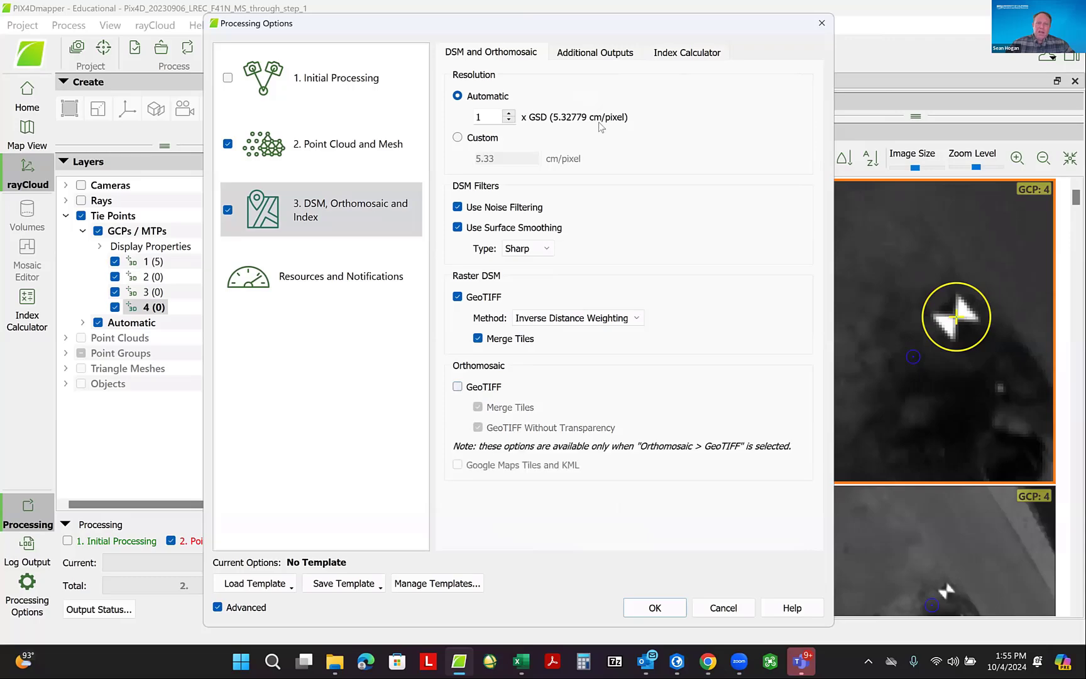
- Review the Index Calculator's radiometric corrections, resolution, reflectance map, list of indices and export settings
click(687, 54)
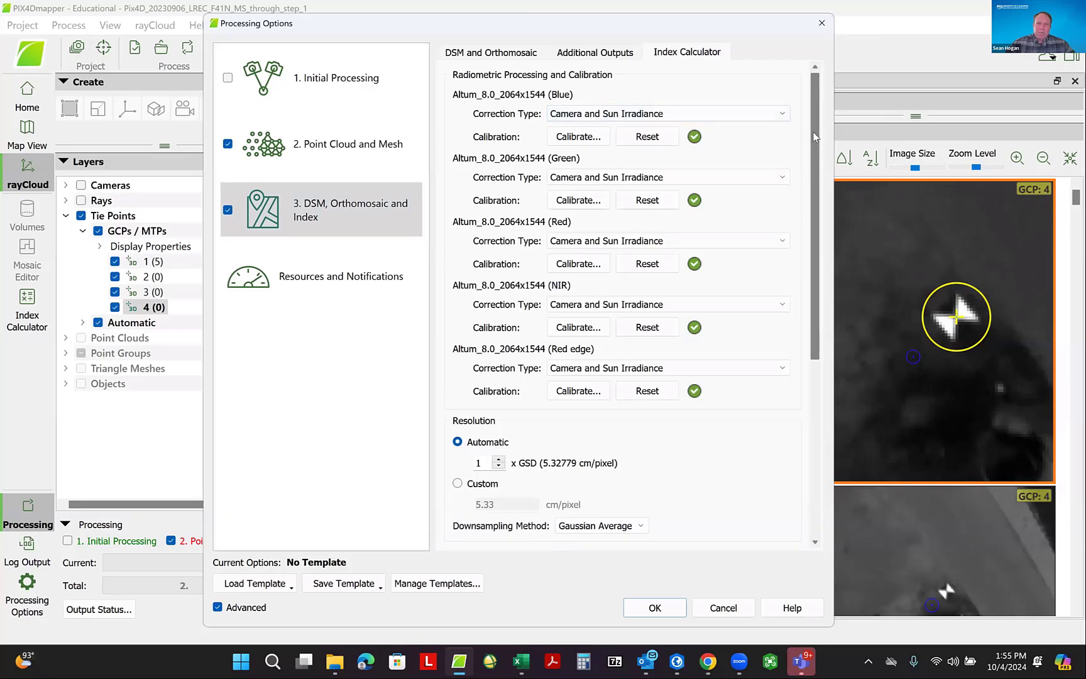
drag(814, 143, 824, 345)
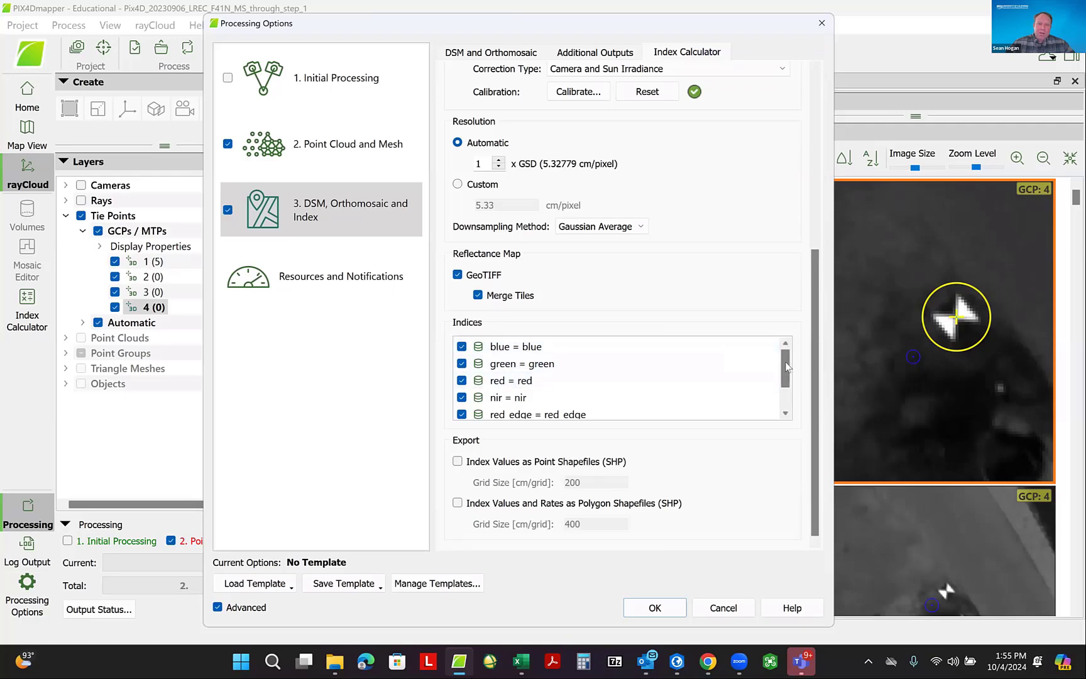
drag(787, 357, 784, 375)
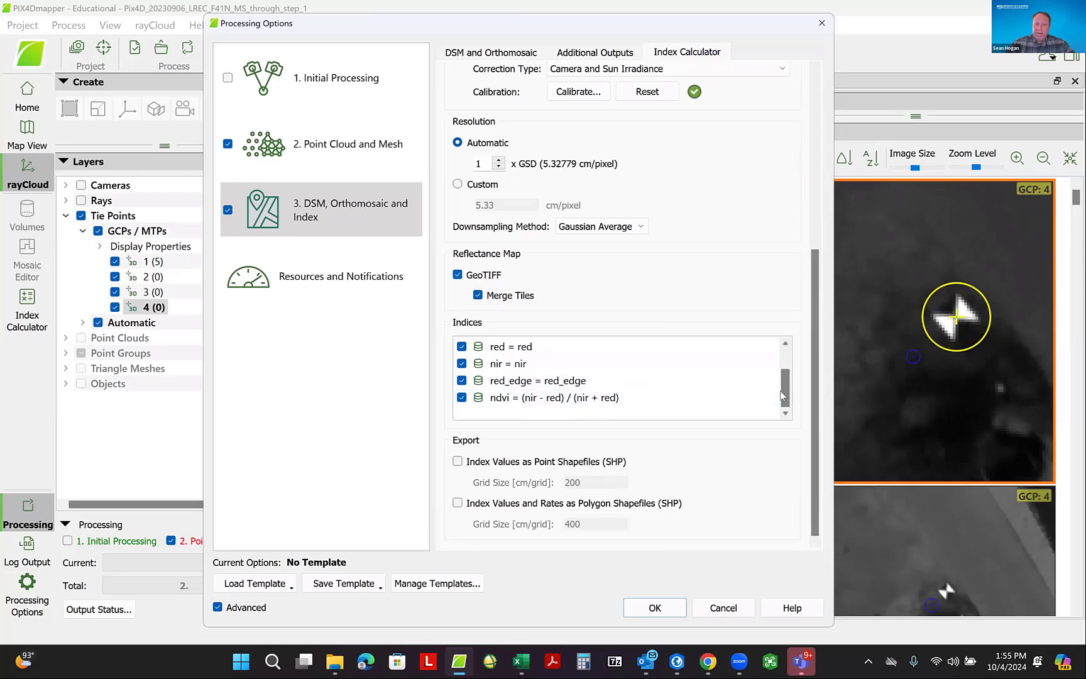
drag(785, 398, 785, 376)
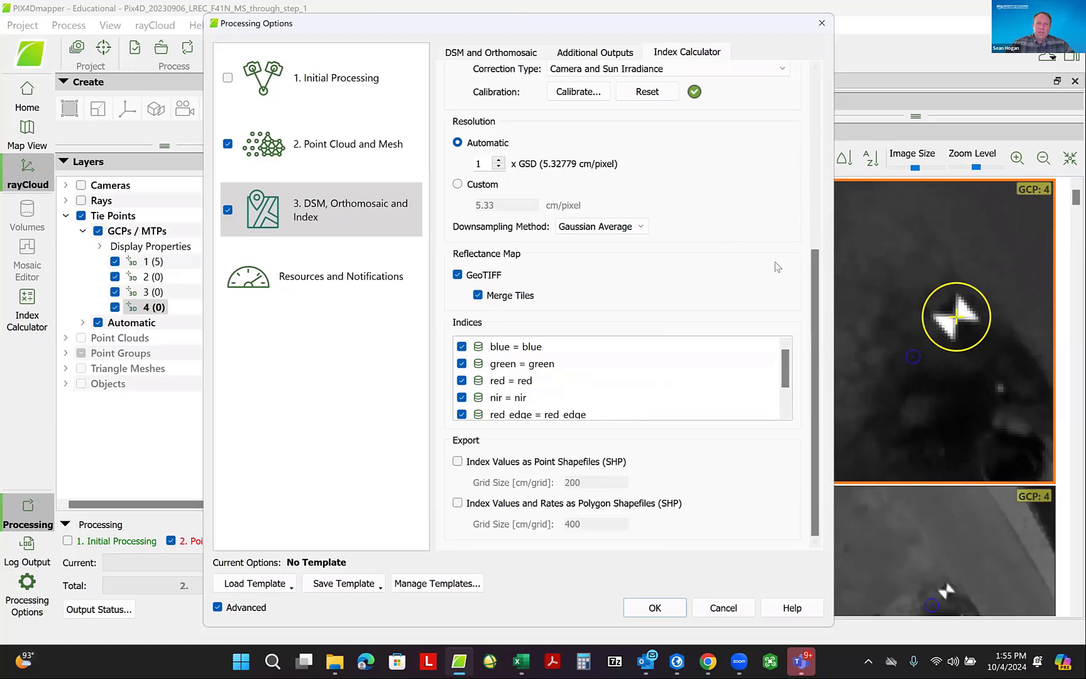
drag(812, 300, 835, 116)
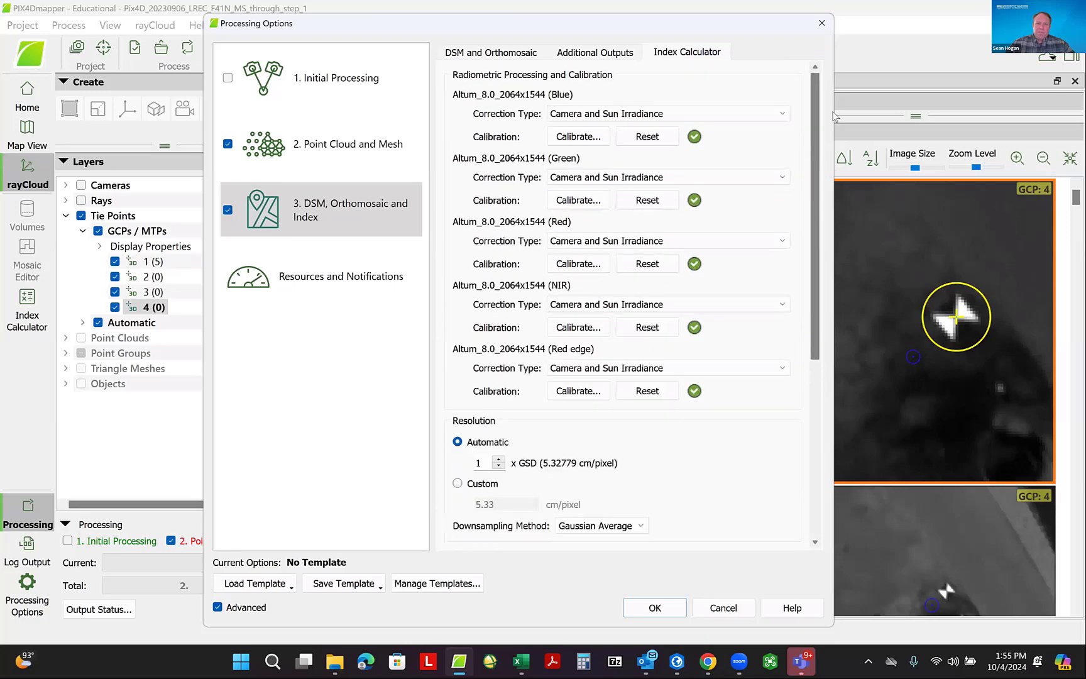
- Redraw the Blue band's calibration area as a four-cornered outline inside the grey reflectance panel in IMG_0001_1.tif
click(578, 136)
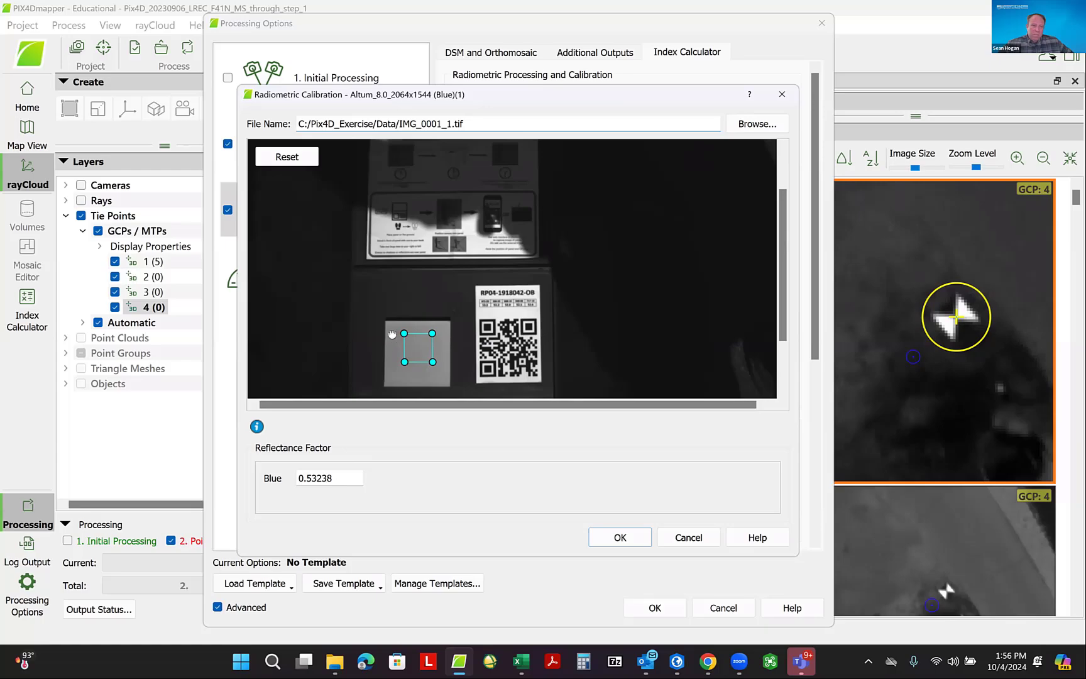
click(392, 333)
click(433, 333)
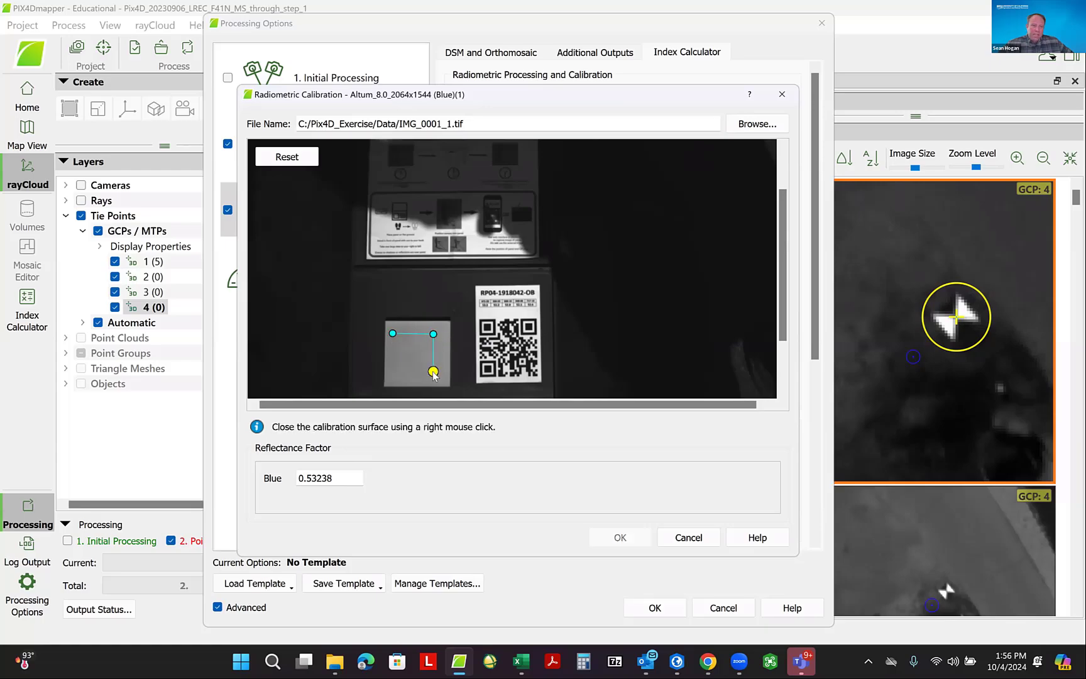
click(433, 372)
right_click(397, 373)
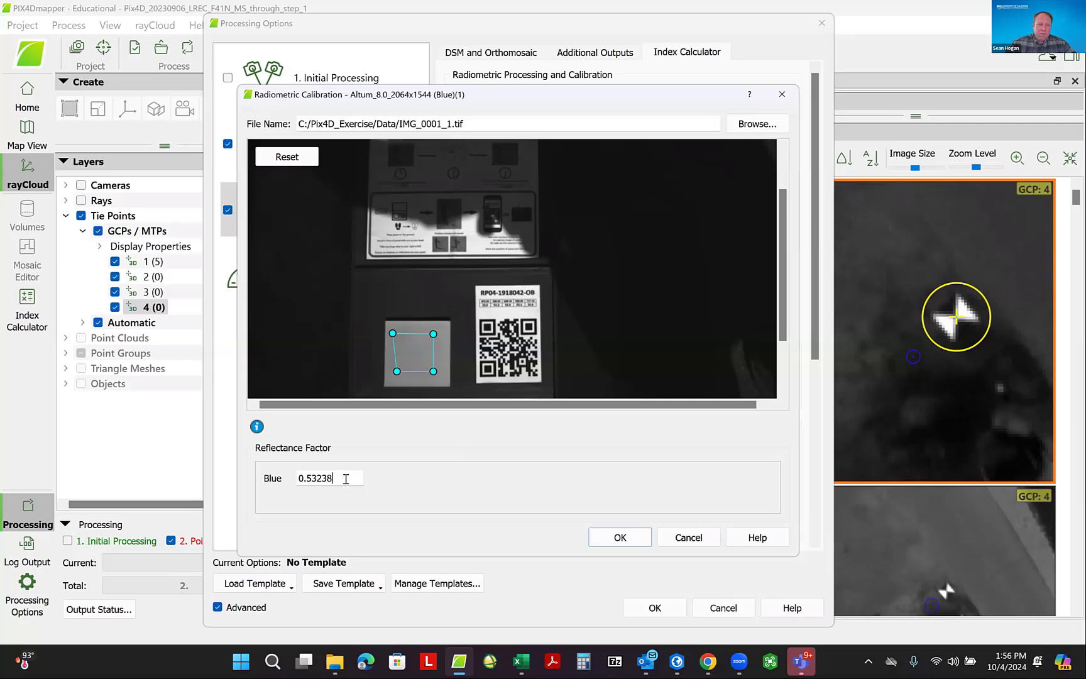
- Check the Blue reflectance factor and the available calibration images, and leave the Blue radiometric calibration without applying the changes
double_click(302, 479)
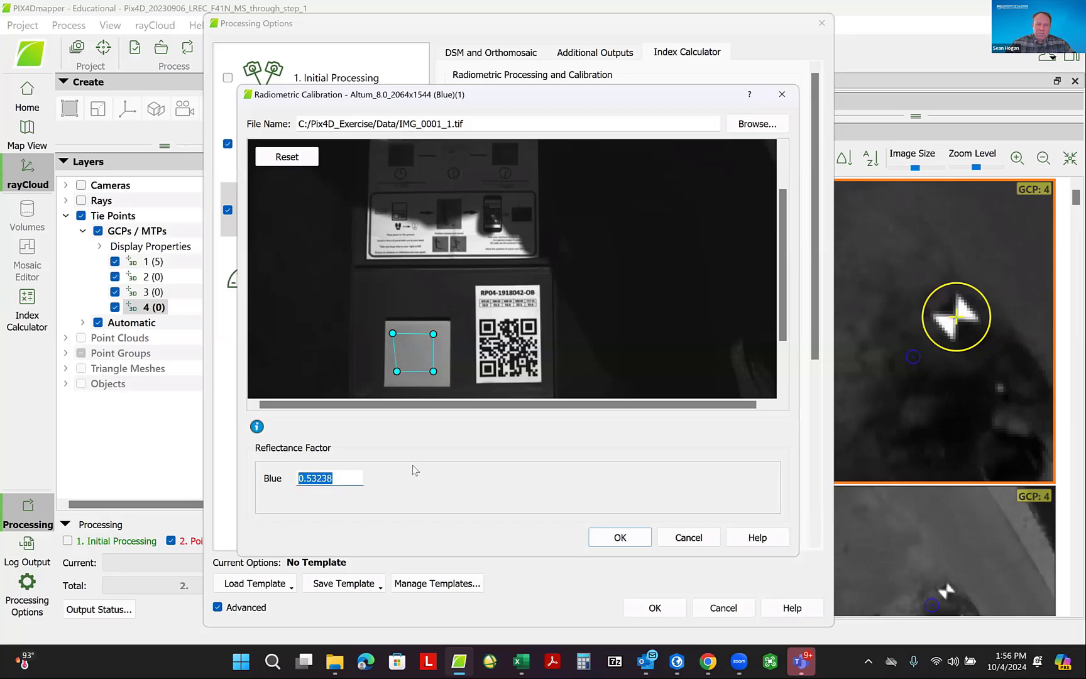
click(580, 477)
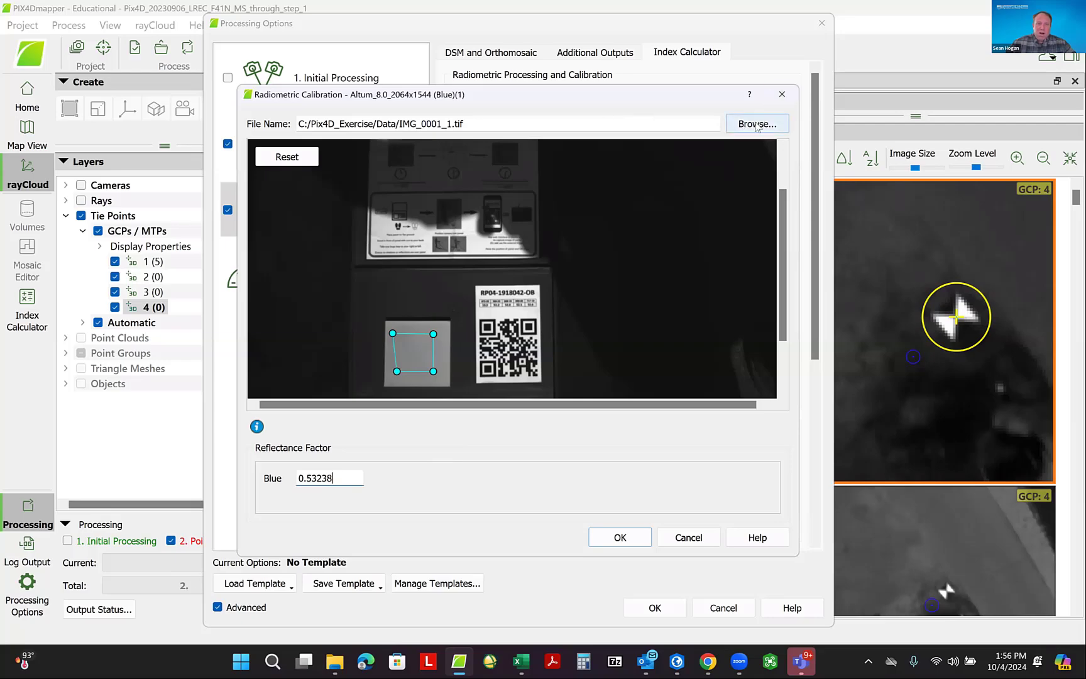
click(757, 125)
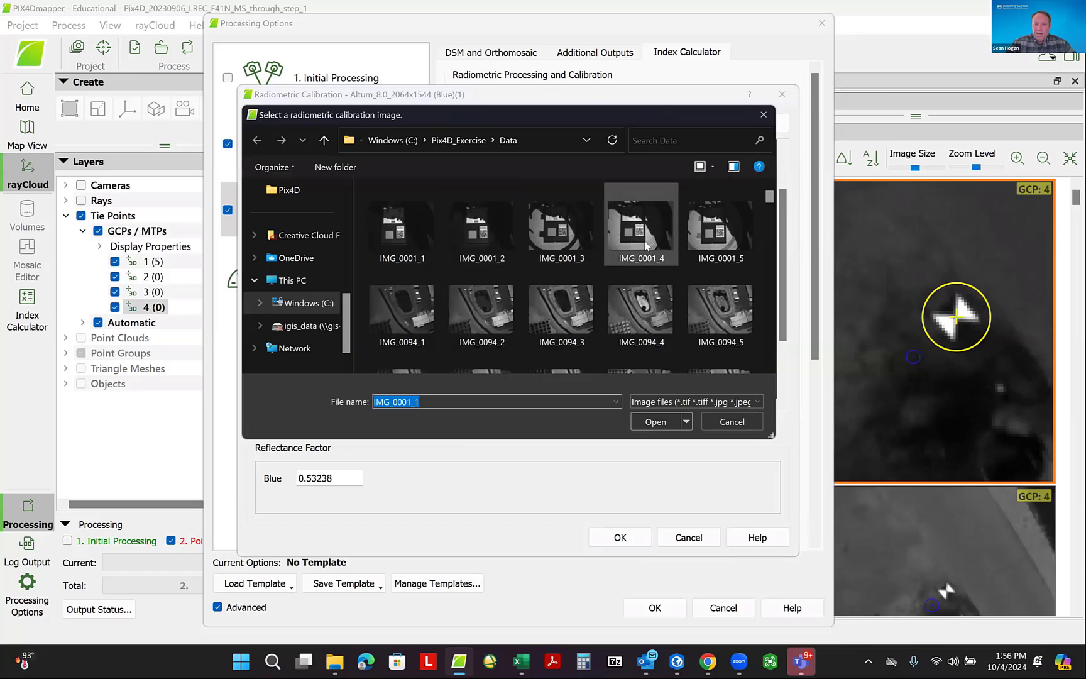
mouse_move(644, 240)
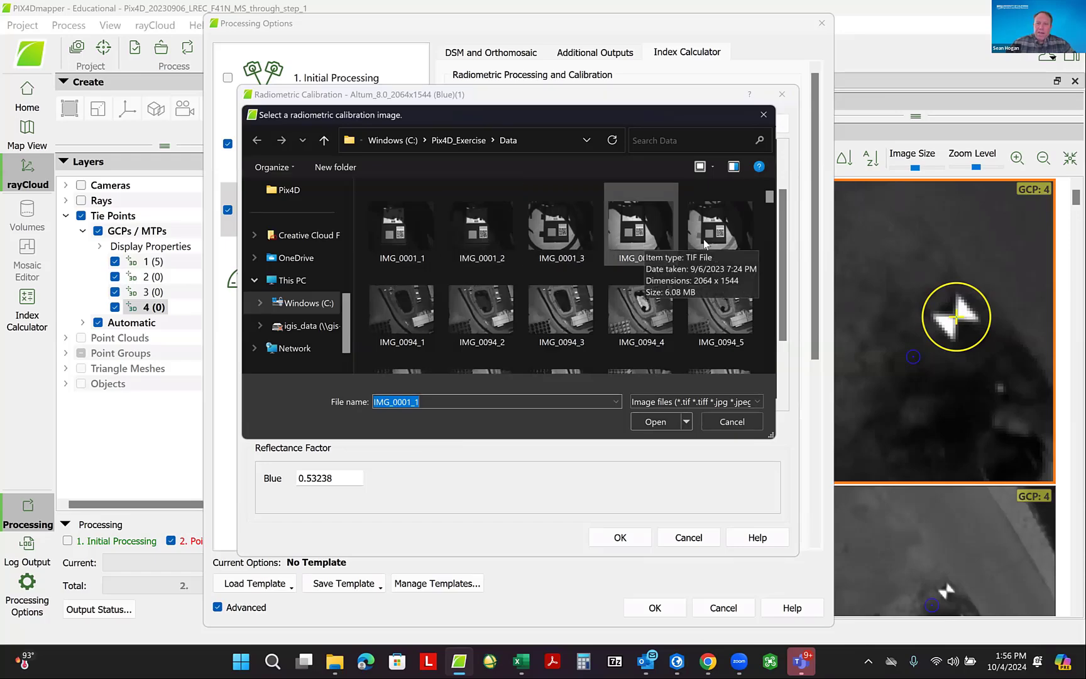
click(763, 114)
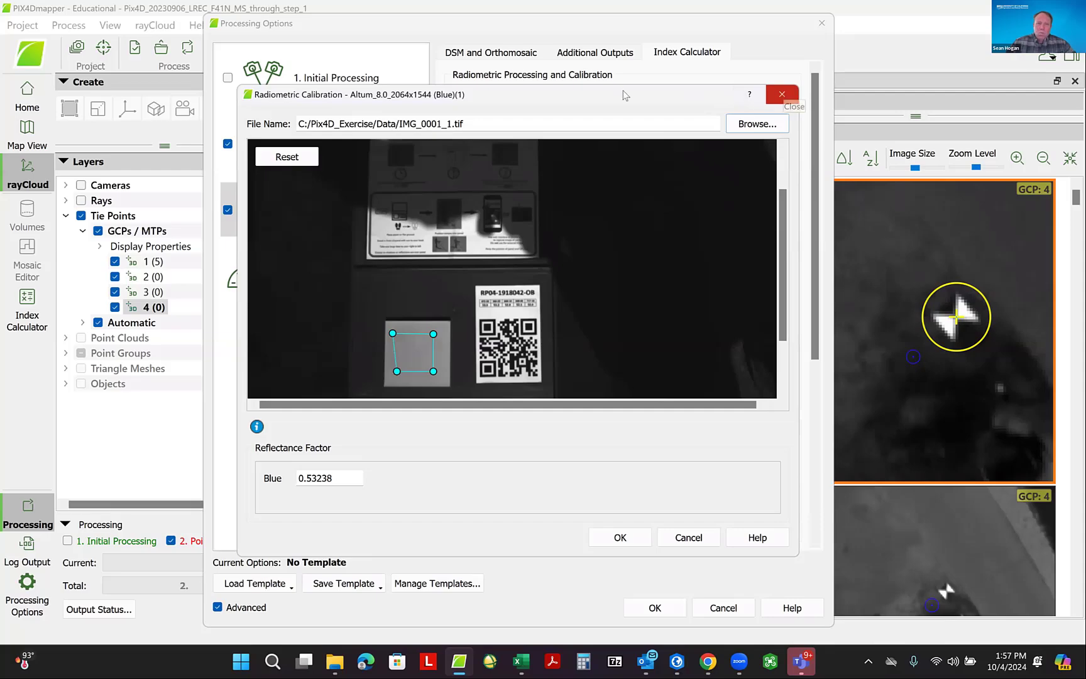
drag(783, 215, 811, 124)
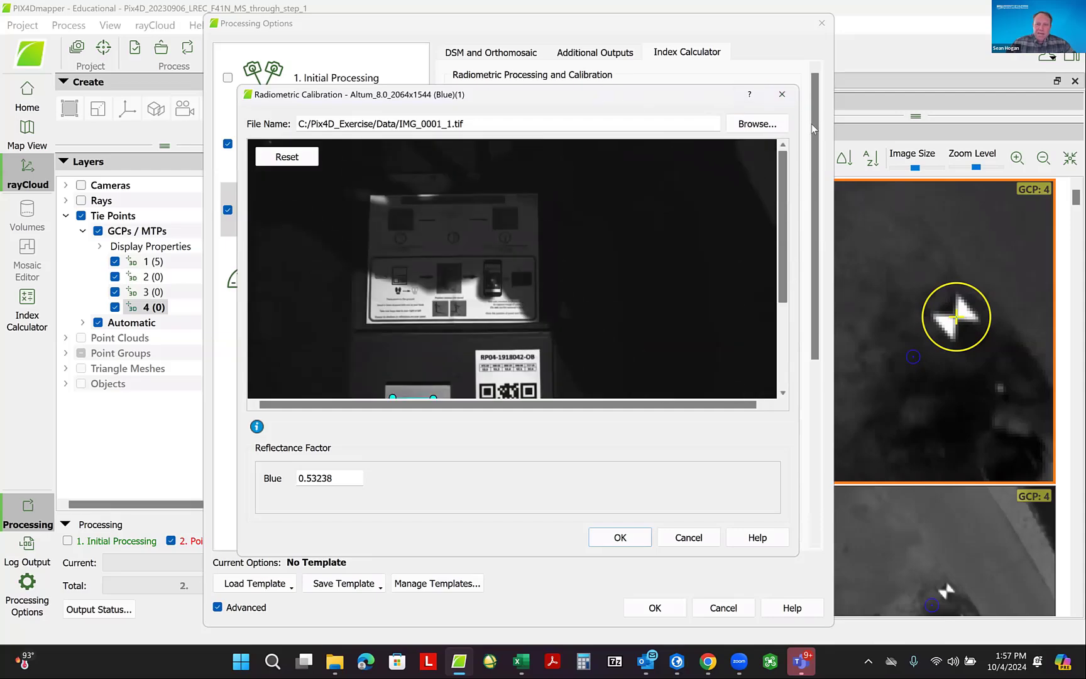
click(781, 95)
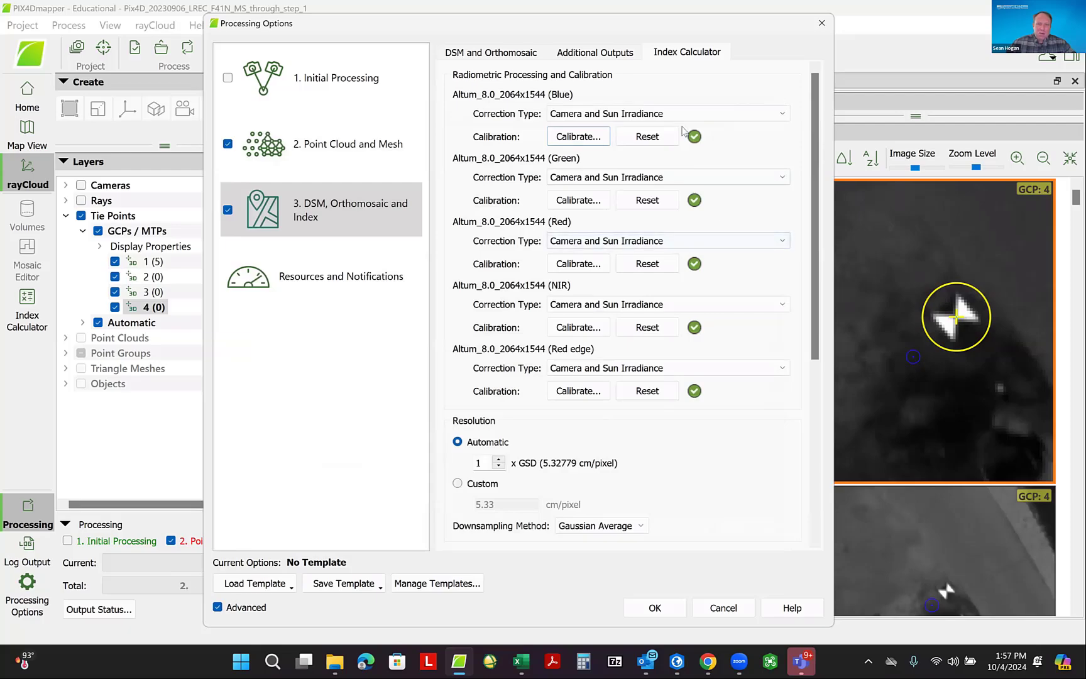
- Look over the indices and the save and load template choices, and accept the processing options
scroll(820, 307, down, 1)
drag(817, 306, 849, 469)
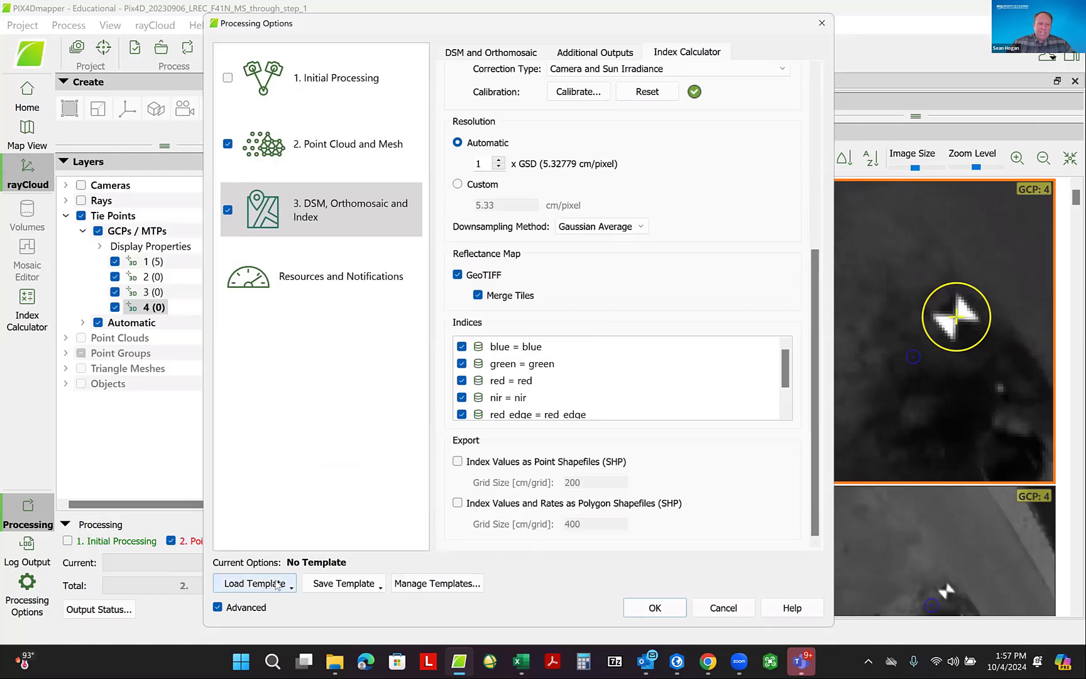
click(362, 586)
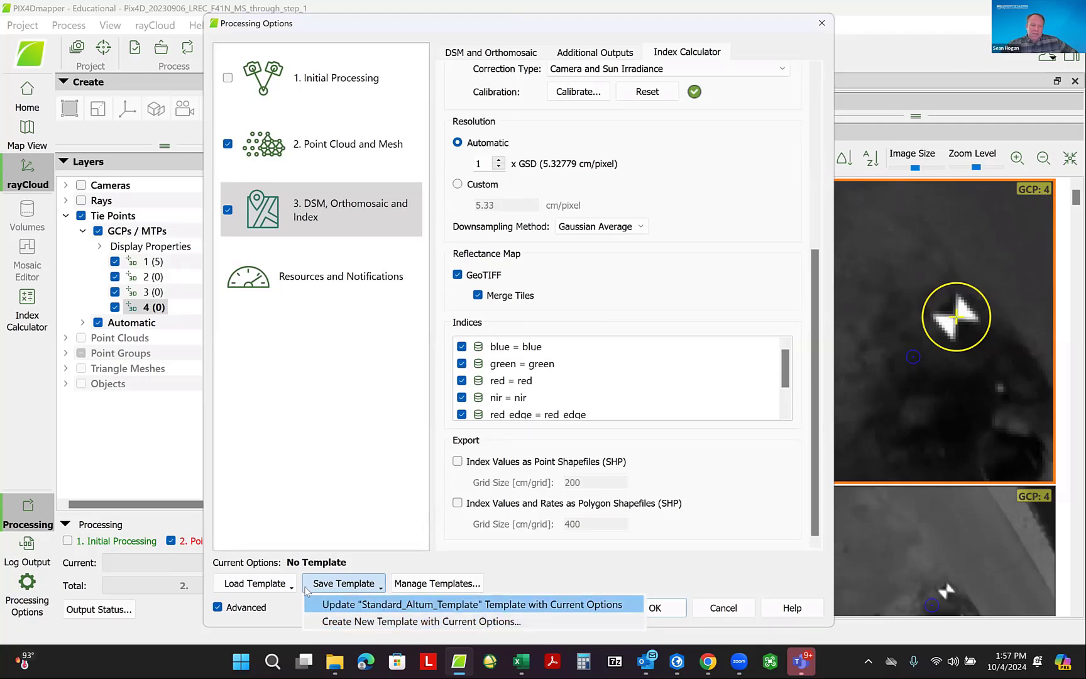
click(252, 584)
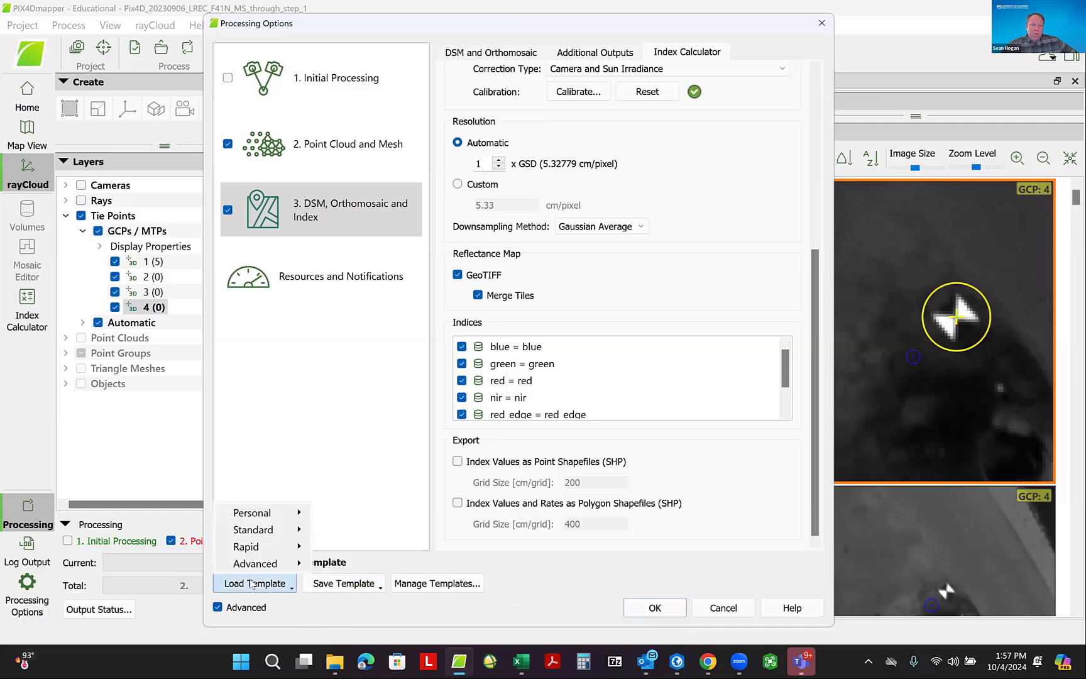
mouse_move(255, 515)
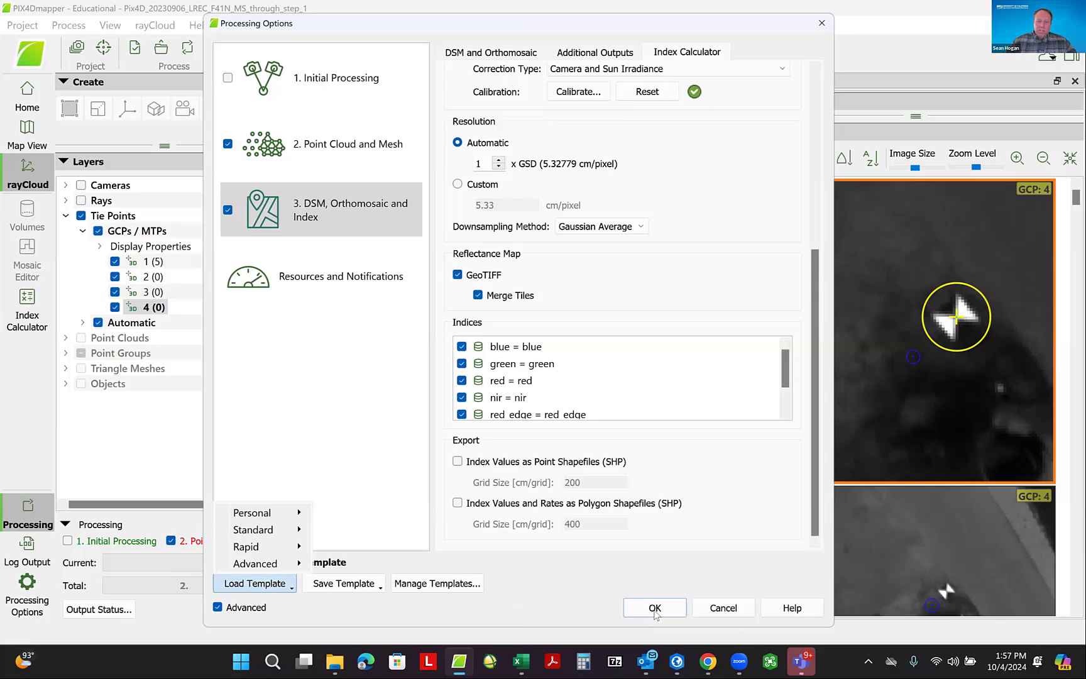
click(655, 609)
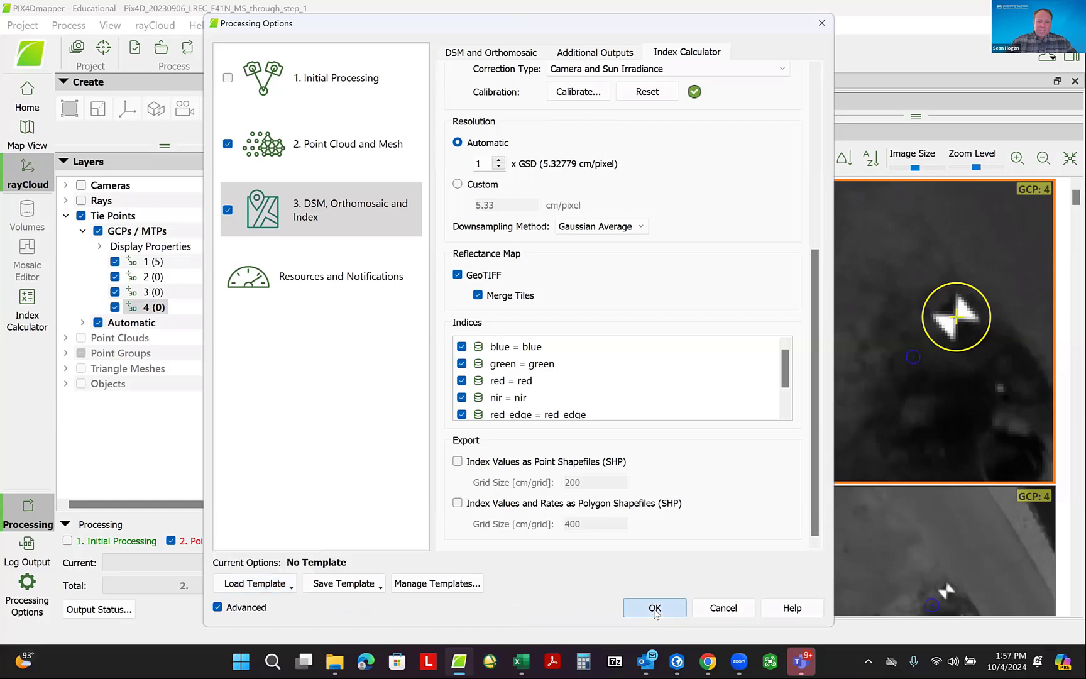
click(655, 608)
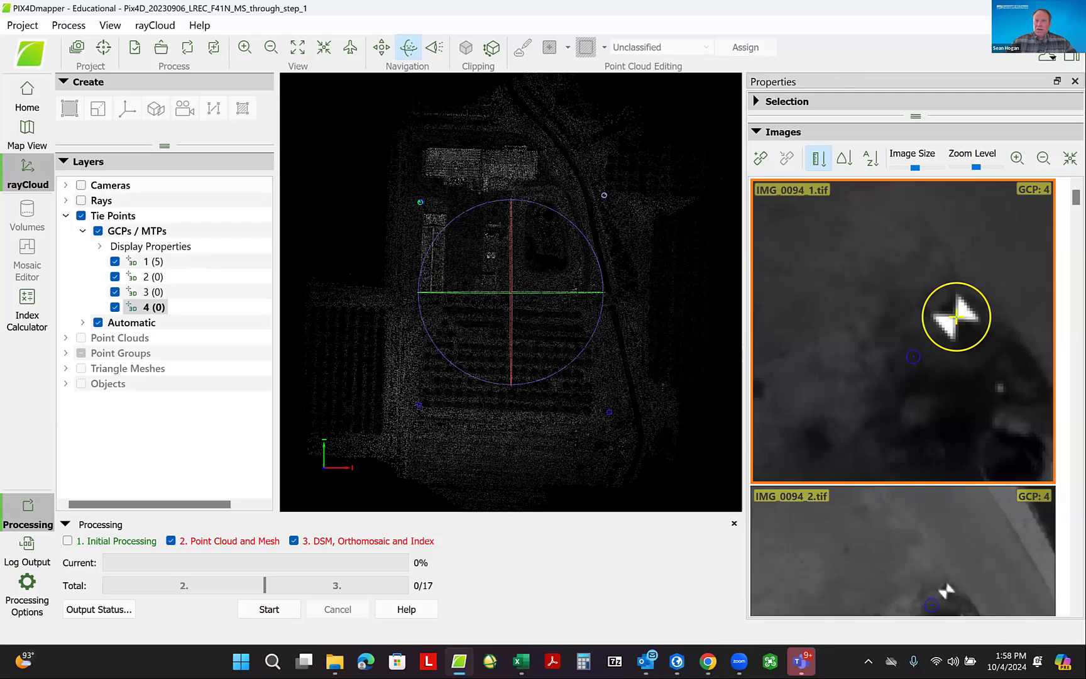
- Close the project without saving and open Pix4D_20230906_LREC_F41N_MS_through_step_3.p4d from the Pix4D folder in Pix4D_Exercise
click(1072, 8)
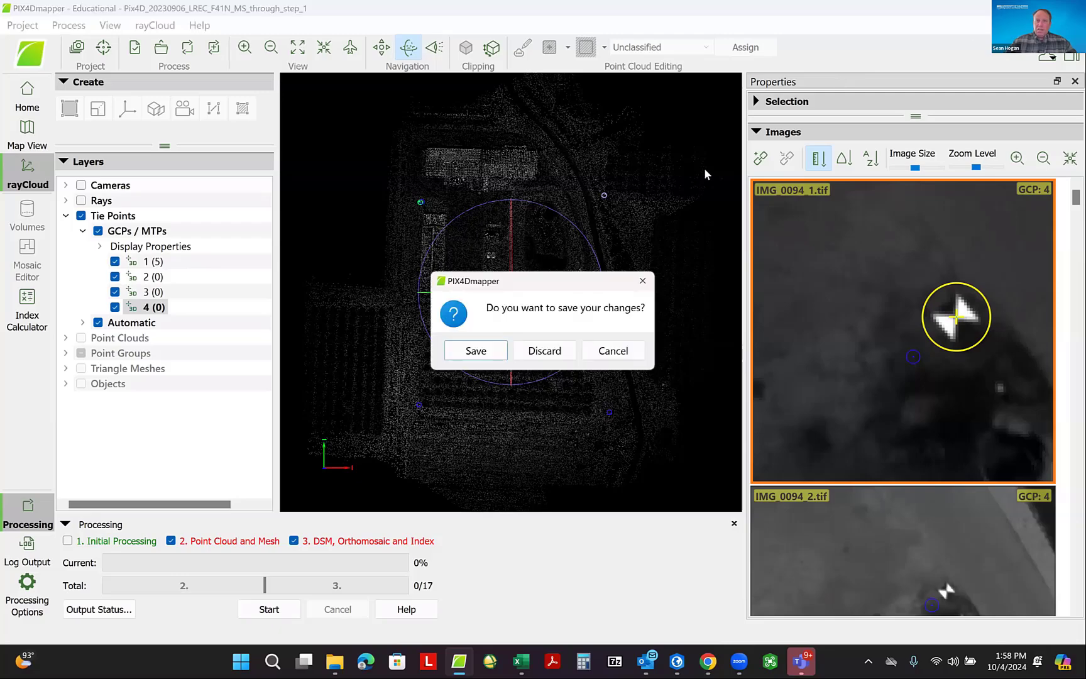
click(546, 351)
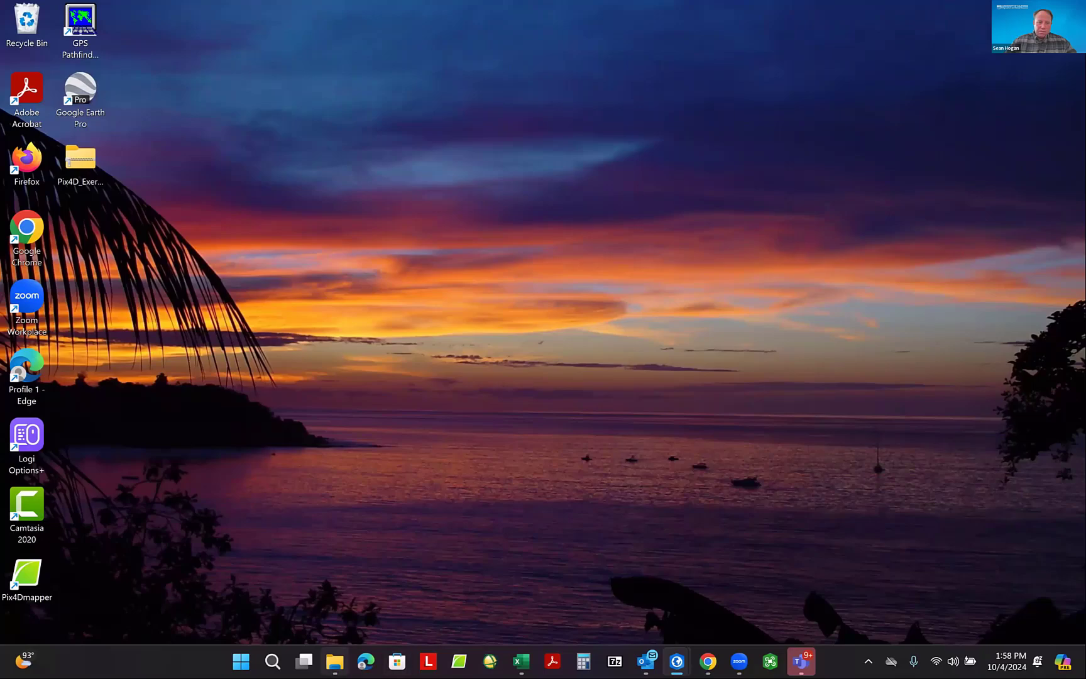
click(335, 662)
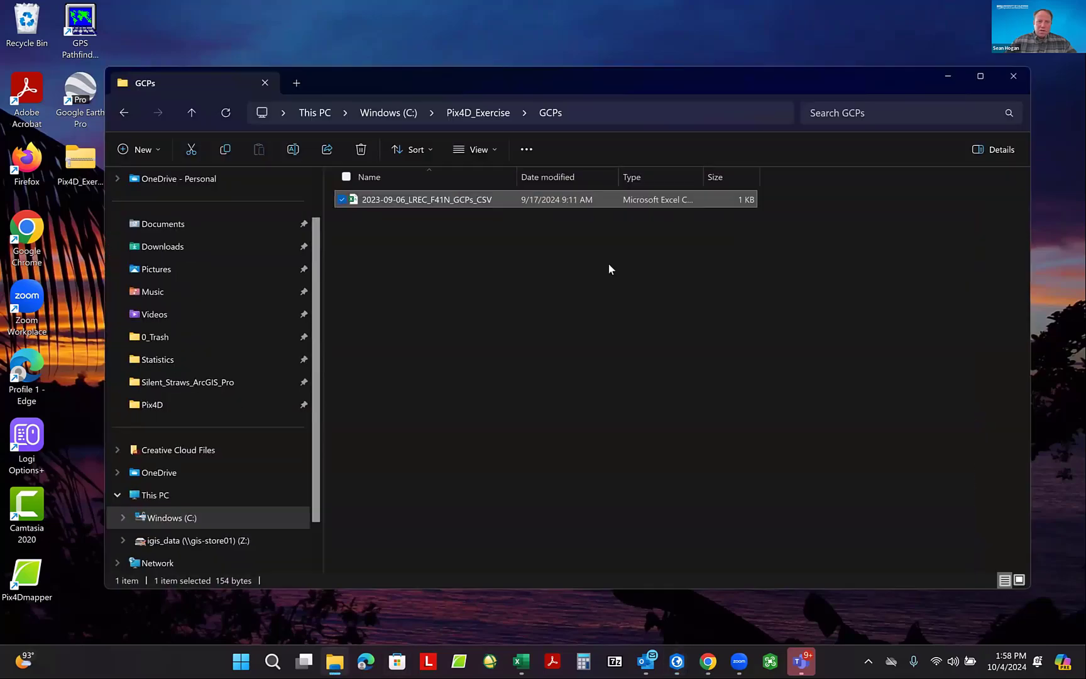
click(480, 115)
double_click(388, 262)
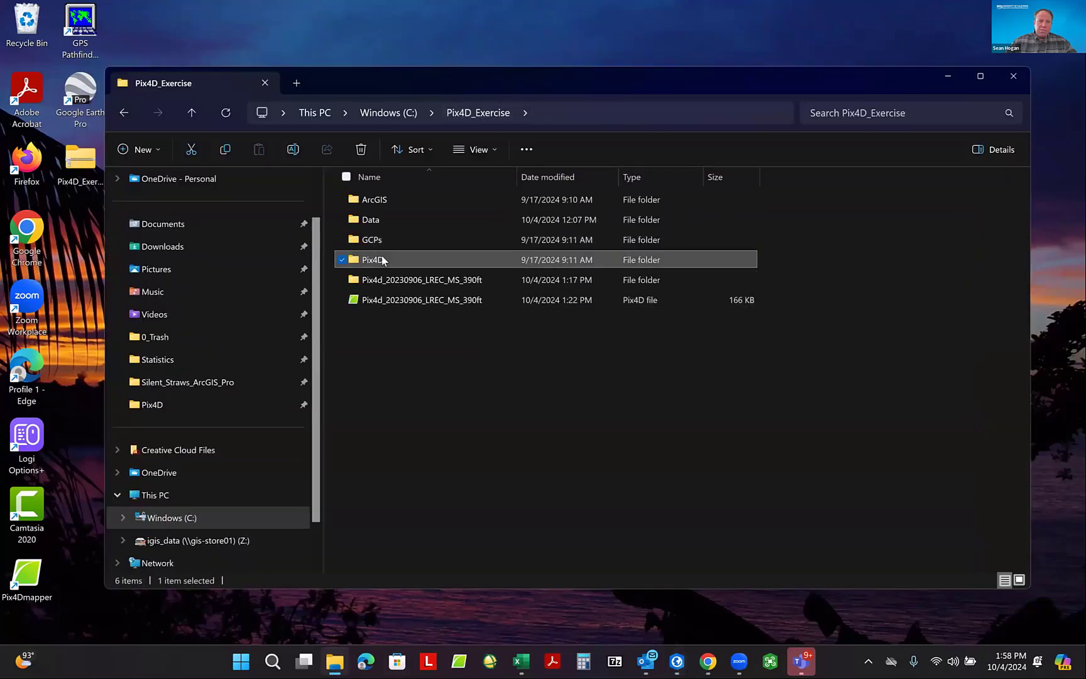
click(430, 262)
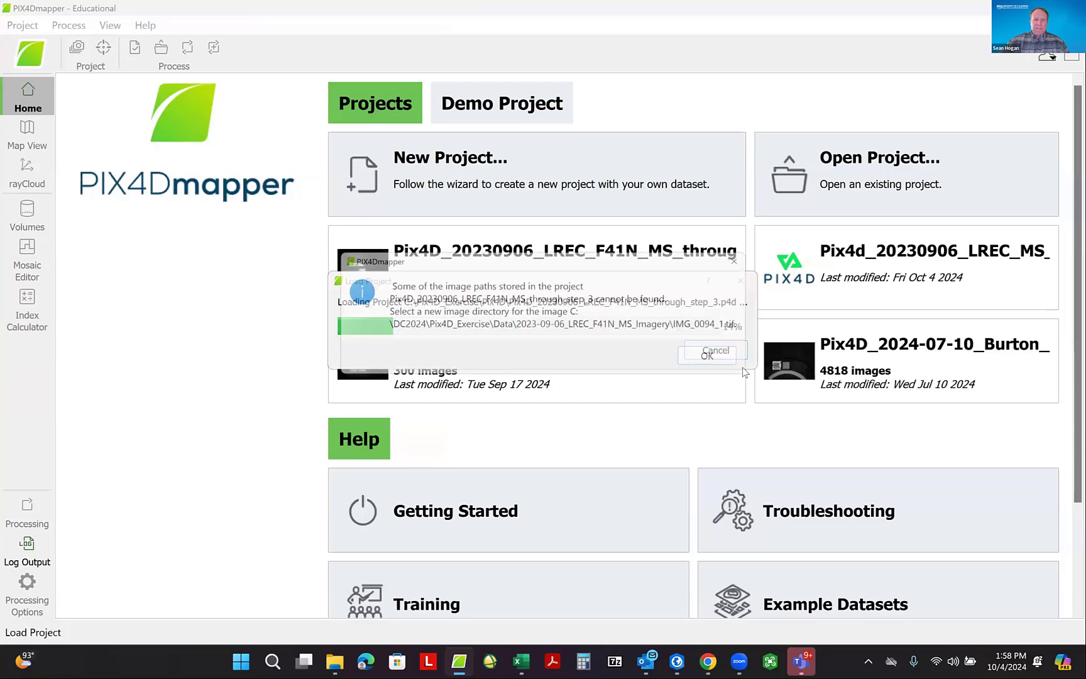
- Relink the project's missing images to the Data folder inside Pix4D_Exercise
click(720, 360)
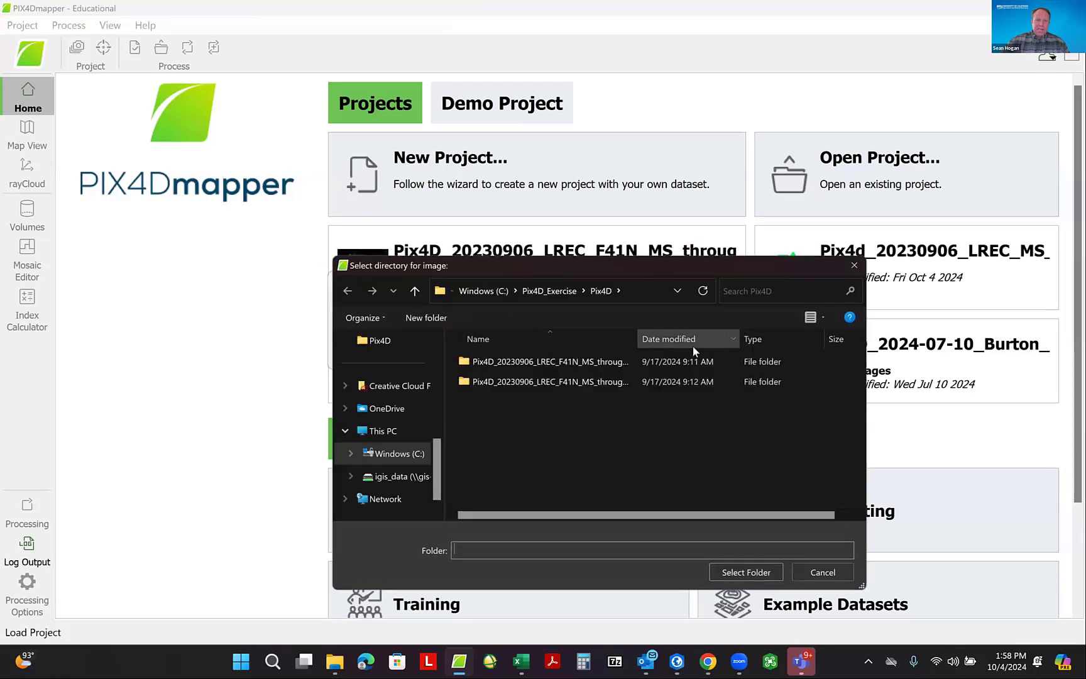
click(564, 291)
click(491, 385)
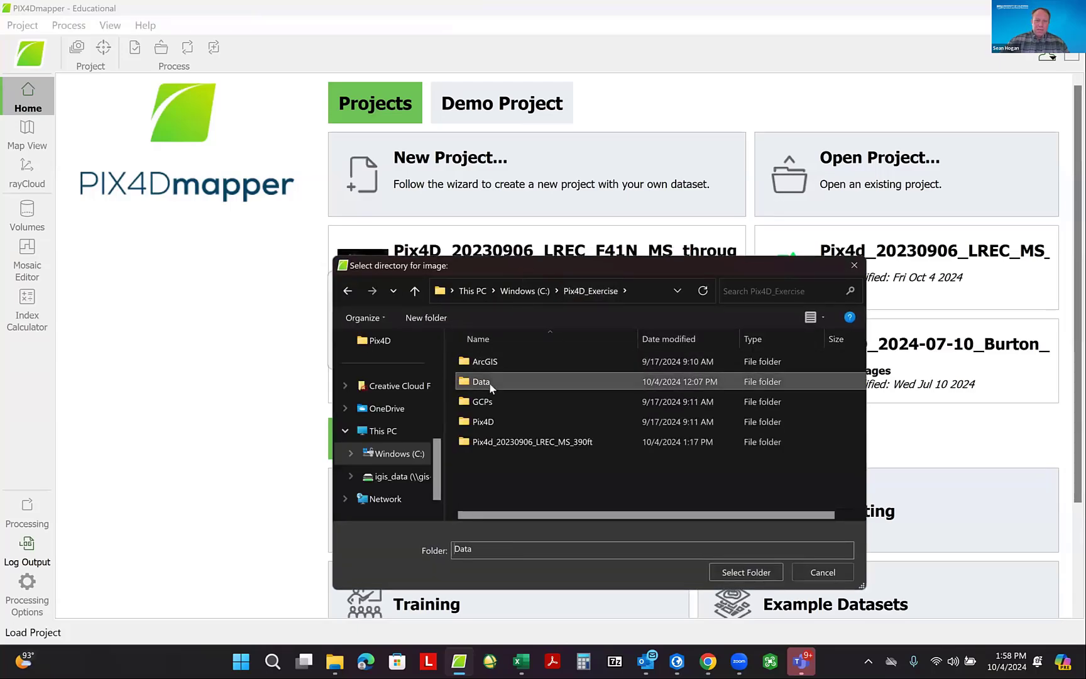
click(744, 571)
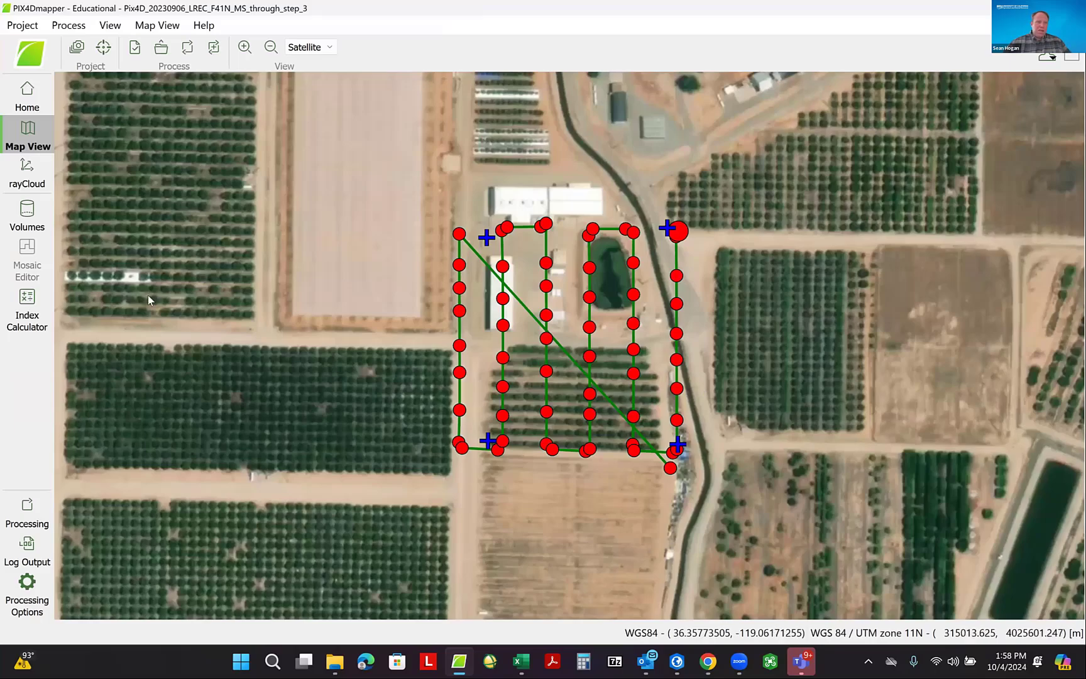
- In the rayCloud, show the point clouds and triangle meshes, hide the cameras and rays, and inspect the orchard and buildings up close
click(27, 173)
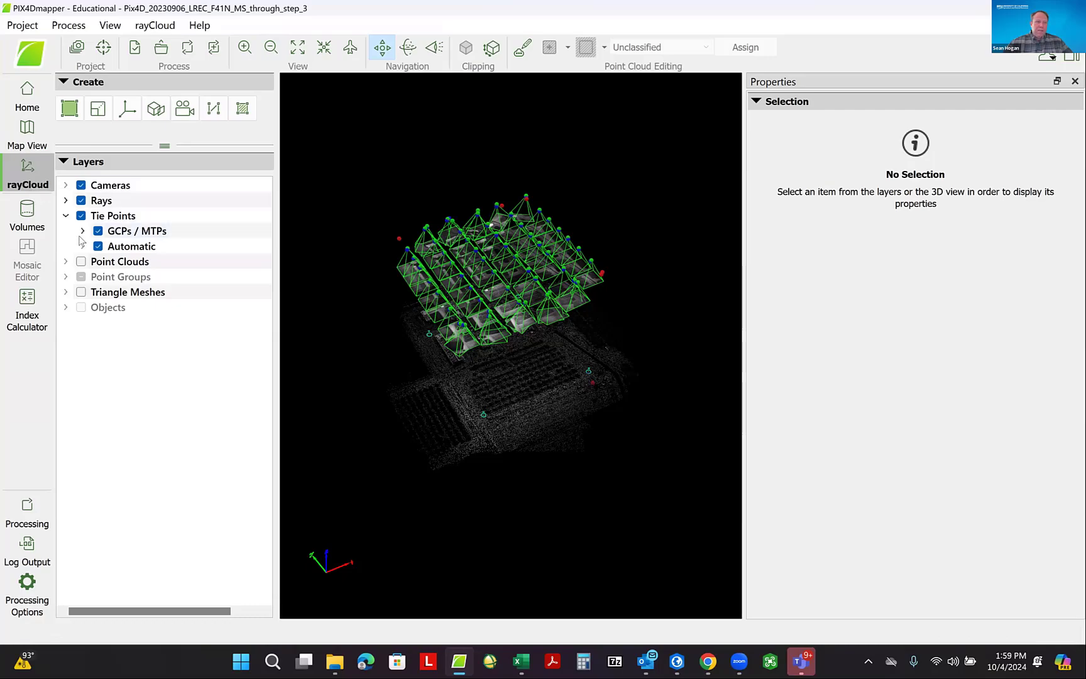
click(81, 261)
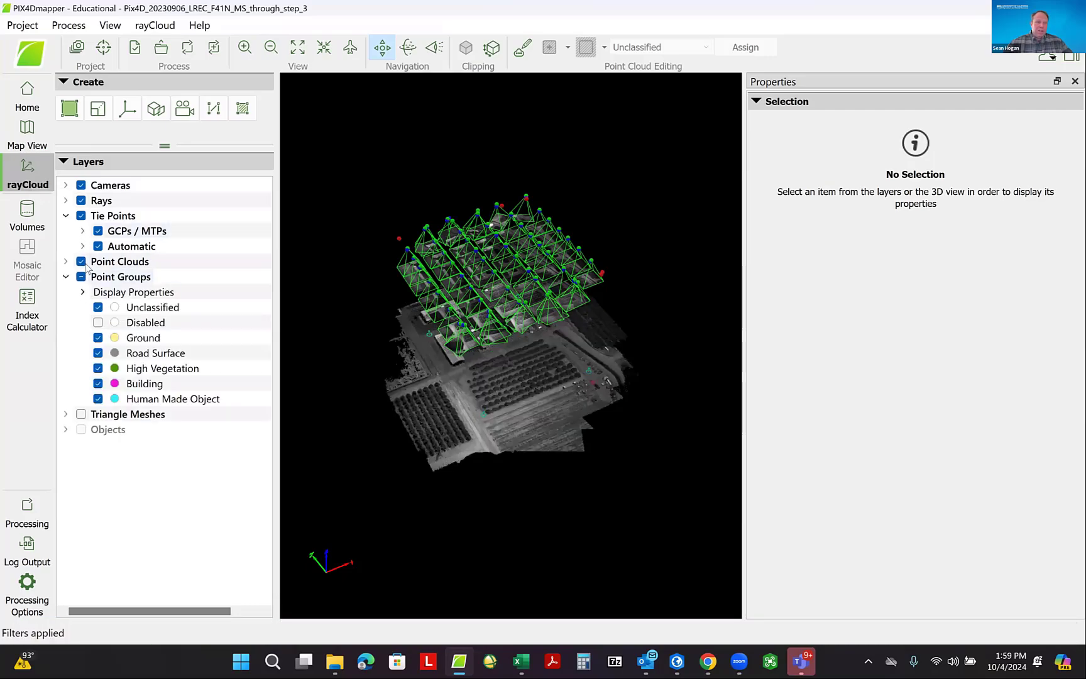
click(81, 415)
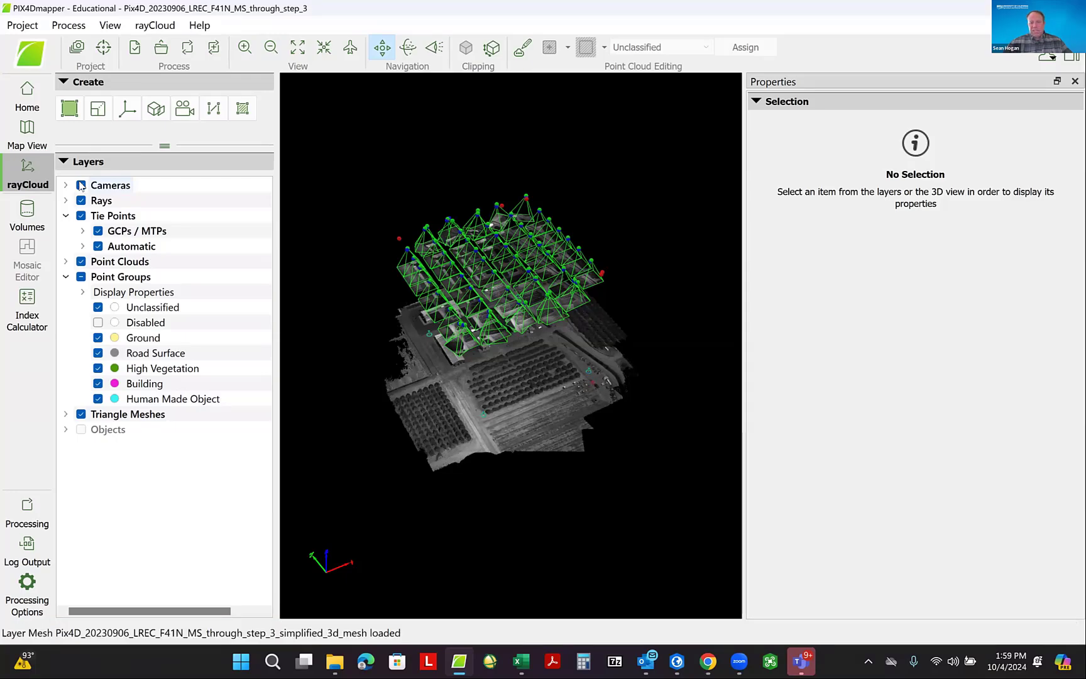
click(81, 185)
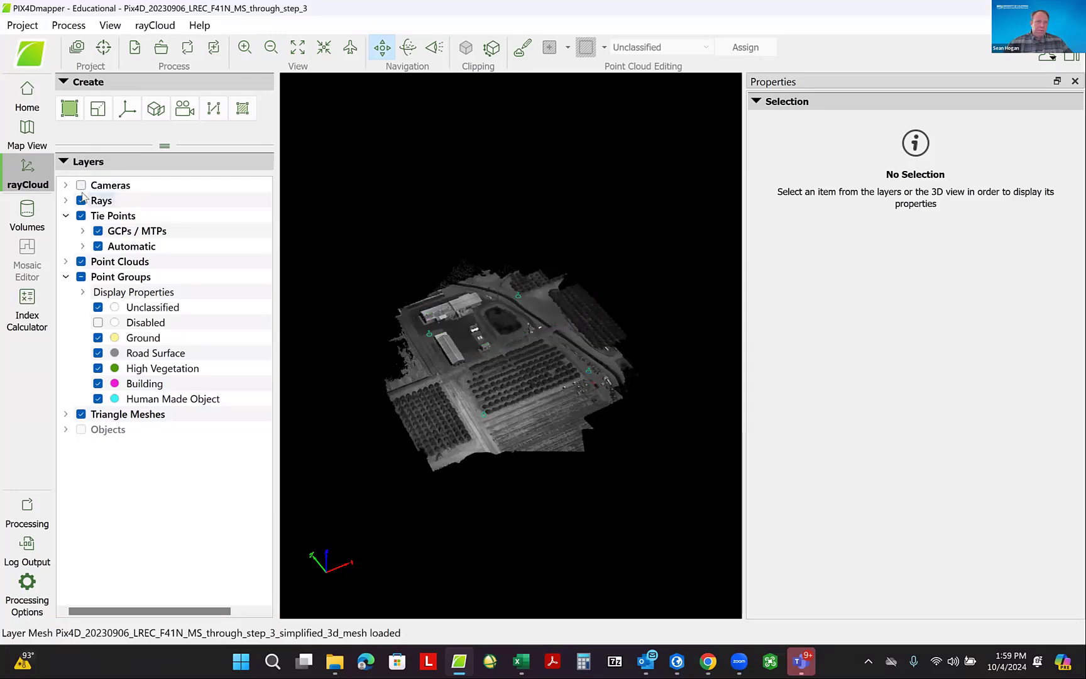
click(81, 201)
scroll(495, 360, up, 5)
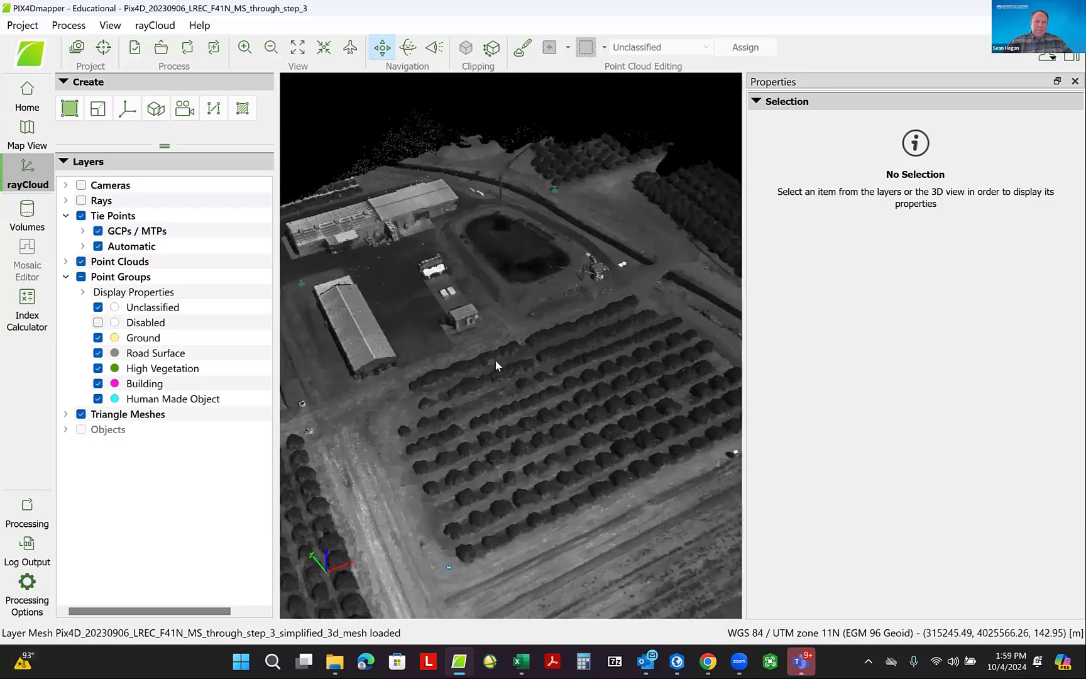
drag(500, 356, 447, 305)
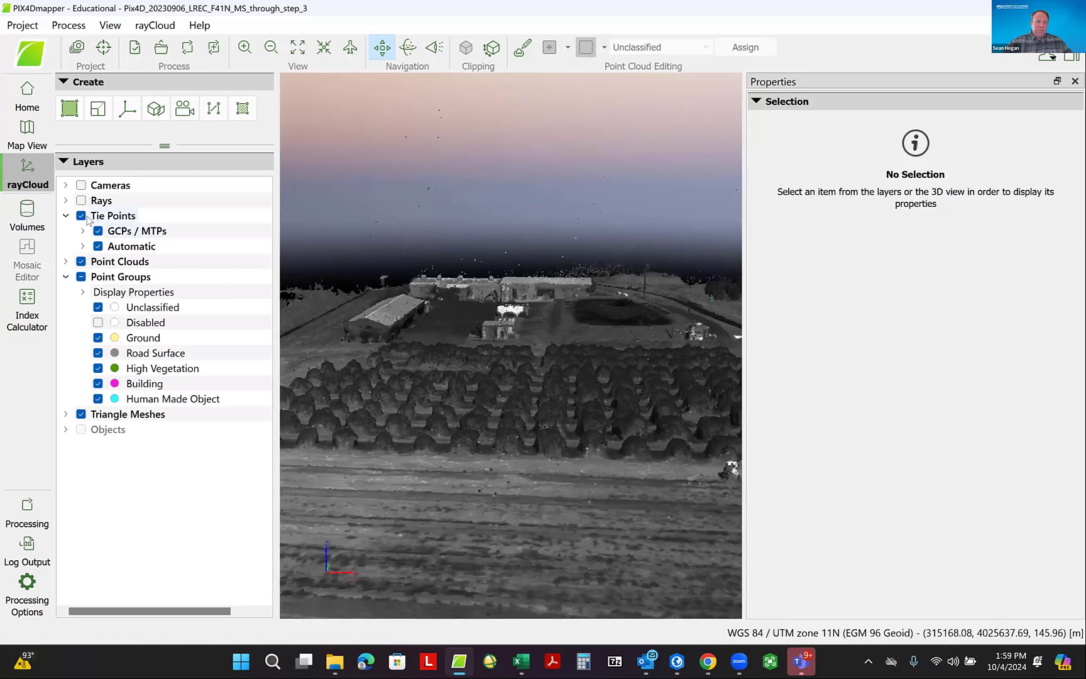
- Hide the tie points in the rayCloud and inspect the pond, buildings and orchard from an oblique angle
click(81, 216)
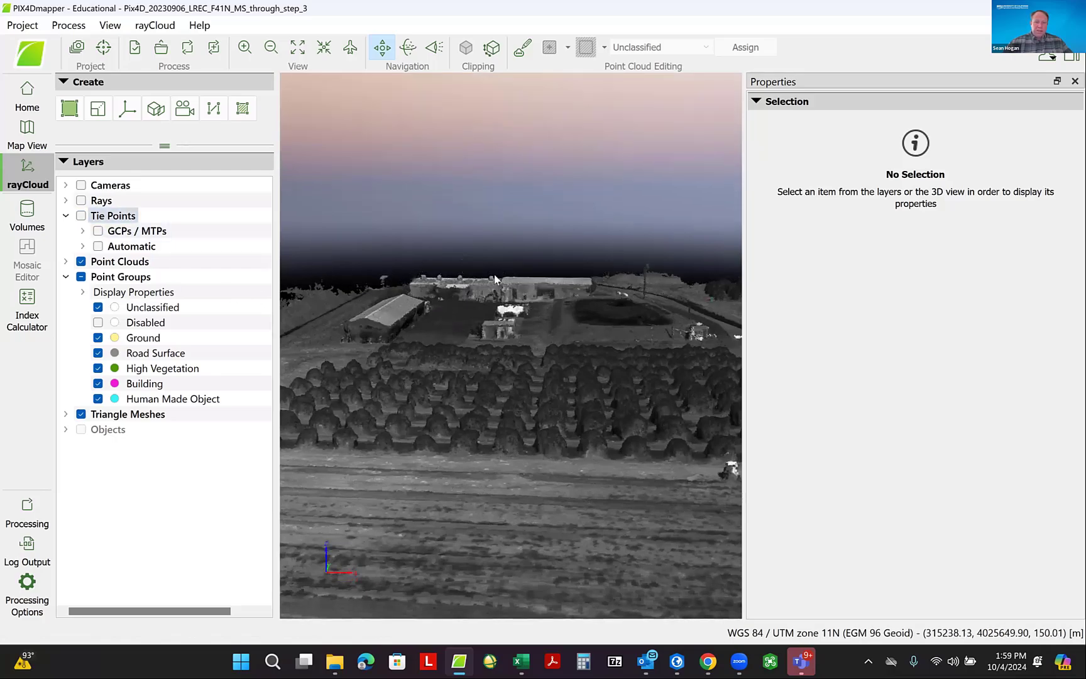
drag(494, 279, 531, 357)
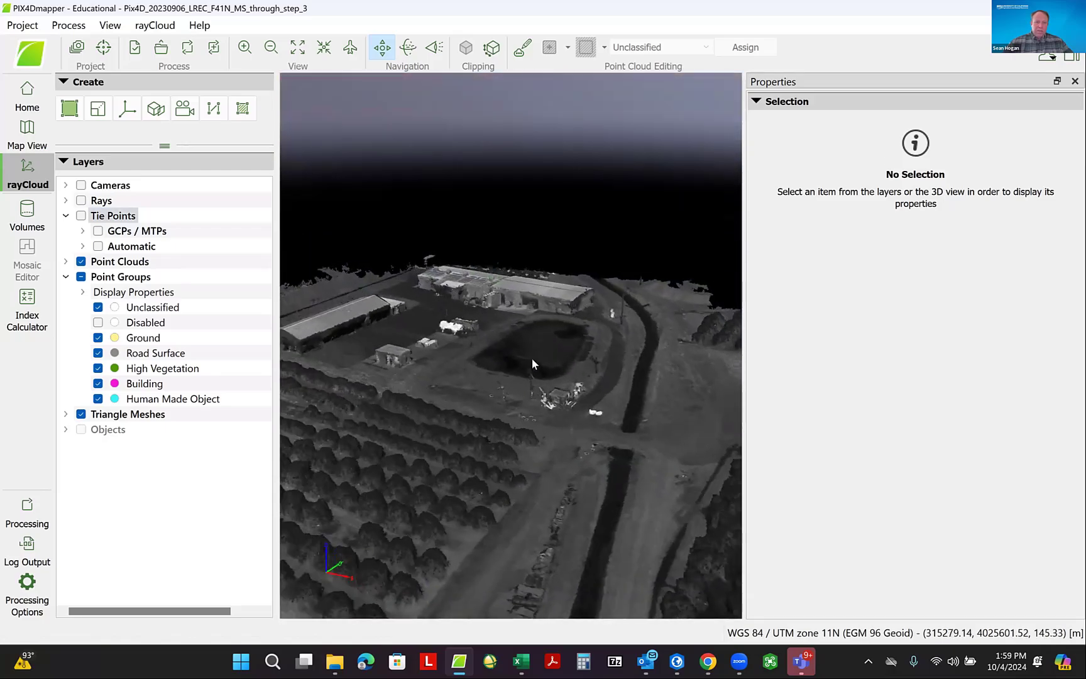
scroll(531, 357, up, 4)
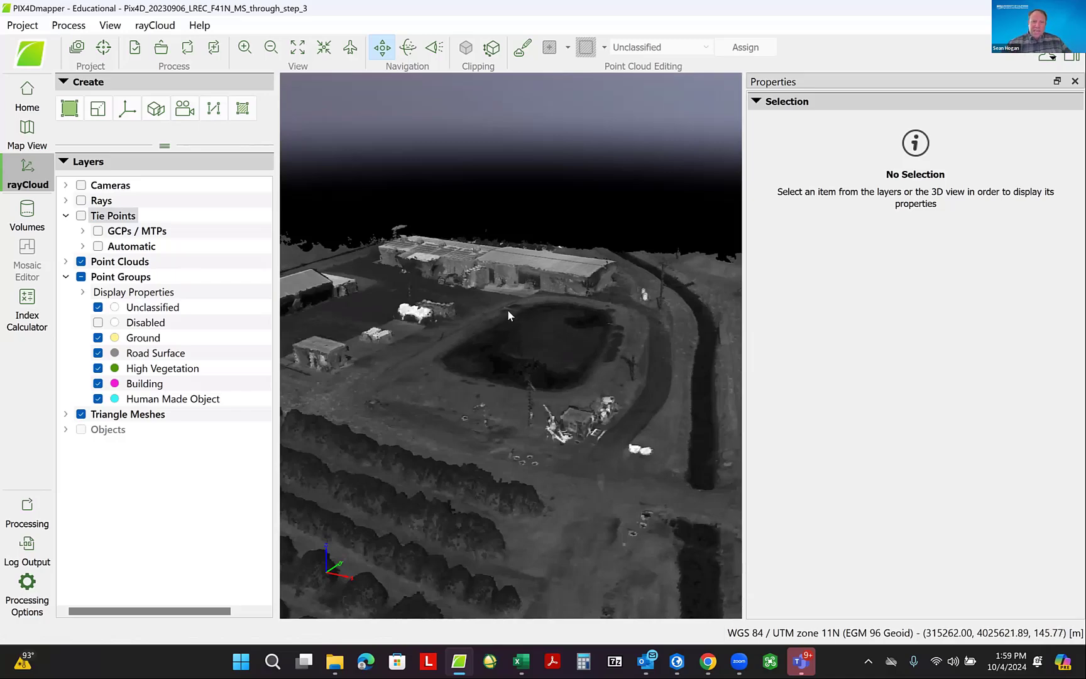
scroll(560, 309, down, 5)
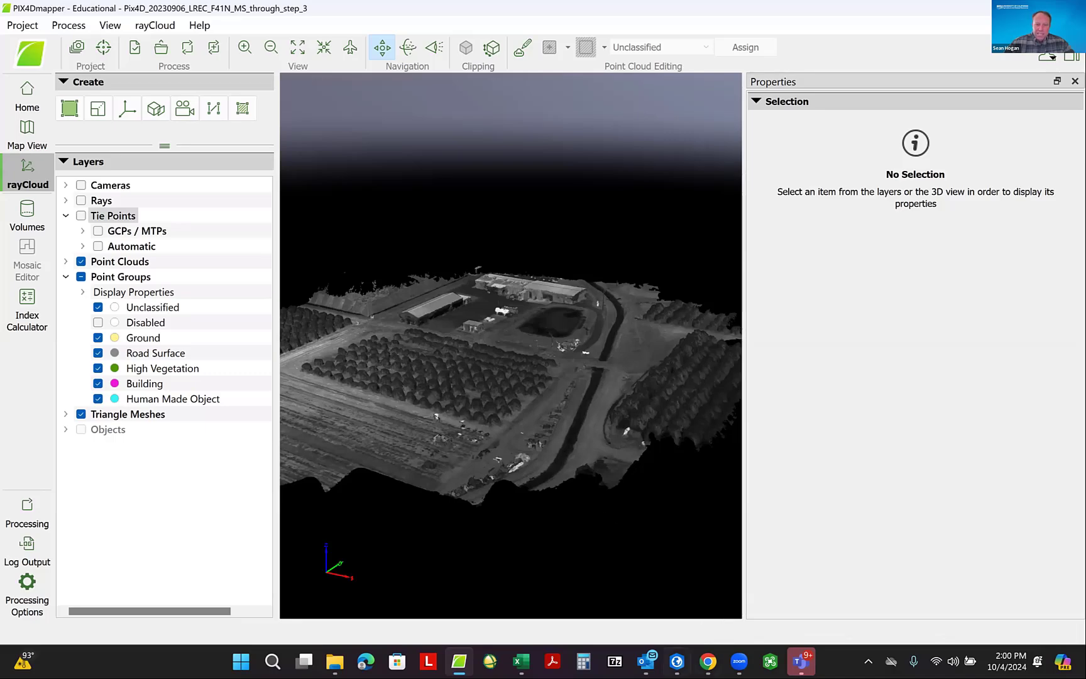
- In ArcGIS Pro's 20230906_LREC_F41N_GIS map, replace the Band 3-2-1 orthomosaic with the Band 5-3-2 one, inspect the orchard rows, and return to Pix4Dmapper
mouse_move(677, 661)
click(732, 594)
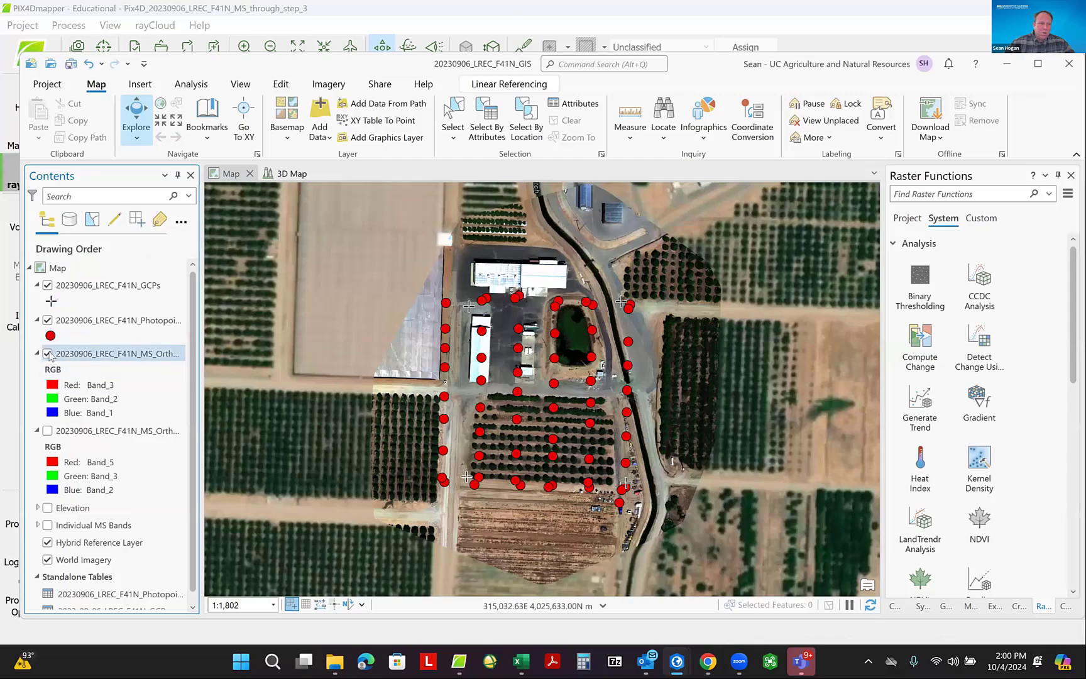
click(48, 355)
click(50, 432)
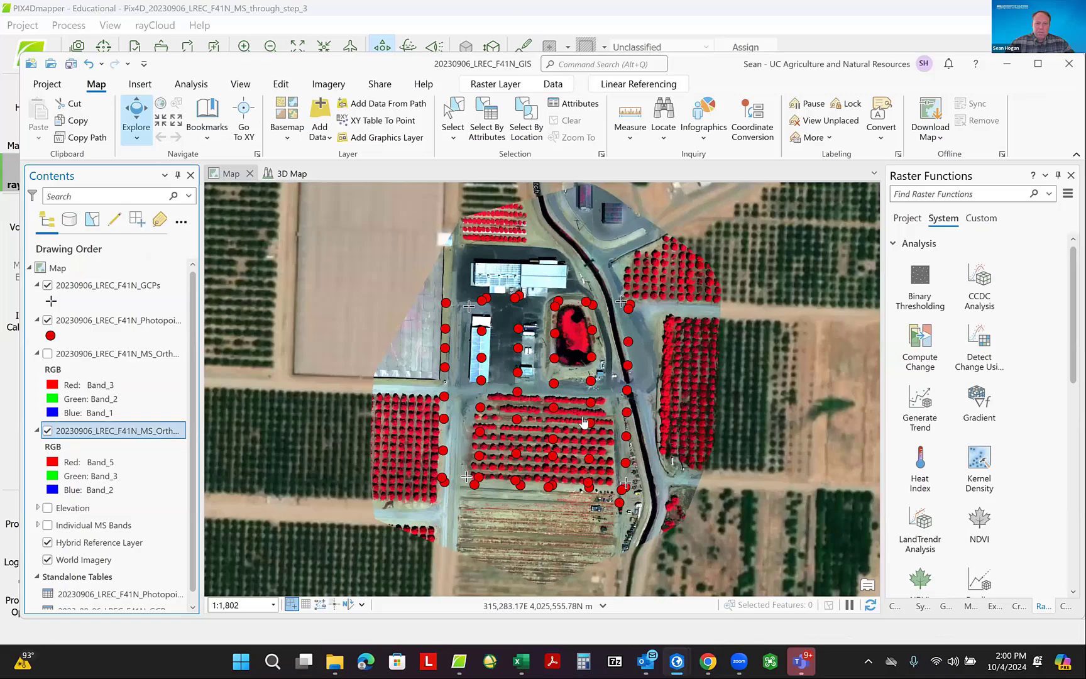
scroll(583, 421, up, 2)
scroll(583, 421, up, 4)
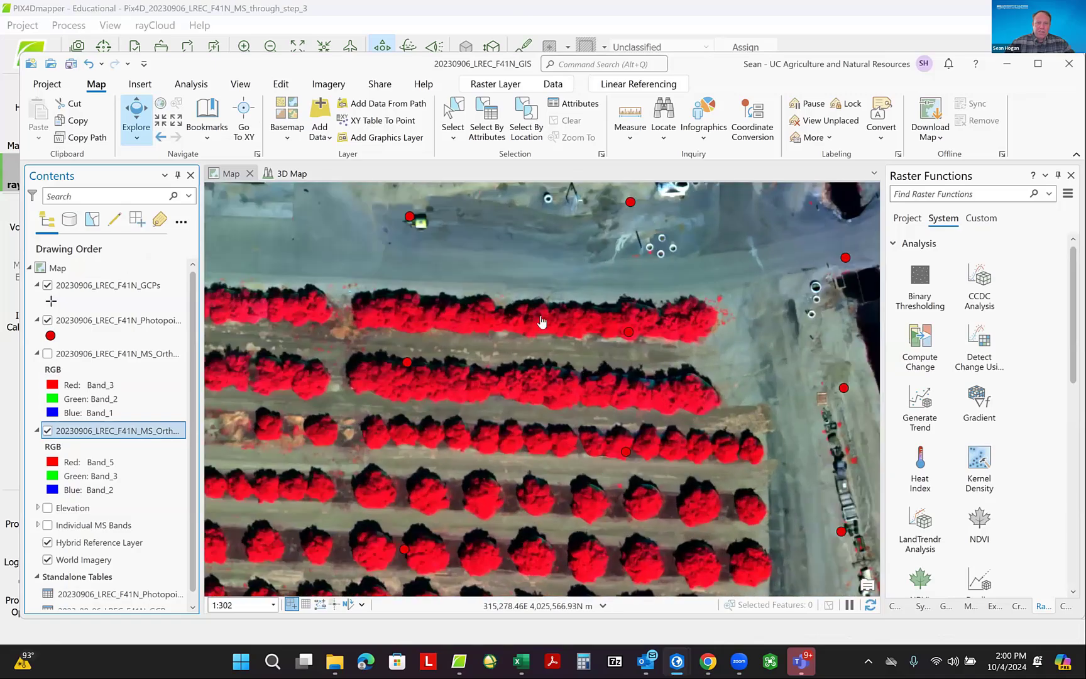
scroll(541, 321, down, 1)
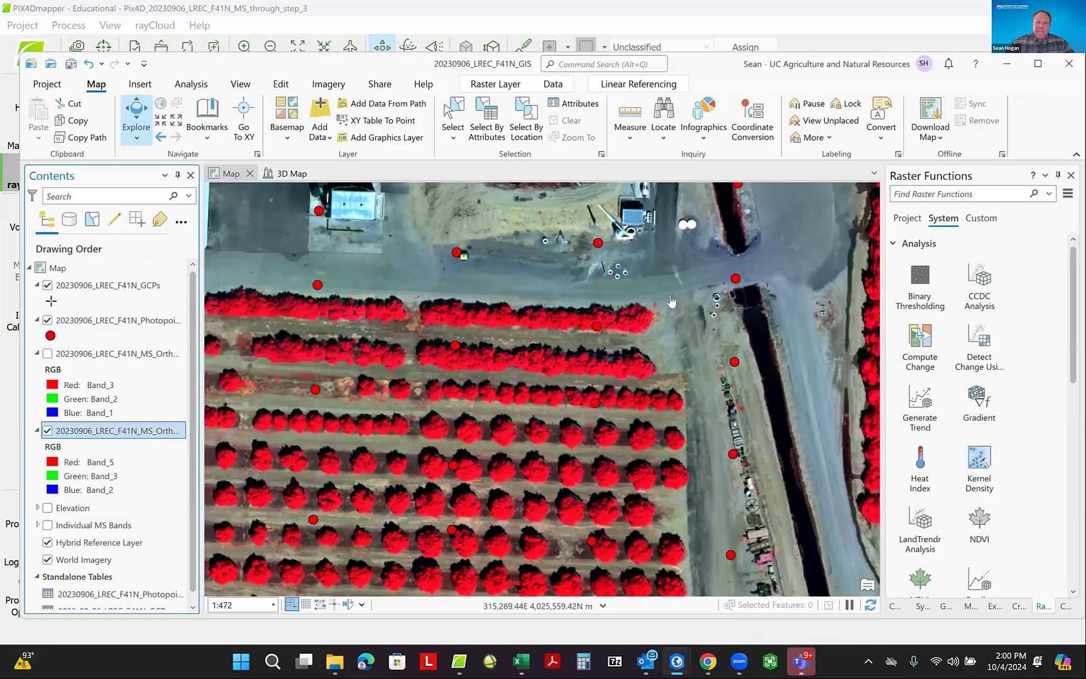
click(1004, 63)
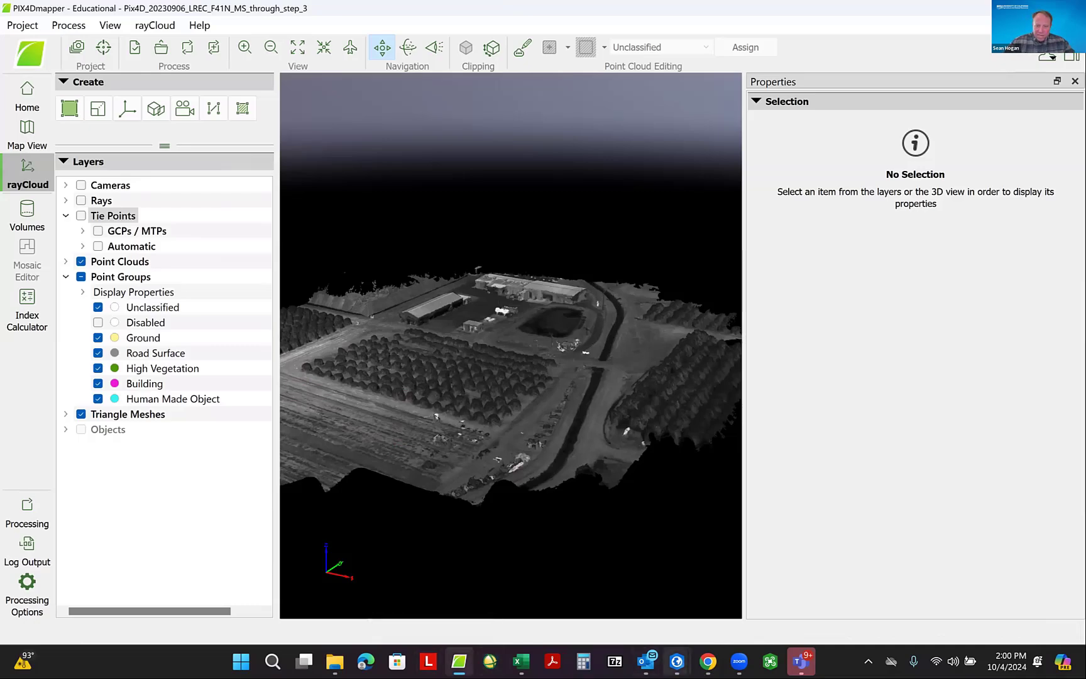
- Switch back to ArcGIS Pro
mouse_move(676, 661)
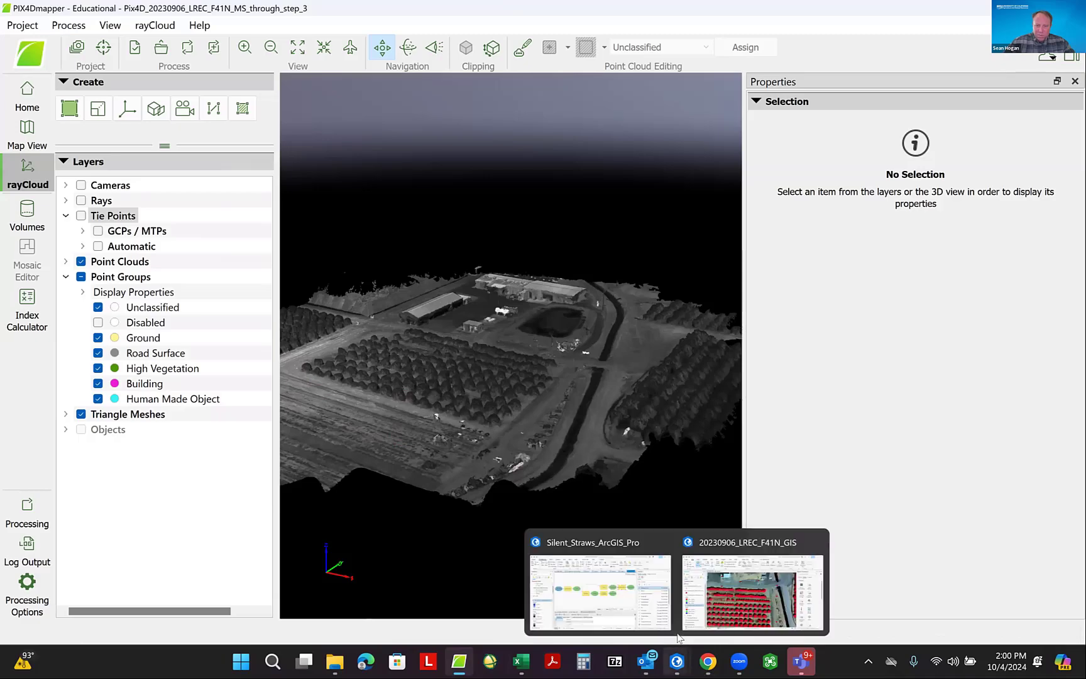